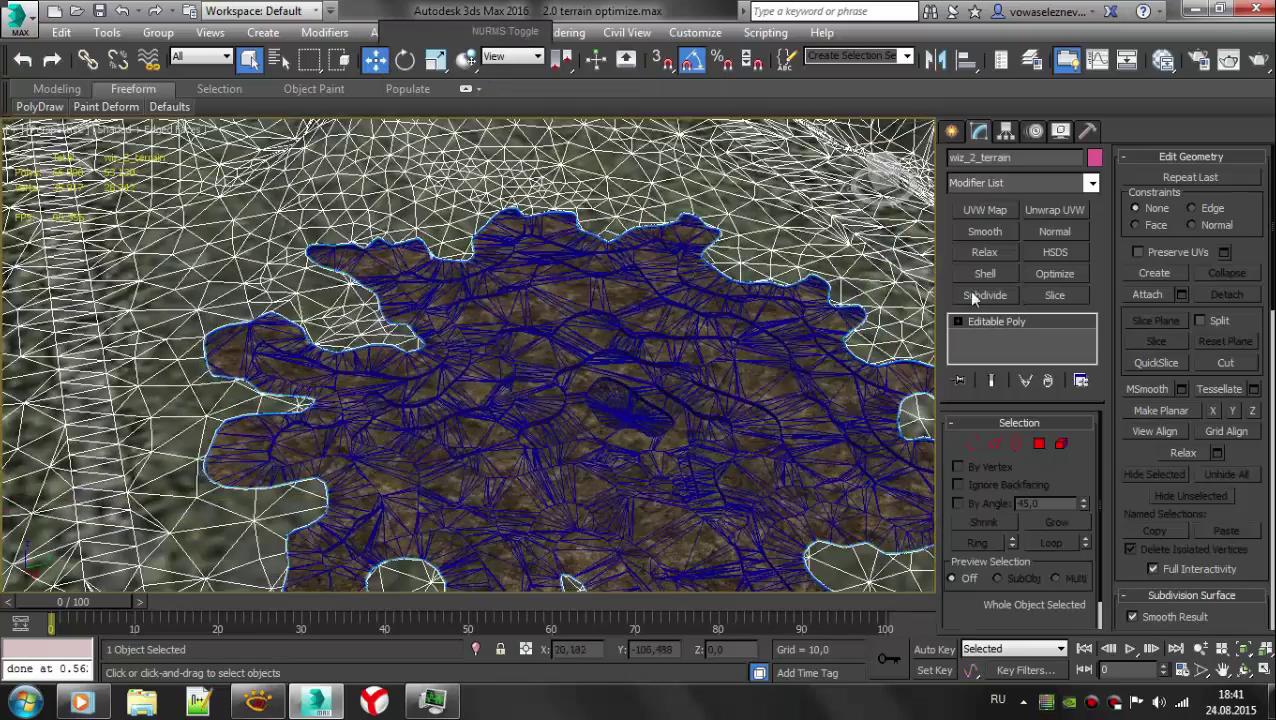
- Subdivide the wiz_2_terrain mesh and collapse it back to Editable Poly
{"action": "left_click", "coordinate": [985, 295]}
{"action": "scroll", "coordinate": [385, 276], "scroll_direction": "up", "scroll_amount": 10}
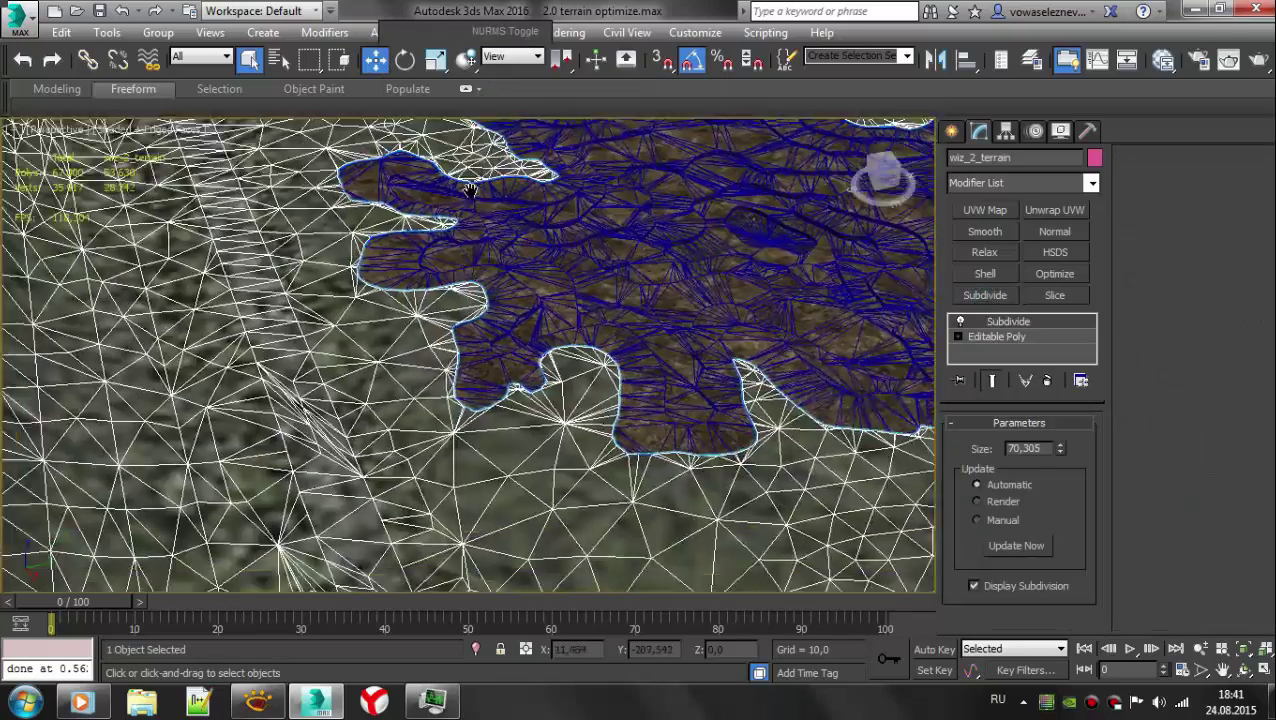
{"action": "right_click", "coordinate": [477, 327]}
{"action": "left_click", "coordinate": [700, 521]}
- Set the Paint Deform brush Strength to 2 with edged faces hidden
{"action": "scroll", "coordinate": [578, 473], "scroll_direction": "down", "scroll_amount": 5}
{"action": "scroll", "coordinate": [513, 370], "scroll_direction": "down", "scroll_amount": 5}
{"action": "scroll", "coordinate": [463, 445], "scroll_direction": "up", "scroll_amount": 2}
{"action": "key", "text": "F4"}
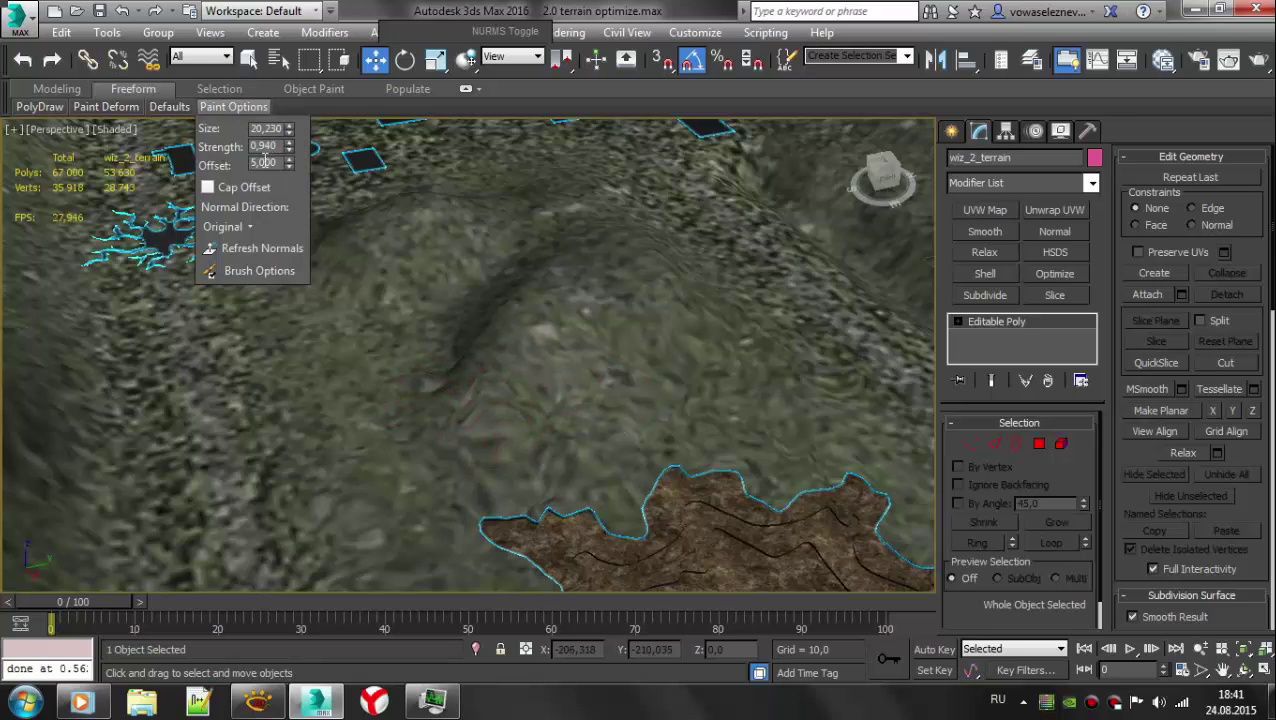
{"action": "key", "text": "Return"}
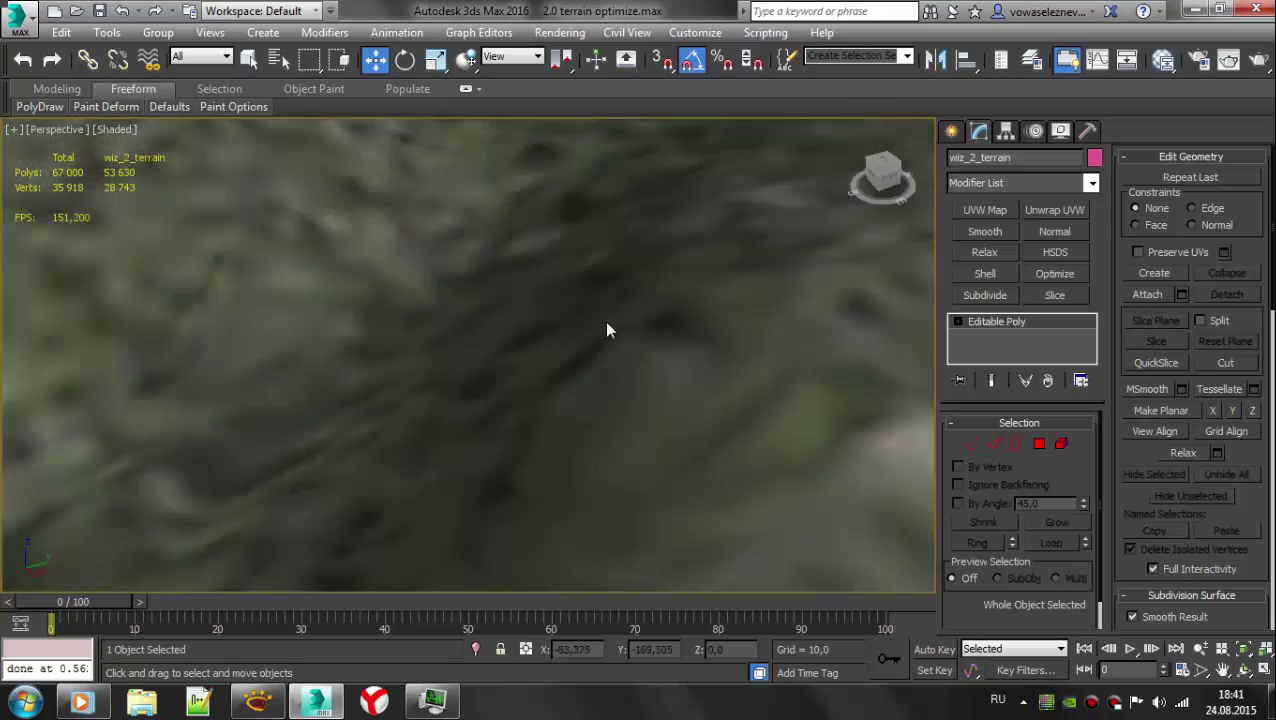
- Orbit around the terrain to inspect its raised border, with the brush Size set to 44,480
{"action": "mouse_move", "coordinate": [549, 429]}
{"action": "middle_mouse_down", "text": "alt"}
{"action": "mouse_move", "coordinate": [537, 394]}
{"action": "mouse_move", "coordinate": [446, 362]}
{"action": "middle_mouse_up", "text": "alt"}
{"action": "middle_click_drag", "start_coordinate": [522, 315], "coordinate": [533, 330], "text": "alt"}
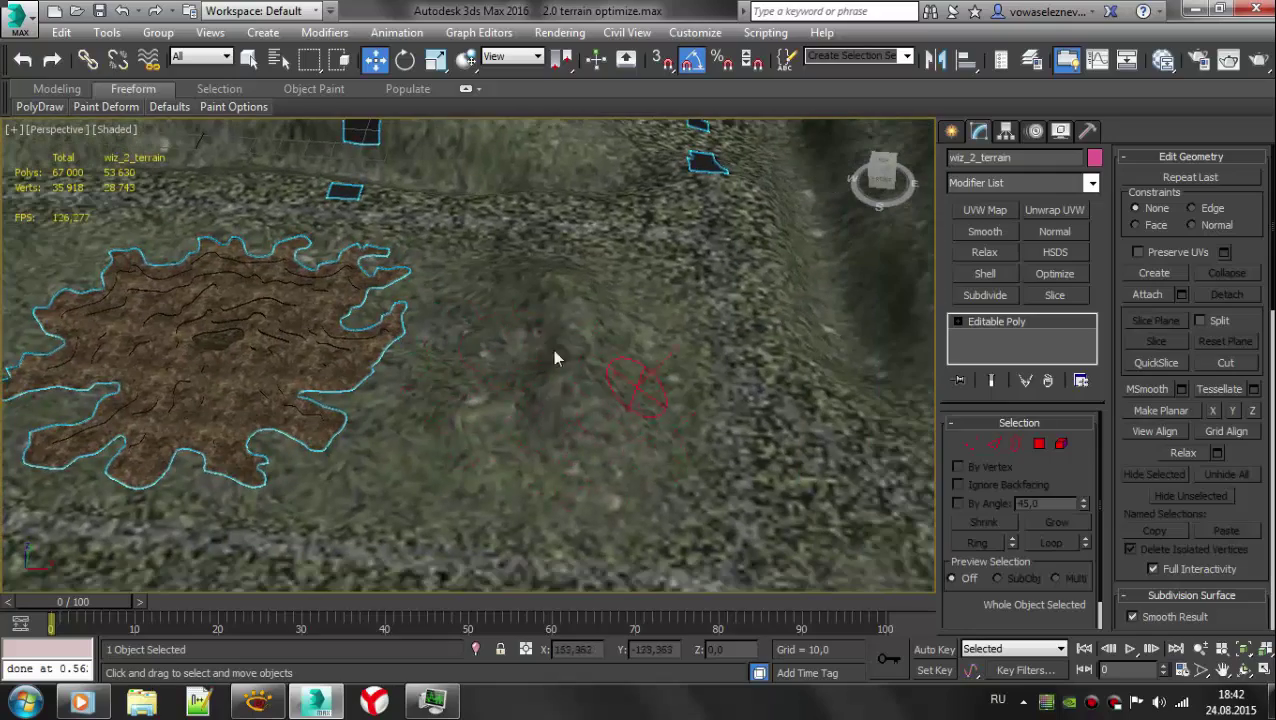
{"action": "key", "text": "F4"}
{"action": "middle_click_drag", "start_coordinate": [466, 446], "coordinate": [447, 413], "text": "alt"}
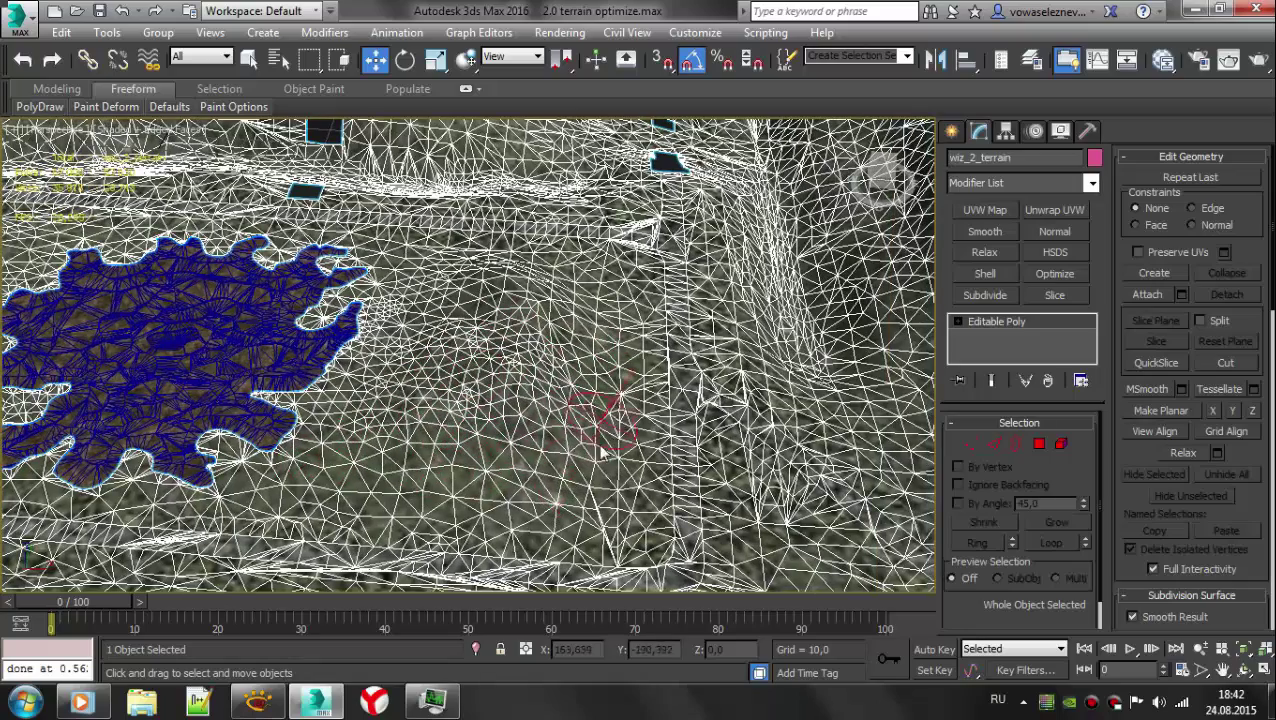
{"action": "scroll", "coordinate": [458, 320], "scroll_direction": "up", "scroll_amount": 3}
{"action": "key", "text": "F4"}
{"action": "mouse_move", "coordinate": [612, 427]}
{"action": "middle_mouse_down", "text": "alt"}
{"action": "mouse_move", "coordinate": [622, 337]}
{"action": "mouse_move", "coordinate": [600, 330]}
{"action": "middle_mouse_up", "text": "alt"}
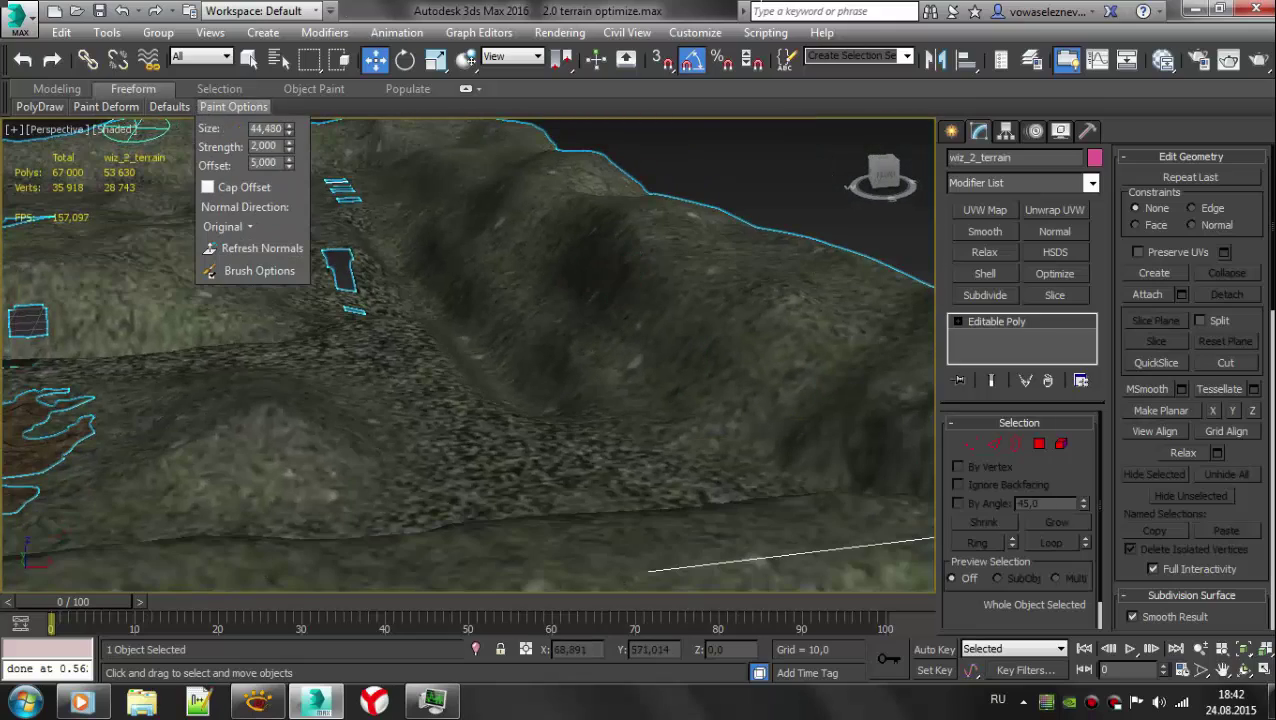
{"action": "scroll", "coordinate": [677, 273], "scroll_direction": "down", "scroll_amount": 10}
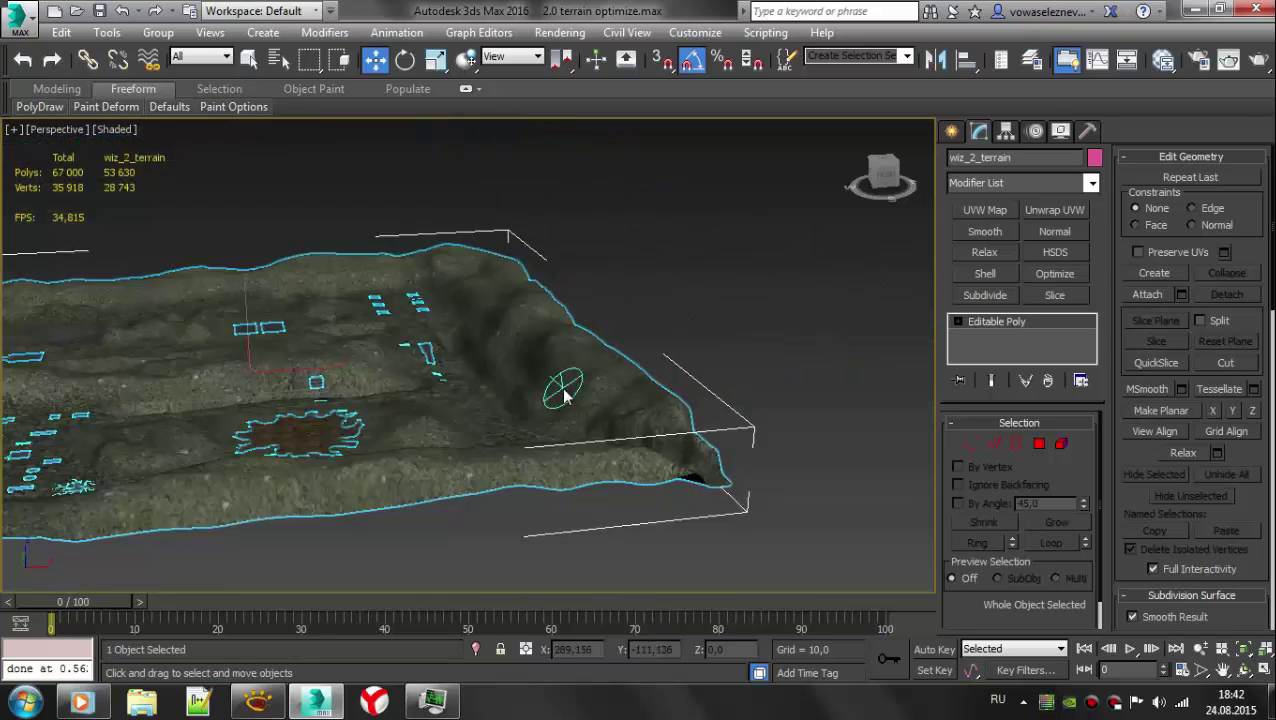
{"action": "scroll", "coordinate": [450, 399], "scroll_direction": "up", "scroll_amount": 10}
{"action": "middle_click_drag", "start_coordinate": [450, 399], "coordinate": [548, 432], "text": "alt"}
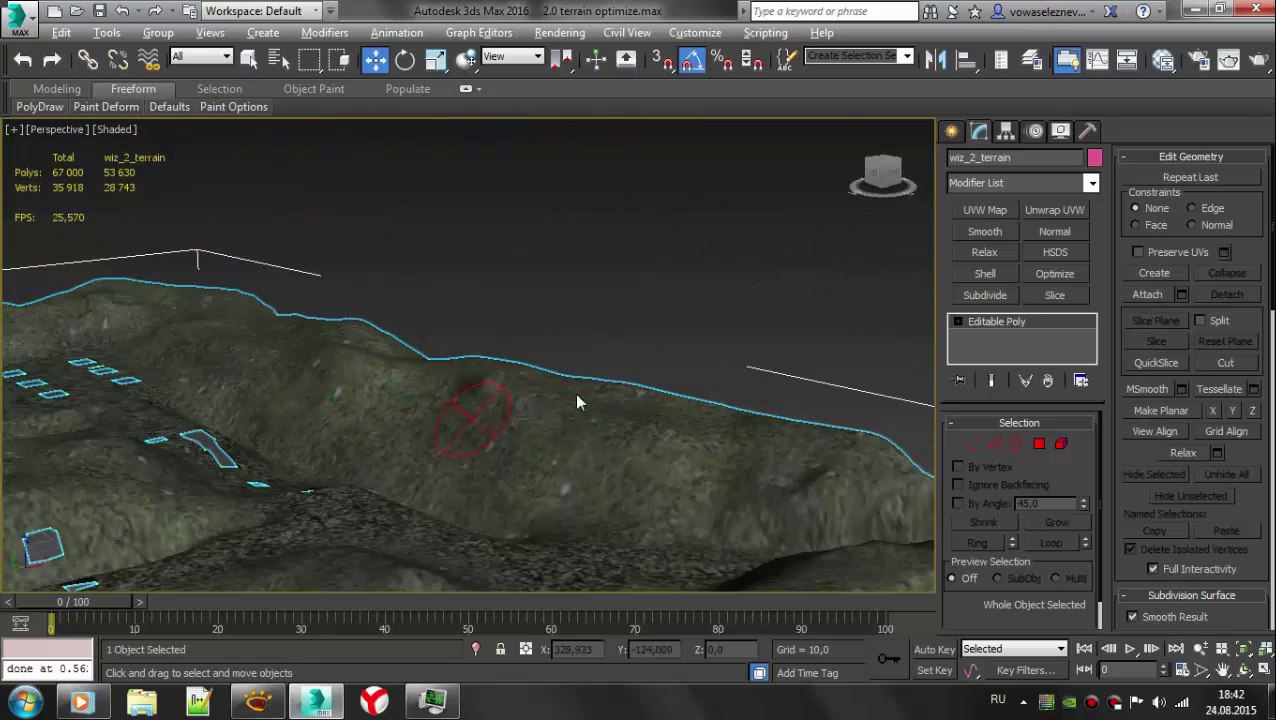
{"action": "mouse_move", "coordinate": [372, 367]}
{"action": "middle_mouse_down", "text": "alt"}
{"action": "mouse_move", "coordinate": [313, 213]}
{"action": "mouse_move", "coordinate": [262, 345]}
{"action": "middle_mouse_up", "text": "alt"}
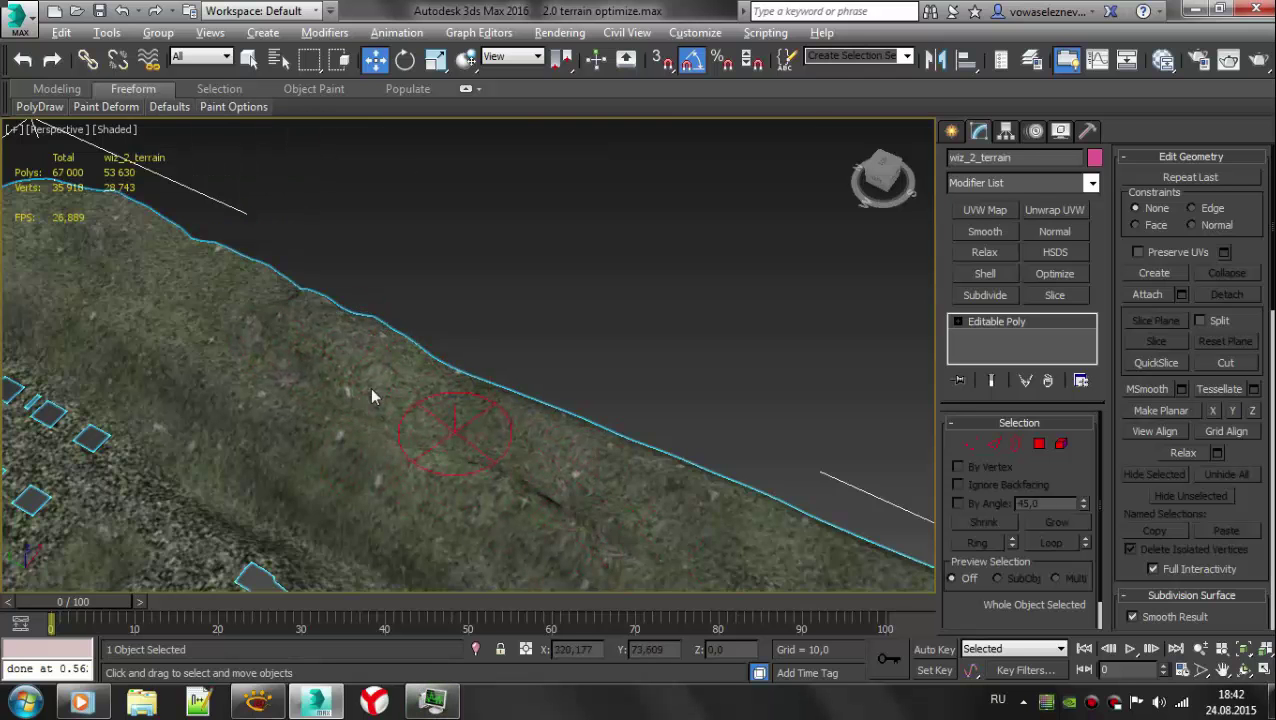
{"action": "mouse_move", "coordinate": [362, 422]}
{"action": "middle_mouse_down", "text": "alt"}
{"action": "mouse_move", "coordinate": [513, 421]}
{"action": "mouse_move", "coordinate": [413, 306]}
{"action": "mouse_move", "coordinate": [325, 277]}
{"action": "middle_mouse_up", "text": "alt"}
- Smudge the terrain ridge along its border with the Smudge brush
{"action": "mouse_move", "coordinate": [169, 106]}
{"action": "left_click", "coordinate": [220, 140]}
{"action": "left_click_drag", "start_coordinate": [445, 300], "coordinate": [678, 352]}
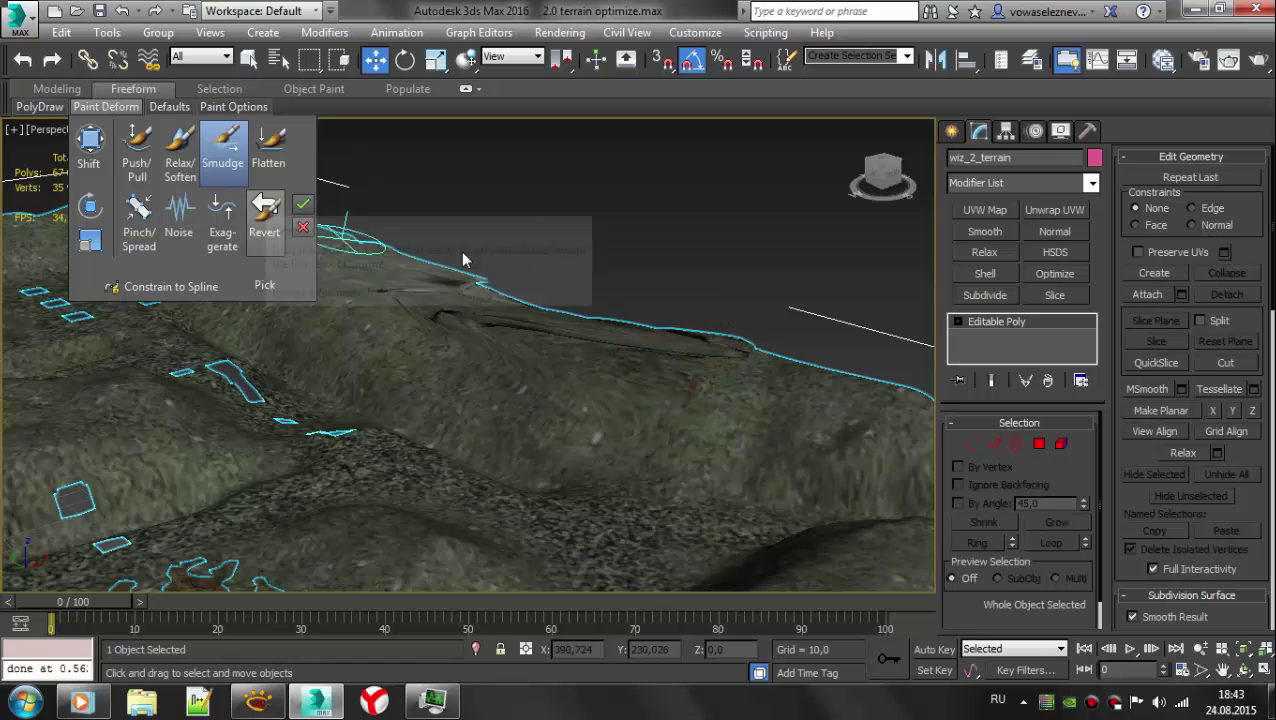
{"action": "middle_click_drag", "start_coordinate": [300, 260], "coordinate": [330, 262]}
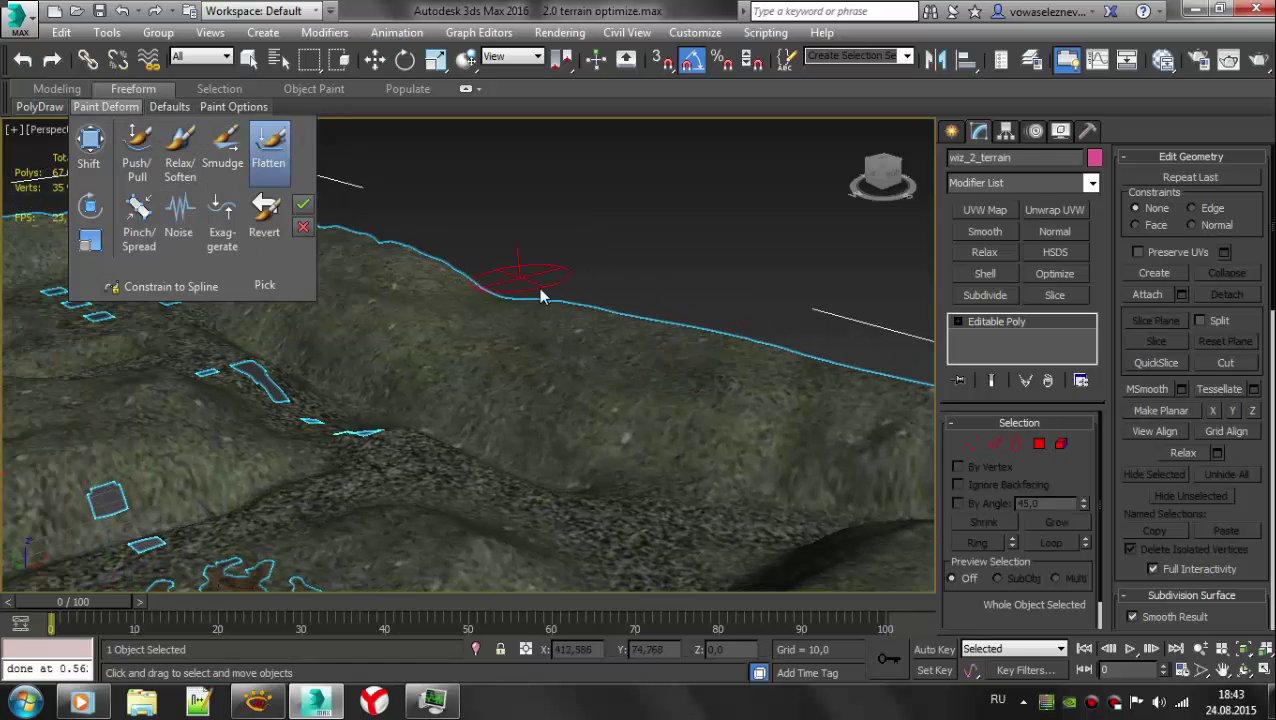
- Zoom in on the terrain edge with the mesh wireframe shown
{"action": "middle_click_drag", "start_coordinate": [411, 264], "coordinate": [458, 368], "text": "alt"}
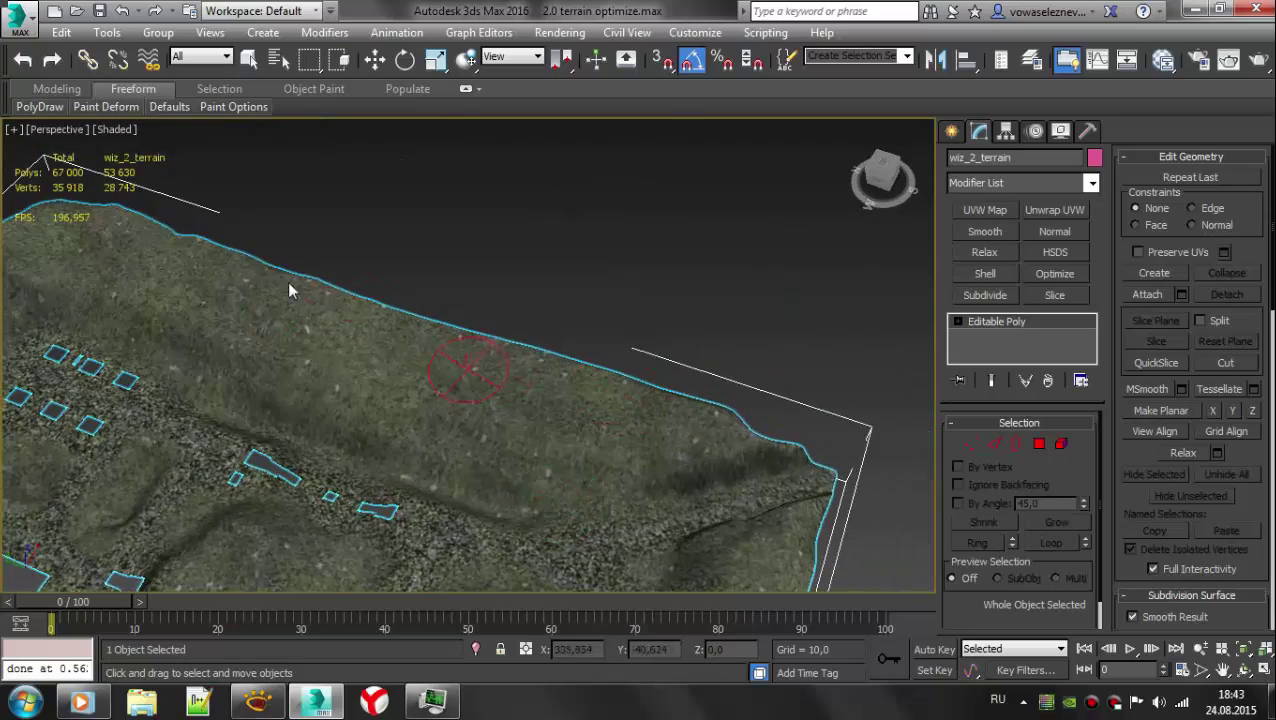
{"action": "mouse_move", "coordinate": [250, 242]}
{"action": "middle_mouse_down"}
{"action": "mouse_move", "coordinate": [220, 265]}
{"action": "mouse_move", "coordinate": [370, 256]}
{"action": "mouse_move", "coordinate": [220, 218]}
{"action": "middle_mouse_up"}
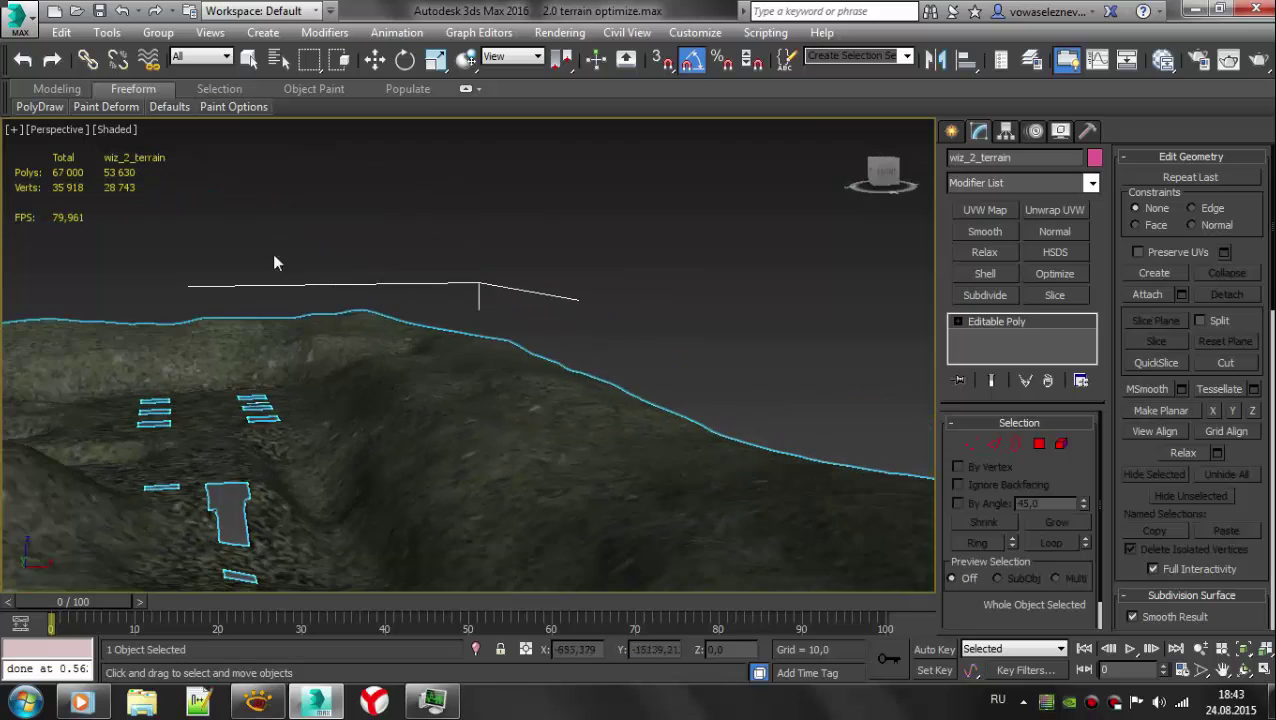
{"action": "mouse_move", "coordinate": [252, 341]}
{"action": "middle_mouse_down", "text": "alt"}
{"action": "mouse_move", "coordinate": [521, 447]}
{"action": "mouse_move", "coordinate": [543, 372]}
{"action": "middle_mouse_up", "text": "alt"}
{"action": "scroll", "coordinate": [521, 447], "scroll_direction": "up", "scroll_amount": 5}
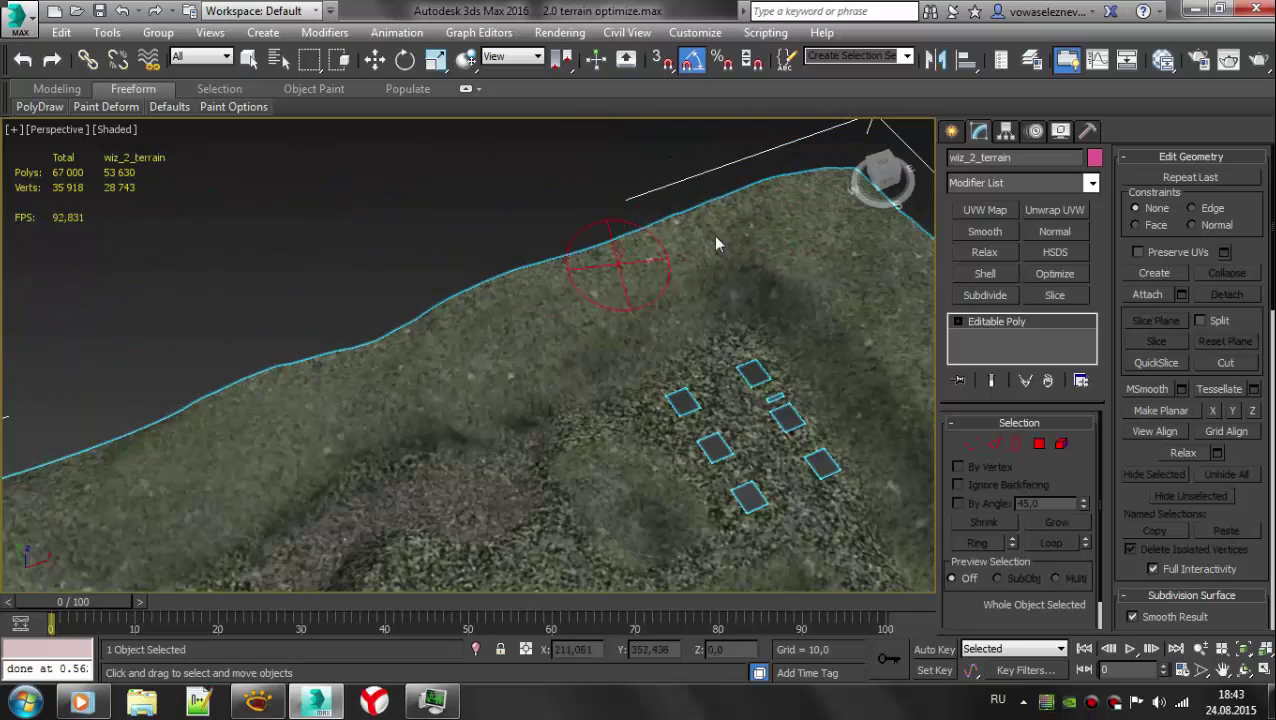
{"action": "mouse_move", "coordinate": [291, 421]}
{"action": "middle_mouse_down", "text": "alt"}
{"action": "mouse_move", "coordinate": [577, 302]}
{"action": "mouse_move", "coordinate": [472, 201]}
{"action": "mouse_move", "coordinate": [356, 282]}
{"action": "middle_mouse_up", "text": "alt"}
{"action": "scroll", "coordinate": [620, 296], "scroll_direction": "down", "scroll_amount": 5}
{"action": "scroll", "coordinate": [673, 392], "scroll_direction": "up", "scroll_amount": 5}
{"action": "mouse_move", "coordinate": [673, 392]}
{"action": "middle_mouse_down", "text": "alt"}
{"action": "mouse_move", "coordinate": [664, 441]}
{"action": "mouse_move", "coordinate": [817, 353]}
{"action": "middle_mouse_up", "text": "alt"}
{"action": "scroll", "coordinate": [817, 353], "scroll_direction": "up", "scroll_amount": 5}
{"action": "key", "text": "F4"}
- Smooth the bulge and reshape the mesh along the terrain edge
{"action": "mouse_move", "coordinate": [583, 443]}
{"action": "middle_mouse_down", "text": "alt"}
{"action": "mouse_move", "coordinate": [385, 466]}
{"action": "mouse_move", "coordinate": [370, 430]}
{"action": "middle_mouse_up", "text": "alt"}
{"action": "left_click_drag", "start_coordinate": [380, 402], "coordinate": [535, 420]}
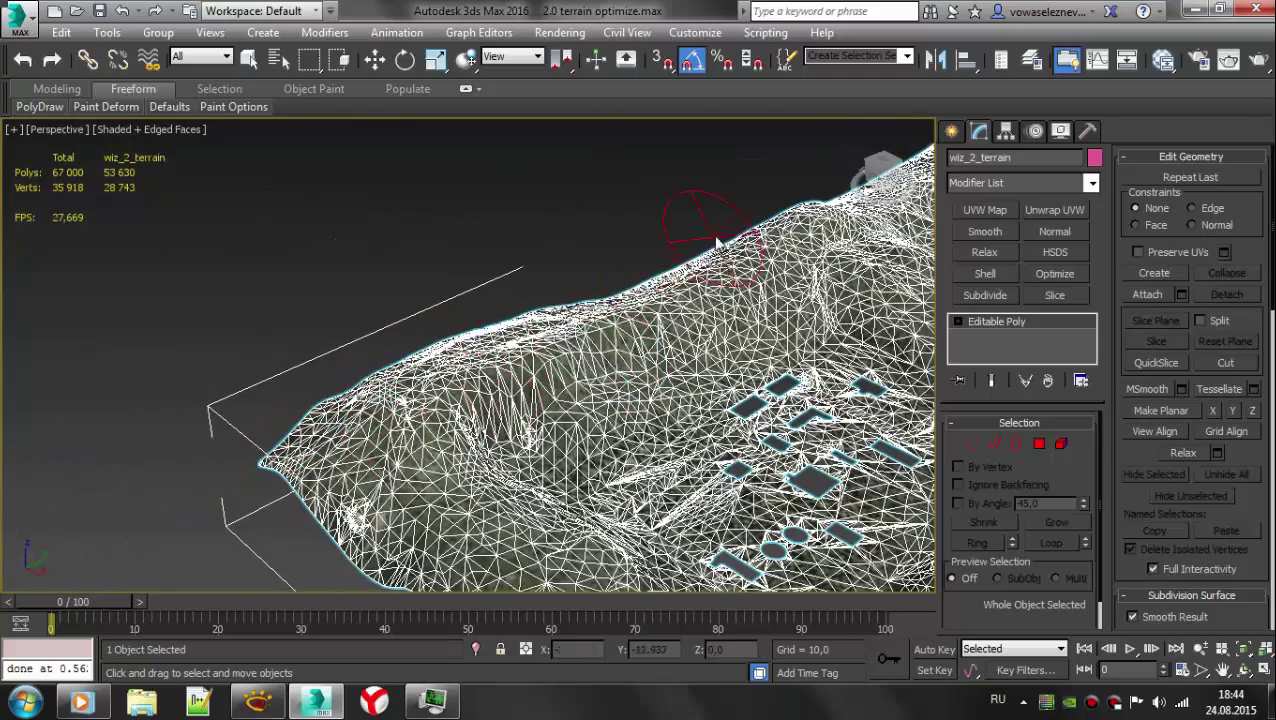
{"action": "middle_click_drag", "start_coordinate": [535, 415], "coordinate": [484, 341], "text": "alt"}
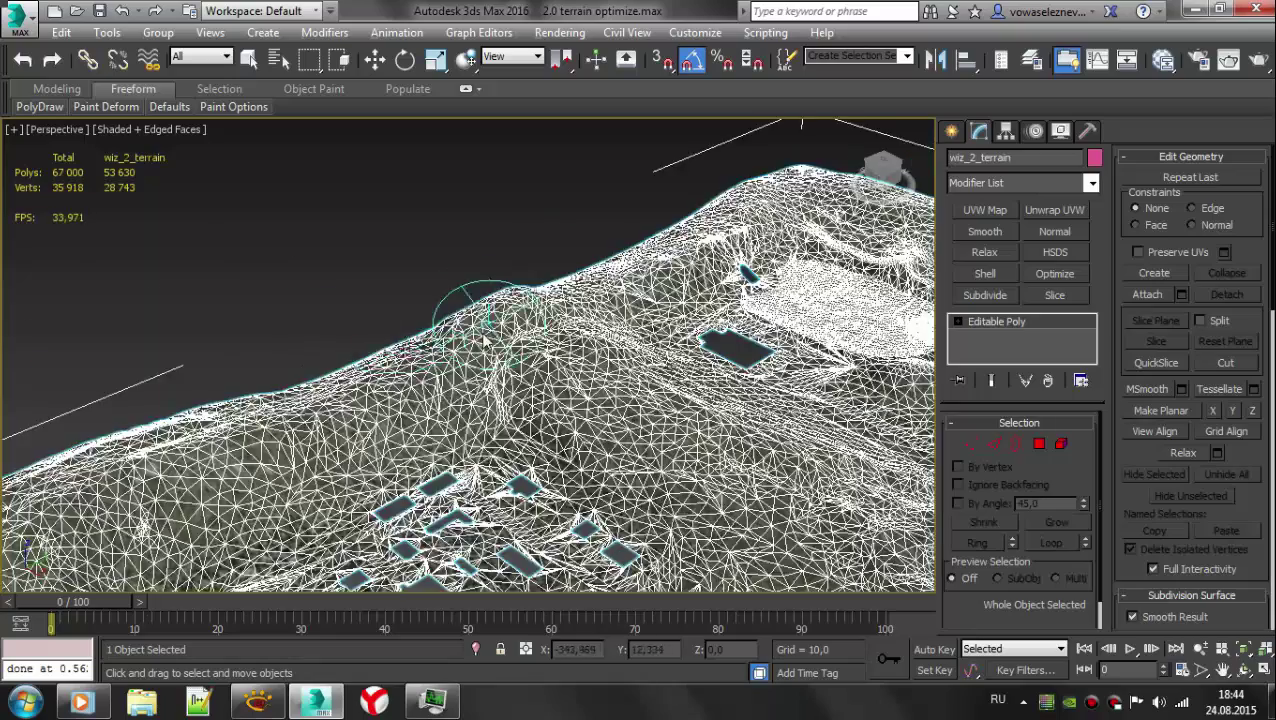
{"action": "mouse_move", "coordinate": [695, 318]}
{"action": "left_mouse_down"}
{"action": "mouse_move", "coordinate": [427, 356]}
{"action": "mouse_move", "coordinate": [441, 370]}
{"action": "mouse_move", "coordinate": [641, 356]}
{"action": "mouse_move", "coordinate": [826, 287]}
{"action": "mouse_move", "coordinate": [498, 356]}
{"action": "mouse_move", "coordinate": [427, 356]}
{"action": "left_mouse_up"}
{"action": "key", "text": "F4"}
- Orbit around the terrain to review the smoothed edge and corner
{"action": "mouse_move", "coordinate": [427, 356]}
{"action": "middle_mouse_down", "text": "alt"}
{"action": "mouse_move", "coordinate": [570, 413]}
{"action": "mouse_move", "coordinate": [378, 160]}
{"action": "mouse_move", "coordinate": [374, 132]}
{"action": "middle_mouse_up", "text": "alt"}
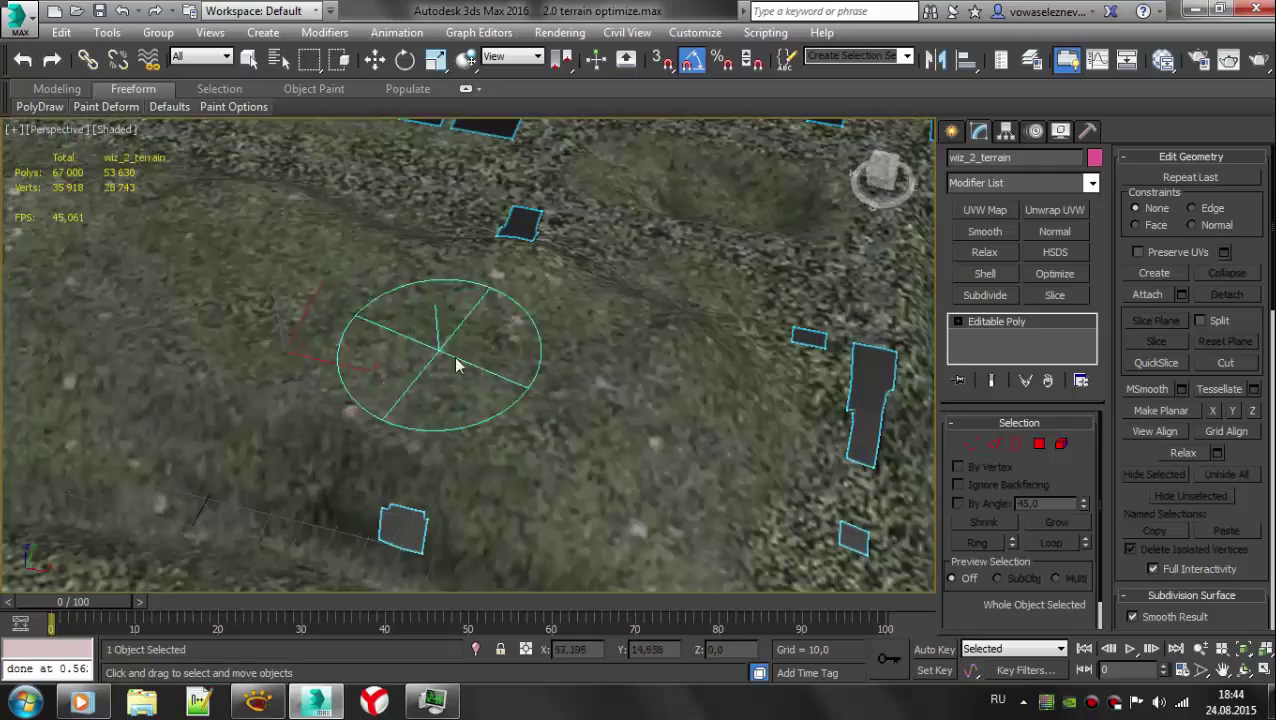
{"action": "mouse_move", "coordinate": [456, 362]}
{"action": "middle_mouse_down", "text": "alt"}
{"action": "mouse_move", "coordinate": [333, 342]}
{"action": "mouse_move", "coordinate": [633, 233]}
{"action": "middle_mouse_up", "text": "alt"}
{"action": "mouse_move", "coordinate": [560, 578]}
{"action": "middle_mouse_down", "text": "alt"}
{"action": "mouse_move", "coordinate": [610, 384]}
{"action": "mouse_move", "coordinate": [518, 490]}
{"action": "mouse_move", "coordinate": [490, 353]}
{"action": "mouse_move", "coordinate": [540, 342]}
{"action": "middle_mouse_up", "text": "alt"}
{"action": "scroll", "coordinate": [540, 342], "scroll_direction": "down", "scroll_amount": 5}
{"action": "middle_click_drag", "start_coordinate": [322, 222], "coordinate": [271, 490], "text": "alt"}
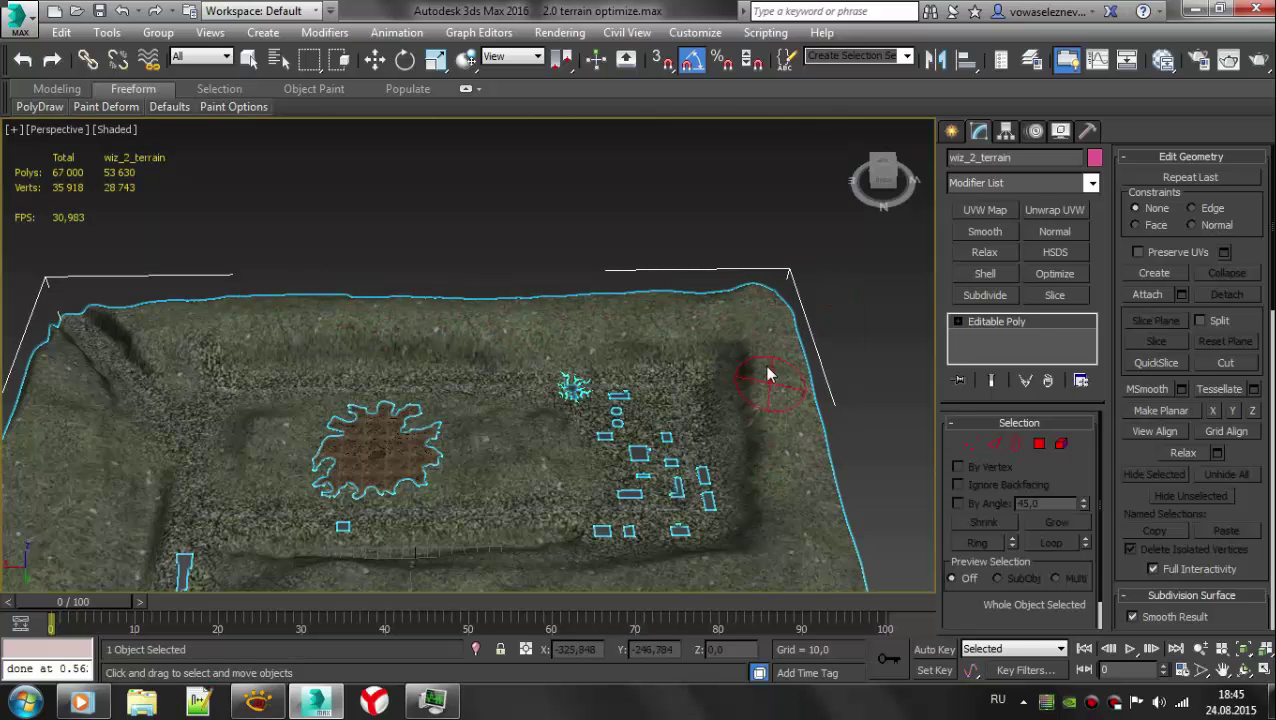
{"action": "middle_click_drag", "start_coordinate": [770, 392], "coordinate": [747, 332], "text": "alt"}
{"action": "scroll", "coordinate": [515, 398], "scroll_direction": "up", "scroll_amount": 4}
{"action": "middle_click_drag", "start_coordinate": [515, 398], "coordinate": [327, 263], "text": "alt"}
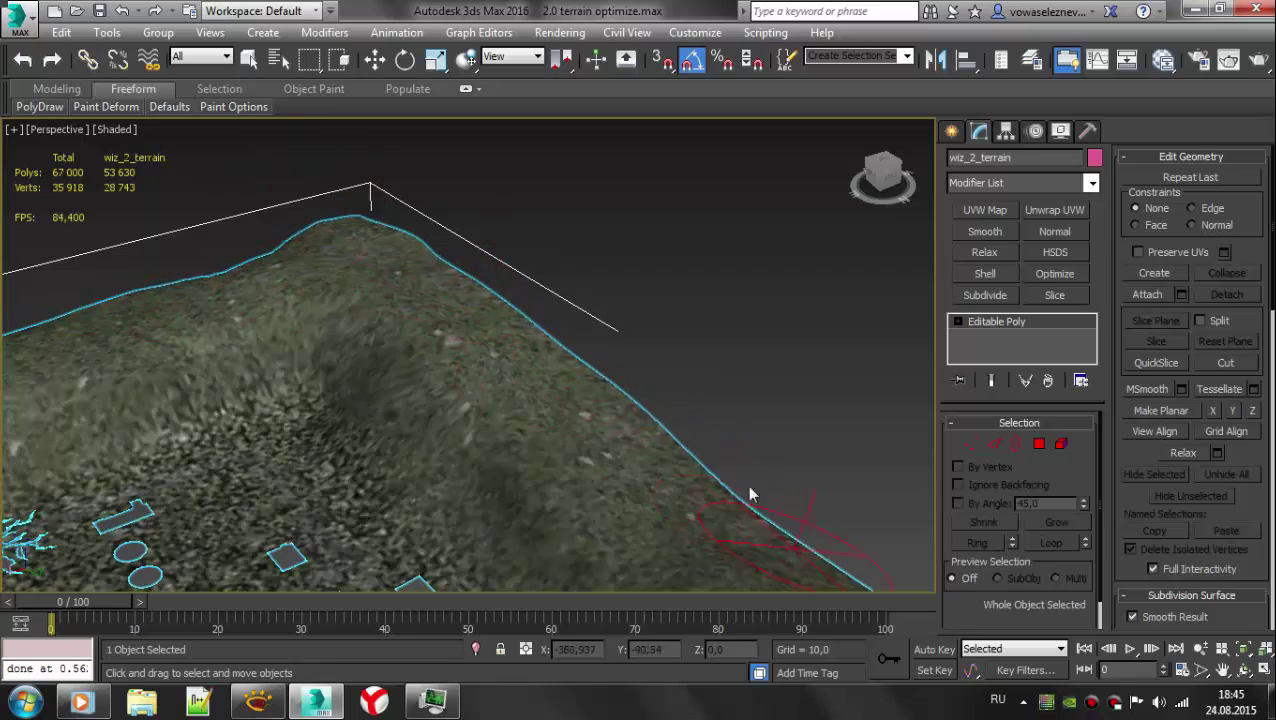
- Return to a high view over the terrain and select the Push/Pull brush
{"action": "middle_click_drag", "start_coordinate": [795, 557], "coordinate": [547, 319], "text": "alt"}
{"action": "scroll", "coordinate": [735, 456], "scroll_direction": "up", "scroll_amount": 3}
{"action": "mouse_move", "coordinate": [735, 456]}
{"action": "middle_mouse_down", "text": "alt"}
{"action": "mouse_move", "coordinate": [421, 342]}
{"action": "mouse_move", "coordinate": [502, 311]}
{"action": "mouse_move", "coordinate": [370, 418]}
{"action": "mouse_move", "coordinate": [533, 352]}
{"action": "mouse_move", "coordinate": [601, 413]}
{"action": "middle_mouse_up", "text": "alt"}
{"action": "scroll", "coordinate": [370, 418], "scroll_direction": "up", "scroll_amount": 3}
{"action": "scroll", "coordinate": [450, 447], "scroll_direction": "up", "scroll_amount": 3}
{"action": "middle_click_drag", "start_coordinate": [450, 447], "coordinate": [498, 327], "text": "alt"}
{"action": "left_click", "coordinate": [137, 150]}
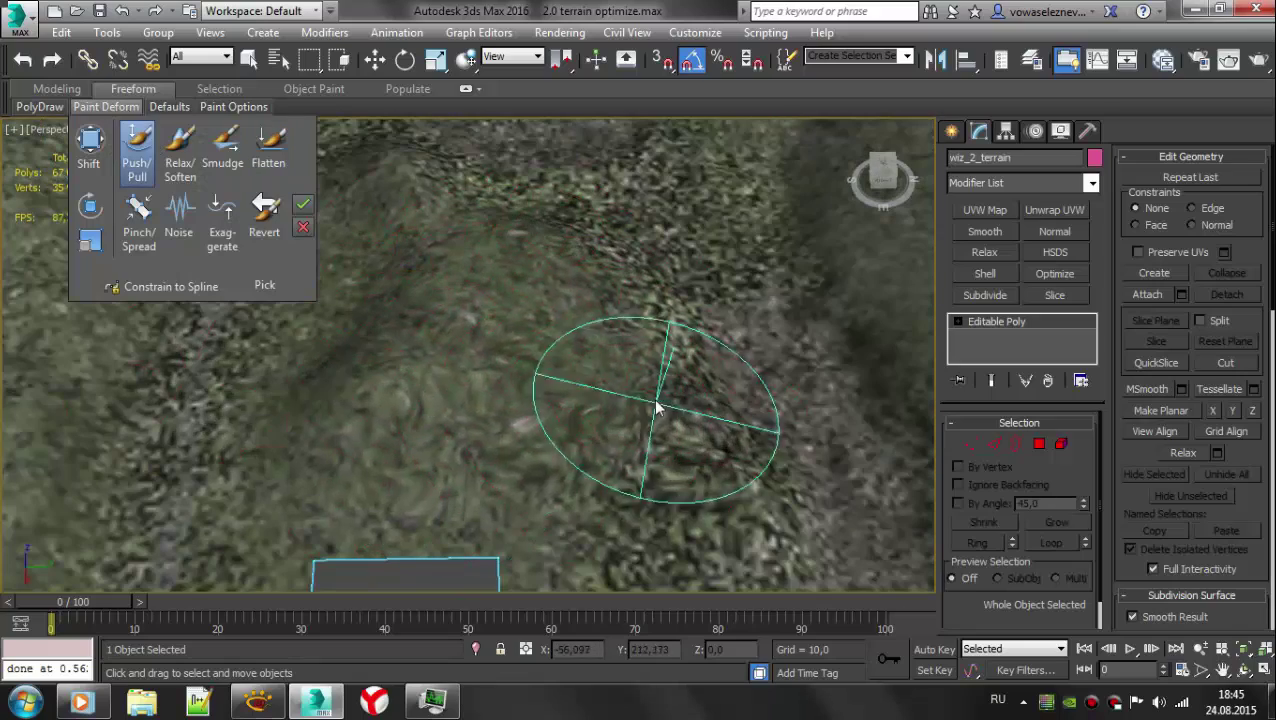
- Push and pull the terrain surface beside the brown patch
{"action": "scroll", "coordinate": [490, 290], "scroll_direction": "down", "scroll_amount": 10}
{"action": "key", "text": "F4"}
{"action": "scroll", "coordinate": [300, 320], "scroll_direction": "up", "scroll_amount": 10}
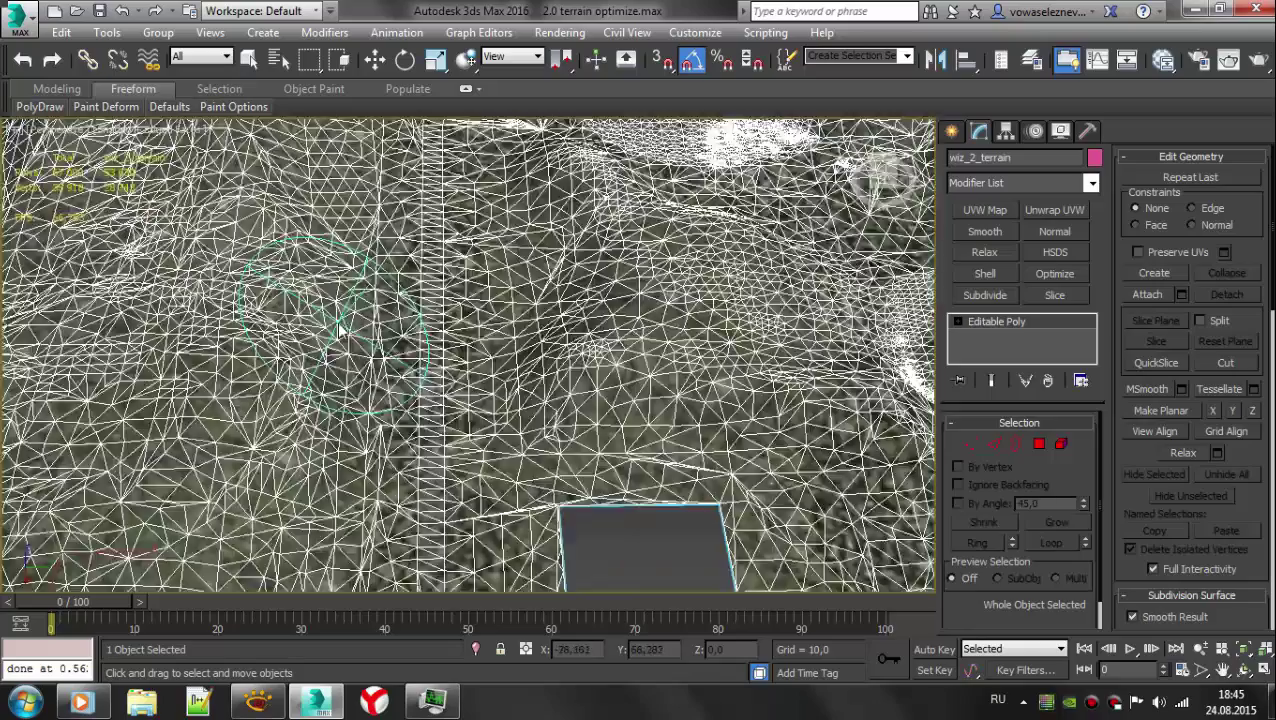
{"action": "mouse_move", "coordinate": [470, 300]}
{"action": "left_mouse_down"}
{"action": "mouse_move", "coordinate": [413, 233]}
{"action": "mouse_move", "coordinate": [511, 298]}
{"action": "left_mouse_up"}
{"action": "key", "text": "F4"}
- Raise the terrain onto the ridge and push its crest higher
{"action": "mouse_move", "coordinate": [447, 327]}
{"action": "middle_mouse_down", "text": "alt"}
{"action": "mouse_move", "coordinate": [436, 336]}
{"action": "mouse_move", "coordinate": [467, 678]}
{"action": "middle_mouse_up", "text": "alt"}
{"action": "scroll", "coordinate": [575, 519], "scroll_direction": "up", "scroll_amount": 5}
{"action": "scroll", "coordinate": [575, 519], "scroll_direction": "up", "scroll_amount": 3}
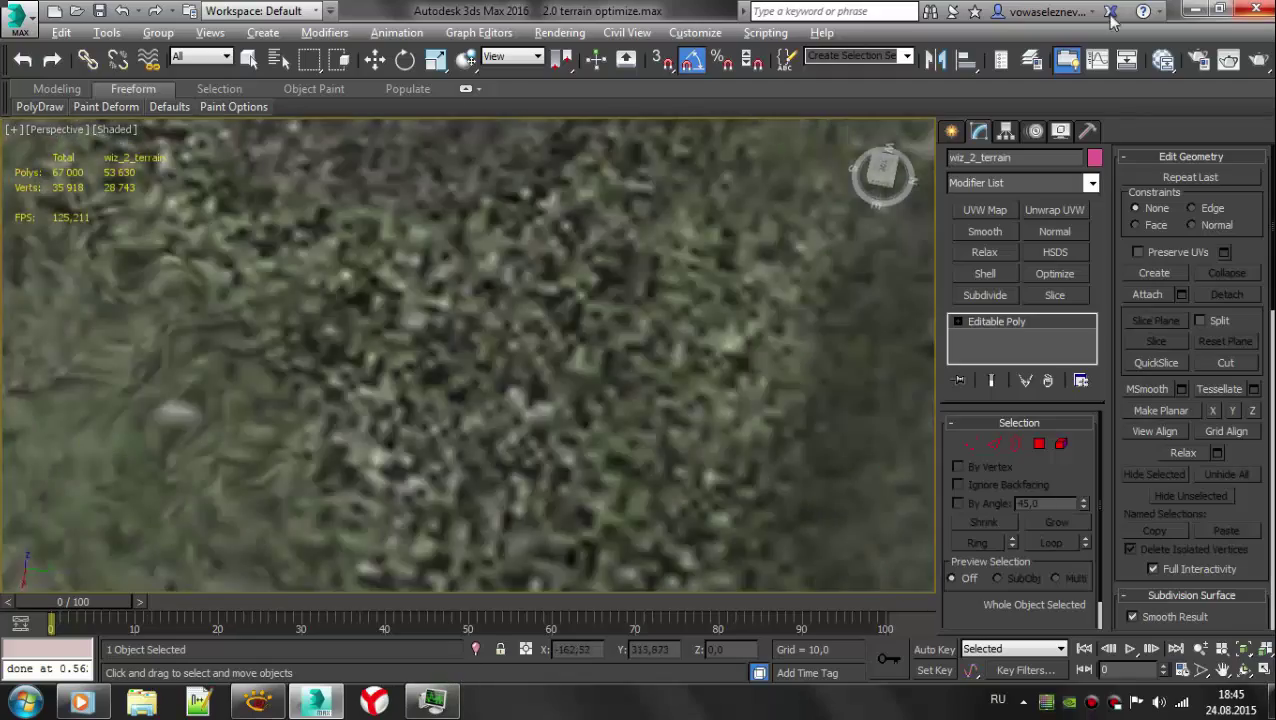
{"action": "scroll", "coordinate": [555, 385], "scroll_direction": "down", "scroll_amount": 6}
{"action": "scroll", "coordinate": [555, 385], "scroll_direction": "up", "scroll_amount": 2}
{"action": "left_click_drag", "start_coordinate": [555, 385], "coordinate": [425, 421]}
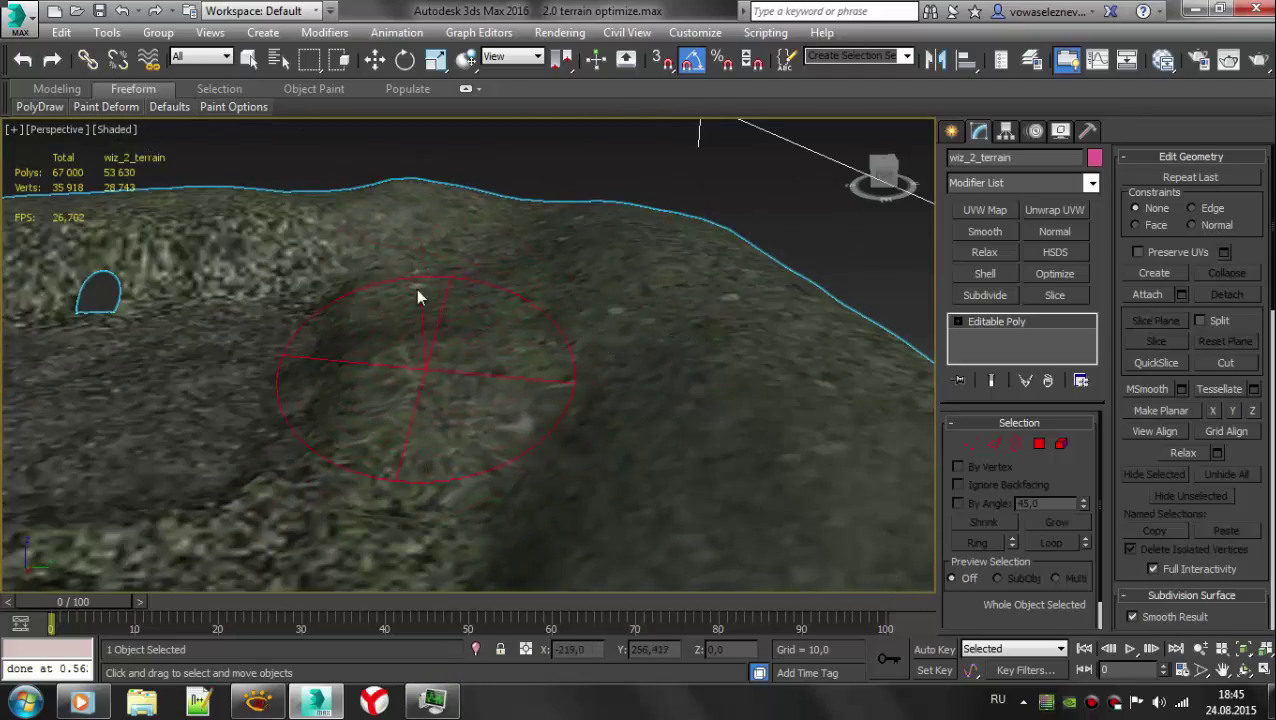
{"action": "key", "text": "F4"}
{"action": "mouse_move", "coordinate": [485, 374]}
{"action": "left_mouse_down"}
{"action": "mouse_move", "coordinate": [475, 298]}
{"action": "mouse_move", "coordinate": [500, 287]}
{"action": "mouse_move", "coordinate": [513, 215]}
{"action": "left_mouse_up"}
{"action": "middle_click_drag", "start_coordinate": [513, 215], "coordinate": [527, 313], "text": "alt"}
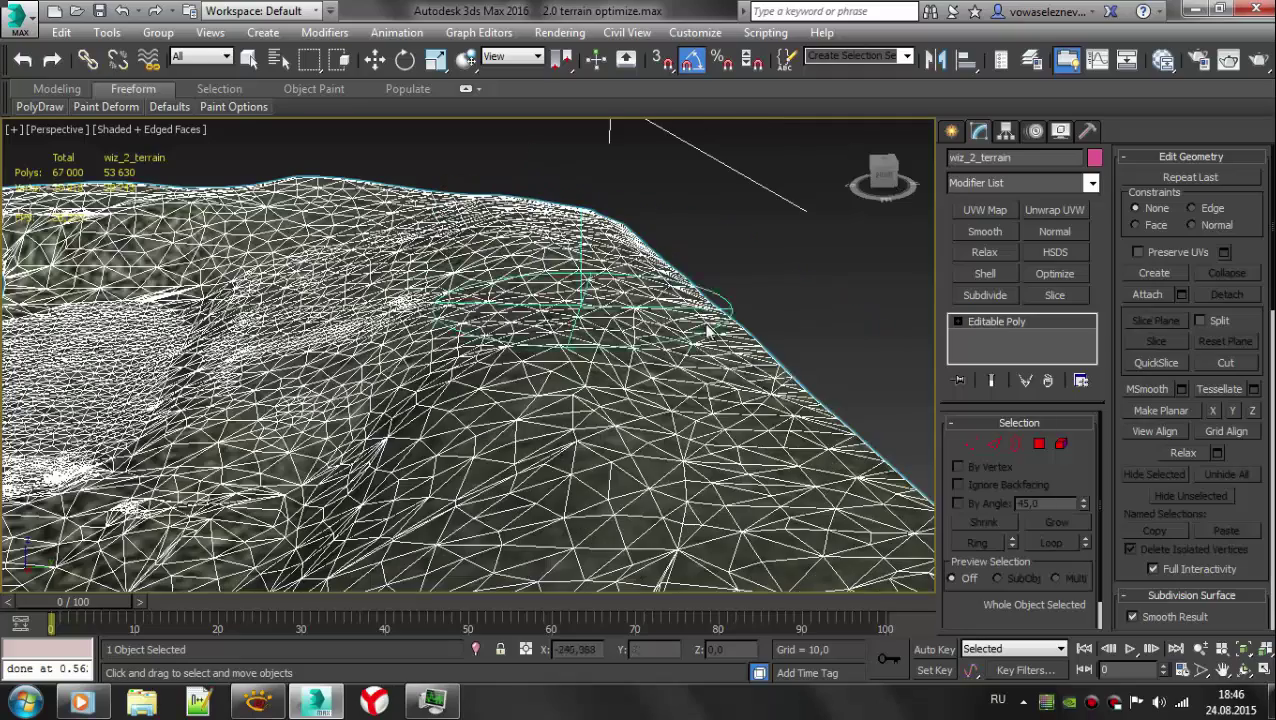
{"action": "key", "text": "F4"}
- Orbit over the terrain to view the whole valley from a low angle
{"action": "middle_click_drag", "start_coordinate": [543, 244], "coordinate": [688, 282], "text": "alt"}
{"action": "scroll", "coordinate": [392, 404], "scroll_direction": "up", "scroll_amount": 5}
{"action": "middle_click_drag", "start_coordinate": [521, 396], "coordinate": [517, 320], "text": "alt"}
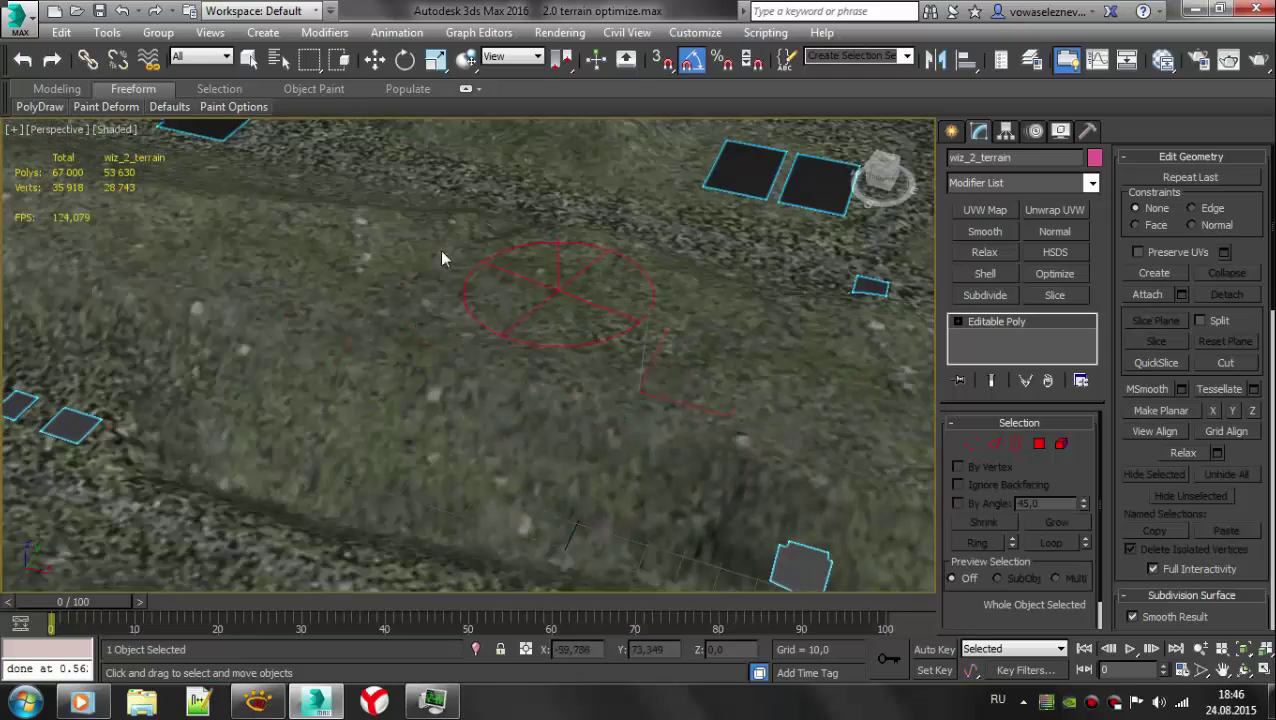
{"action": "middle_click_drag", "start_coordinate": [264, 295], "coordinate": [295, 299], "text": "alt"}
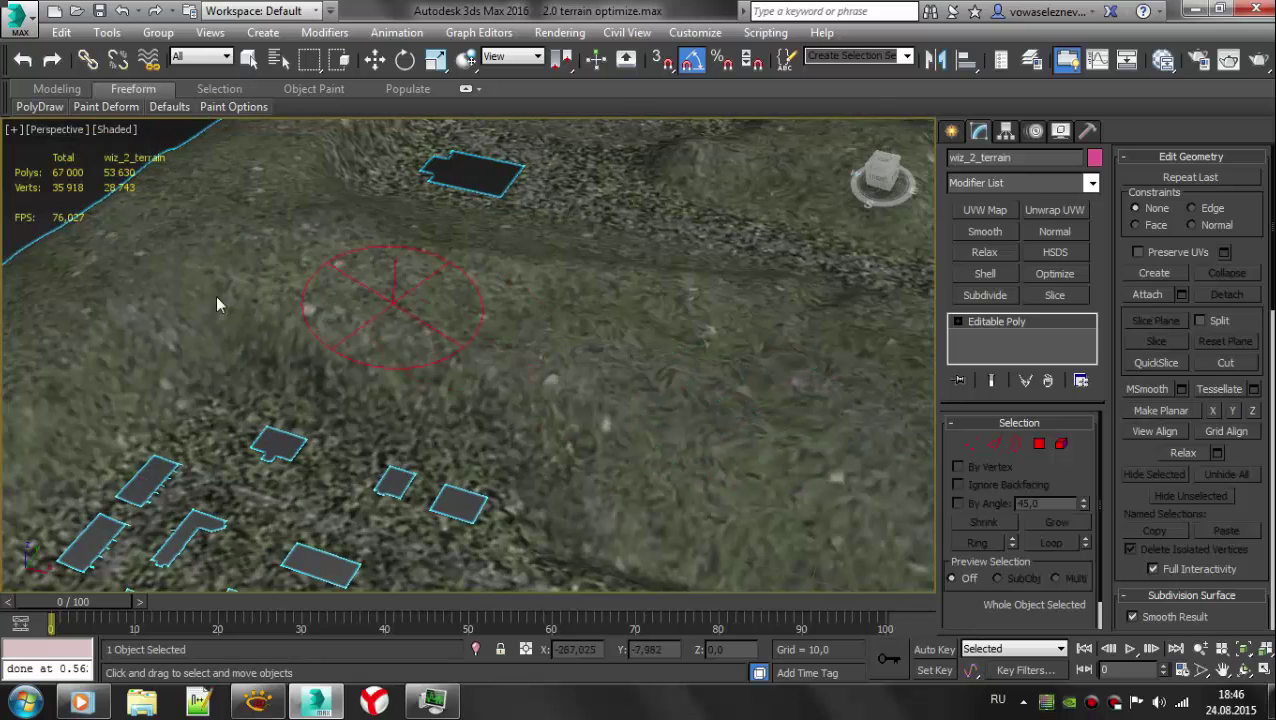
{"action": "middle_click_drag", "start_coordinate": [422, 345], "coordinate": [617, 350], "text": "alt"}
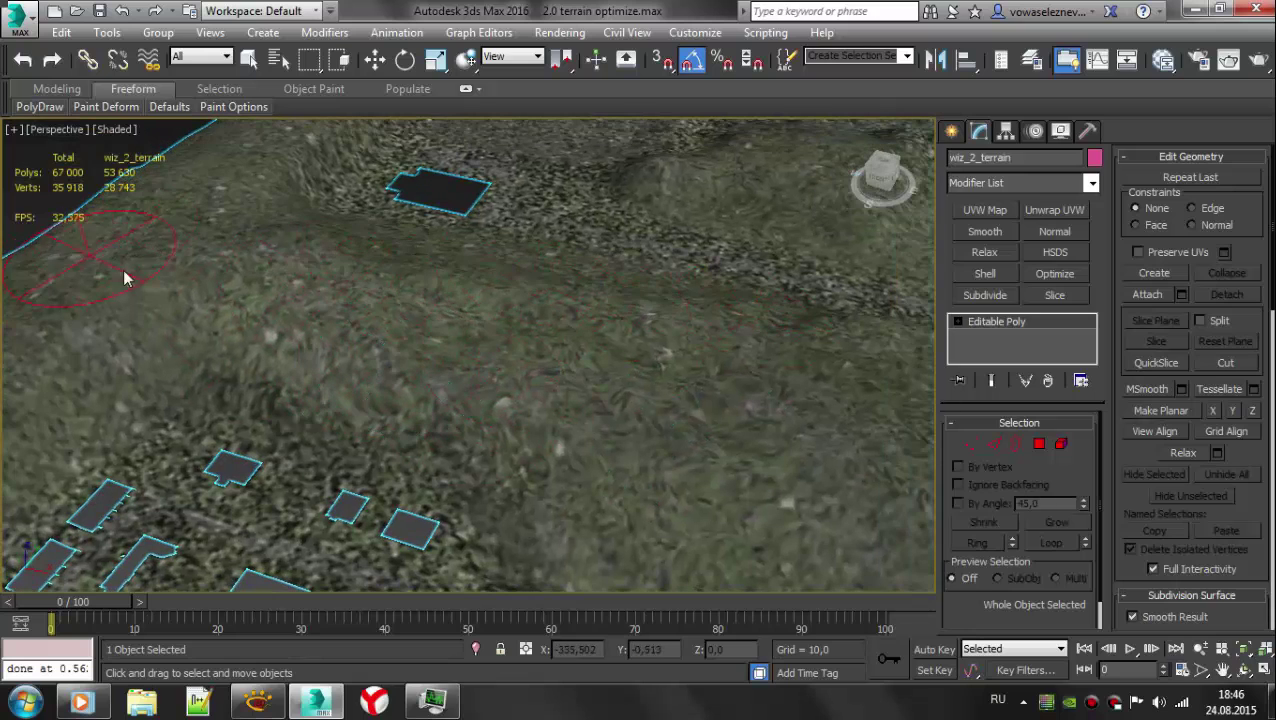
{"action": "scroll", "coordinate": [125, 279], "scroll_direction": "down", "scroll_amount": 3}
{"action": "scroll", "coordinate": [427, 319], "scroll_direction": "down", "scroll_amount": 5}
{"action": "mouse_move", "coordinate": [427, 319]}
{"action": "middle_mouse_down", "text": "alt"}
{"action": "mouse_move", "coordinate": [538, 322]}
{"action": "mouse_move", "coordinate": [457, 366]}
{"action": "middle_mouse_up", "text": "alt"}
{"action": "scroll", "coordinate": [345, 343], "scroll_direction": "up", "scroll_amount": 5}
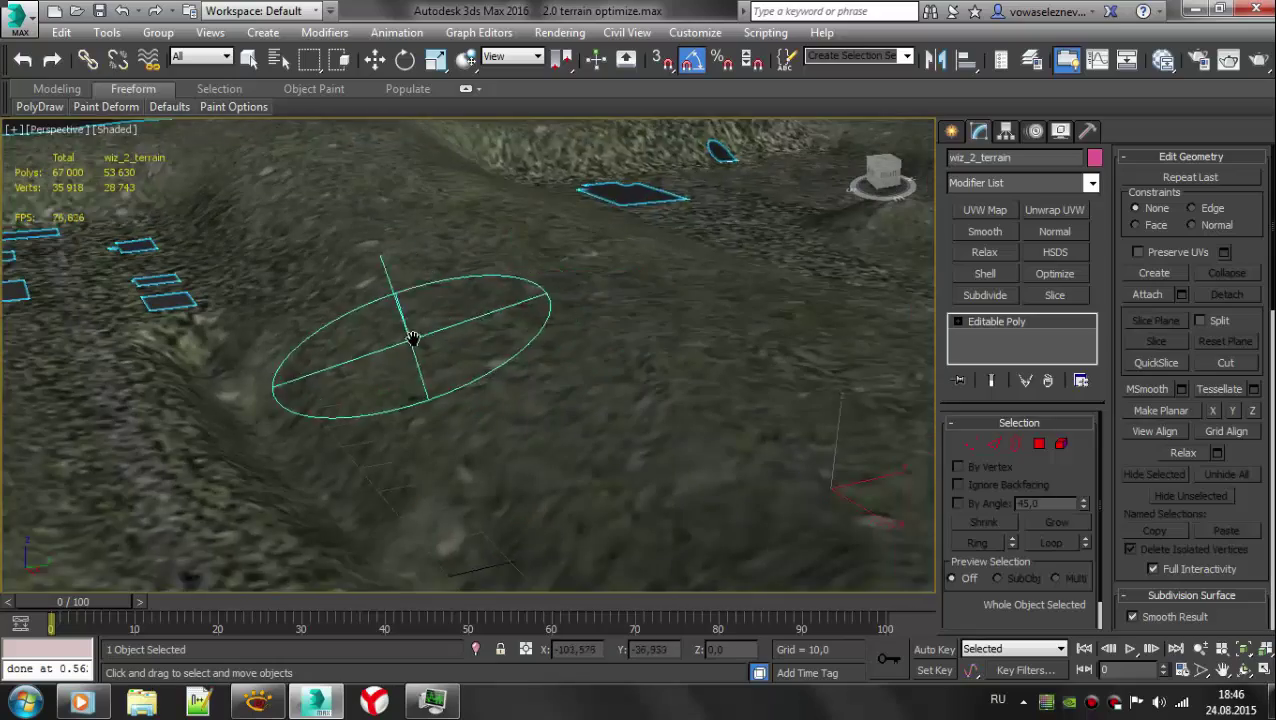
{"action": "scroll", "coordinate": [509, 524], "scroll_direction": "up", "scroll_amount": 3}
{"action": "middle_click_drag", "start_coordinate": [538, 483], "coordinate": [418, 415], "text": "alt"}
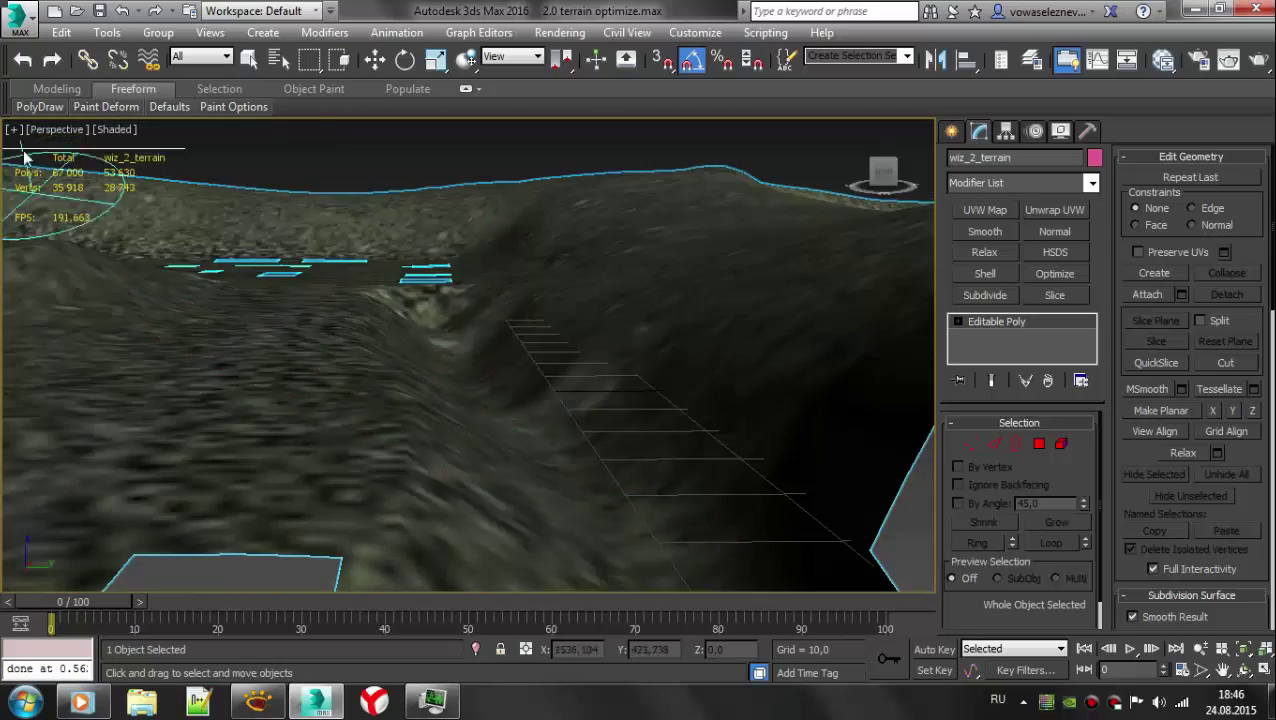
- Adjust the Paint Options brush size and strength, then close in on the brown patch edge
{"action": "left_click", "coordinate": [233, 106]}
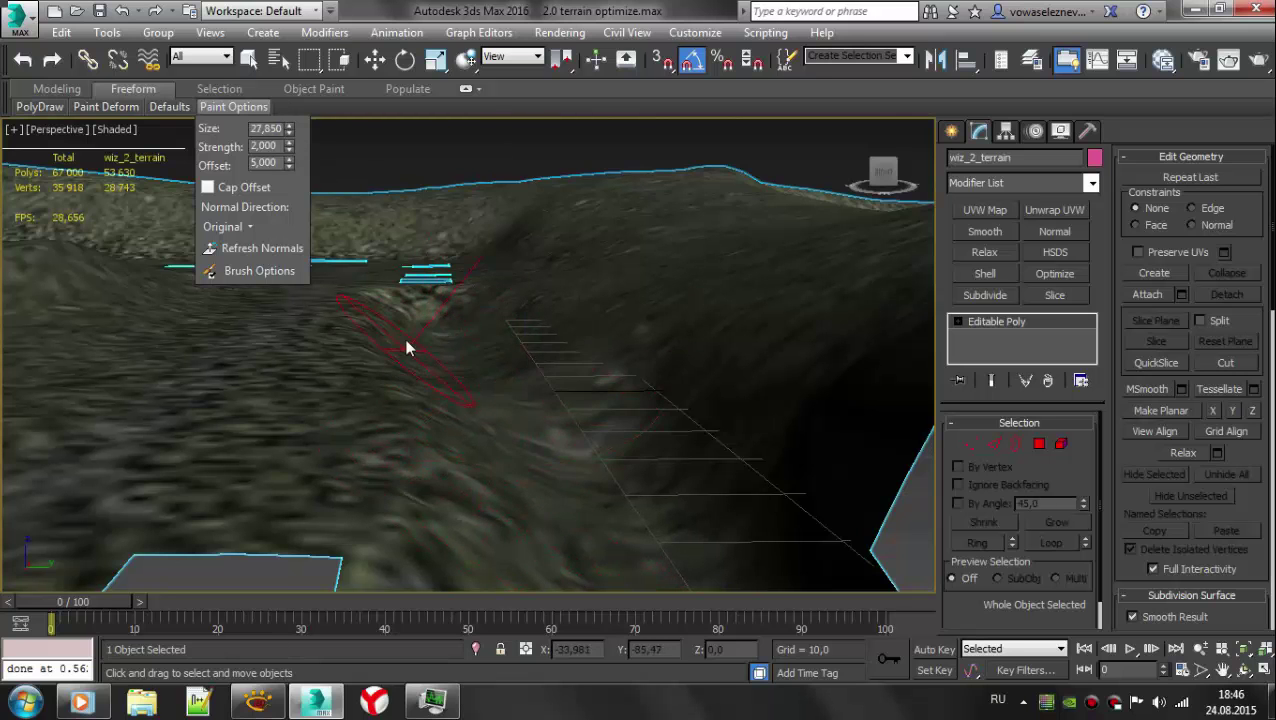
{"action": "mouse_move", "coordinate": [386, 293]}
{"action": "middle_mouse_down", "text": "alt"}
{"action": "mouse_move", "coordinate": [179, 253]}
{"action": "mouse_move", "coordinate": [436, 404]}
{"action": "mouse_move", "coordinate": [369, 413]}
{"action": "middle_mouse_up", "text": "alt"}
{"action": "mouse_move", "coordinate": [598, 437]}
{"action": "middle_mouse_down", "text": "alt"}
{"action": "mouse_move", "coordinate": [539, 293]}
{"action": "mouse_move", "coordinate": [535, 370]}
{"action": "mouse_move", "coordinate": [601, 268]}
{"action": "mouse_move", "coordinate": [678, 287]}
{"action": "mouse_move", "coordinate": [521, 256]}
{"action": "mouse_move", "coordinate": [578, 250]}
{"action": "mouse_move", "coordinate": [359, 256]}
{"action": "mouse_move", "coordinate": [454, 363]}
{"action": "middle_mouse_up", "text": "alt"}
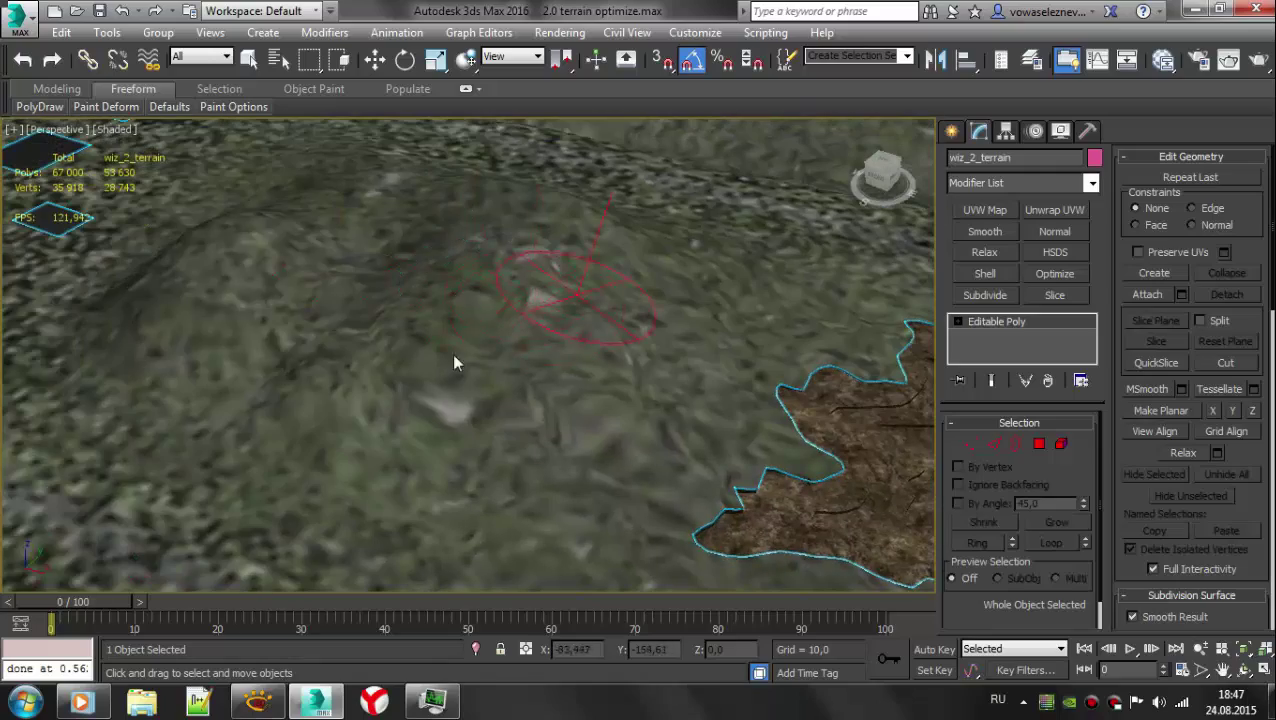
{"action": "mouse_move", "coordinate": [399, 256]}
{"action": "middle_mouse_down", "text": "alt"}
{"action": "mouse_move", "coordinate": [629, 265]}
{"action": "mouse_move", "coordinate": [330, 177]}
{"action": "mouse_move", "coordinate": [464, 228]}
{"action": "mouse_move", "coordinate": [407, 248]}
{"action": "mouse_move", "coordinate": [447, 322]}
{"action": "mouse_move", "coordinate": [441, 276]}
{"action": "mouse_move", "coordinate": [627, 372]}
{"action": "mouse_move", "coordinate": [584, 256]}
{"action": "mouse_move", "coordinate": [565, 246]}
{"action": "mouse_move", "coordinate": [545, 362]}
{"action": "middle_mouse_up", "text": "alt"}
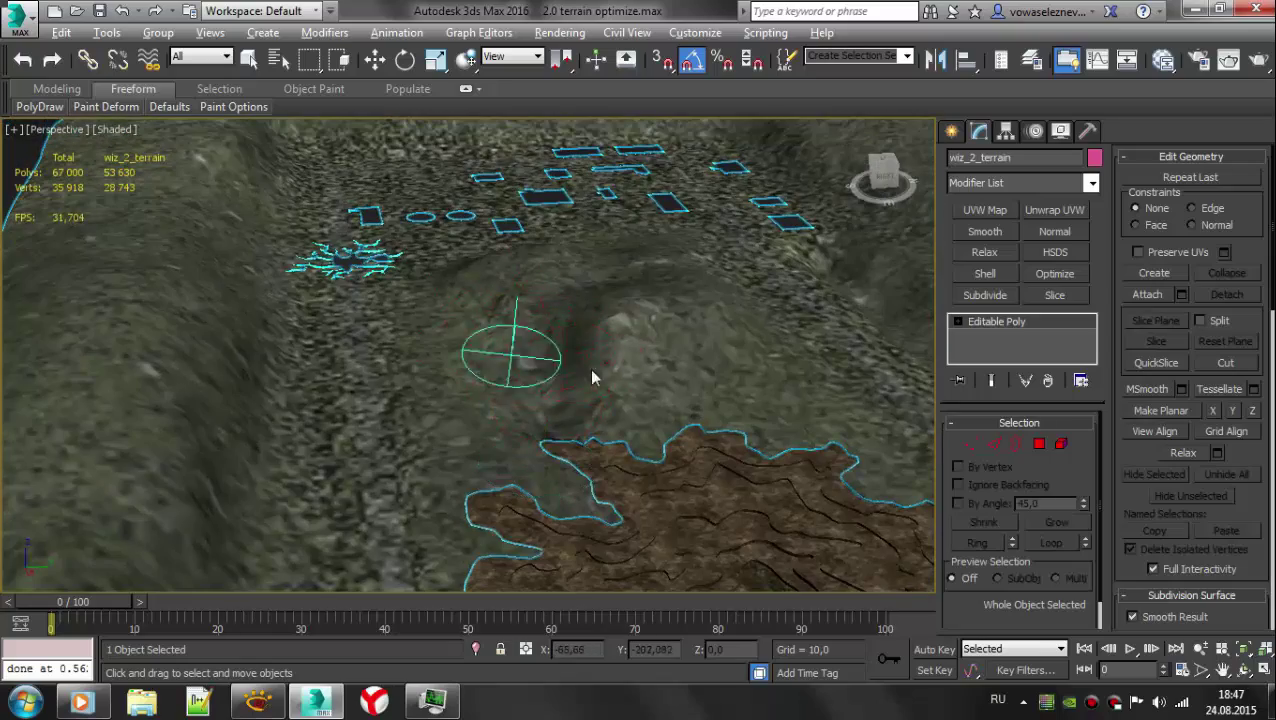
{"action": "mouse_move", "coordinate": [607, 350]}
{"action": "middle_mouse_down", "text": "alt"}
{"action": "mouse_move", "coordinate": [587, 177]}
{"action": "mouse_move", "coordinate": [552, 365]}
{"action": "middle_mouse_up", "text": "alt"}
- End the current Push/Pull brush and reframe the terrain with wireframe hidden
{"action": "key", "text": "F4"}
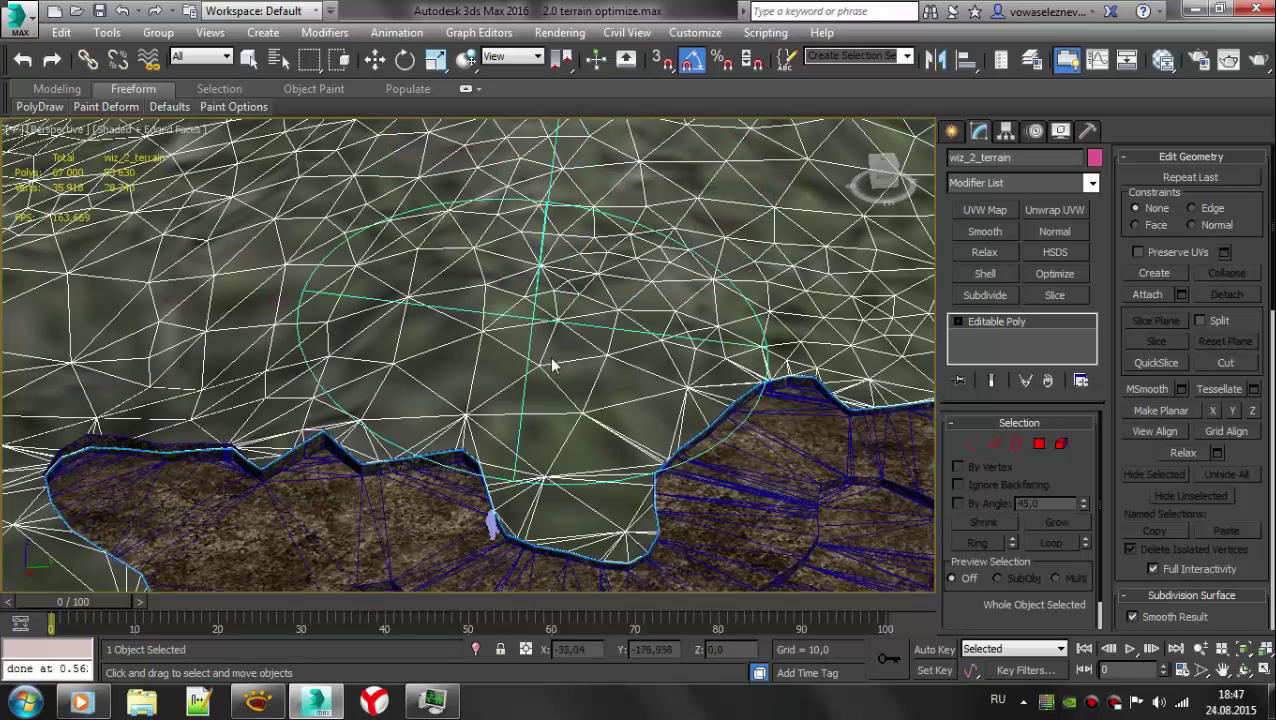
{"action": "right_click", "coordinate": [552, 365]}
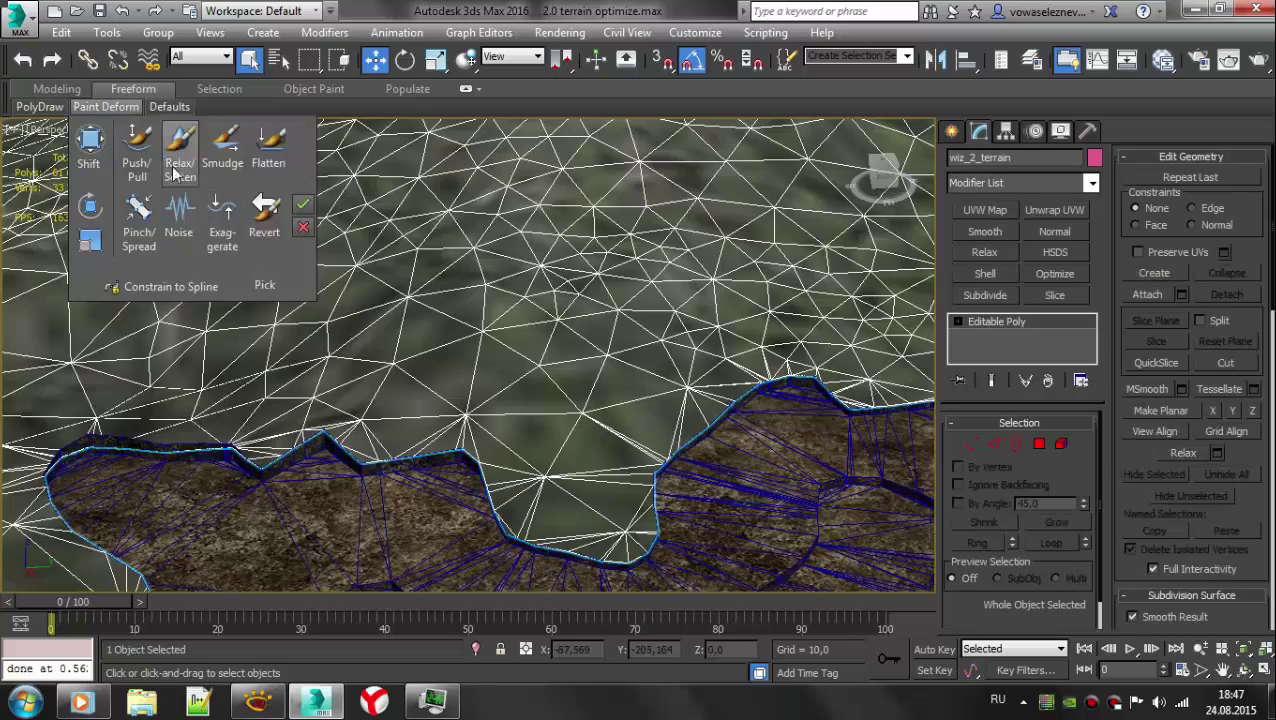
{"action": "scroll", "coordinate": [480, 400], "scroll_direction": "down", "scroll_amount": 5}
{"action": "key", "text": "F4"}
{"action": "mouse_move", "coordinate": [480, 400]}
{"action": "middle_mouse_down", "text": "alt"}
{"action": "mouse_move", "coordinate": [504, 450]}
{"action": "mouse_move", "coordinate": [313, 364]}
{"action": "middle_mouse_up", "text": "alt"}
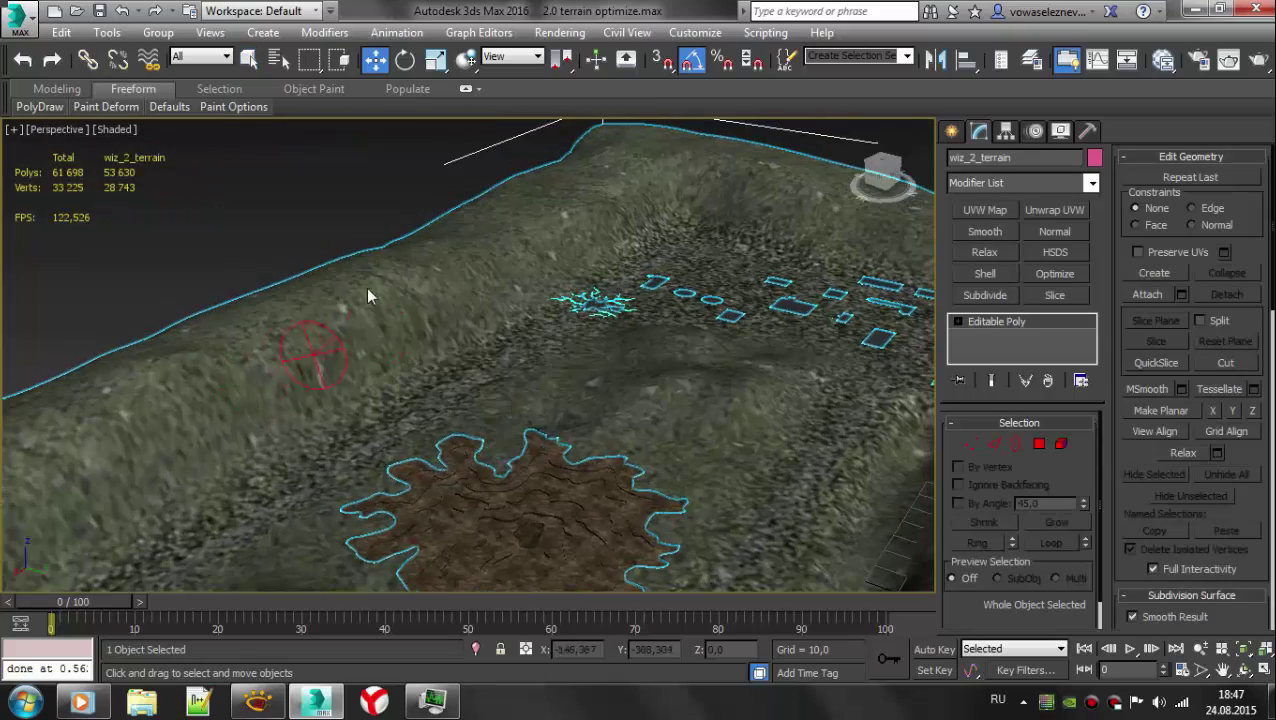
{"action": "mouse_move", "coordinate": [233, 106]}
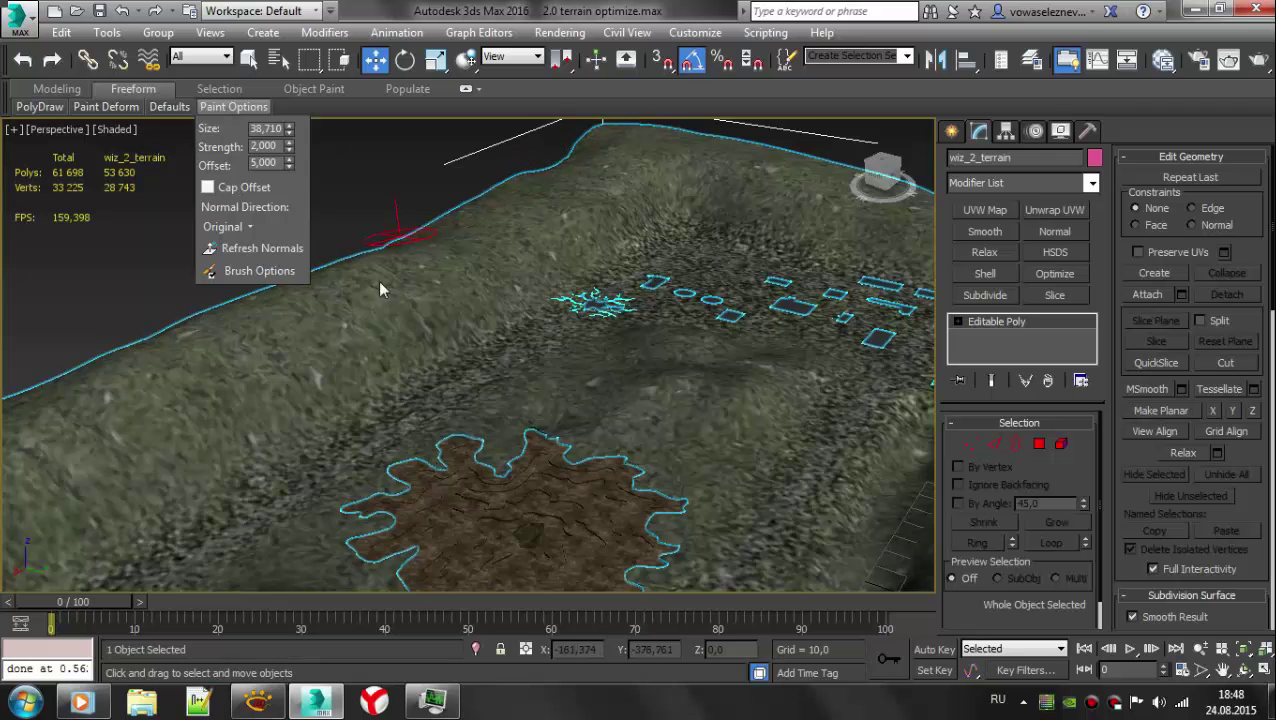
- Orbit along the terrain edge to examine the ridge from several sides
{"action": "middle_click_drag", "start_coordinate": [395, 250], "coordinate": [470, 270], "text": "alt"}
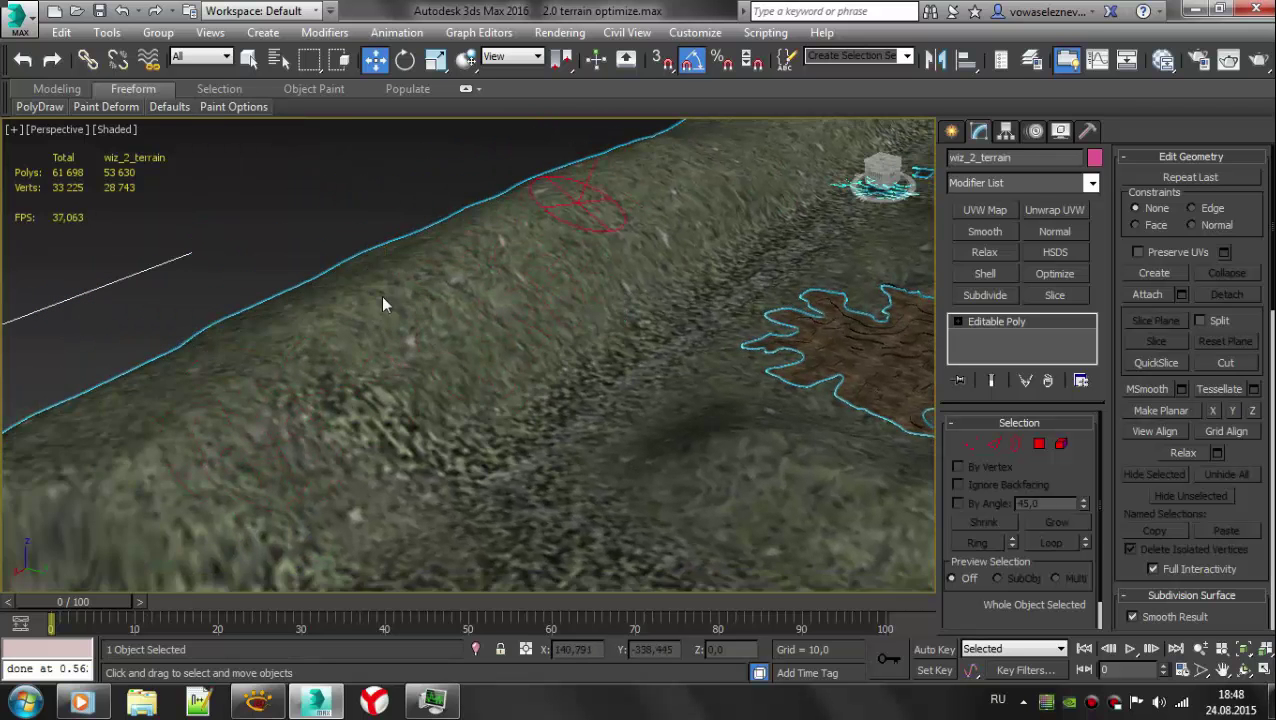
{"action": "mouse_move", "coordinate": [504, 341]}
{"action": "middle_mouse_down", "text": "alt"}
{"action": "mouse_move", "coordinate": [593, 160]}
{"action": "mouse_move", "coordinate": [285, 341]}
{"action": "middle_mouse_up", "text": "alt"}
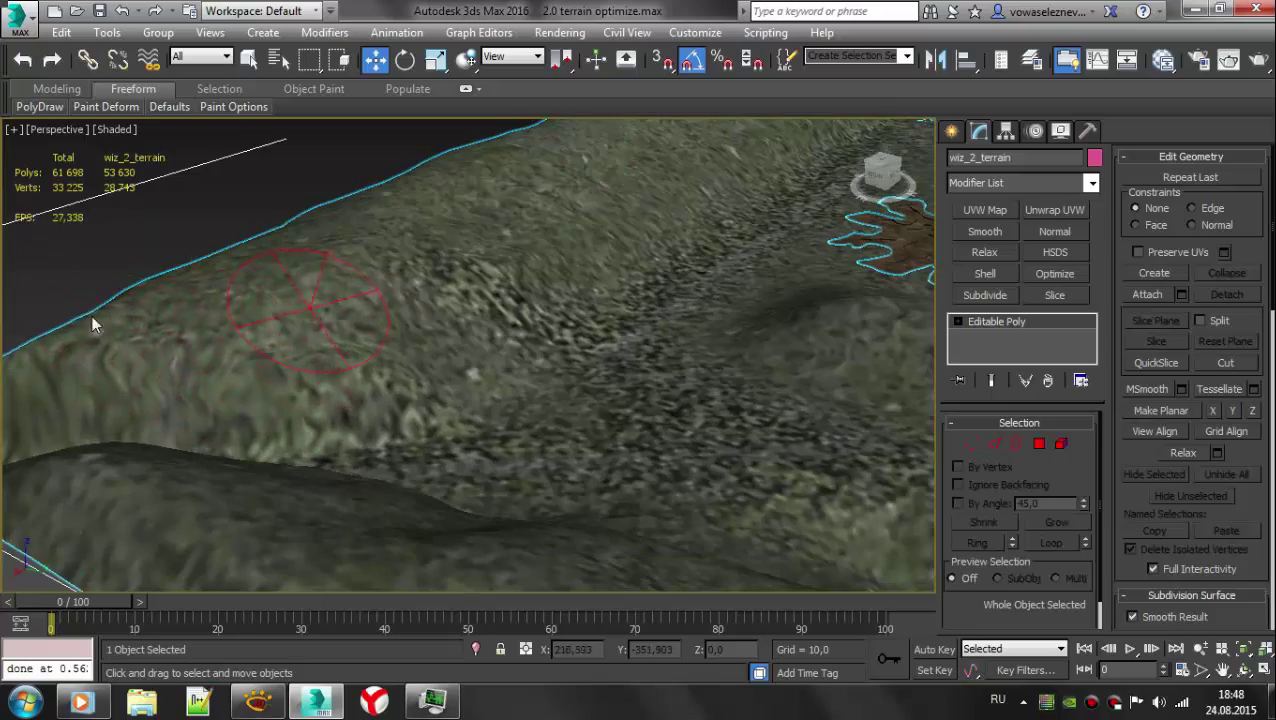
{"action": "mouse_move", "coordinate": [214, 304]}
{"action": "middle_mouse_down", "text": "alt"}
{"action": "mouse_move", "coordinate": [337, 283]}
{"action": "mouse_move", "coordinate": [513, 393]}
{"action": "mouse_move", "coordinate": [85, 342]}
{"action": "mouse_move", "coordinate": [550, 419]}
{"action": "mouse_move", "coordinate": [145, 300]}
{"action": "middle_mouse_up", "text": "alt"}
{"action": "key", "text": "F4"}
{"action": "key", "text": "F4"}
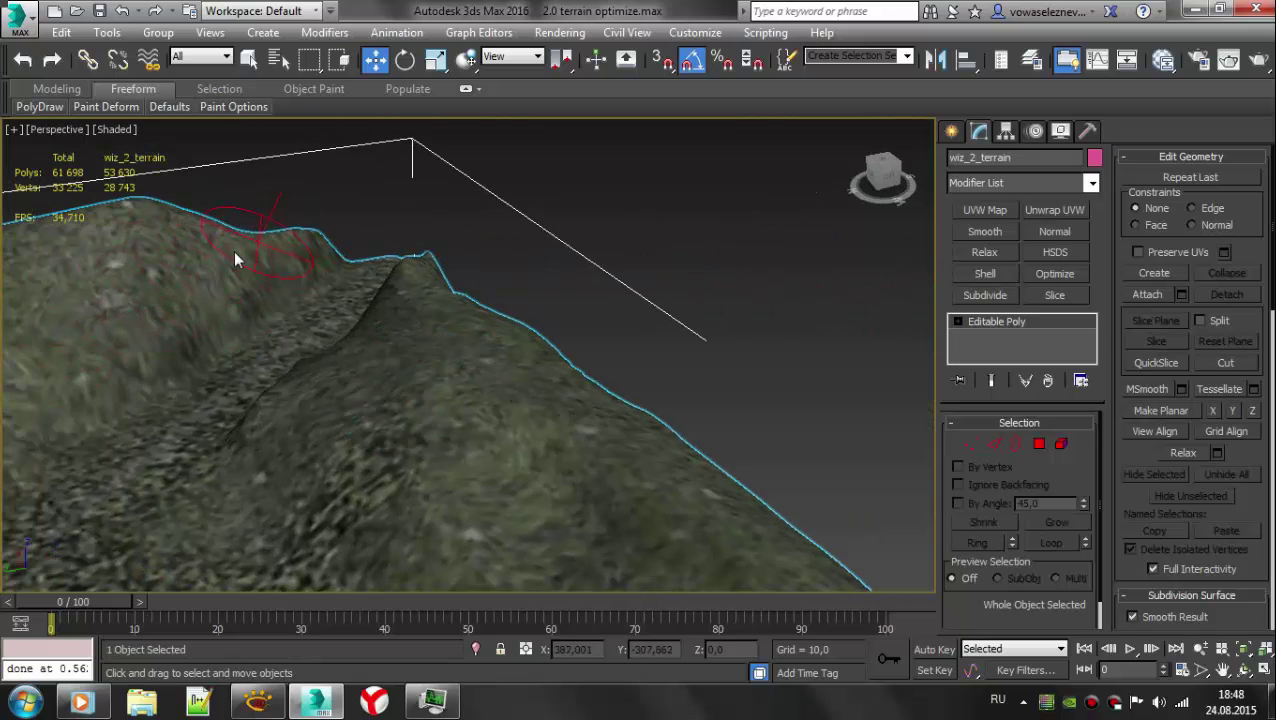
{"action": "middle_click_drag", "start_coordinate": [112, 313], "coordinate": [413, 323], "text": "alt"}
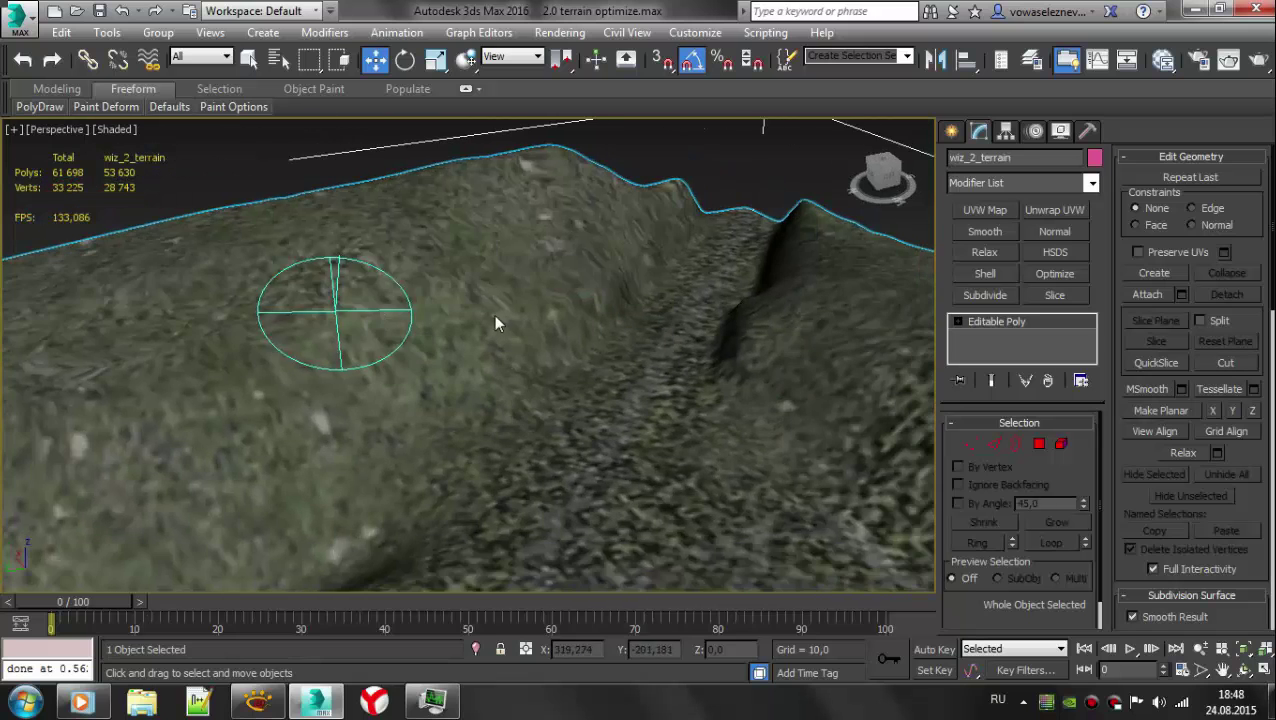
{"action": "mouse_move", "coordinate": [618, 215]}
{"action": "middle_mouse_down", "text": "alt"}
{"action": "mouse_move", "coordinate": [422, 256]}
{"action": "mouse_move", "coordinate": [490, 340]}
{"action": "middle_mouse_up", "text": "alt"}
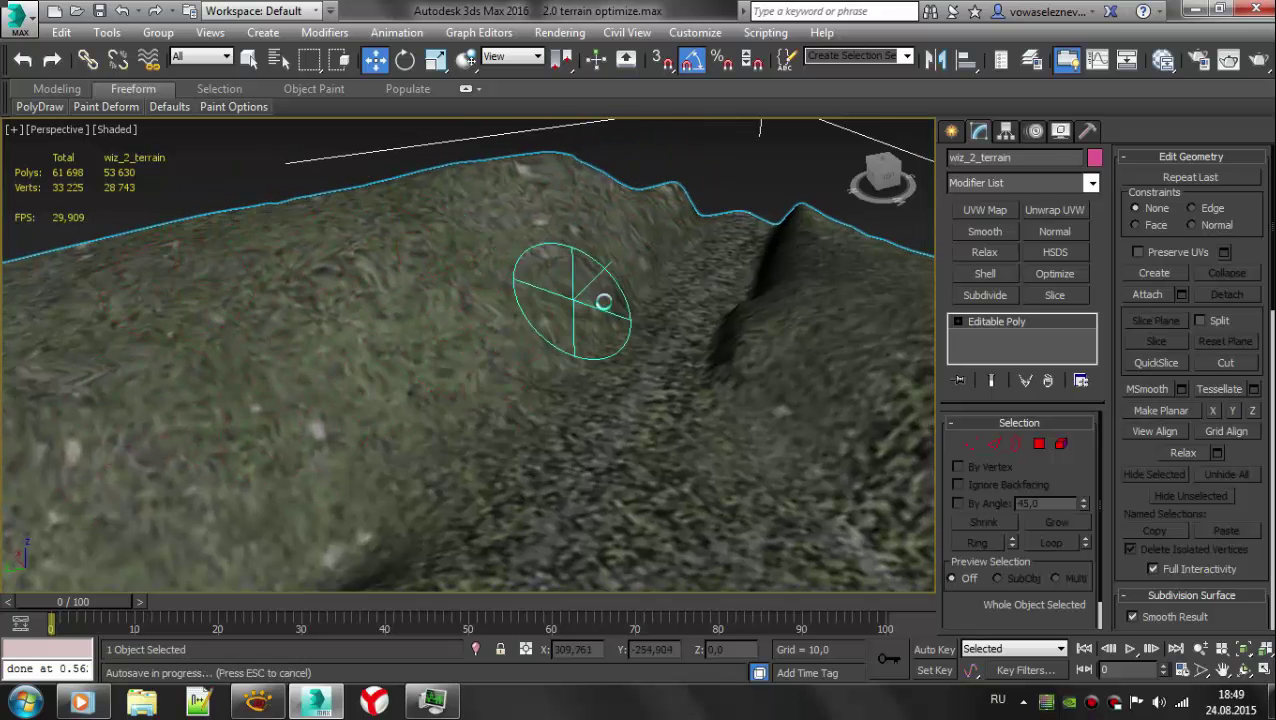
{"action": "mouse_move", "coordinate": [656, 328]}
{"action": "middle_mouse_down", "text": "alt"}
{"action": "mouse_move", "coordinate": [480, 368]}
{"action": "mouse_move", "coordinate": [623, 381]}
{"action": "middle_mouse_up", "text": "alt"}
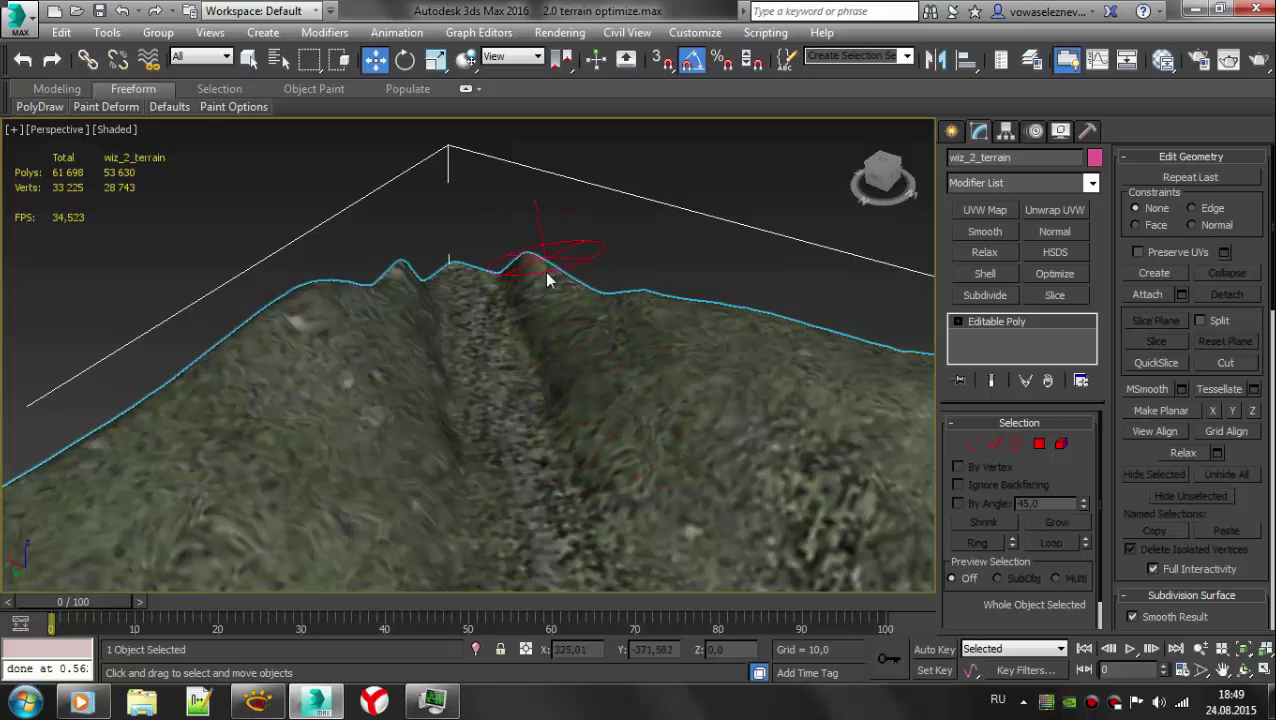
{"action": "scroll", "coordinate": [600, 350], "scroll_direction": "up", "scroll_amount": 3}
{"action": "scroll", "coordinate": [530, 245], "scroll_direction": "up", "scroll_amount": 3}
{"action": "scroll", "coordinate": [490, 230], "scroll_direction": "up", "scroll_amount": 2}
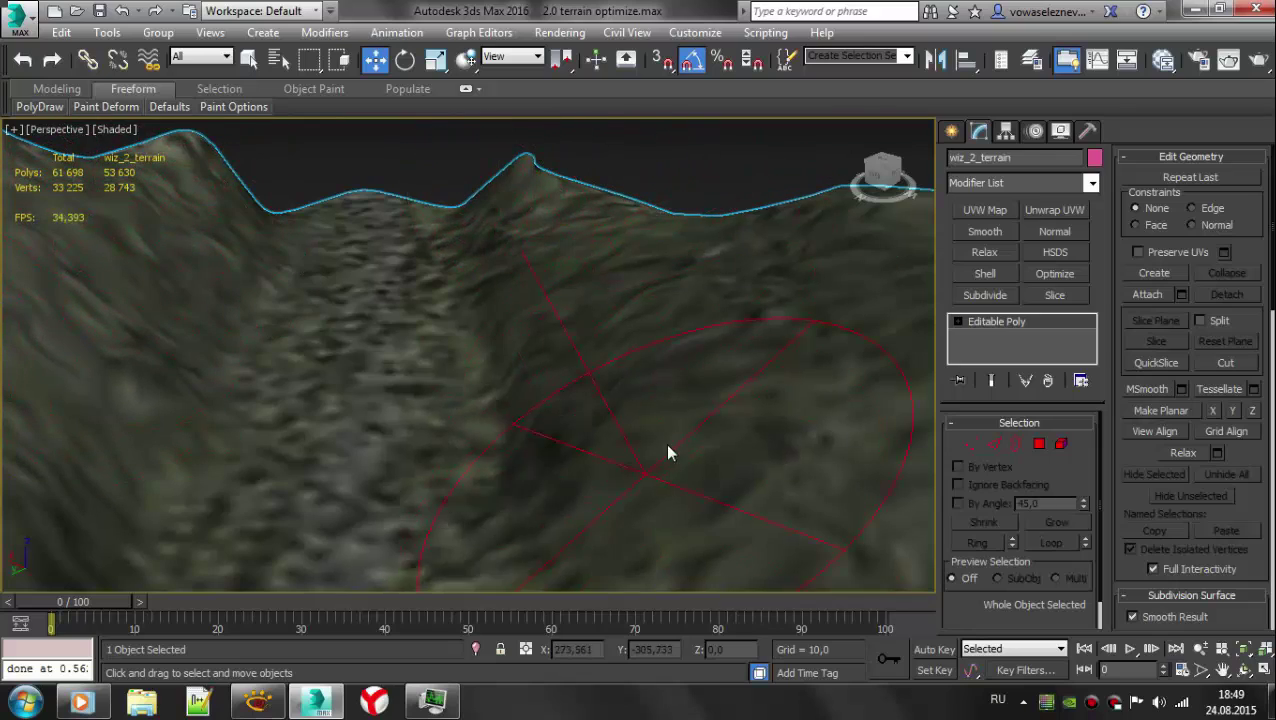
- Work across the slope toward the cyan polygons, smoothing its creases
{"action": "middle_click_drag", "start_coordinate": [660, 457], "coordinate": [638, 322], "text": "alt"}
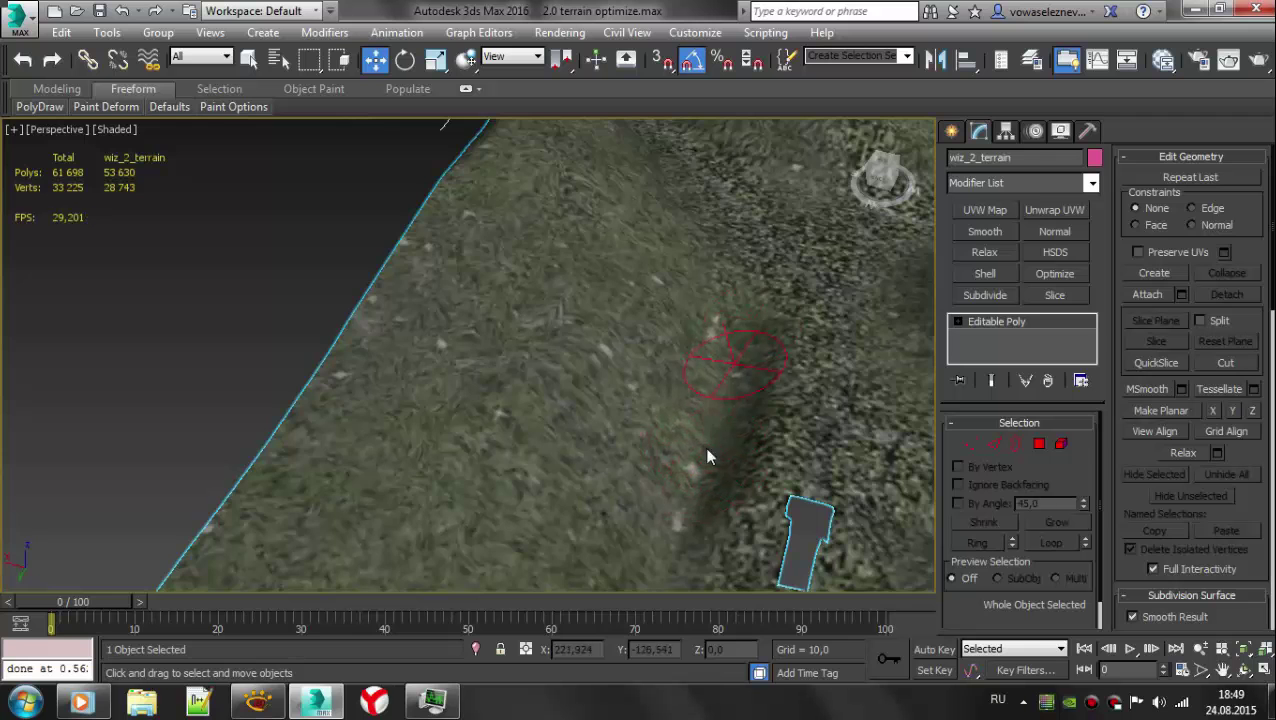
{"action": "middle_click_drag", "start_coordinate": [731, 377], "coordinate": [661, 407], "text": "alt"}
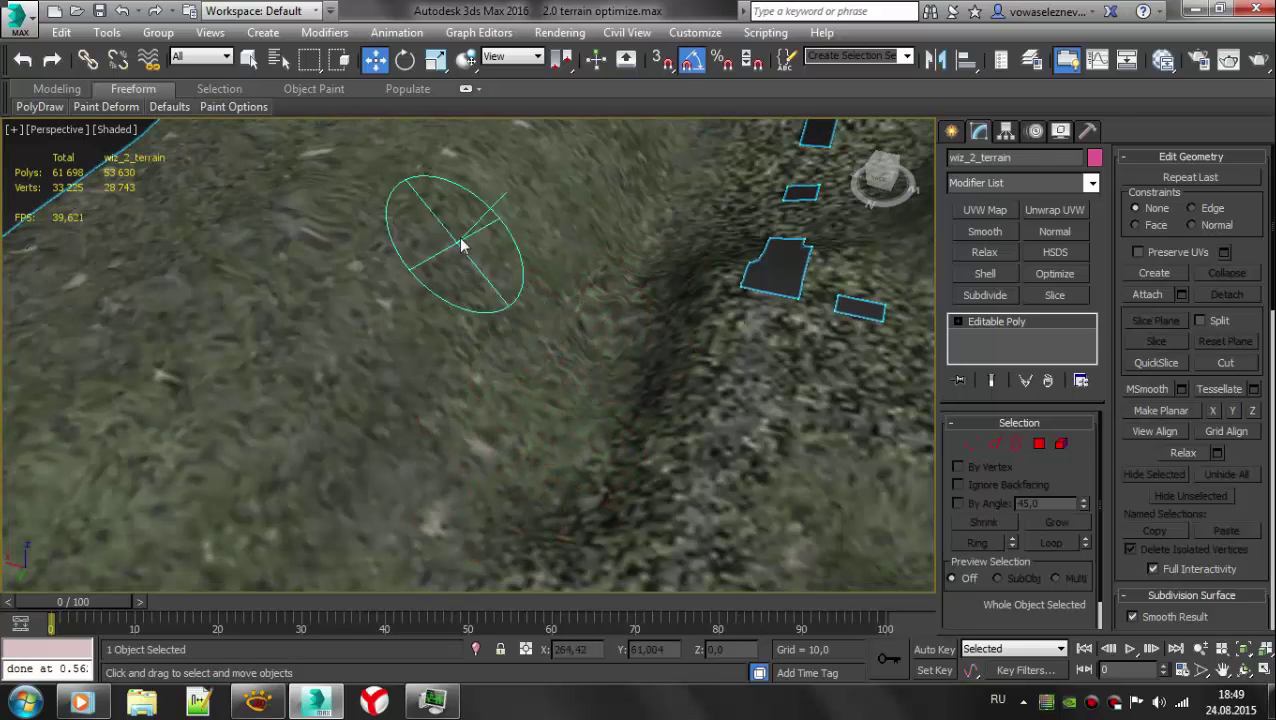
{"action": "middle_click_drag", "start_coordinate": [458, 253], "coordinate": [195, 415], "text": "alt"}
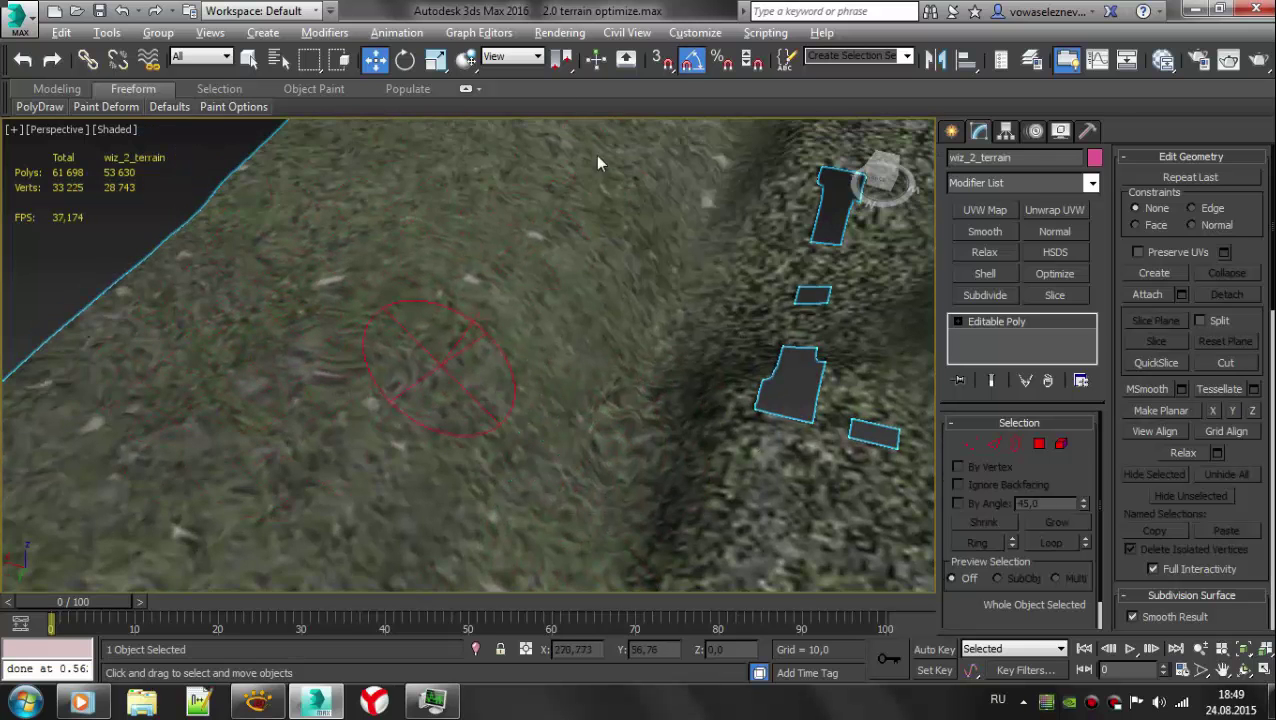
{"action": "mouse_move", "coordinate": [336, 498]}
{"action": "middle_mouse_down", "text": "alt"}
{"action": "mouse_move", "coordinate": [541, 390]}
{"action": "mouse_move", "coordinate": [550, 203]}
{"action": "middle_mouse_up", "text": "alt"}
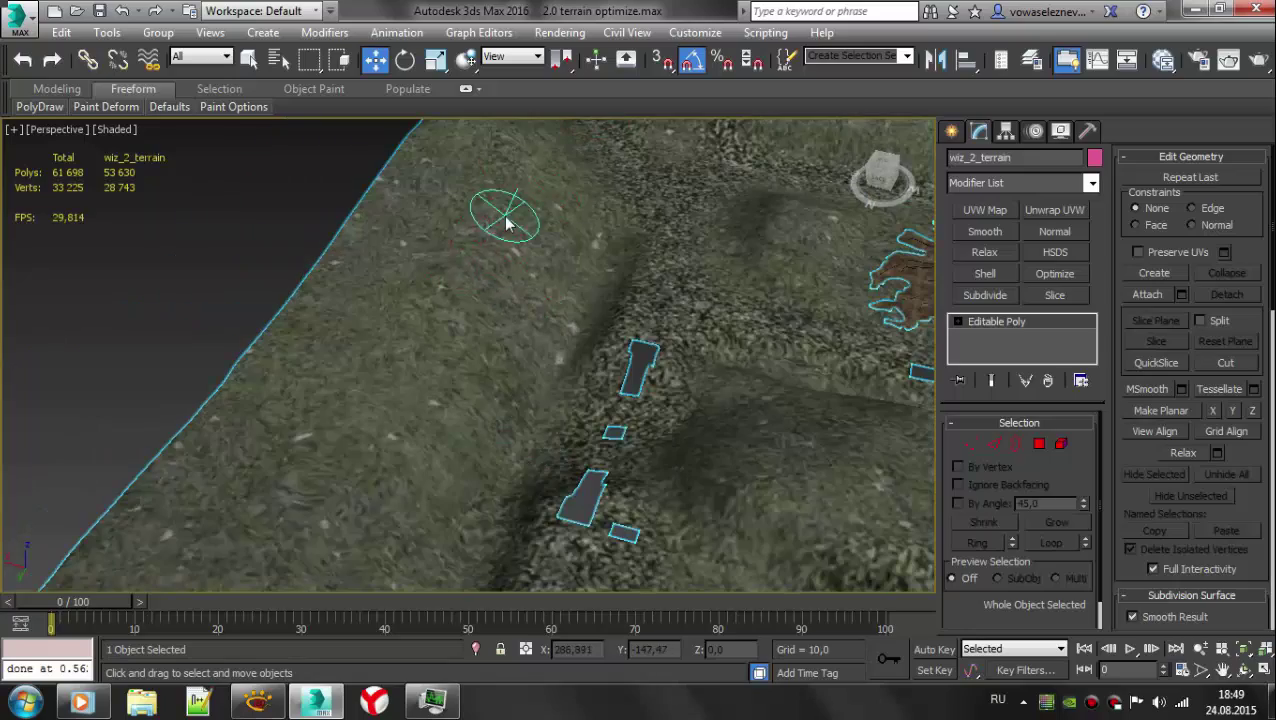
{"action": "scroll", "coordinate": [484, 314], "scroll_direction": "down", "scroll_amount": 5}
{"action": "mouse_move", "coordinate": [436, 401]}
{"action": "middle_mouse_down", "text": "alt"}
{"action": "mouse_move", "coordinate": [196, 501]}
{"action": "mouse_move", "coordinate": [342, 421]}
{"action": "middle_mouse_up", "text": "alt"}
{"action": "key", "text": "F4"}
{"action": "scroll", "coordinate": [362, 352], "scroll_direction": "up", "scroll_amount": 2}
{"action": "key", "text": "F4"}
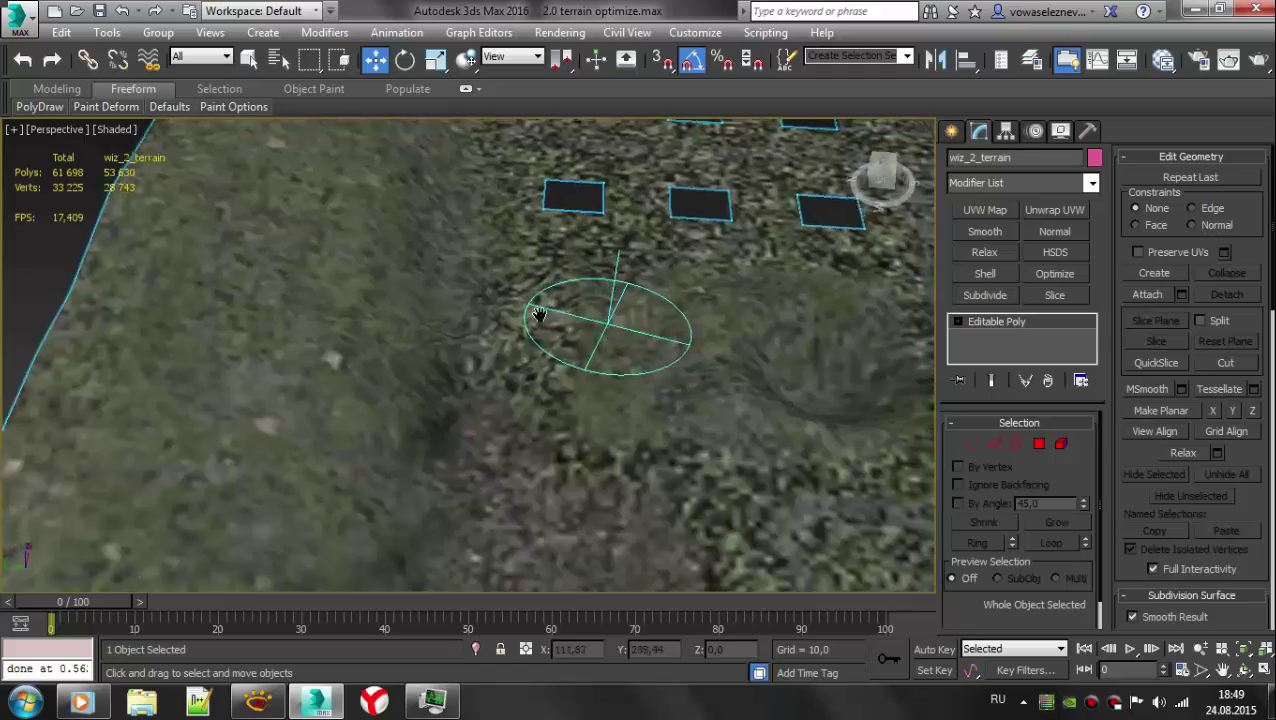
- Smooth the crater area beneath the rectangular hole outlines into a shallow dip
{"action": "middle_click_drag", "start_coordinate": [612, 342], "coordinate": [420, 315]}
{"action": "middle_click_drag", "start_coordinate": [513, 347], "coordinate": [614, 290], "text": "alt"}
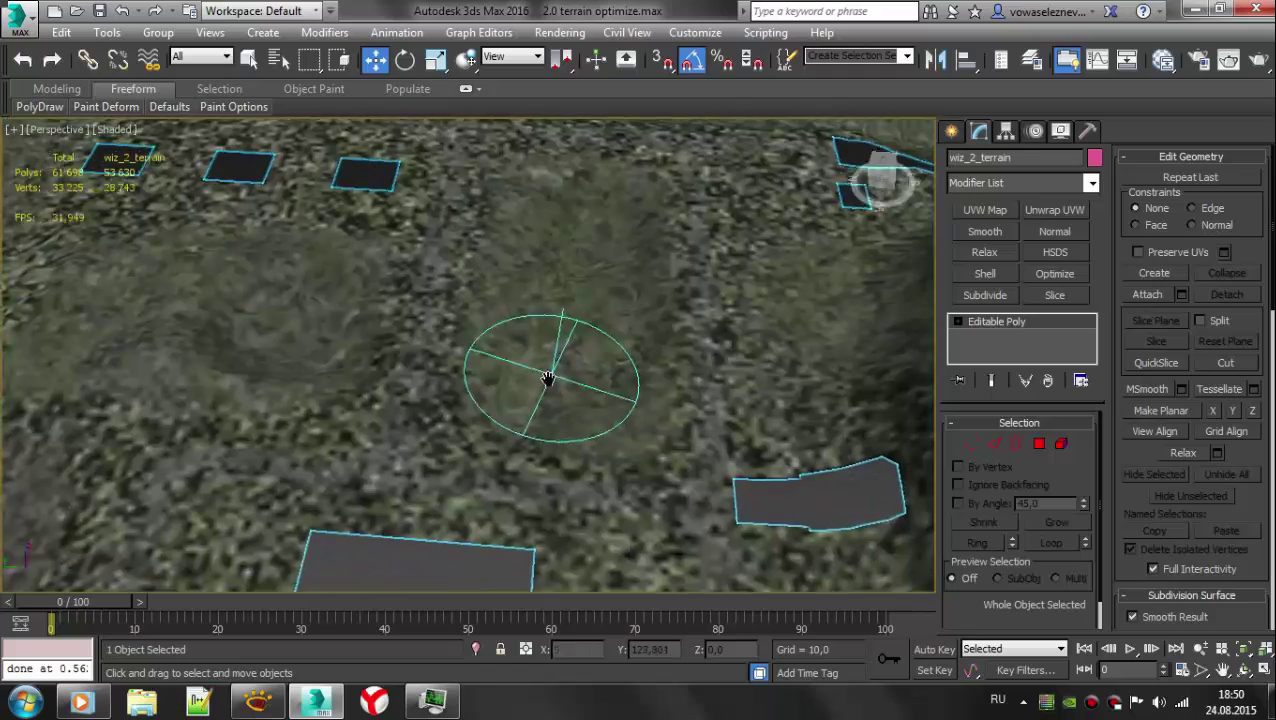
{"action": "mouse_move", "coordinate": [550, 361]}
{"action": "middle_mouse_down", "text": "alt"}
{"action": "mouse_move", "coordinate": [584, 250]}
{"action": "mouse_move", "coordinate": [563, 430]}
{"action": "mouse_move", "coordinate": [478, 459]}
{"action": "mouse_move", "coordinate": [501, 421]}
{"action": "mouse_move", "coordinate": [496, 476]}
{"action": "middle_mouse_up", "text": "alt"}
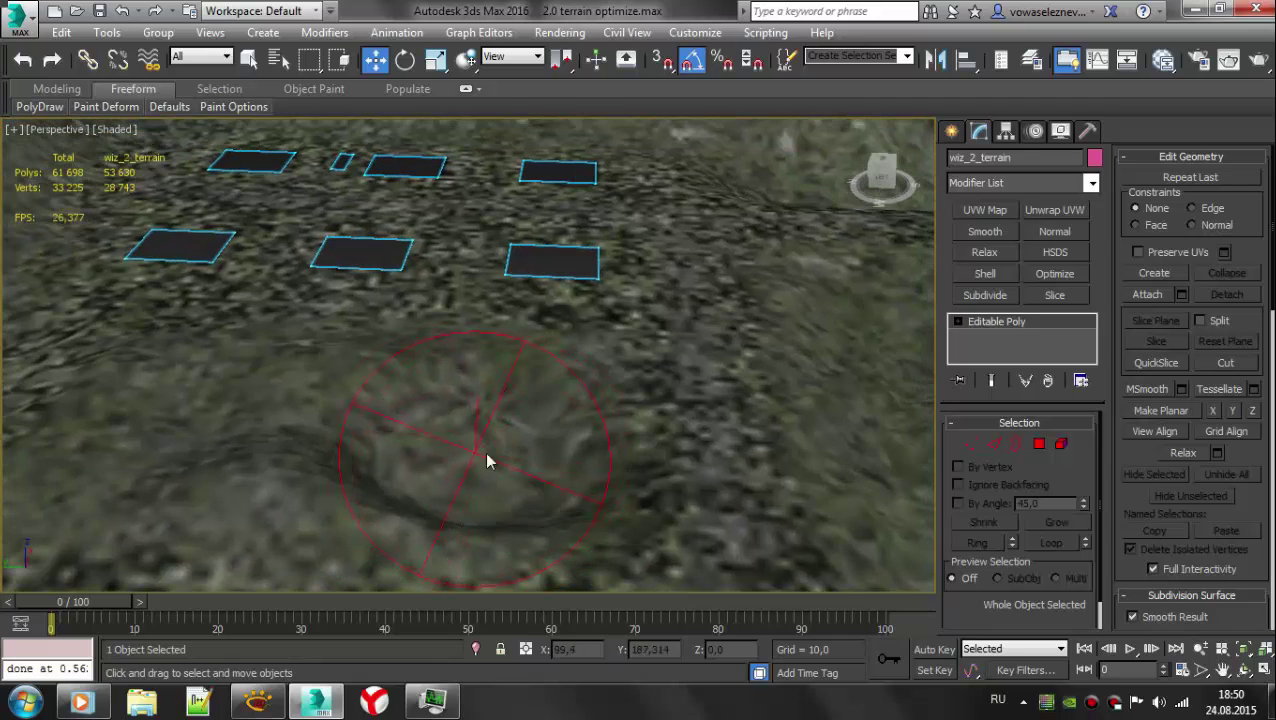
{"action": "mouse_move", "coordinate": [360, 496]}
{"action": "middle_mouse_down", "text": "alt"}
{"action": "mouse_move", "coordinate": [396, 457]}
{"action": "mouse_move", "coordinate": [450, 285]}
{"action": "mouse_move", "coordinate": [504, 353]}
{"action": "mouse_move", "coordinate": [490, 401]}
{"action": "middle_mouse_up", "text": "alt"}
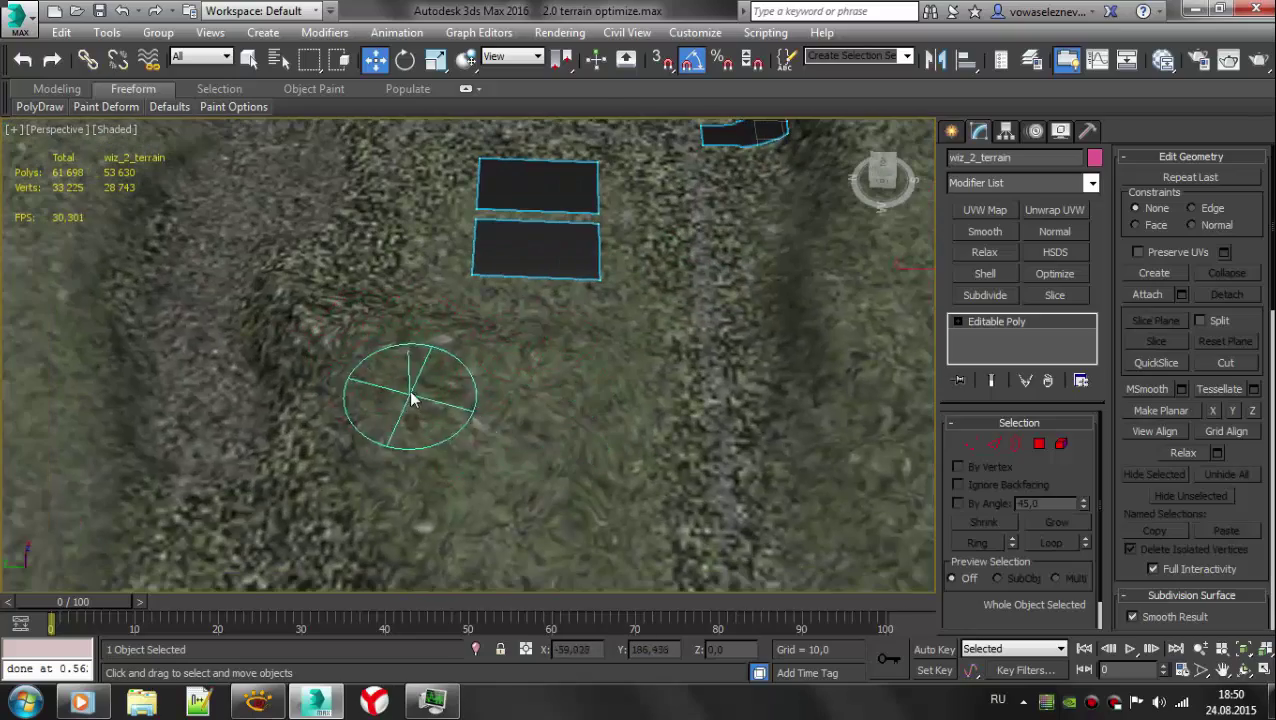
{"action": "key", "text": "F4"}
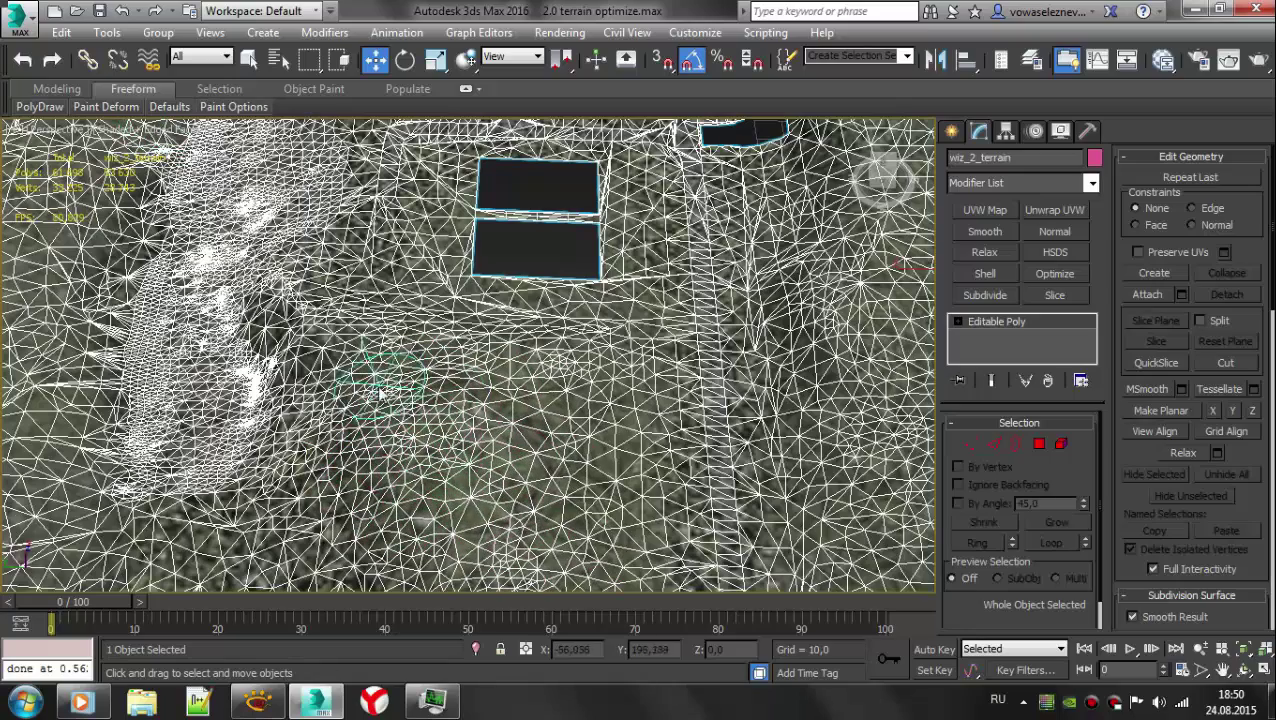
{"action": "key", "text": "F4"}
{"action": "middle_click_drag", "start_coordinate": [533, 538], "coordinate": [527, 412], "text": "alt"}
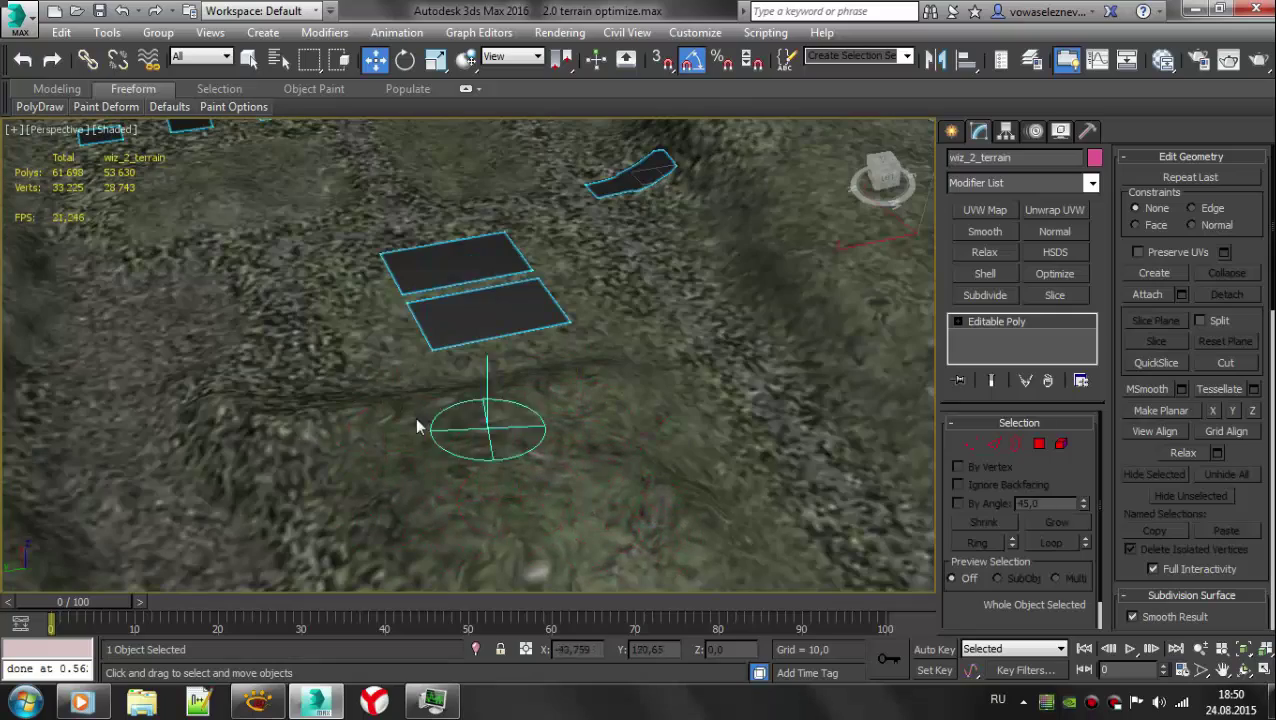
{"action": "left_click", "coordinate": [986, 252]}
{"action": "key", "text": "ctrl+z"}
{"action": "left_click", "coordinate": [986, 252]}
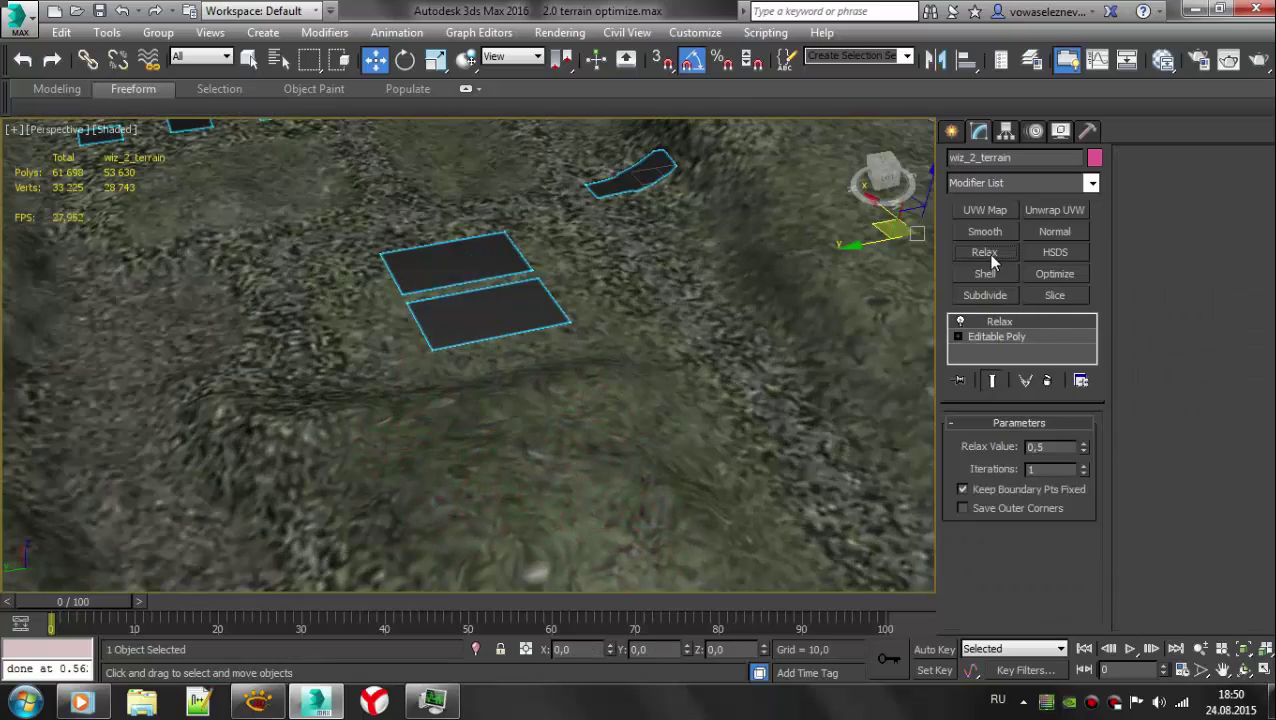
{"action": "key", "text": "ctrl+z"}
{"action": "key", "text": "F4"}
{"action": "left_click", "coordinate": [986, 252]}
{"action": "left_click", "coordinate": [995, 509]}
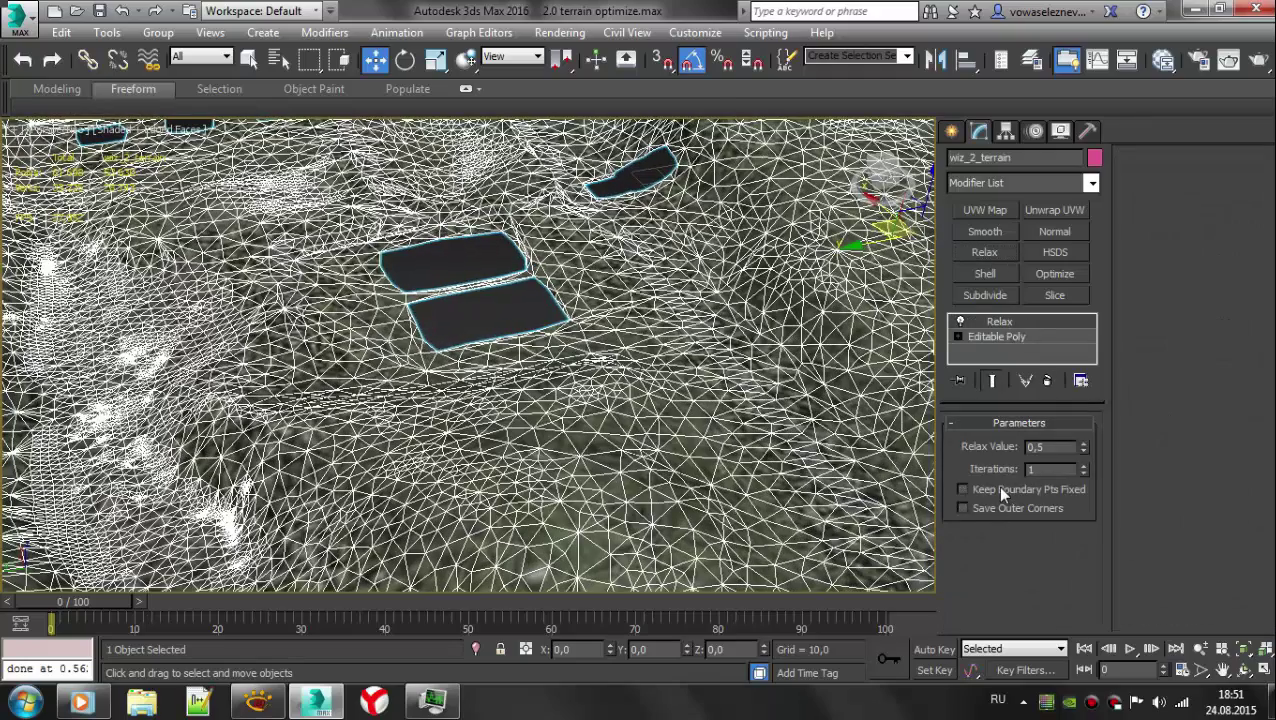
{"action": "right_click", "coordinate": [958, 320]}
{"action": "left_click", "coordinate": [1011, 327]}
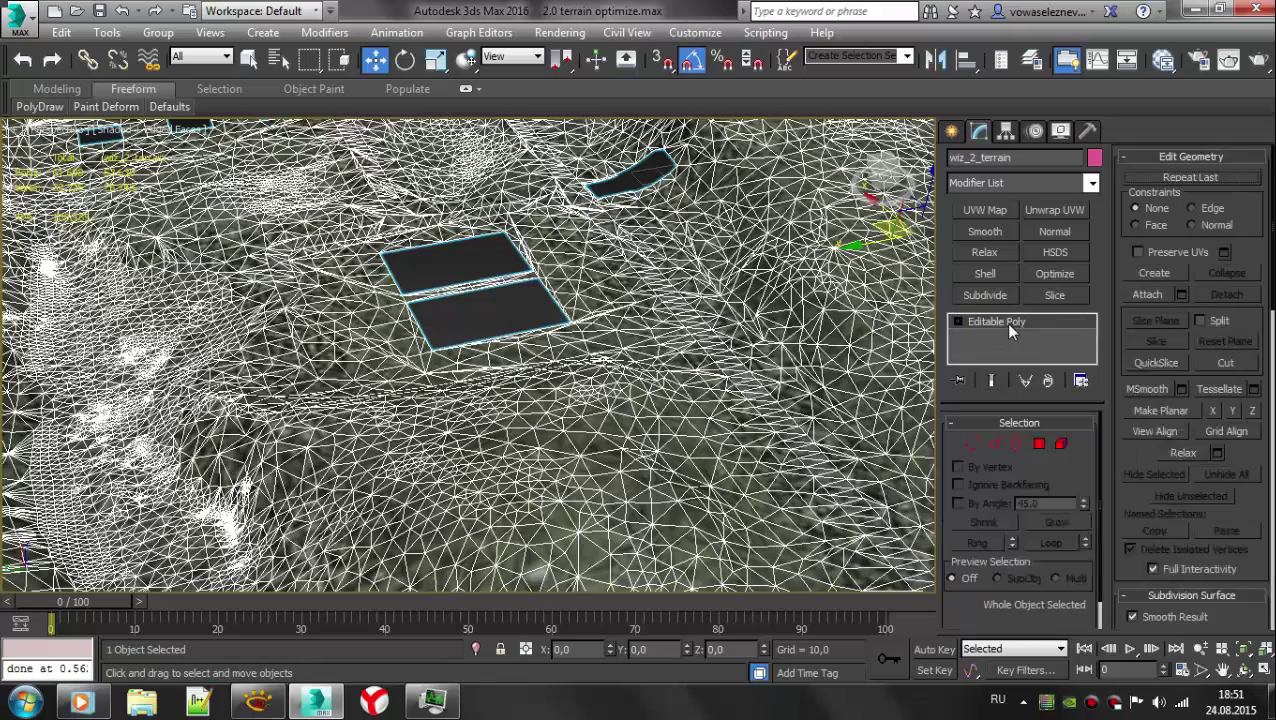
{"action": "right_click", "coordinate": [1007, 325]}
{"action": "left_click", "coordinate": [483, 314]}
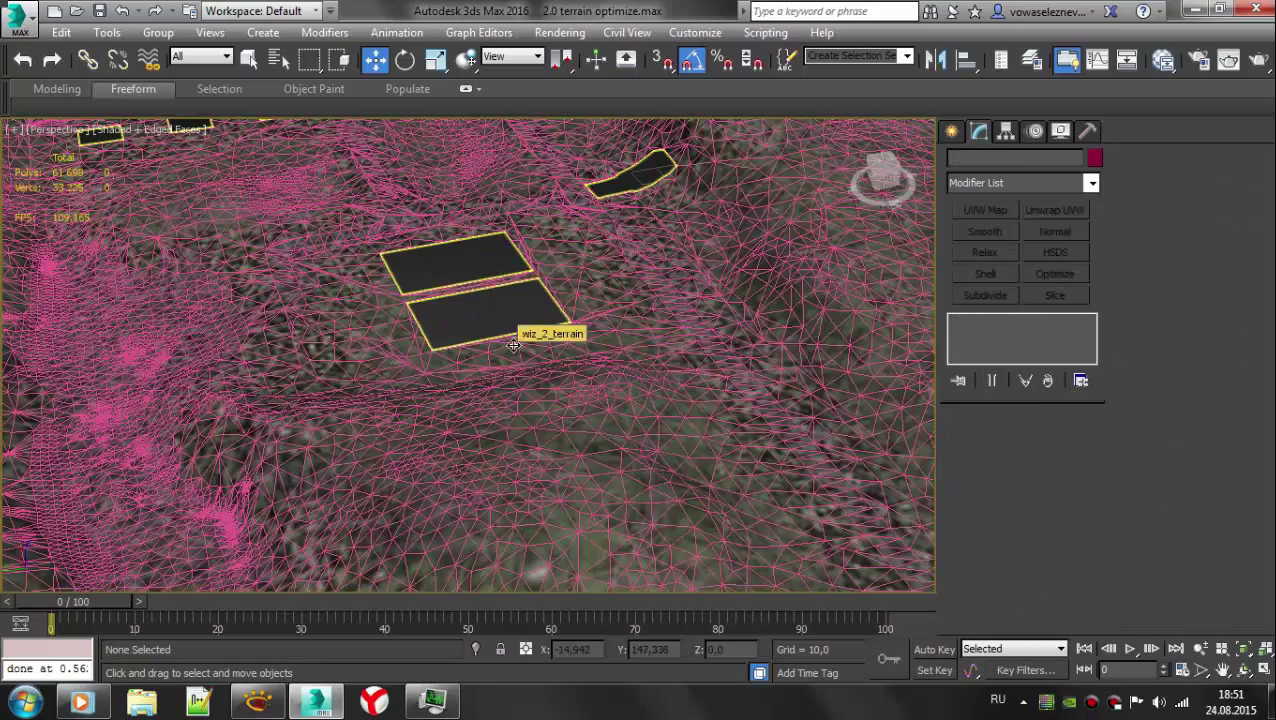
{"action": "left_click", "coordinate": [513, 344]}
- Select the Push/Pull brush and bring the terrain gaps into view with wireframe shown
{"action": "left_click", "coordinate": [140, 140]}
{"action": "middle_click_drag", "start_coordinate": [712, 560], "coordinate": [712, 420]}
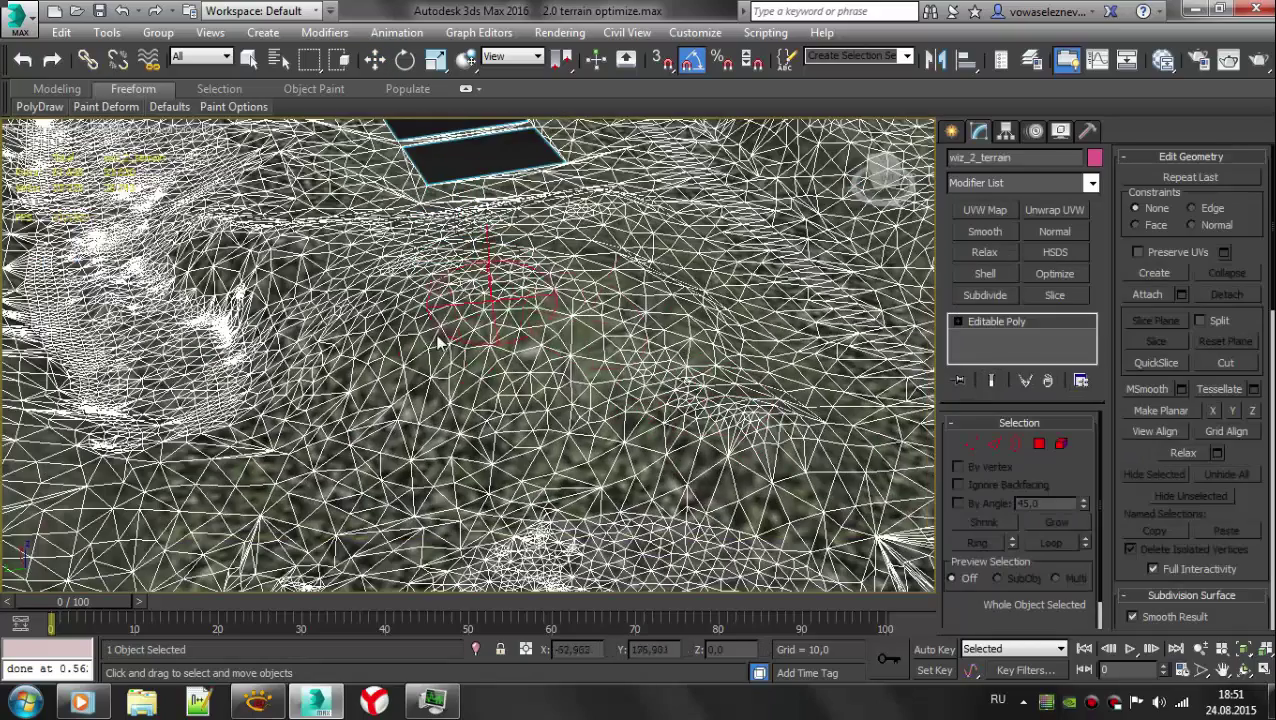
{"action": "mouse_move", "coordinate": [481, 284]}
{"action": "middle_mouse_down", "text": "alt"}
{"action": "mouse_move", "coordinate": [447, 322]}
{"action": "mouse_move", "coordinate": [390, 347]}
{"action": "mouse_move", "coordinate": [527, 398]}
{"action": "mouse_move", "coordinate": [607, 507]}
{"action": "mouse_move", "coordinate": [392, 463]}
{"action": "middle_mouse_up", "text": "alt"}
{"action": "mouse_move", "coordinate": [305, 446]}
{"action": "middle_mouse_down"}
{"action": "mouse_move", "coordinate": [413, 364]}
{"action": "mouse_move", "coordinate": [197, 330]}
{"action": "middle_mouse_up"}
{"action": "key", "text": "F4"}
{"action": "key", "text": "F4"}
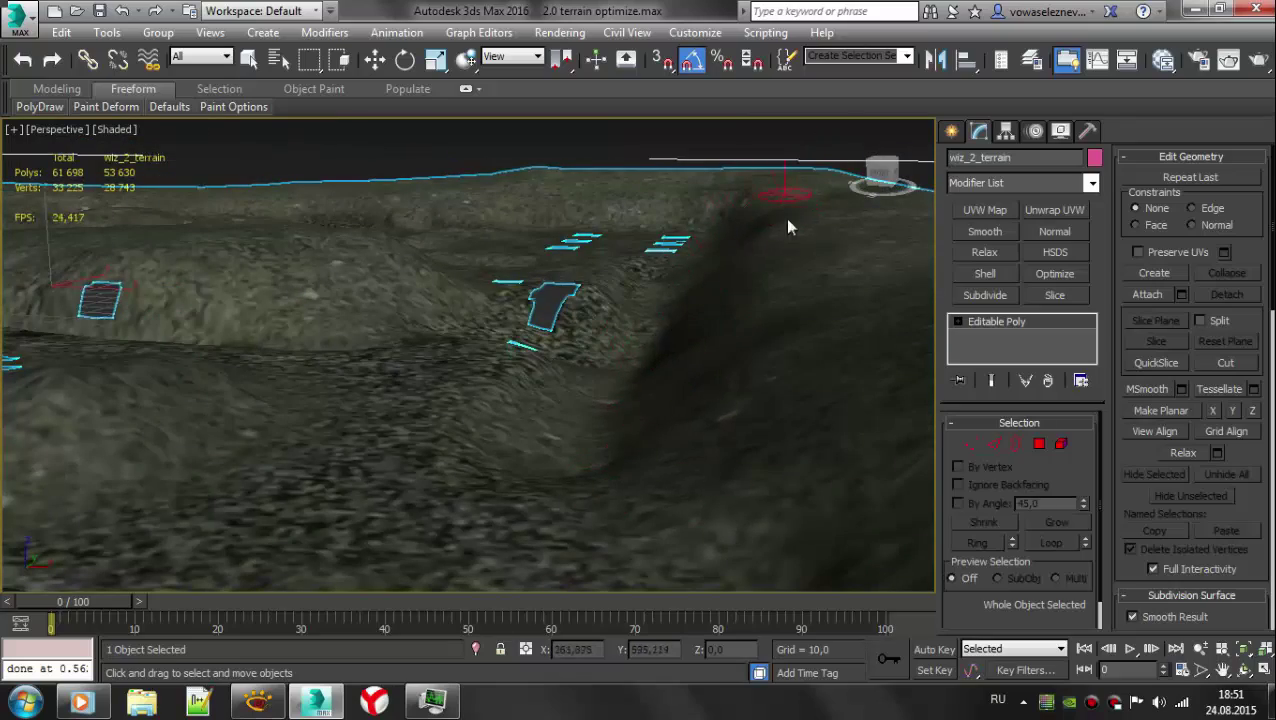
{"action": "scroll", "coordinate": [786, 210], "scroll_direction": "down", "scroll_amount": 5}
{"action": "scroll", "coordinate": [735, 331], "scroll_direction": "down", "scroll_amount": 4}
{"action": "scroll", "coordinate": [686, 488], "scroll_direction": "up", "scroll_amount": 8}
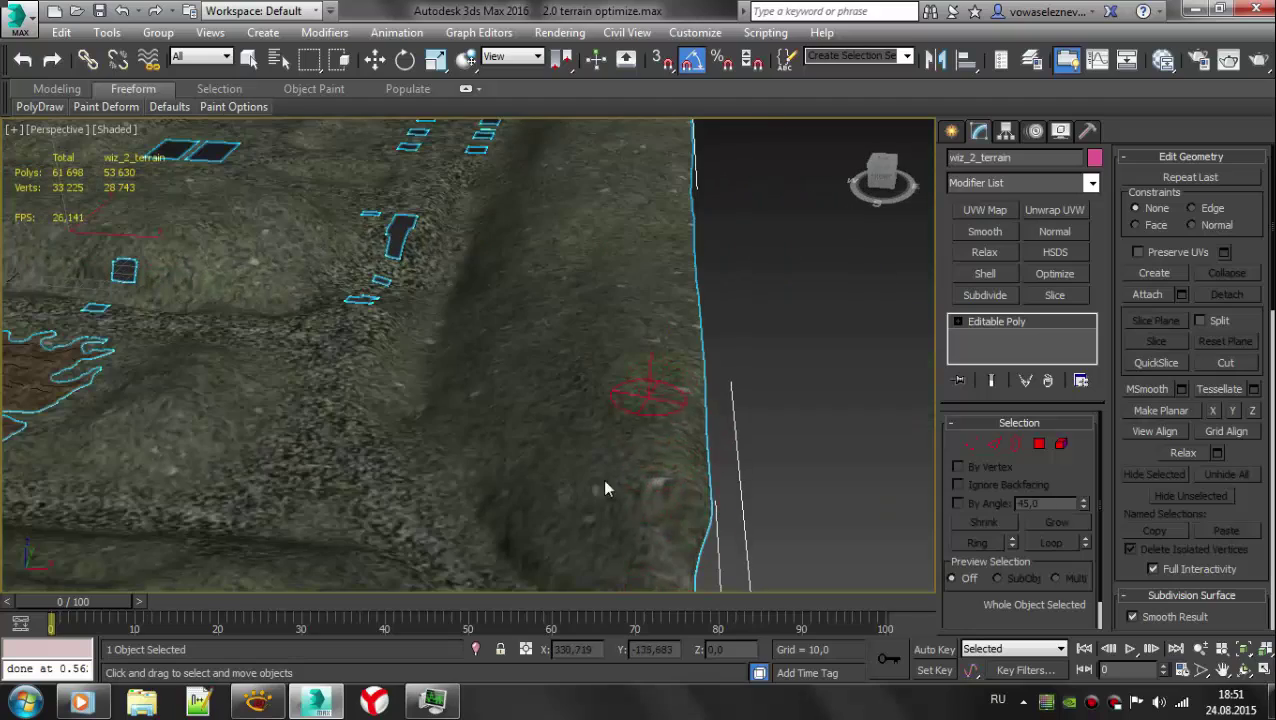
- Orbit to a wide view running along the terrain's edge
{"action": "mouse_move", "coordinate": [680, 448]}
{"action": "middle_mouse_down", "text": "alt"}
{"action": "mouse_move", "coordinate": [330, 400]}
{"action": "mouse_move", "coordinate": [249, 370]}
{"action": "middle_mouse_up", "text": "alt"}
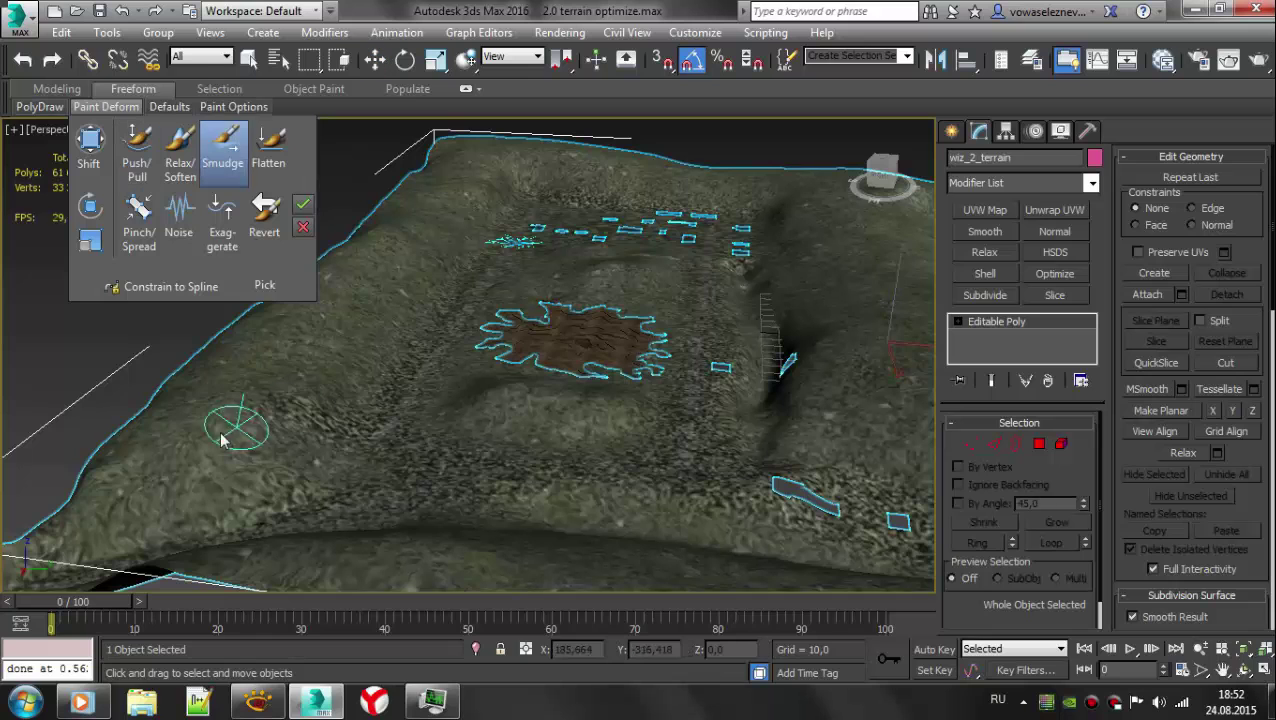
{"action": "mouse_move", "coordinate": [233, 106]}
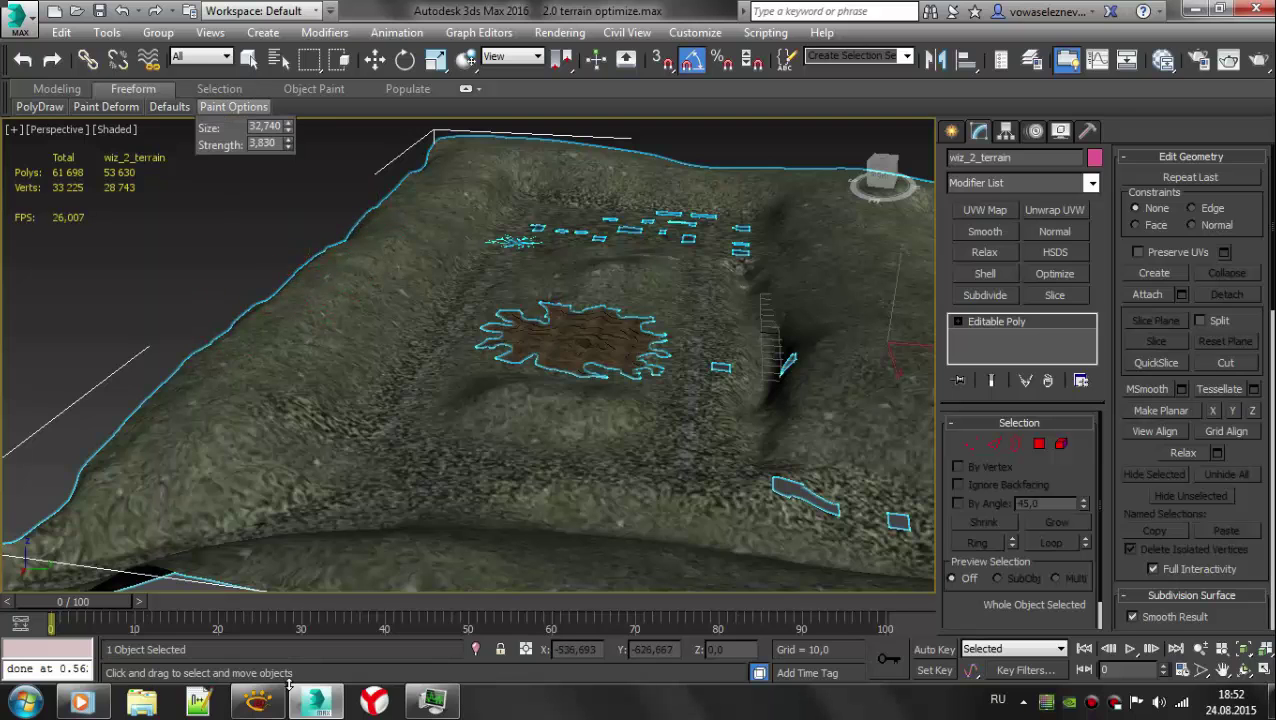
{"action": "scroll", "coordinate": [336, 285], "scroll_direction": "up", "scroll_amount": 5}
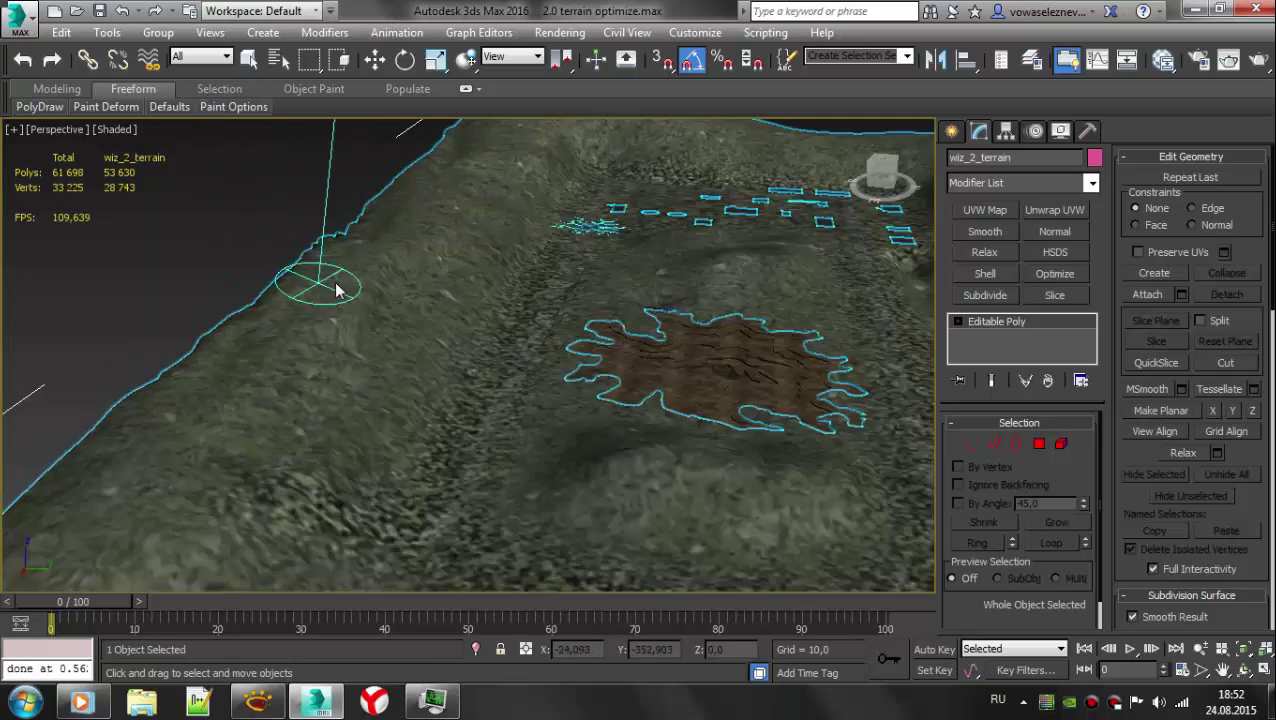
{"action": "key", "text": "F4"}
{"action": "mouse_move", "coordinate": [338, 380]}
{"action": "middle_mouse_down", "text": "alt"}
{"action": "mouse_move", "coordinate": [440, 181]}
{"action": "mouse_move", "coordinate": [415, 255]}
{"action": "middle_mouse_up", "text": "alt"}
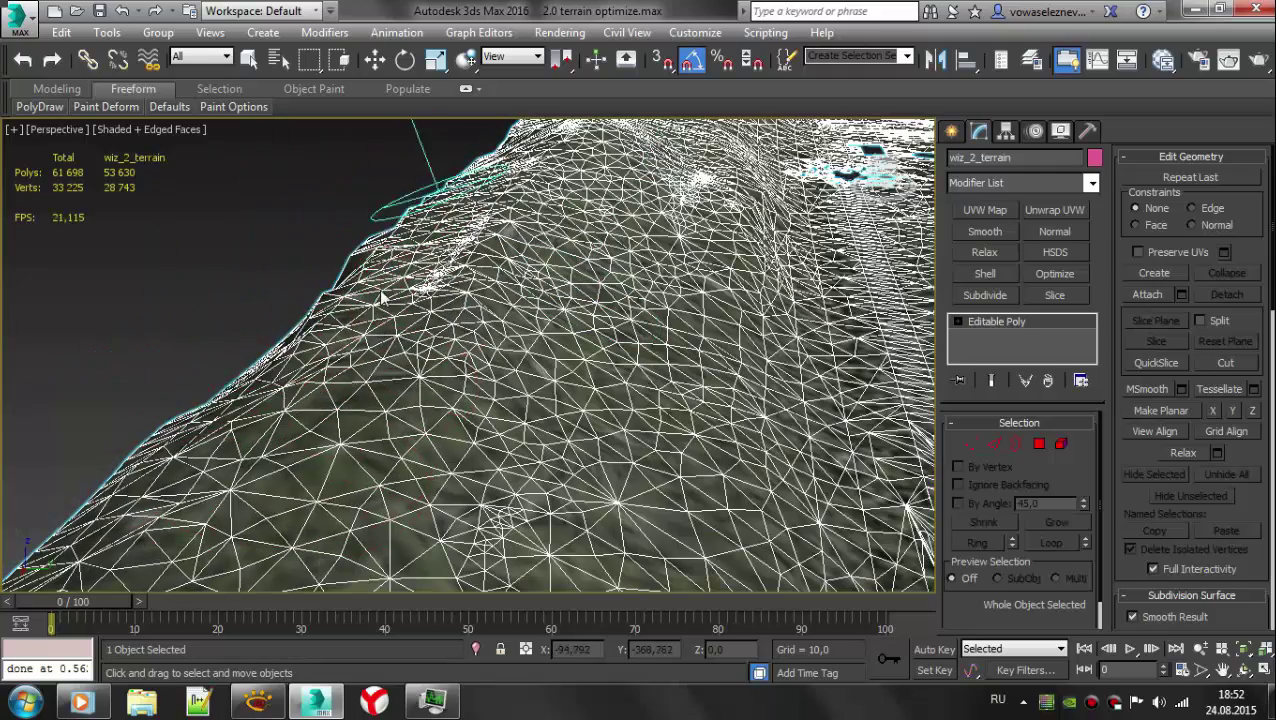
- Soften the terrain's outer border with the Relax/Soften brush from several angles
{"action": "left_click", "coordinate": [180, 150]}
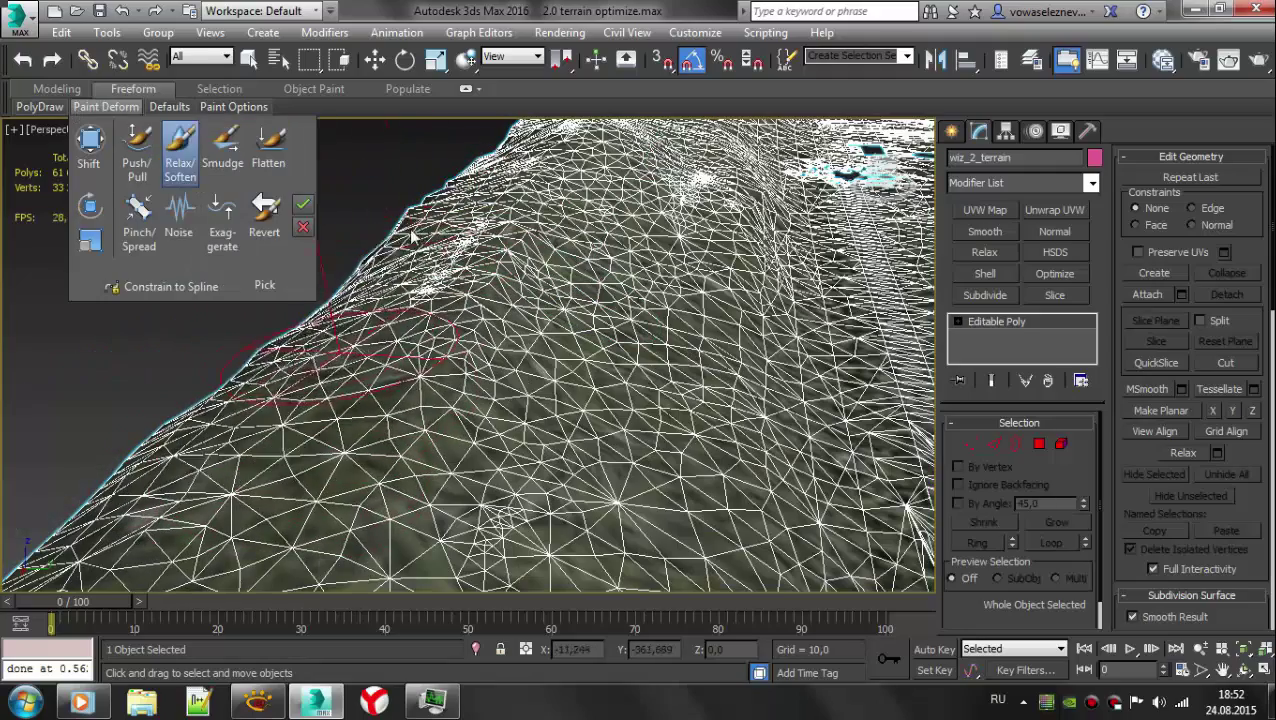
{"action": "middle_click_drag", "start_coordinate": [350, 307], "coordinate": [521, 420], "text": "alt"}
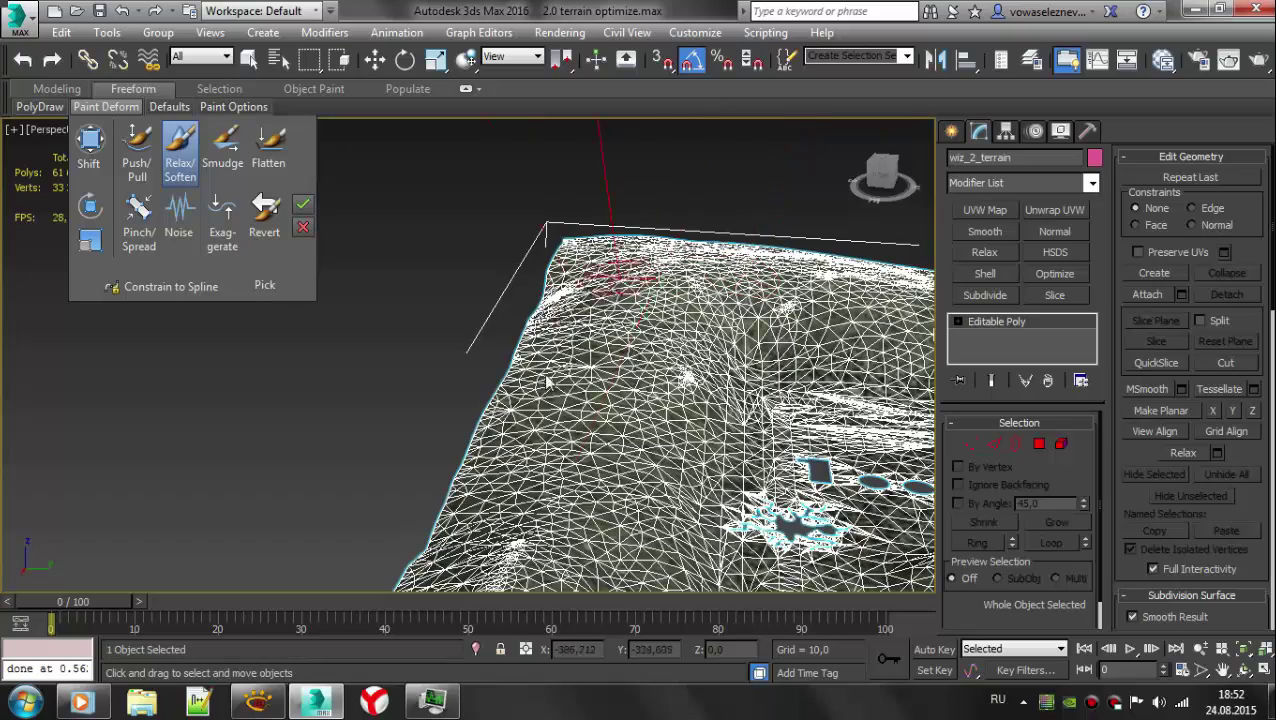
{"action": "scroll", "coordinate": [548, 388], "scroll_direction": "up", "scroll_amount": 3}
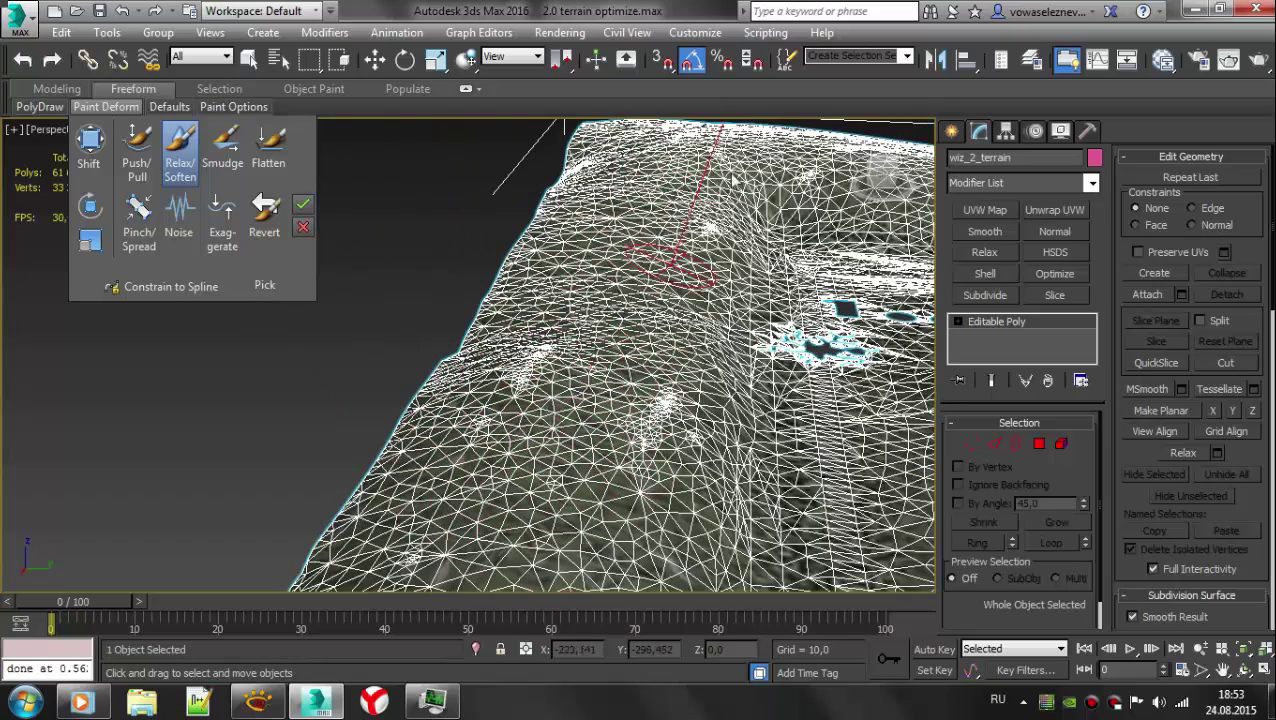
{"action": "middle_click_drag", "start_coordinate": [570, 186], "coordinate": [270, 332], "text": "alt"}
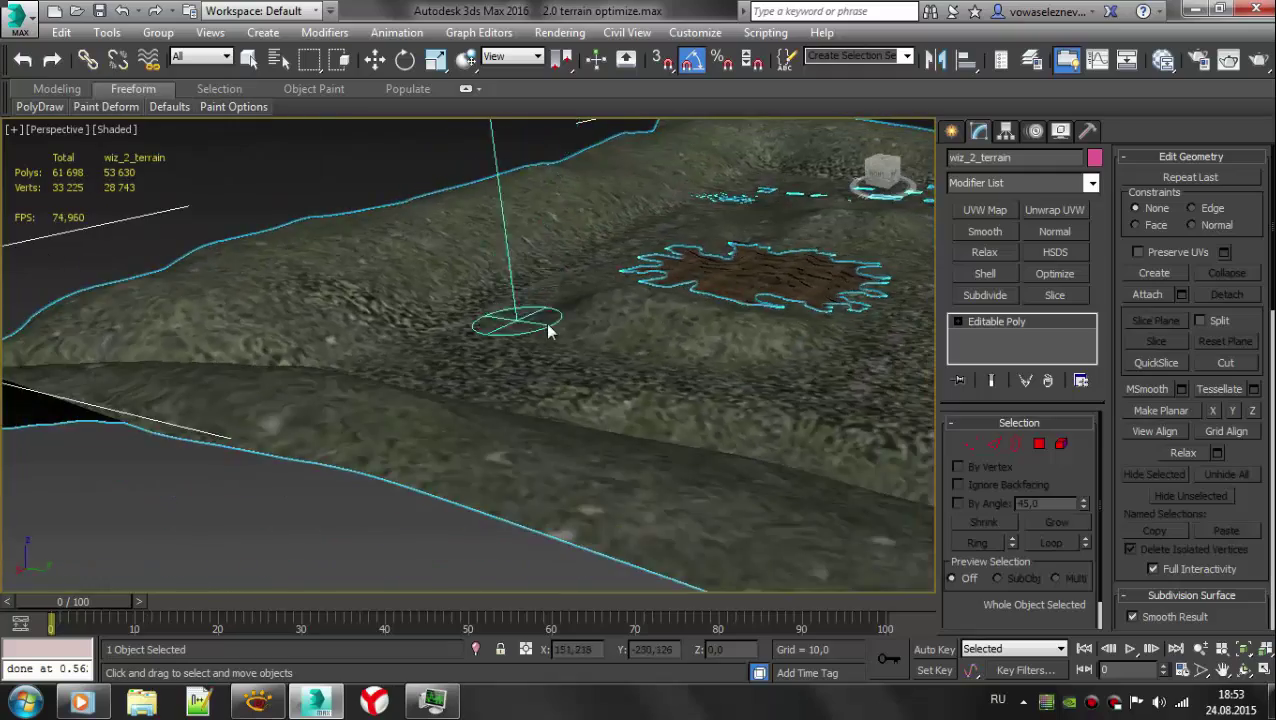
{"action": "middle_click_drag", "start_coordinate": [516, 333], "coordinate": [251, 268]}
{"action": "scroll", "coordinate": [251, 268], "scroll_direction": "down", "scroll_amount": 10}
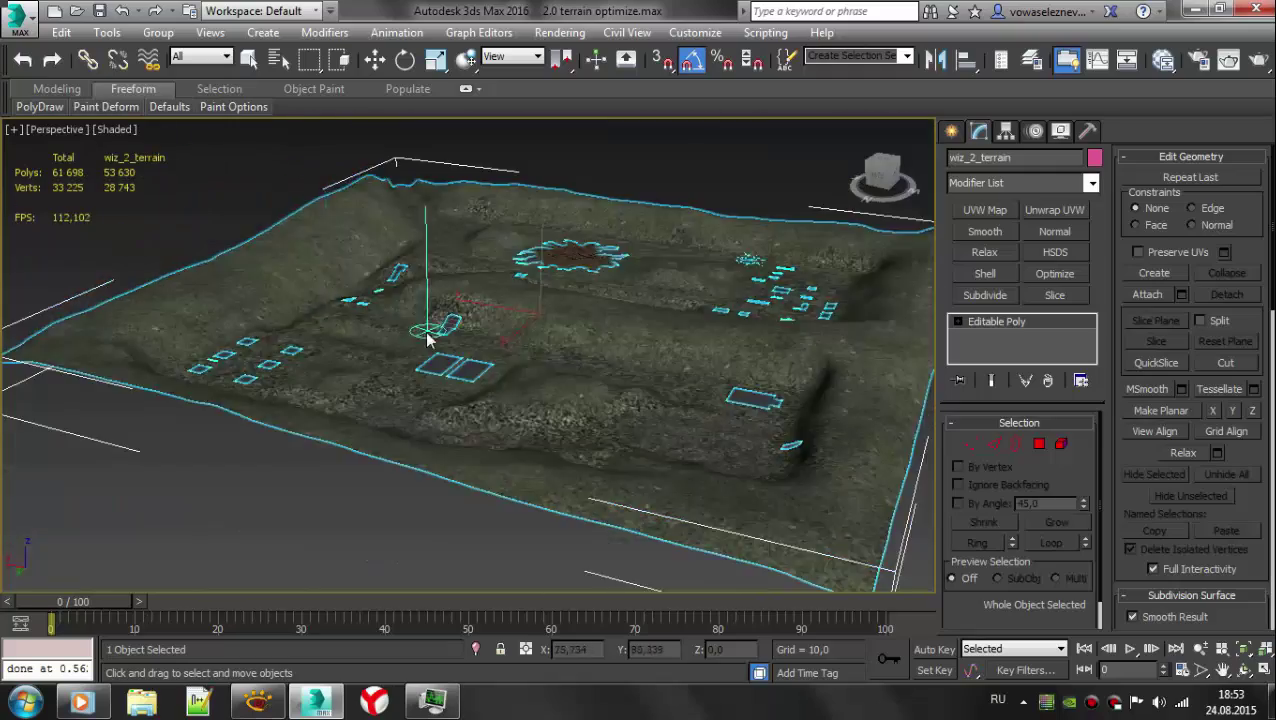
{"action": "scroll", "coordinate": [348, 336], "scroll_direction": "up", "scroll_amount": 10}
{"action": "middle_click_drag", "start_coordinate": [348, 336], "coordinate": [733, 325], "text": "alt"}
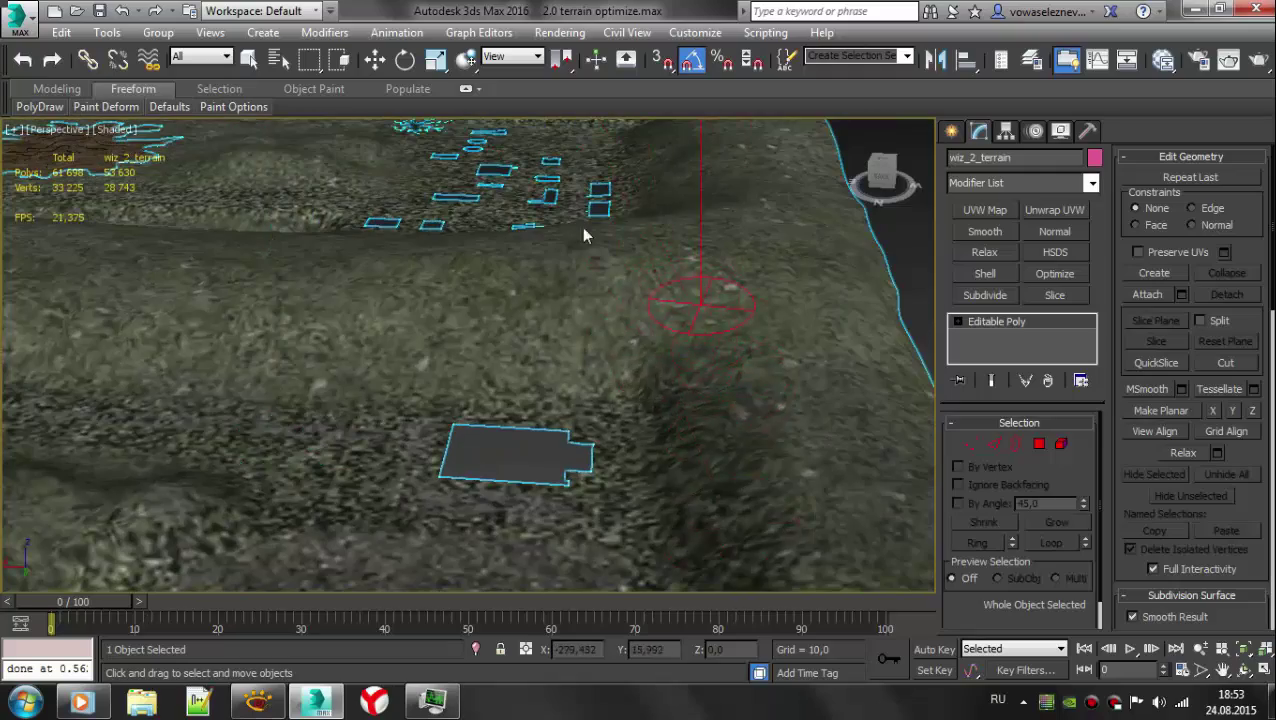
{"action": "middle_click_drag", "start_coordinate": [765, 480], "coordinate": [519, 568], "text": "alt"}
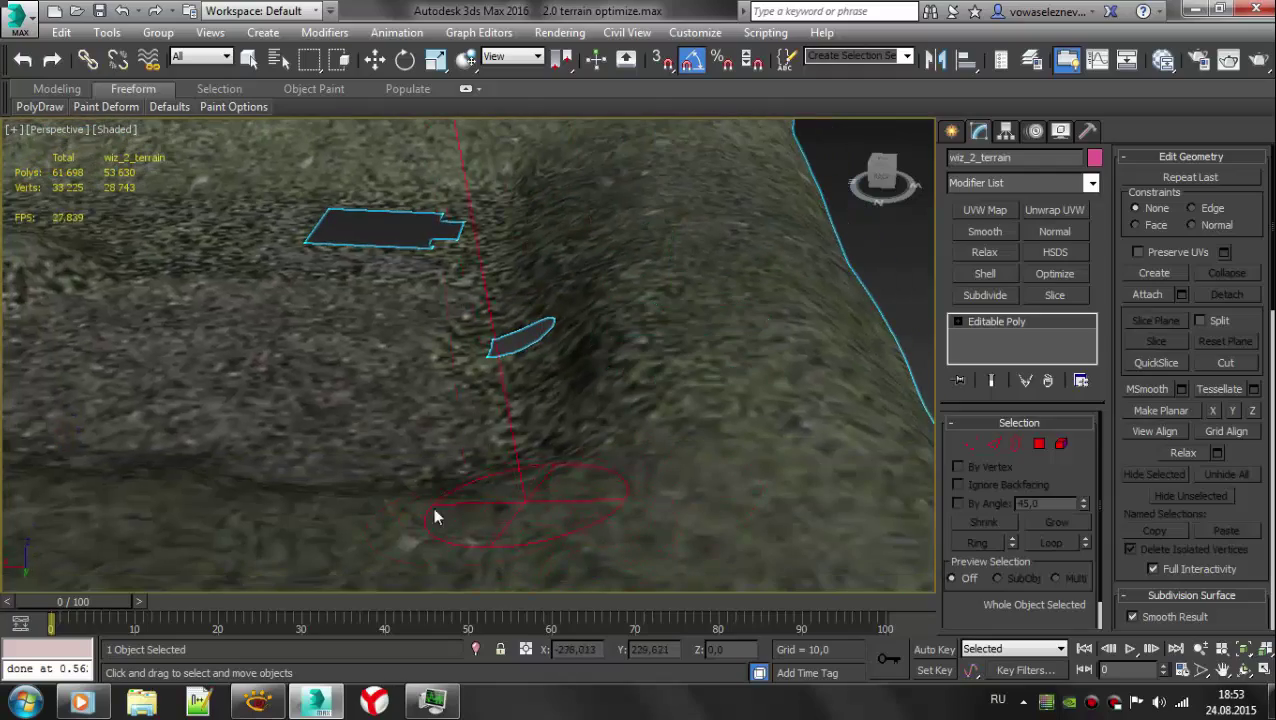
{"action": "key", "text": "F4"}
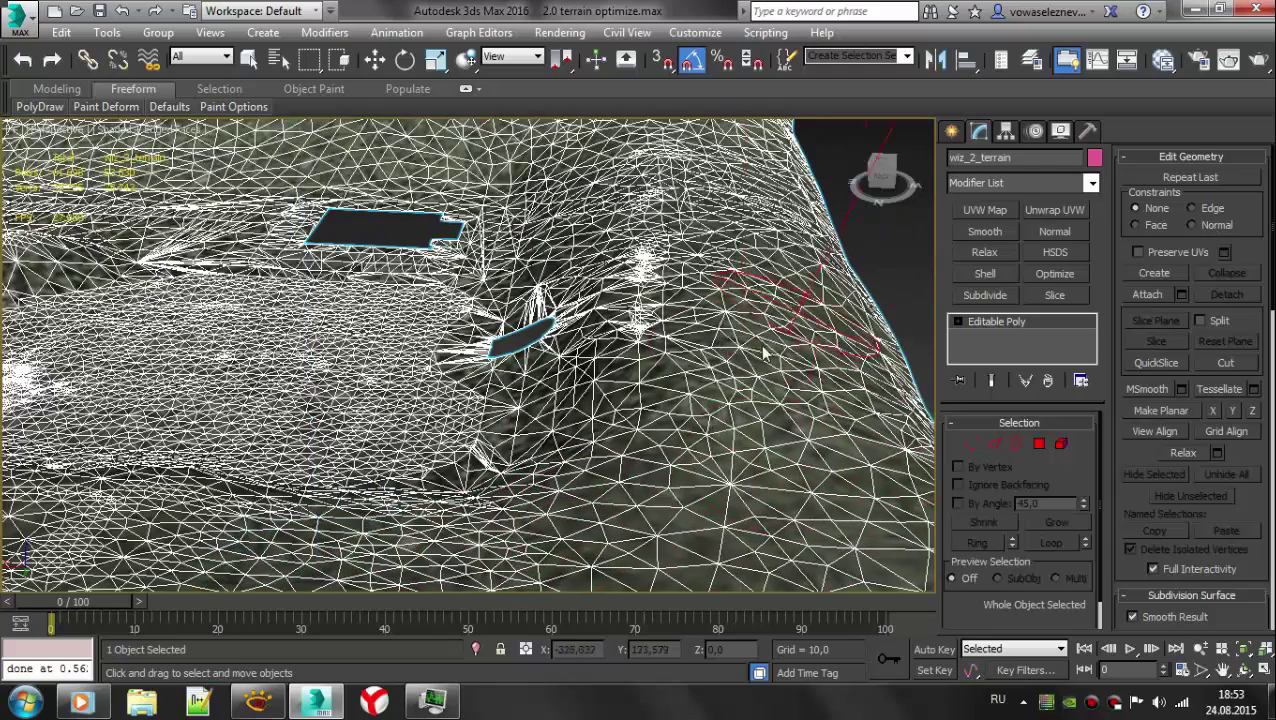
{"action": "middle_click_drag", "start_coordinate": [660, 205], "coordinate": [401, 580], "text": "alt"}
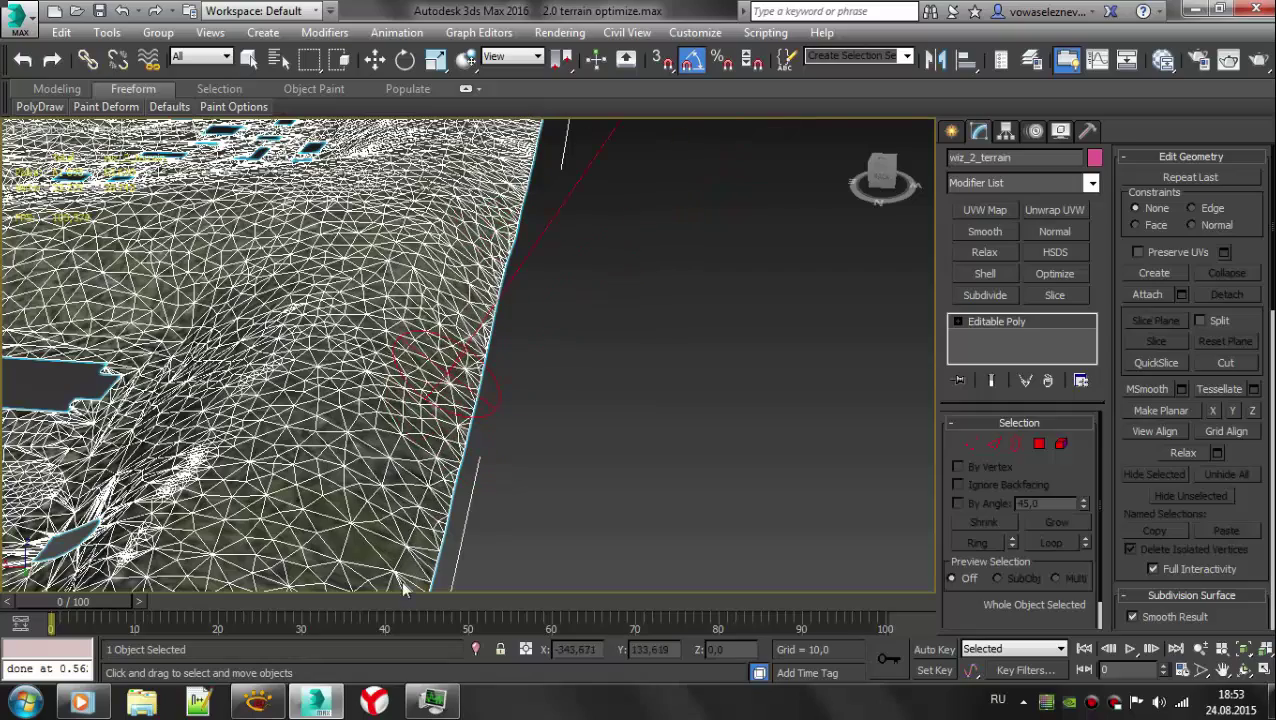
- Hide every object except wiz_2_terrain
{"action": "key", "text": "z"}
{"action": "right_click", "coordinate": [500, 360]}
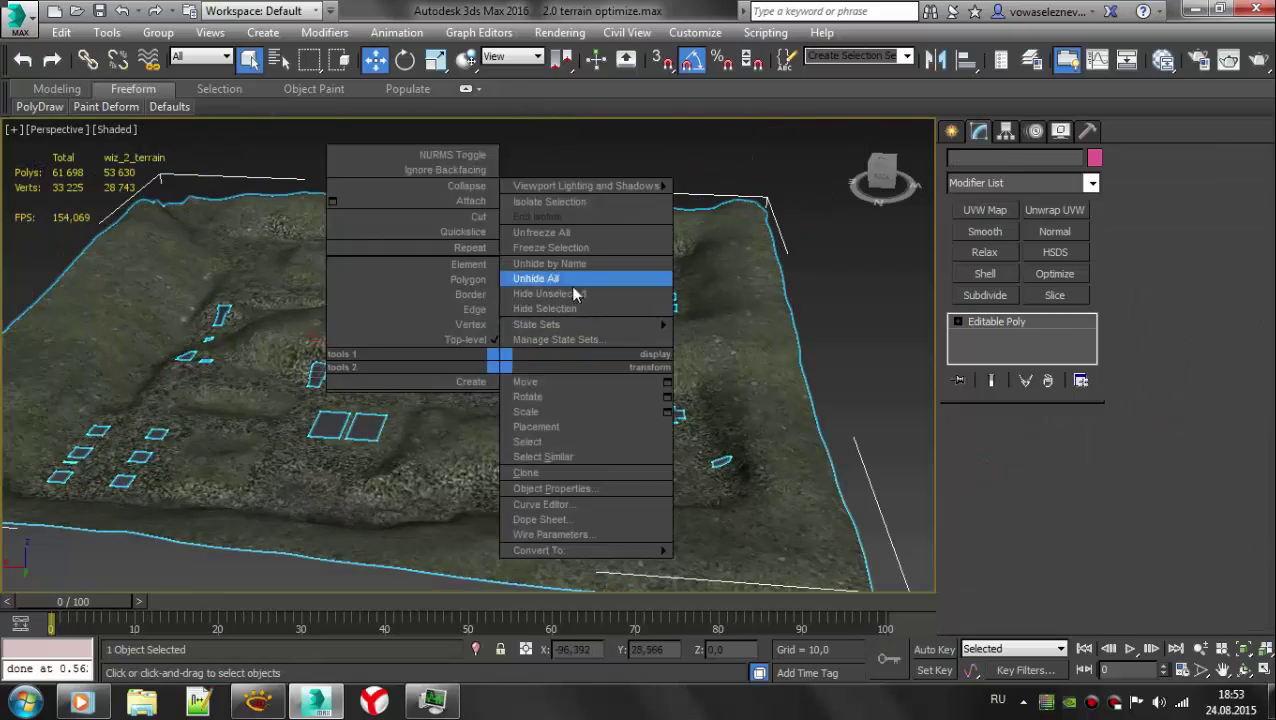
{"action": "left_click", "coordinate": [573, 290]}
{"action": "scroll", "coordinate": [468, 355], "scroll_direction": "up", "scroll_amount": 5}
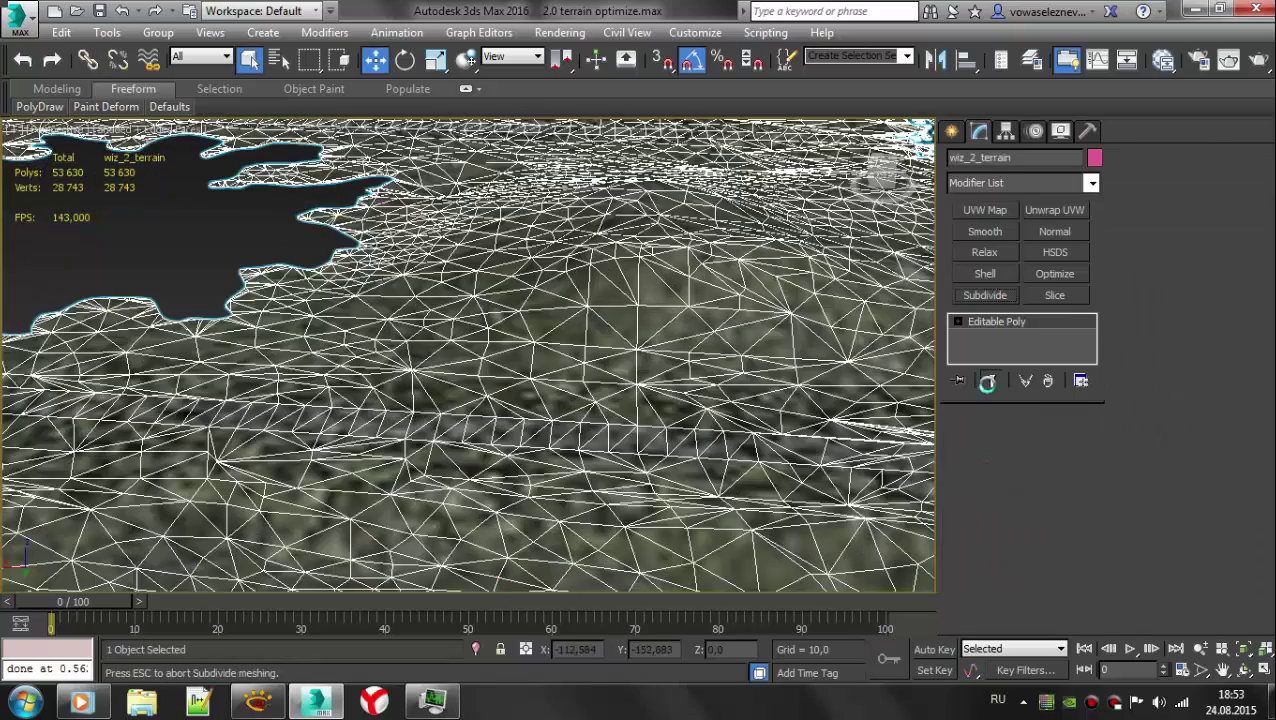
- Convert the terrain to Editable Poly and add an Optimize modifier, cutting it to 14,027 polygons
{"action": "right_click", "coordinate": [730, 420]}
{"action": "left_click", "coordinate": [975, 626]}
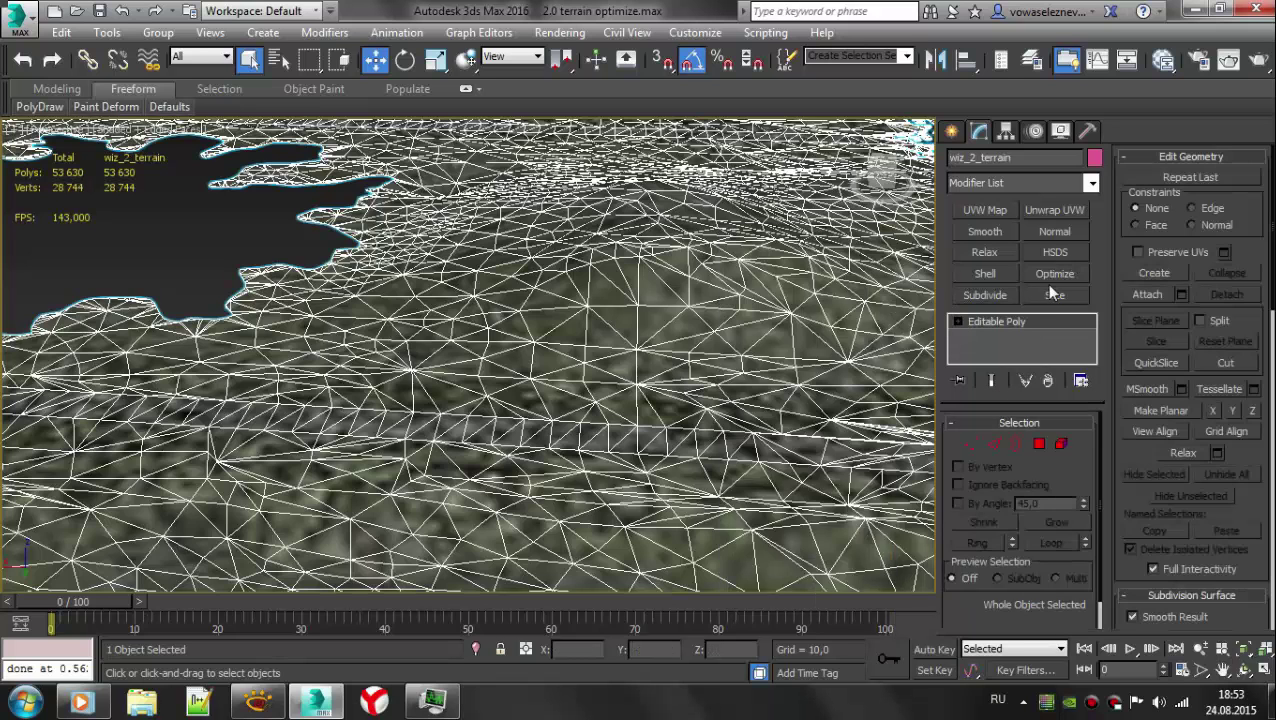
{"action": "left_click", "coordinate": [1054, 274]}
{"action": "scroll", "coordinate": [1001, 557], "scroll_direction": "down", "scroll_amount": 4}
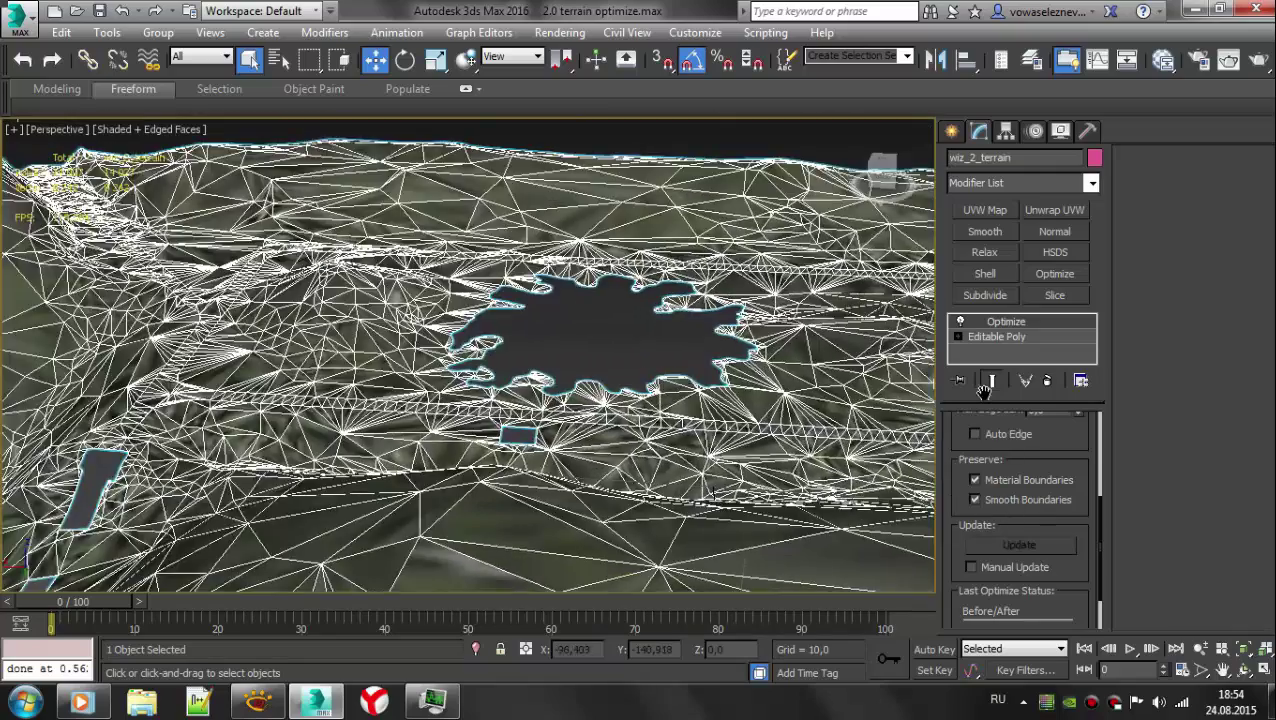
{"action": "key", "text": "F4"}
{"action": "mouse_move", "coordinate": [521, 342]}
{"action": "middle_mouse_down", "text": "alt"}
{"action": "mouse_move", "coordinate": [456, 358]}
{"action": "mouse_move", "coordinate": [470, 335]}
{"action": "middle_mouse_up", "text": "alt"}
- Shade the terrain by its object colour and change that colour to teal
{"action": "left_click", "coordinate": [1060, 131]}
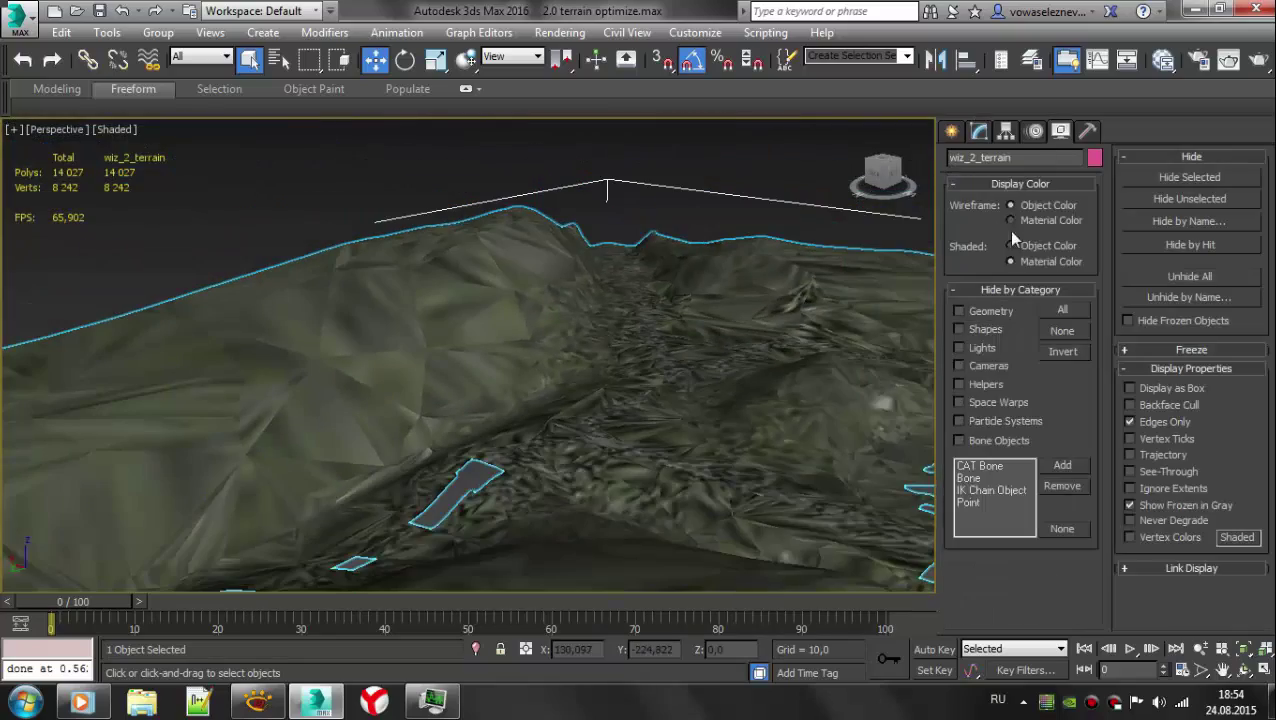
{"action": "left_click", "coordinate": [1010, 245]}
{"action": "scroll", "coordinate": [546, 378], "scroll_direction": "down", "scroll_amount": 5}
{"action": "scroll", "coordinate": [692, 419], "scroll_direction": "up", "scroll_amount": 5}
{"action": "key", "text": "F4"}
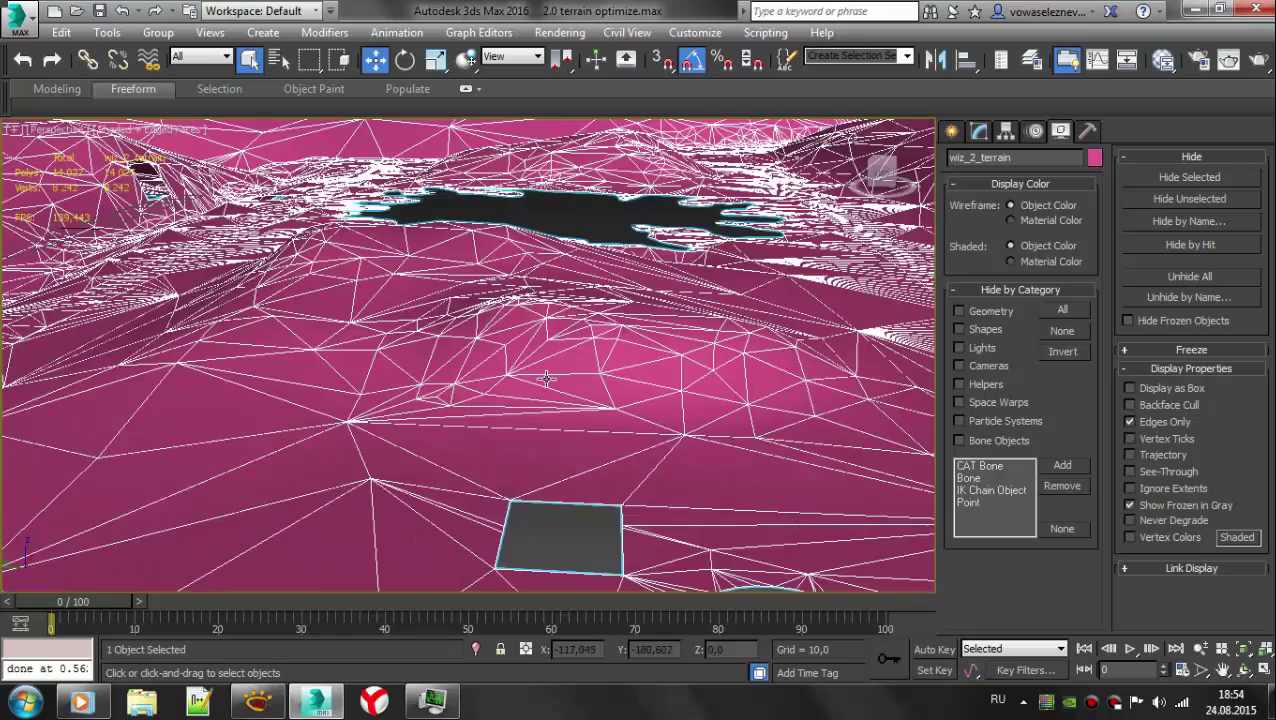
{"action": "key", "text": "F4"}
{"action": "left_click", "coordinate": [980, 132]}
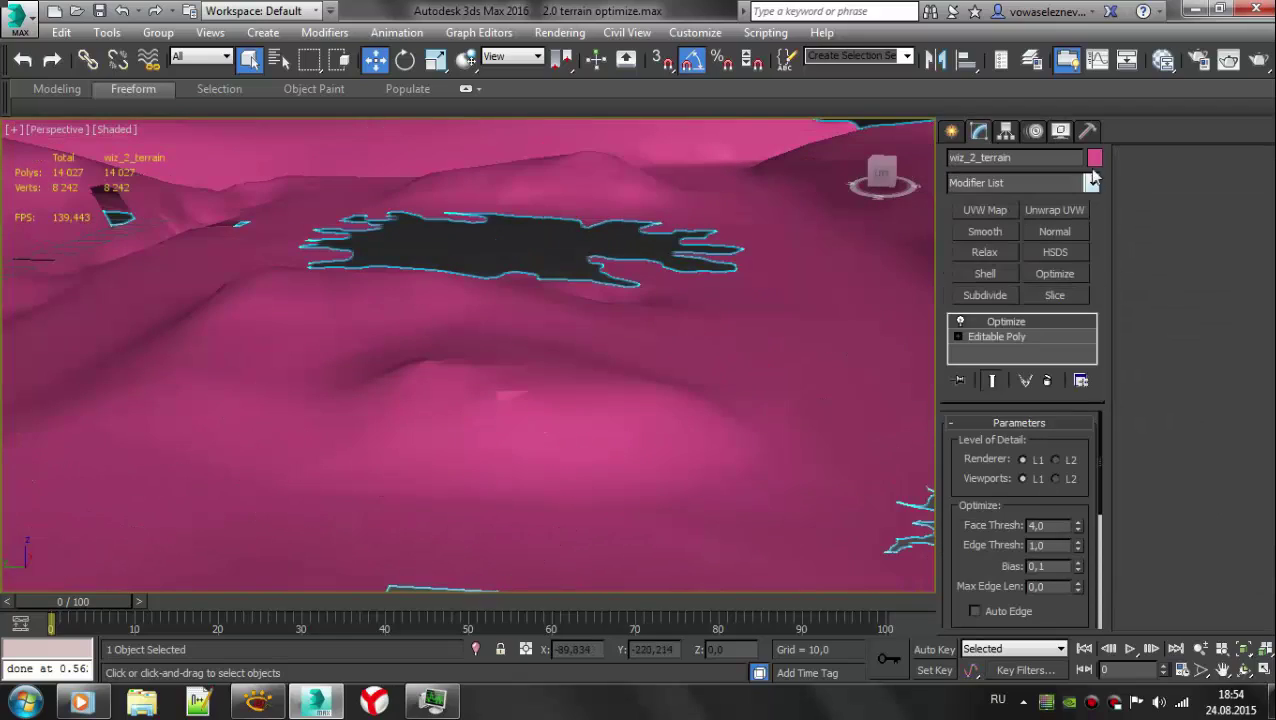
{"action": "left_click", "coordinate": [1094, 158]}
{"action": "left_click", "coordinate": [735, 452]}
- Inspect the optimized surface, then set the Optimize face threshold from 3.0 back to 4.0
{"action": "middle_click_drag", "start_coordinate": [735, 455], "coordinate": [661, 399]}
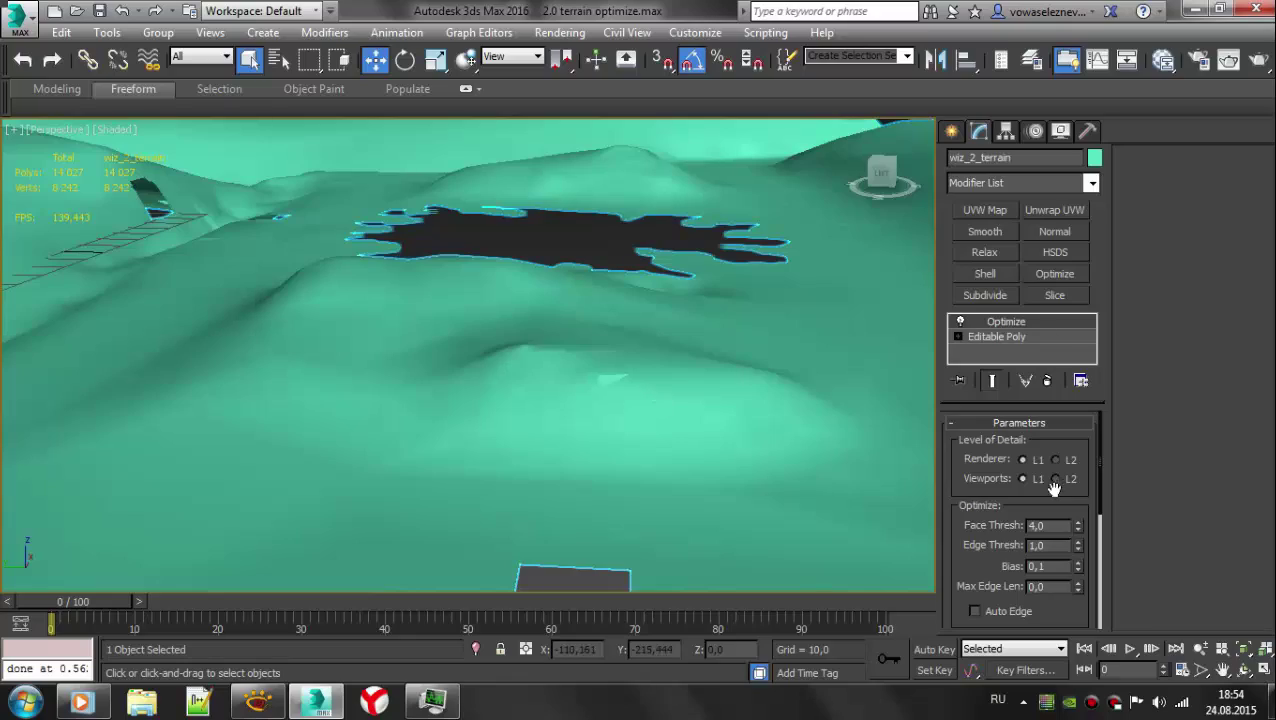
{"action": "mouse_move", "coordinate": [918, 463]}
{"action": "middle_mouse_down", "text": "alt"}
{"action": "mouse_move", "coordinate": [575, 378]}
{"action": "mouse_move", "coordinate": [390, 433]}
{"action": "middle_mouse_up", "text": "alt"}
{"action": "scroll", "coordinate": [390, 433], "scroll_direction": "down", "scroll_amount": 5}
{"action": "middle_click_drag", "start_coordinate": [470, 300], "coordinate": [513, 375], "text": "alt"}
{"action": "scroll", "coordinate": [506, 376], "scroll_direction": "up", "scroll_amount": 5}
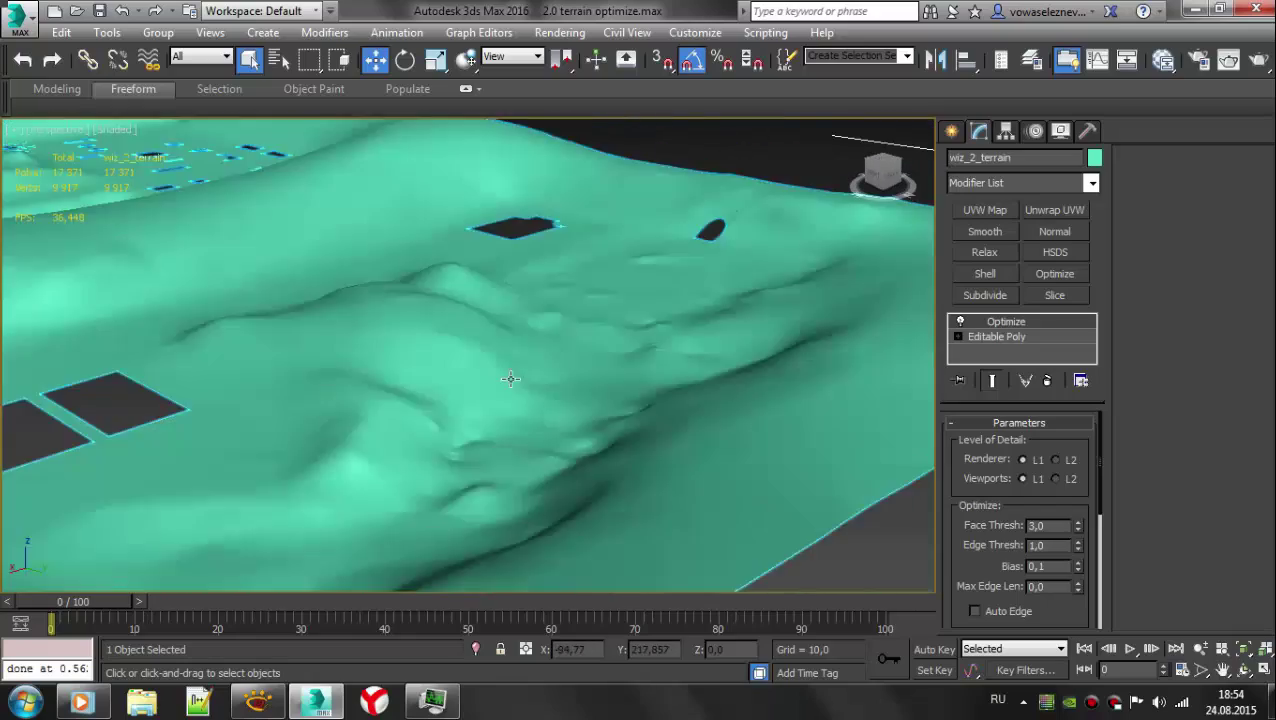
{"action": "left_click", "coordinate": [1077, 521]}
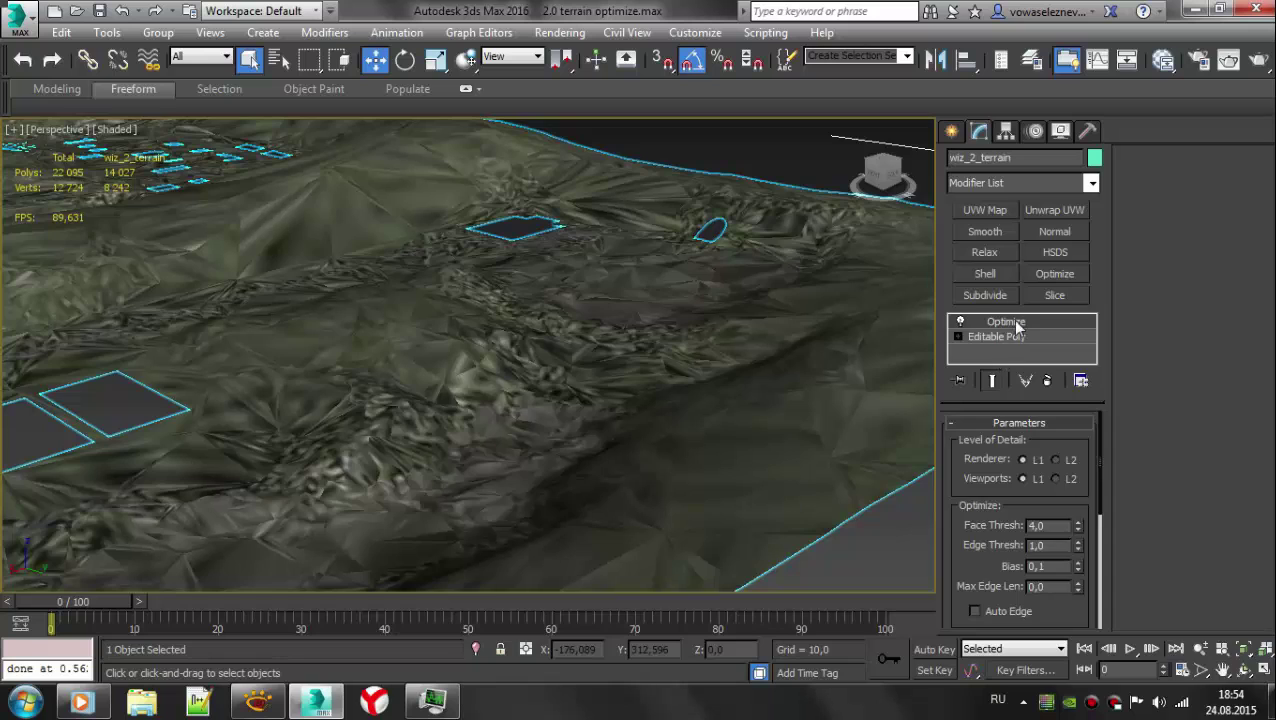
- Remove the Optimize modifier and detach the material ID 3 polygons as a new object
{"action": "right_click", "coordinate": [1018, 327]}
{"action": "left_click", "coordinate": [1020, 315]}
{"action": "middle_click_drag", "start_coordinate": [601, 367], "coordinate": [640, 380], "text": "alt"}
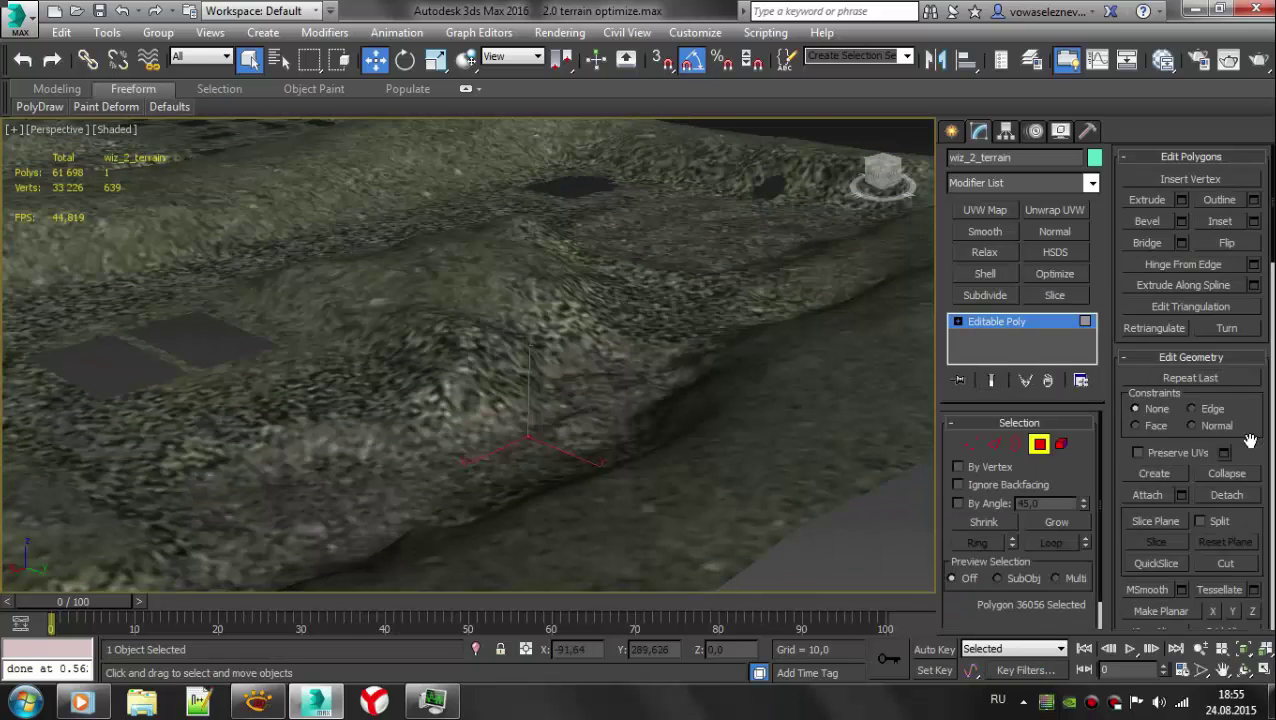
{"action": "scroll", "coordinate": [1249, 441], "scroll_direction": "down", "scroll_amount": 5}
{"action": "left_click", "coordinate": [1156, 595]}
{"action": "left_click", "coordinate": [1228, 247]}
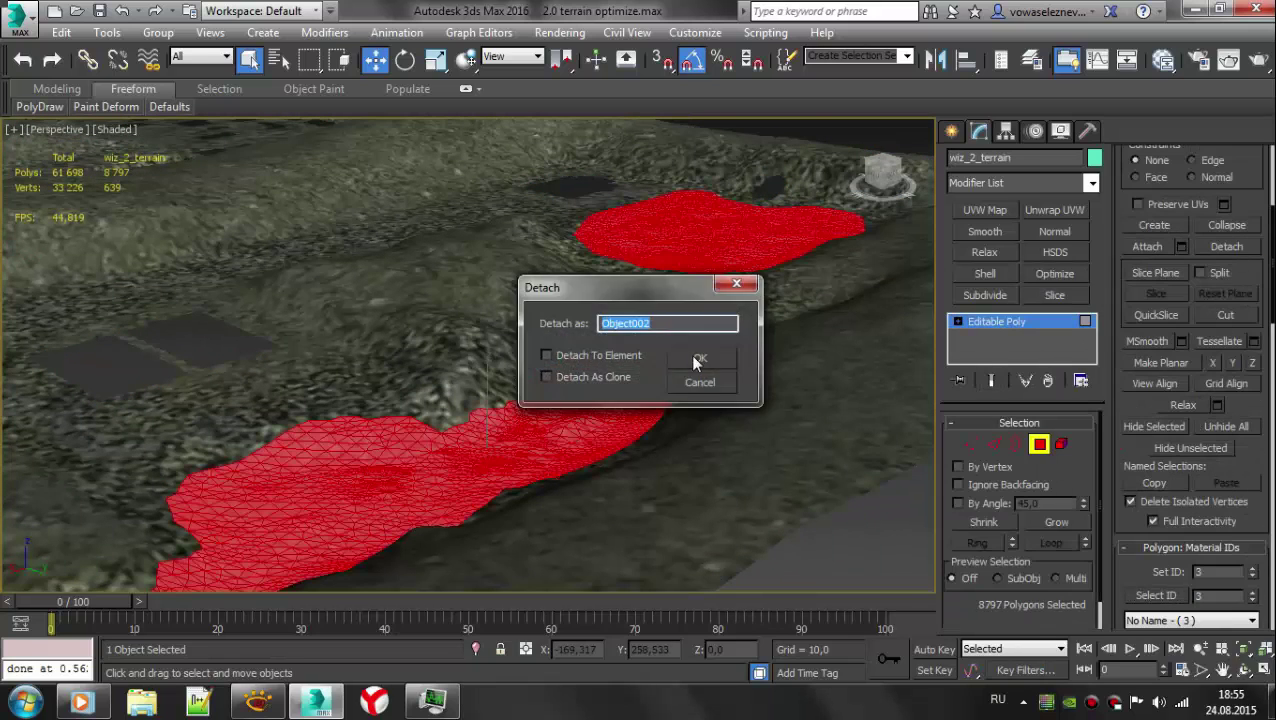
{"action": "left_click", "coordinate": [695, 357]}
{"action": "key", "text": "4"}
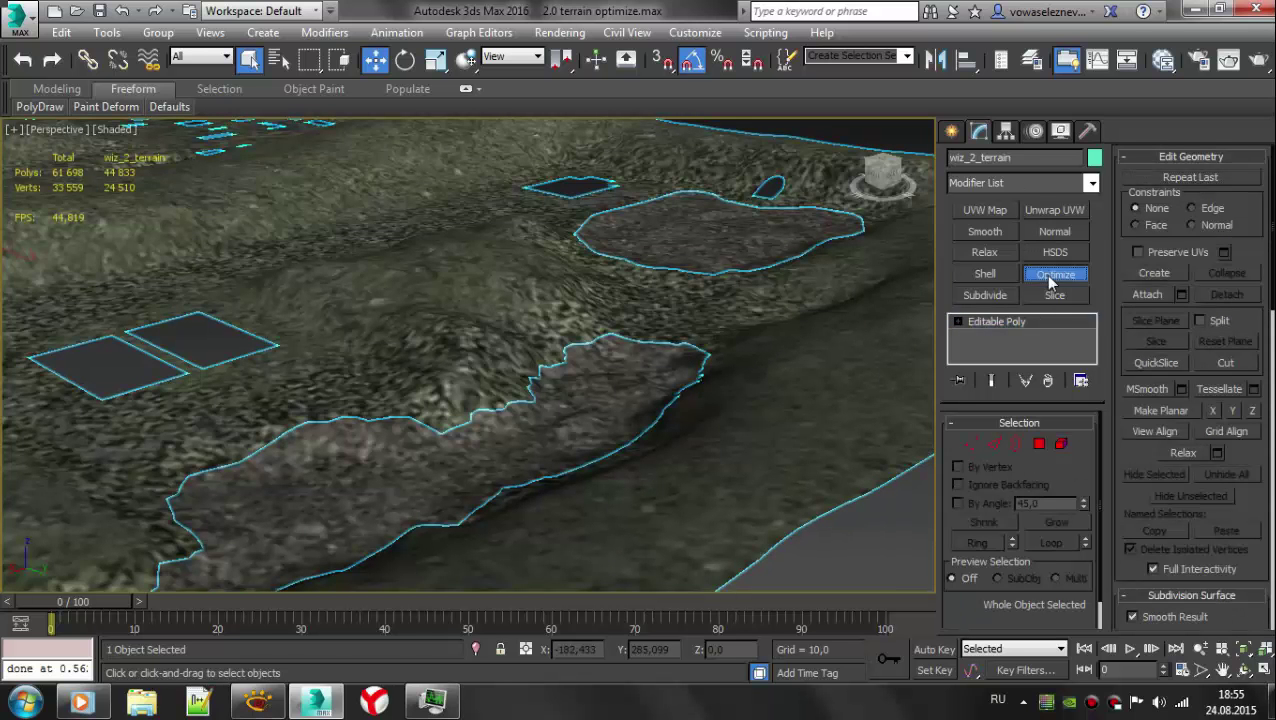
- Add an Optimize modifier with face threshold 2.0 to the remaining terrain
{"action": "left_click", "coordinate": [1052, 274]}
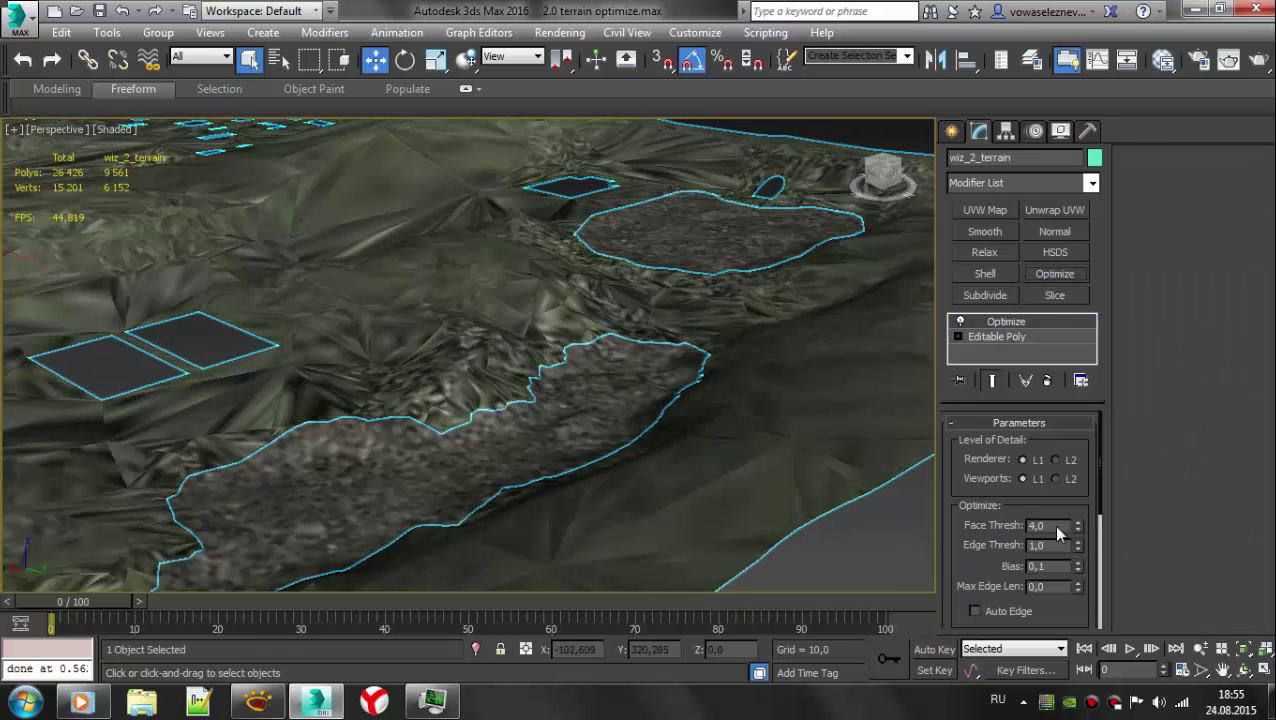
{"action": "scroll", "coordinate": [1000, 553], "scroll_direction": "down", "scroll_amount": 5}
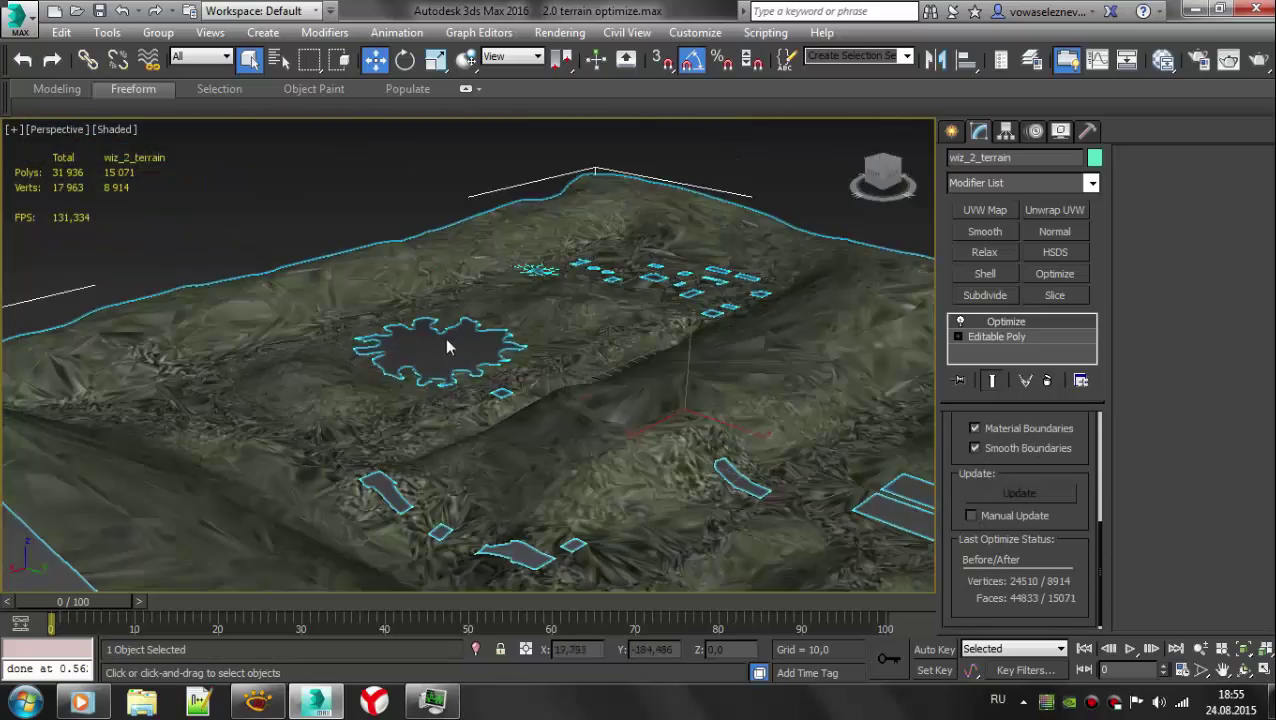
{"action": "middle_click_drag", "start_coordinate": [922, 446], "coordinate": [494, 390]}
{"action": "scroll", "coordinate": [698, 378], "scroll_direction": "up", "scroll_amount": 5}
{"action": "scroll", "coordinate": [387, 305], "scroll_direction": "down", "scroll_amount": 5}
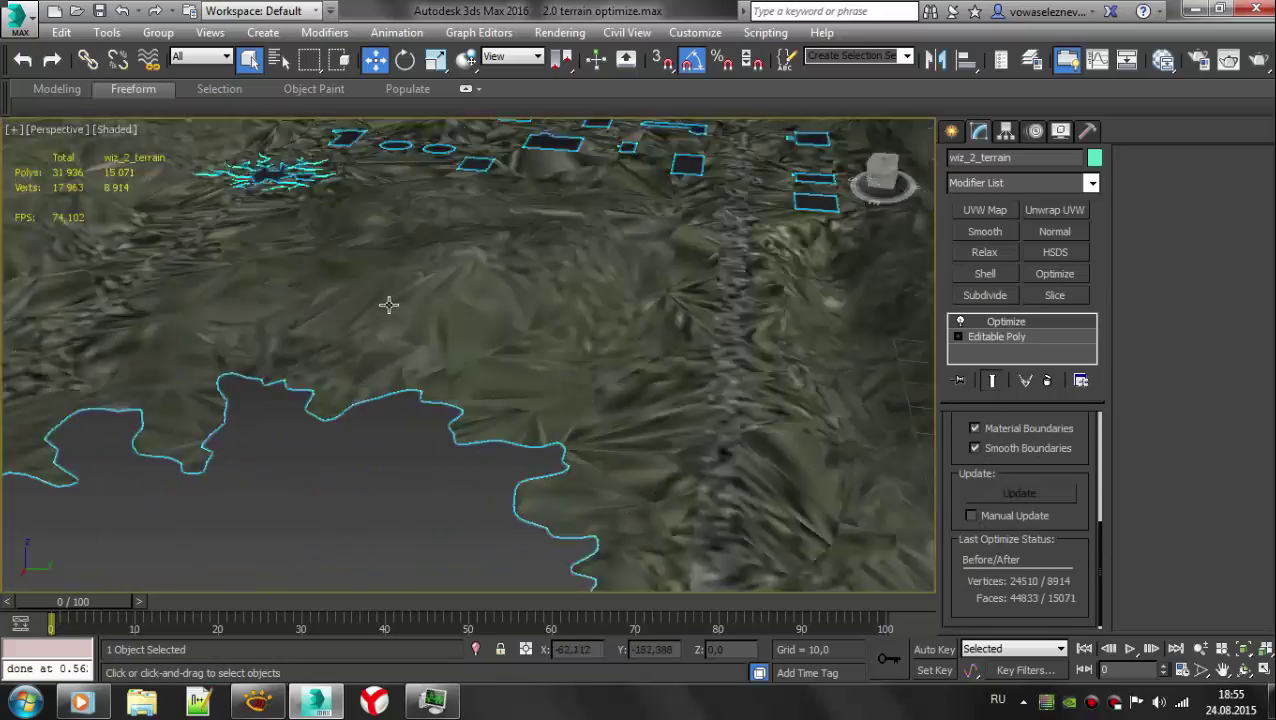
{"action": "middle_click_drag", "start_coordinate": [387, 305], "coordinate": [353, 356]}
{"action": "scroll", "coordinate": [467, 356], "scroll_direction": "up", "scroll_amount": 6}
- Inspect the optimized terrain close up, toggling the edged-faces overlay on and off
{"action": "key", "text": "F4"}
{"action": "scroll", "coordinate": [467, 356], "scroll_direction": "down", "scroll_amount": 3}
{"action": "scroll", "coordinate": [467, 356], "scroll_direction": "down", "scroll_amount": 5}
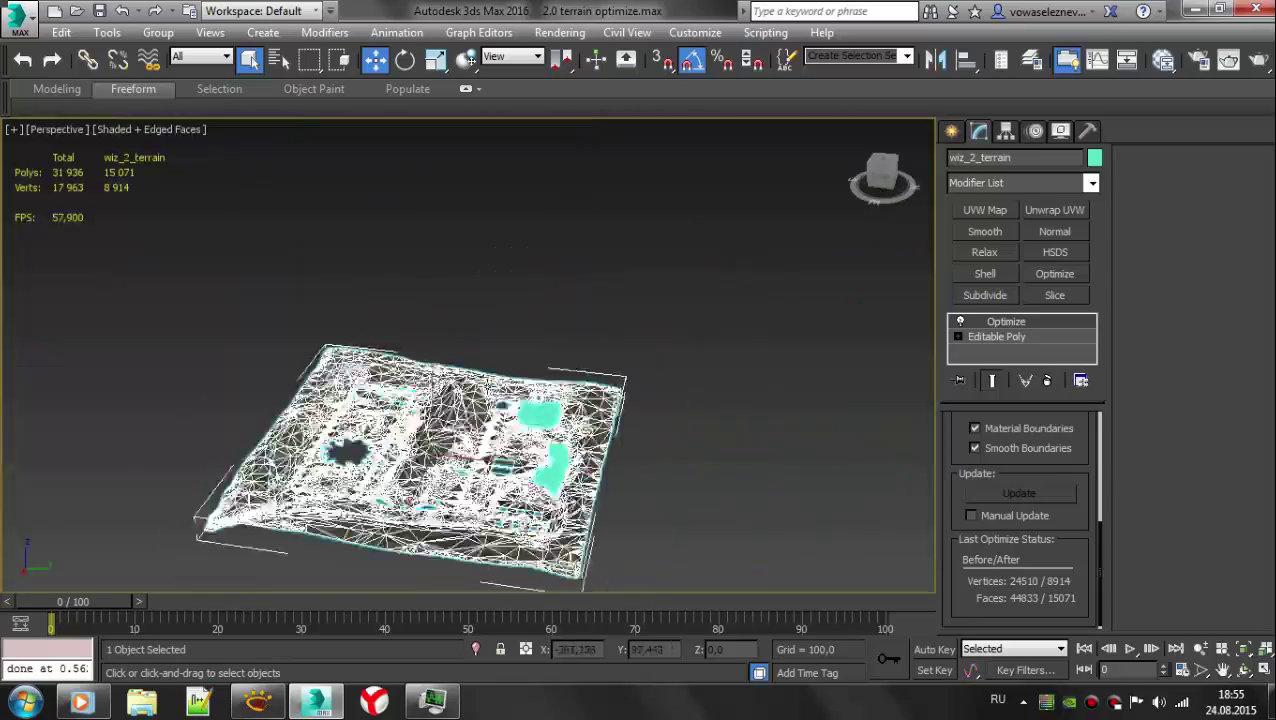
{"action": "key", "text": "F4"}
{"action": "scroll", "coordinate": [287, 236], "scroll_direction": "up", "scroll_amount": 6}
{"action": "key", "text": "F4"}
{"action": "scroll", "coordinate": [462, 392], "scroll_direction": "up", "scroll_amount": 3}
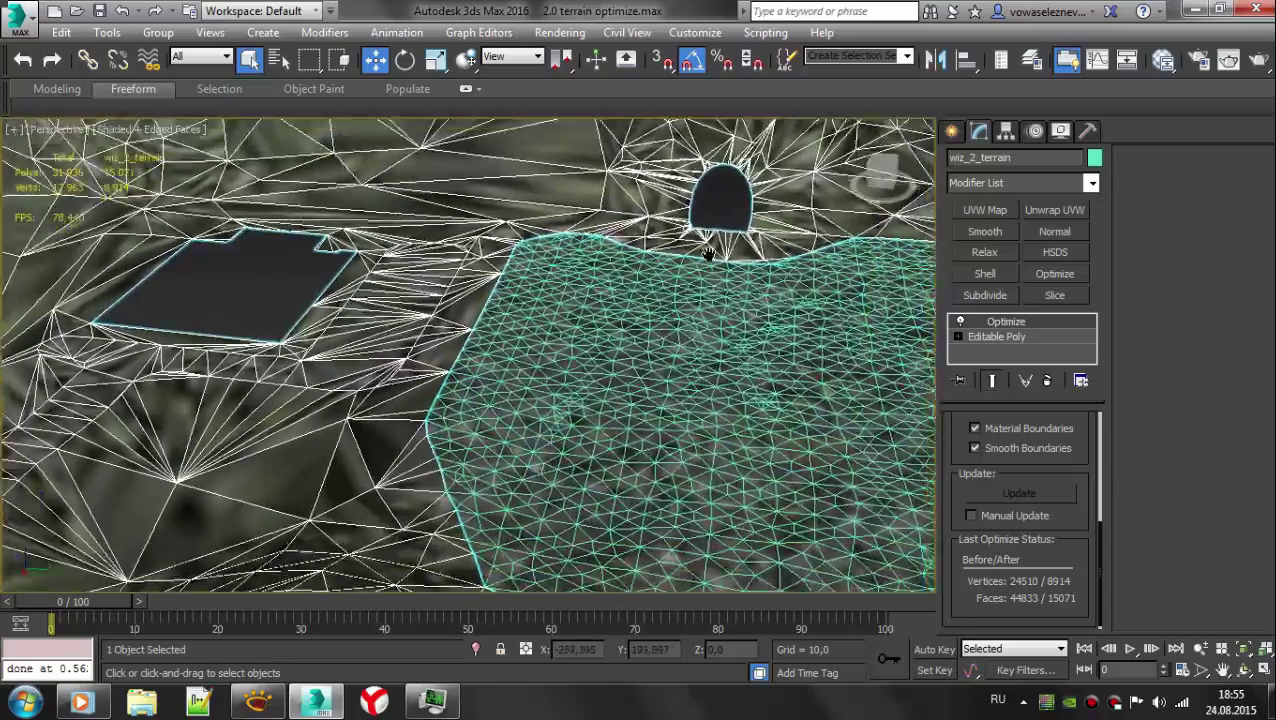
{"action": "scroll", "coordinate": [462, 392], "scroll_direction": "up", "scroll_amount": 4}
{"action": "scroll", "coordinate": [462, 392], "scroll_direction": "down", "scroll_amount": 5}
{"action": "scroll", "coordinate": [585, 398], "scroll_direction": "up", "scroll_amount": 3}
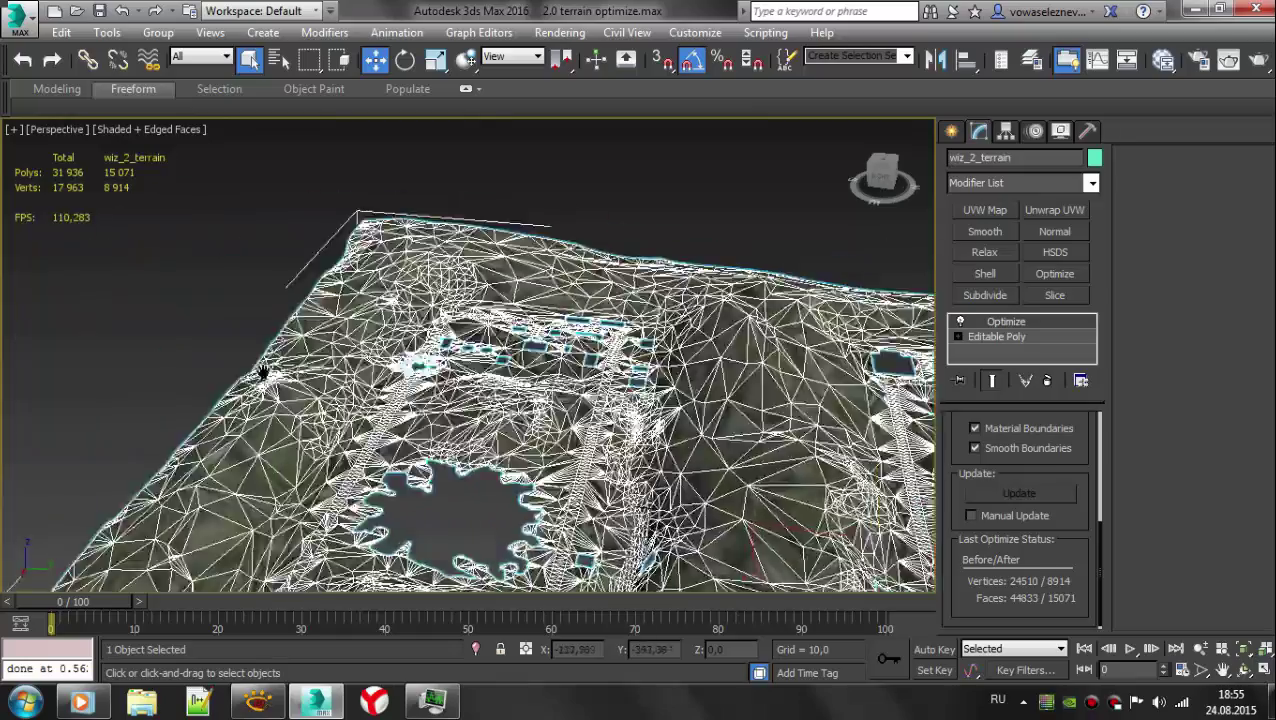
{"action": "key", "text": "F4"}
{"action": "scroll", "coordinate": [585, 398], "scroll_direction": "up", "scroll_amount": 3}
{"action": "key", "text": "F4"}
{"action": "scroll", "coordinate": [585, 398], "scroll_direction": "down", "scroll_amount": 3}
{"action": "key", "text": "F4"}
{"action": "scroll", "coordinate": [612, 447], "scroll_direction": "up", "scroll_amount": 5}
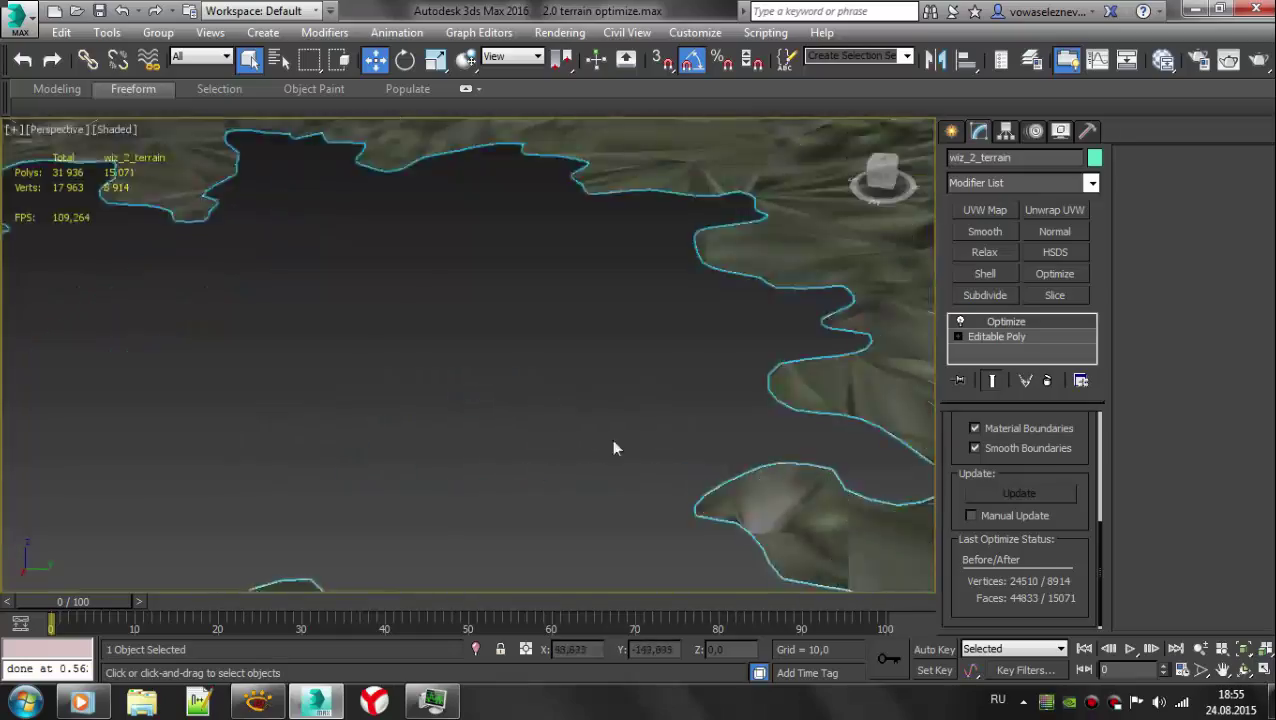
{"action": "key", "text": "F4"}
{"action": "mouse_move", "coordinate": [396, 350]}
{"action": "middle_mouse_down"}
{"action": "mouse_move", "coordinate": [127, 297]}
{"action": "mouse_move", "coordinate": [296, 398]}
{"action": "middle_mouse_up"}
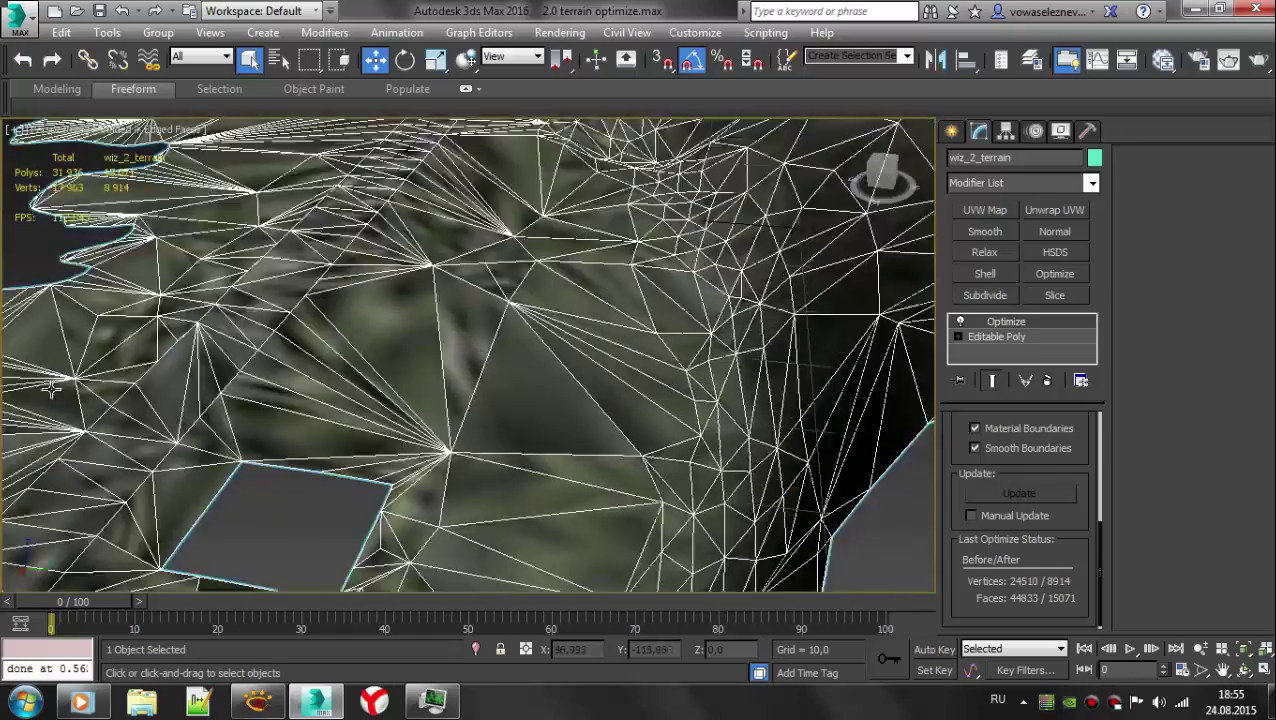
{"action": "scroll", "coordinate": [960, 437], "scroll_direction": "up", "scroll_amount": 5}
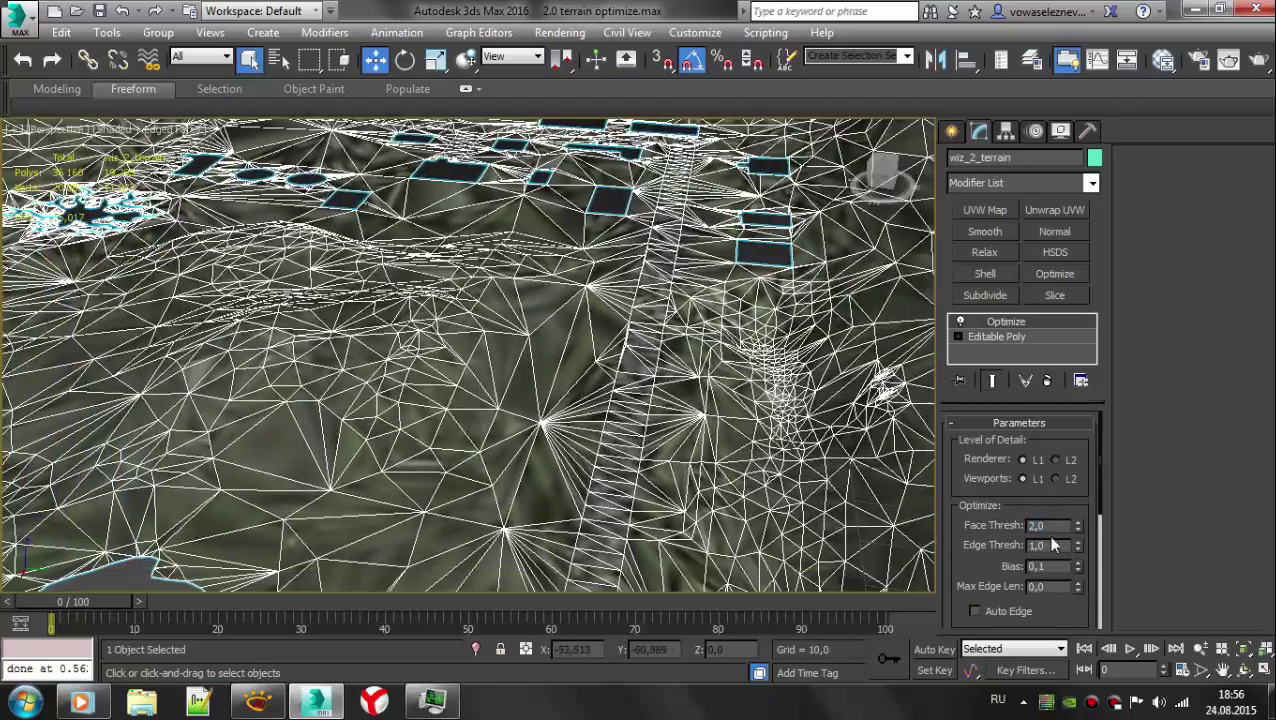
{"action": "key", "text": "F4"}
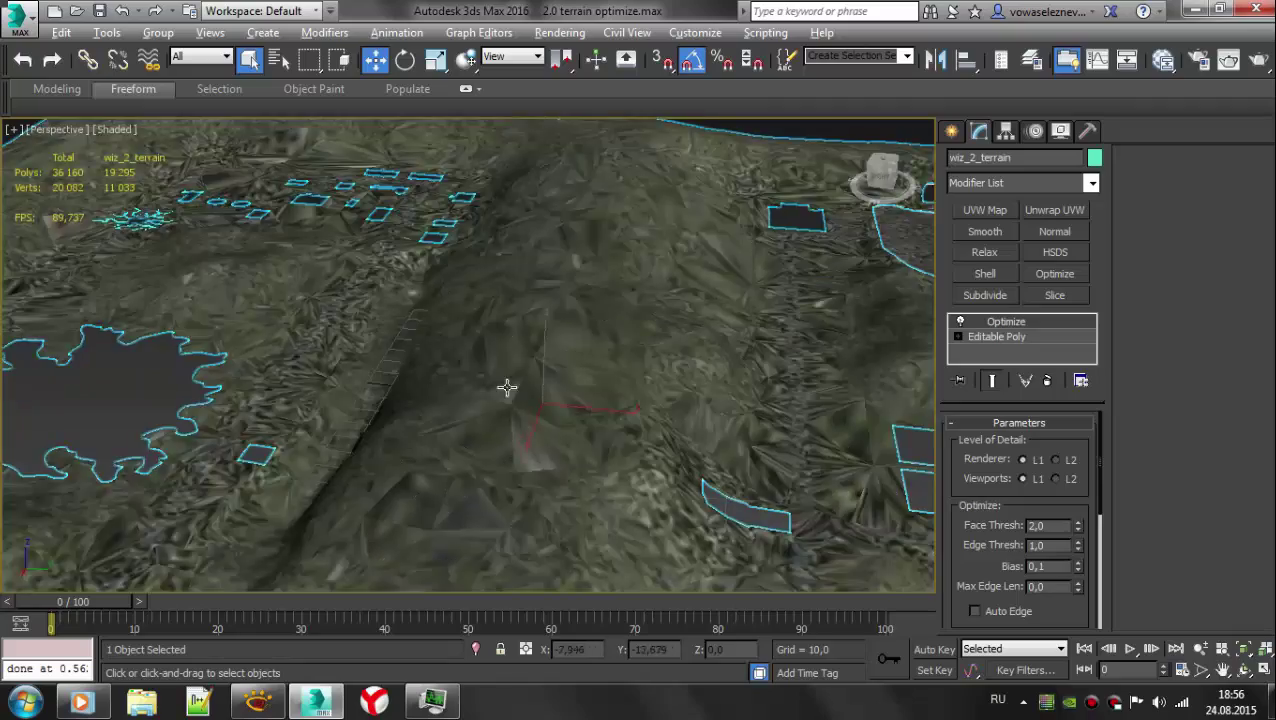
{"action": "right_click", "coordinate": [362, 336]}
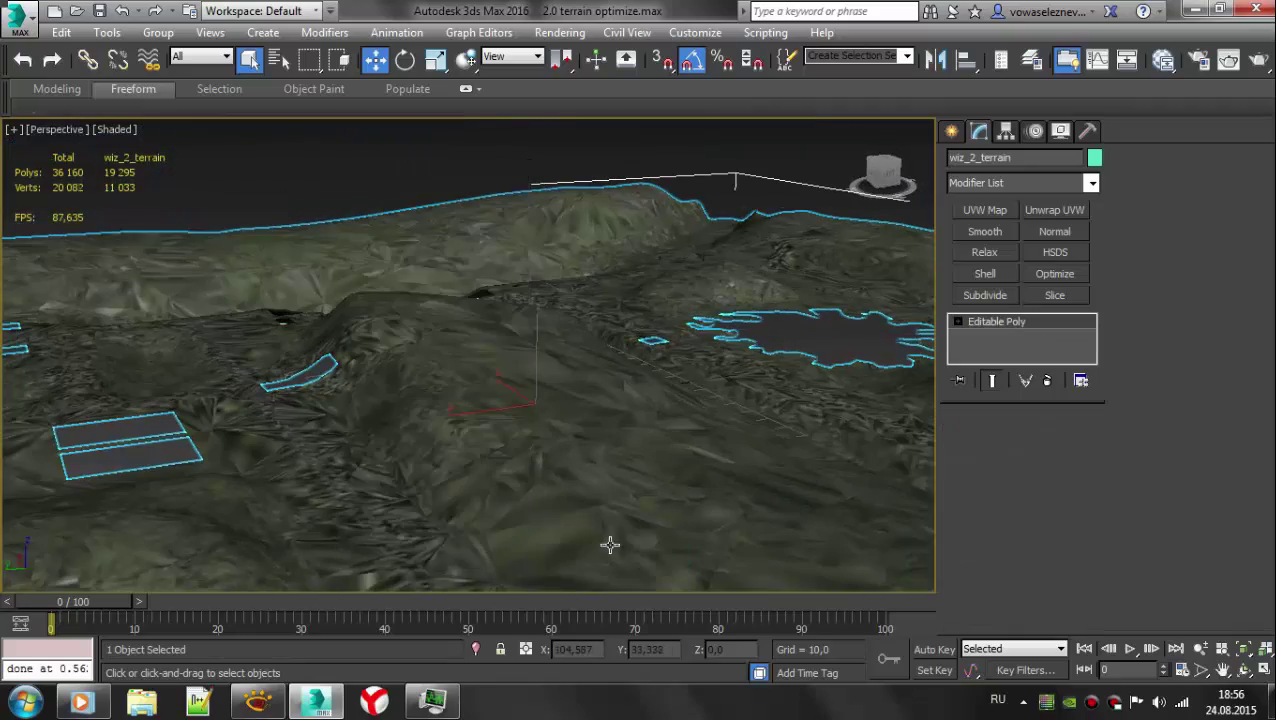
- Add a planar UVW Map modifier and show the terrain textured with its material
{"action": "left_click", "coordinate": [984, 210]}
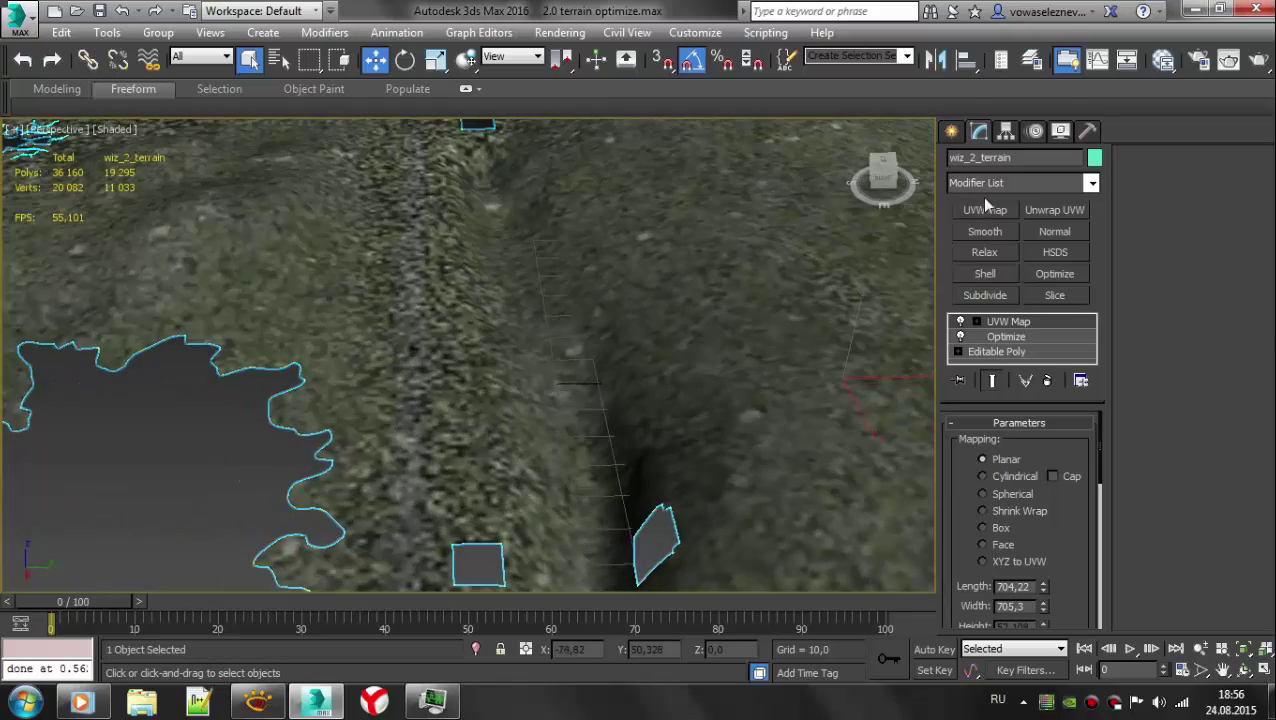
{"action": "left_click", "coordinate": [1061, 131]}
{"action": "left_click", "coordinate": [1011, 245]}
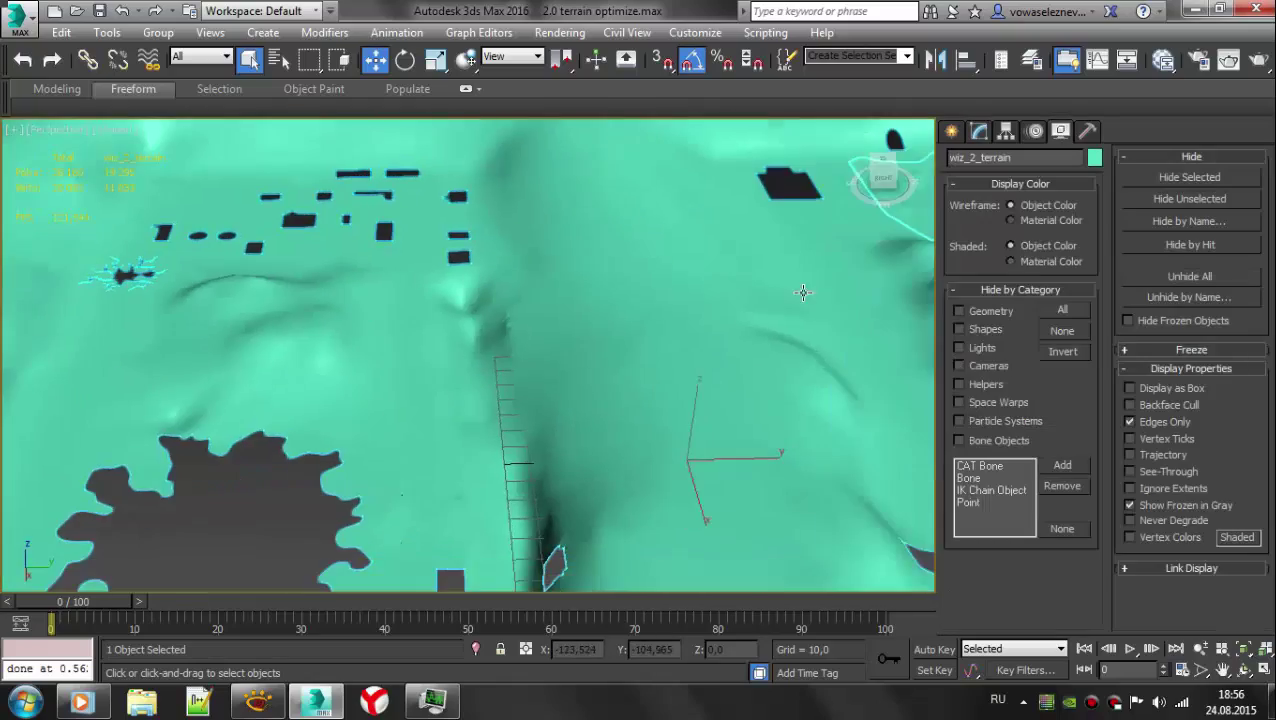
{"action": "left_click", "coordinate": [1011, 261]}
{"action": "left_click", "coordinate": [1006, 131]}
{"action": "key", "text": "F4"}
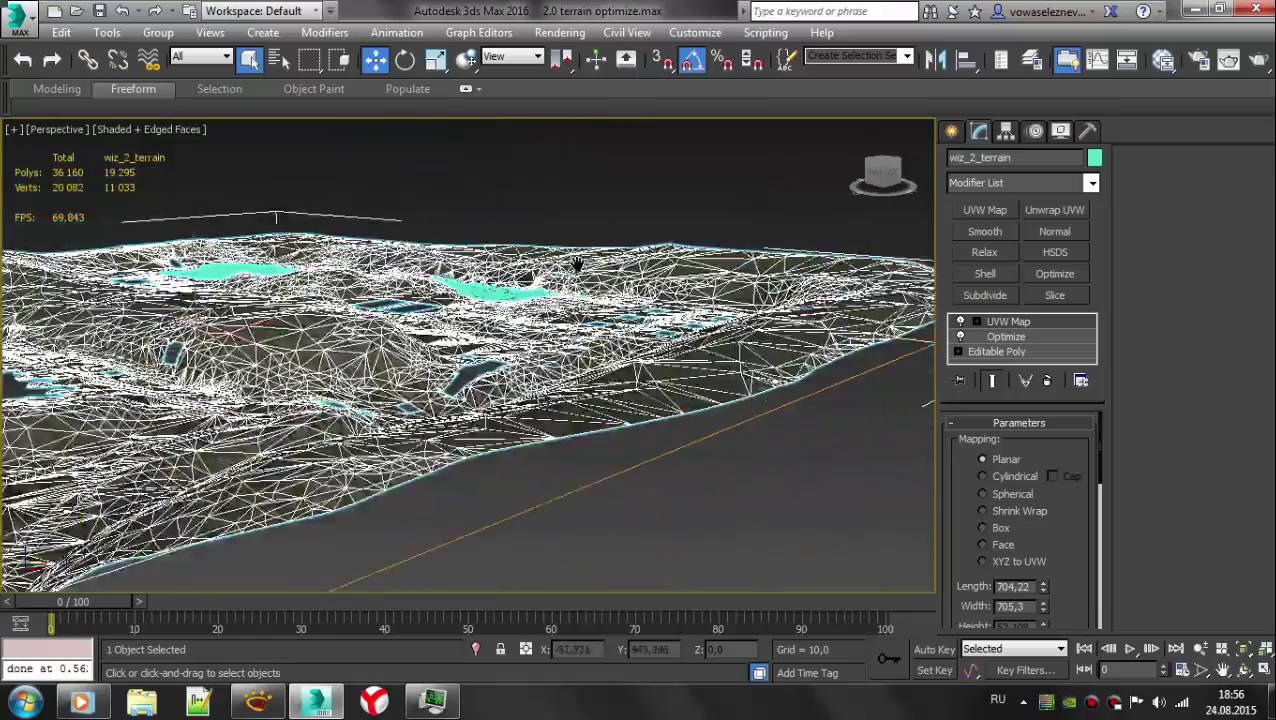
{"action": "key", "text": "7"}
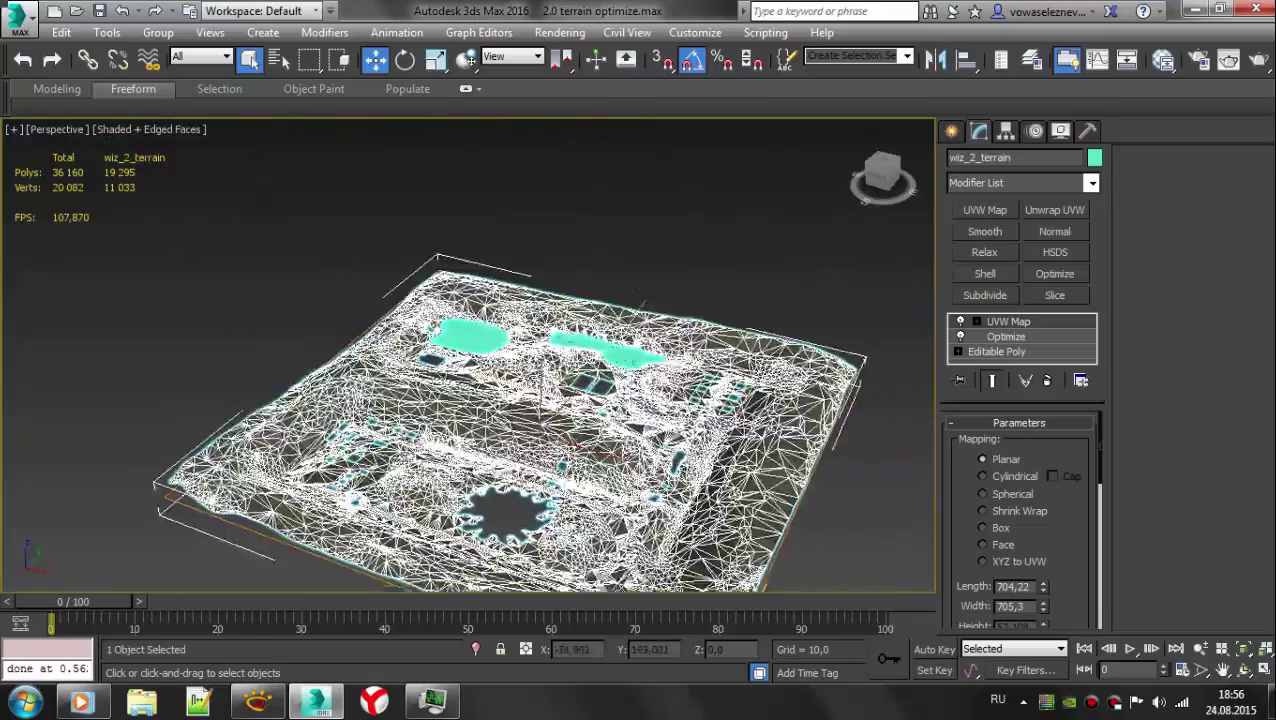
{"action": "middle_click_drag", "start_coordinate": [577, 370], "coordinate": [490, 302]}
- Collapse the entire modifier stack and convert wiz_2_terrain to Editable Poly
{"action": "right_click", "coordinate": [507, 262]}
{"action": "right_click", "coordinate": [1008, 334]}
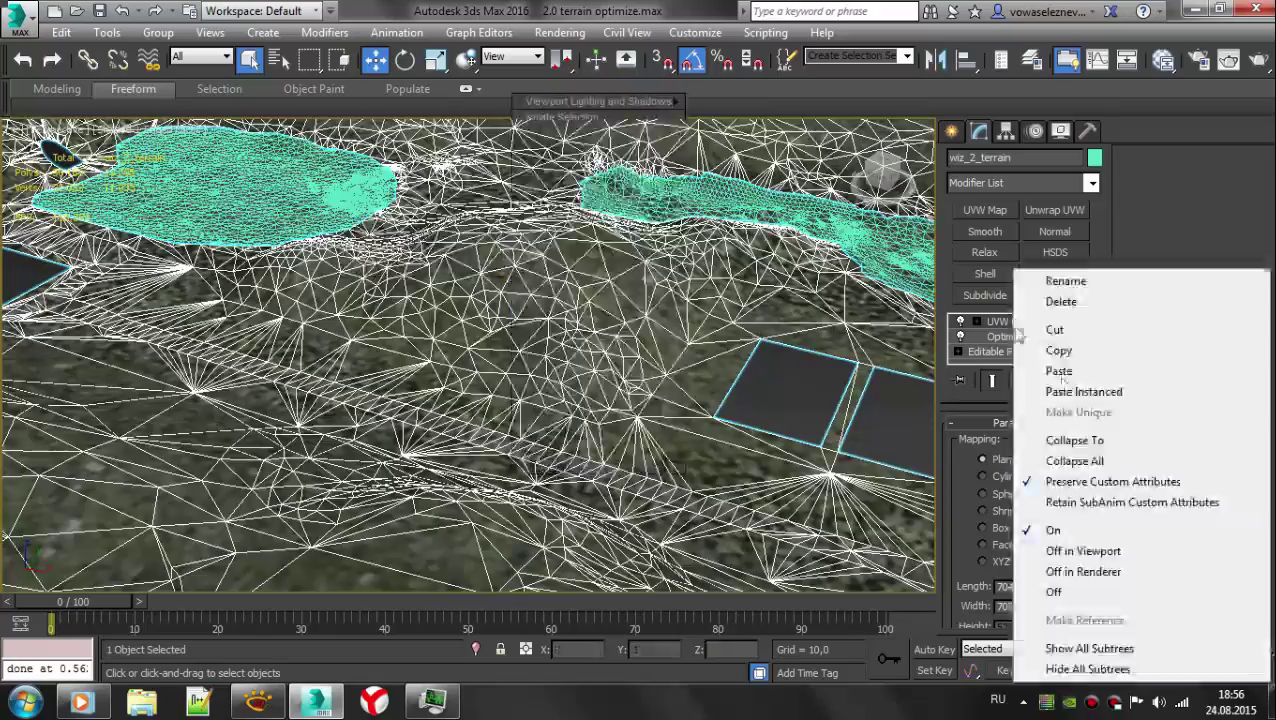
{"action": "left_click", "coordinate": [1040, 461]}
{"action": "left_click", "coordinate": [729, 407]}
{"action": "right_click", "coordinate": [644, 331]}
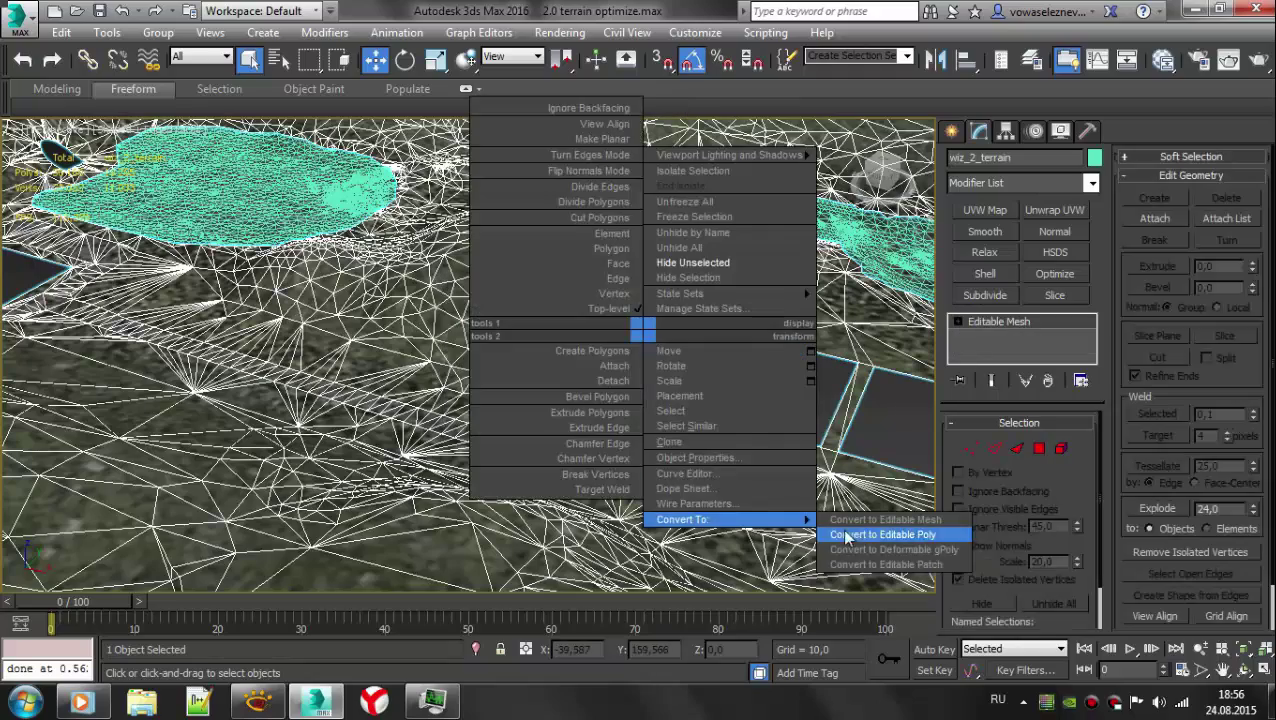
{"action": "left_click", "coordinate": [846, 536]}
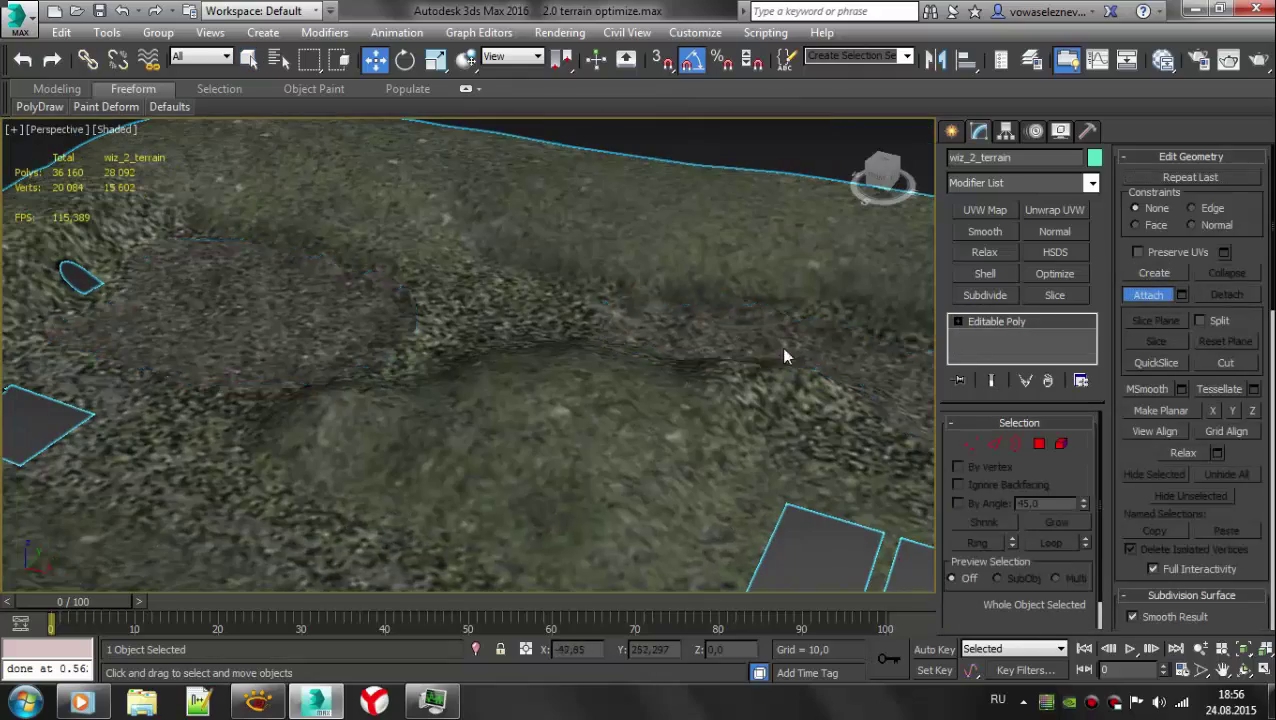
- In Vertex mode, select nearly all of the terrain's vertices
{"action": "key", "text": "1"}
{"action": "scroll", "coordinate": [621, 350], "scroll_direction": "up", "scroll_amount": 5}
{"action": "mouse_move", "coordinate": [557, 481]}
{"action": "middle_mouse_down", "text": "alt"}
{"action": "mouse_move", "coordinate": [624, 330]}
{"action": "mouse_move", "coordinate": [501, 387]}
{"action": "middle_mouse_up", "text": "alt"}
{"action": "left_click", "coordinate": [740, 452]}
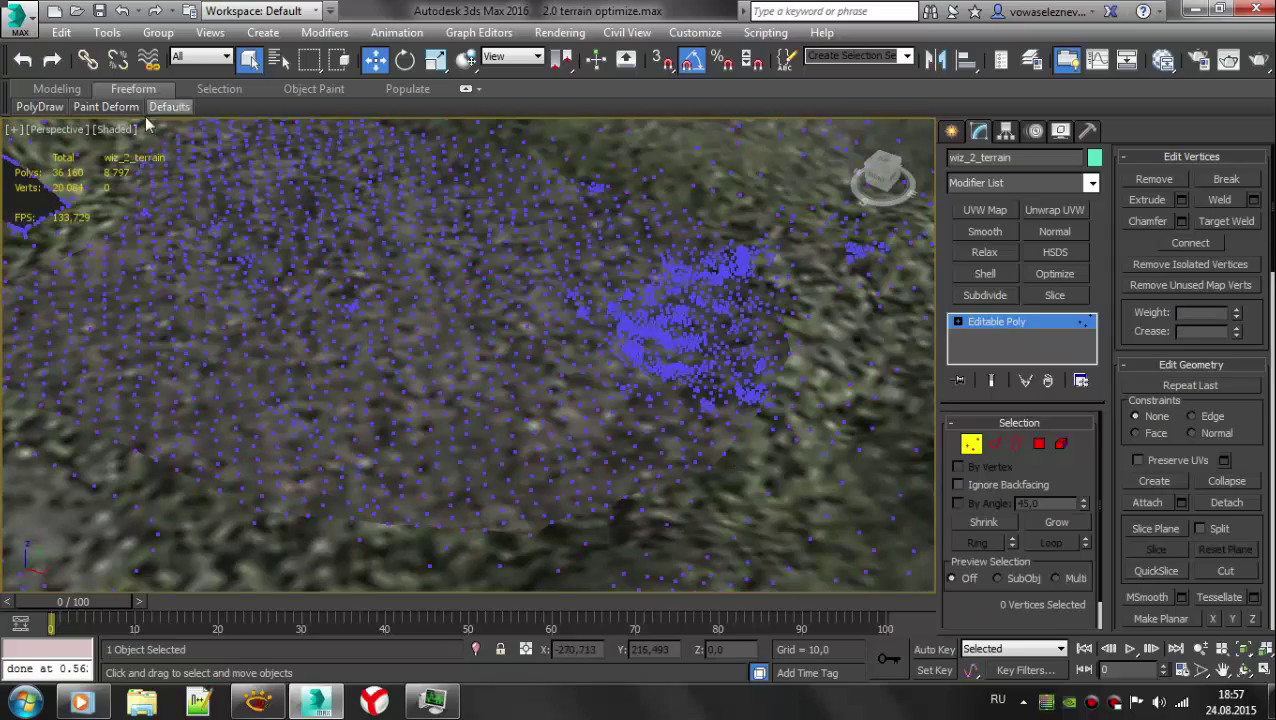
{"action": "left_click_drag", "start_coordinate": [309, 58], "coordinate": [313, 150]}
{"action": "key", "text": "alt+w"}
{"action": "key", "text": "alt+w"}
{"action": "scroll", "coordinate": [517, 236], "scroll_direction": "up", "scroll_amount": 5}
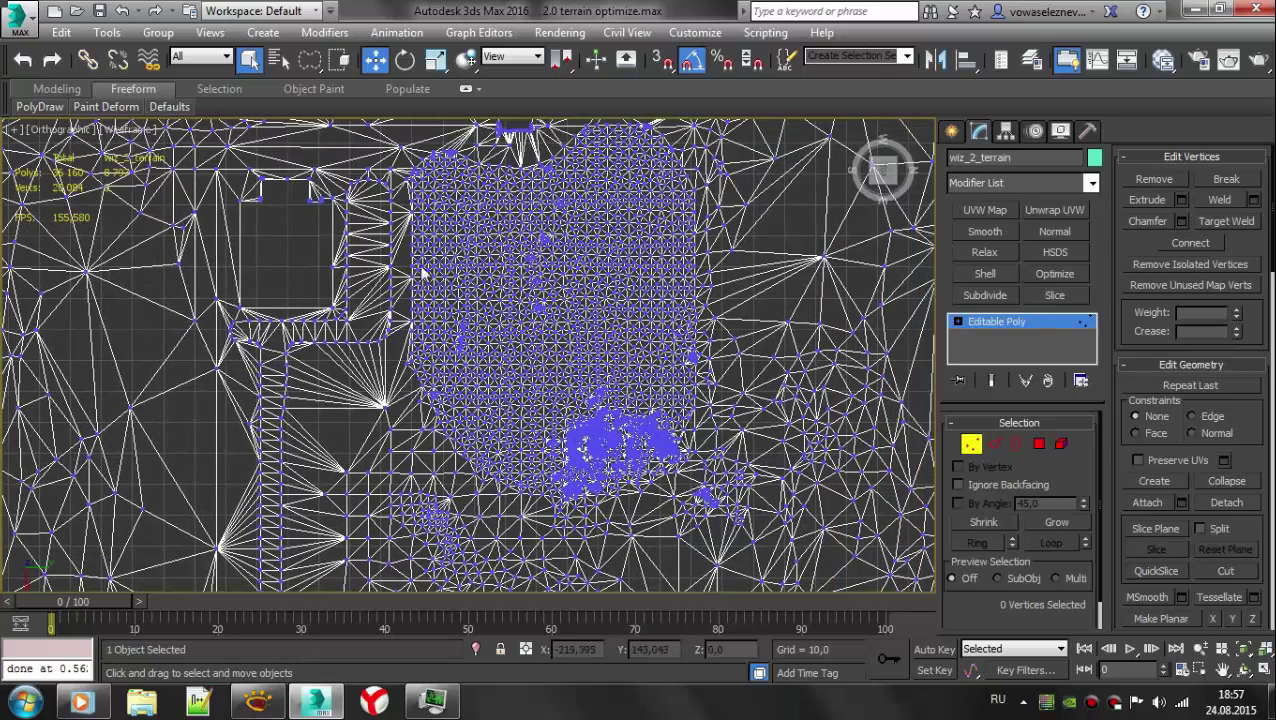
{"action": "key", "text": "ctrl+a"}
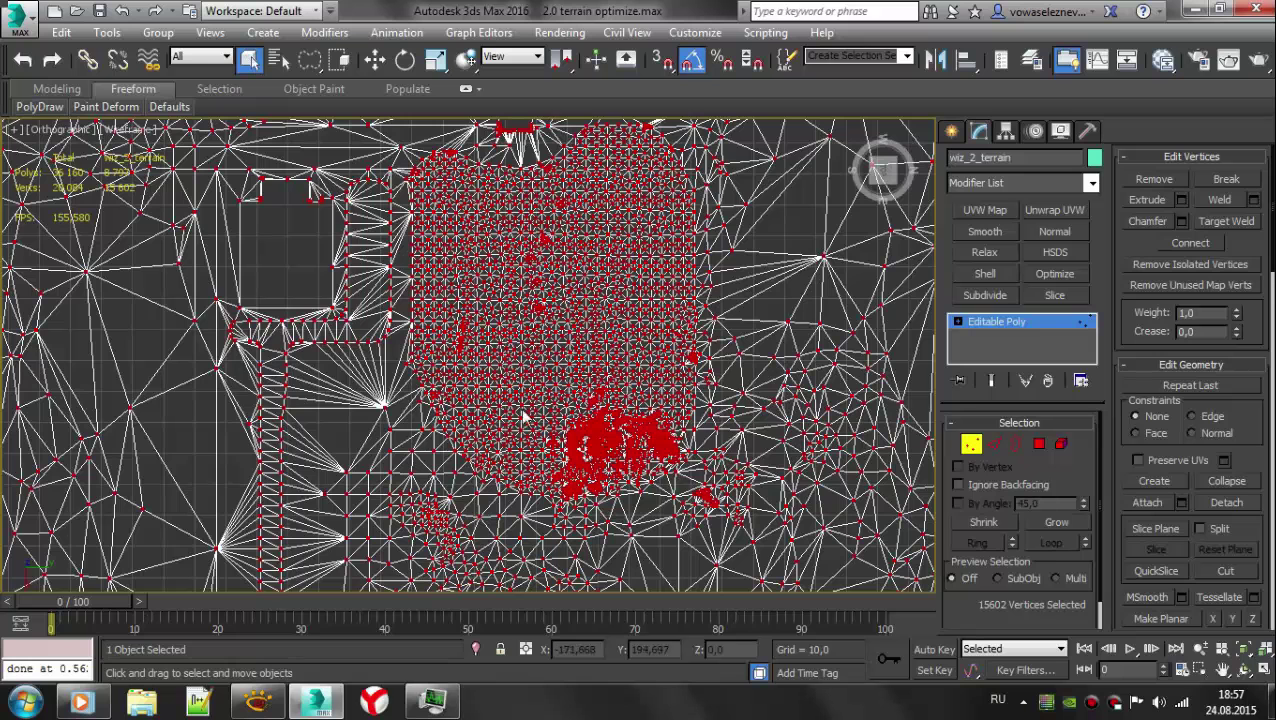
{"action": "left_click", "coordinate": [282, 269]}
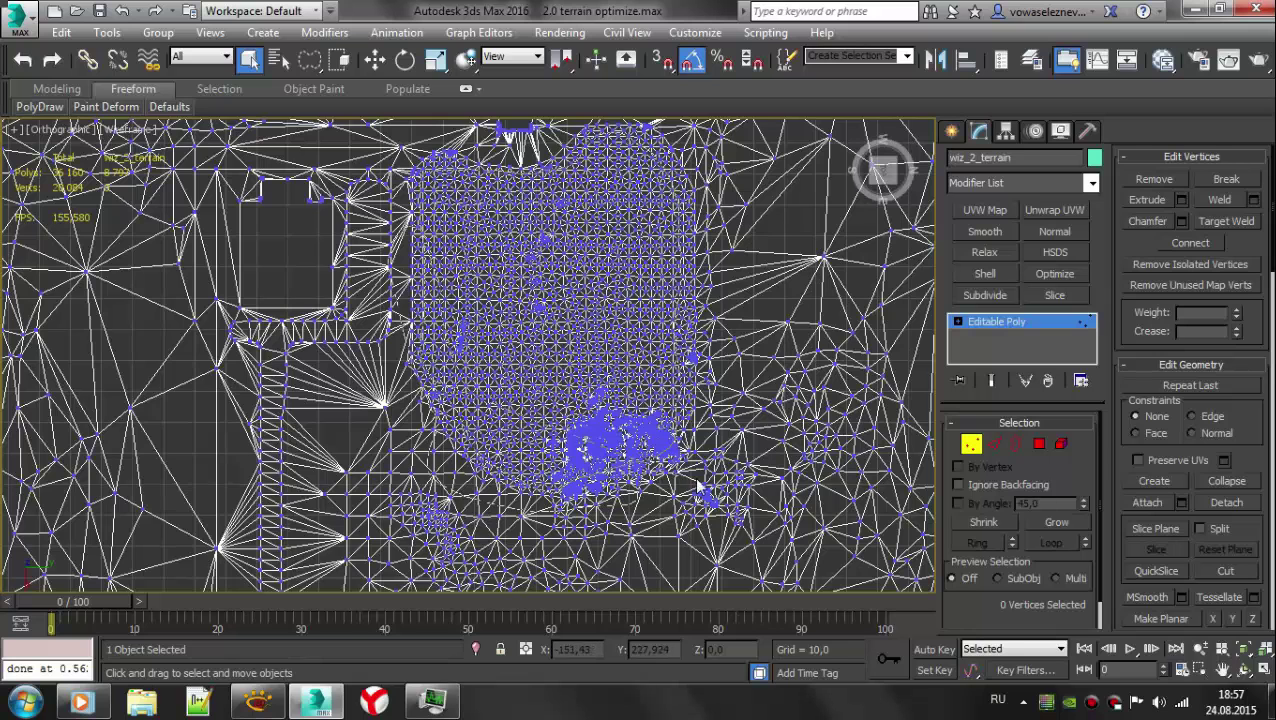
{"action": "key", "text": "ctrl+z"}
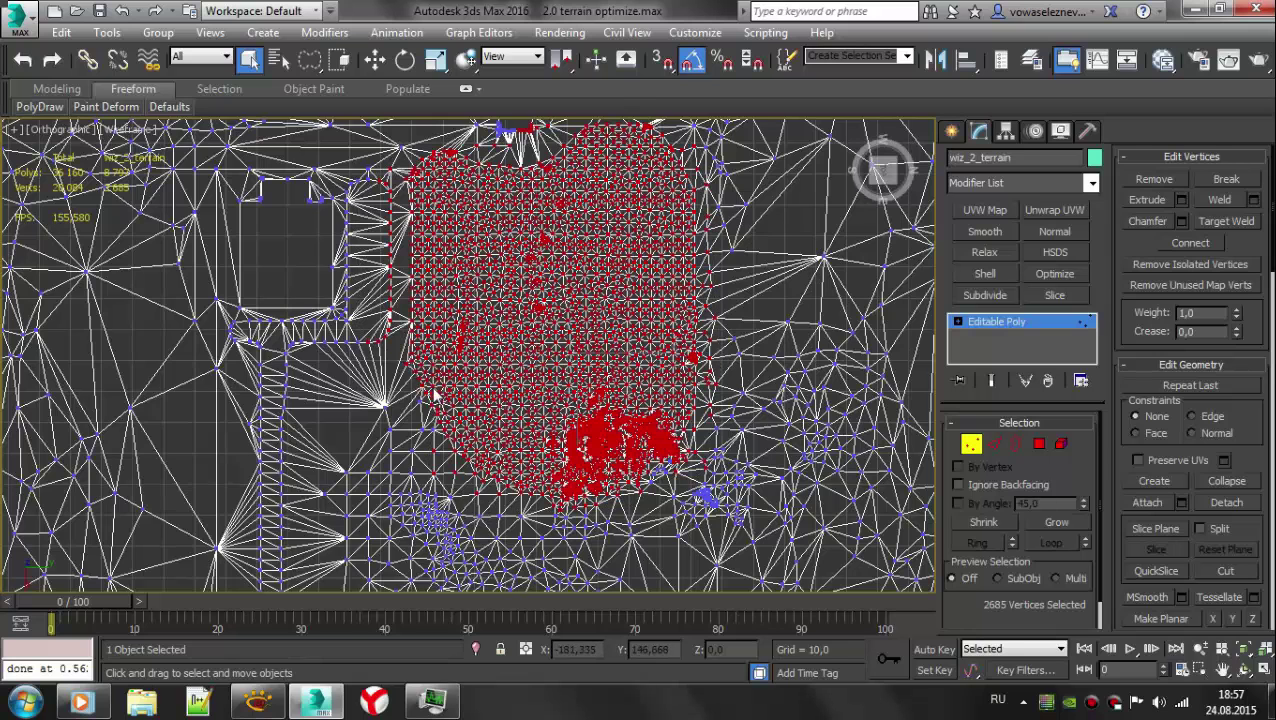
{"action": "key", "text": "ctrl+i"}
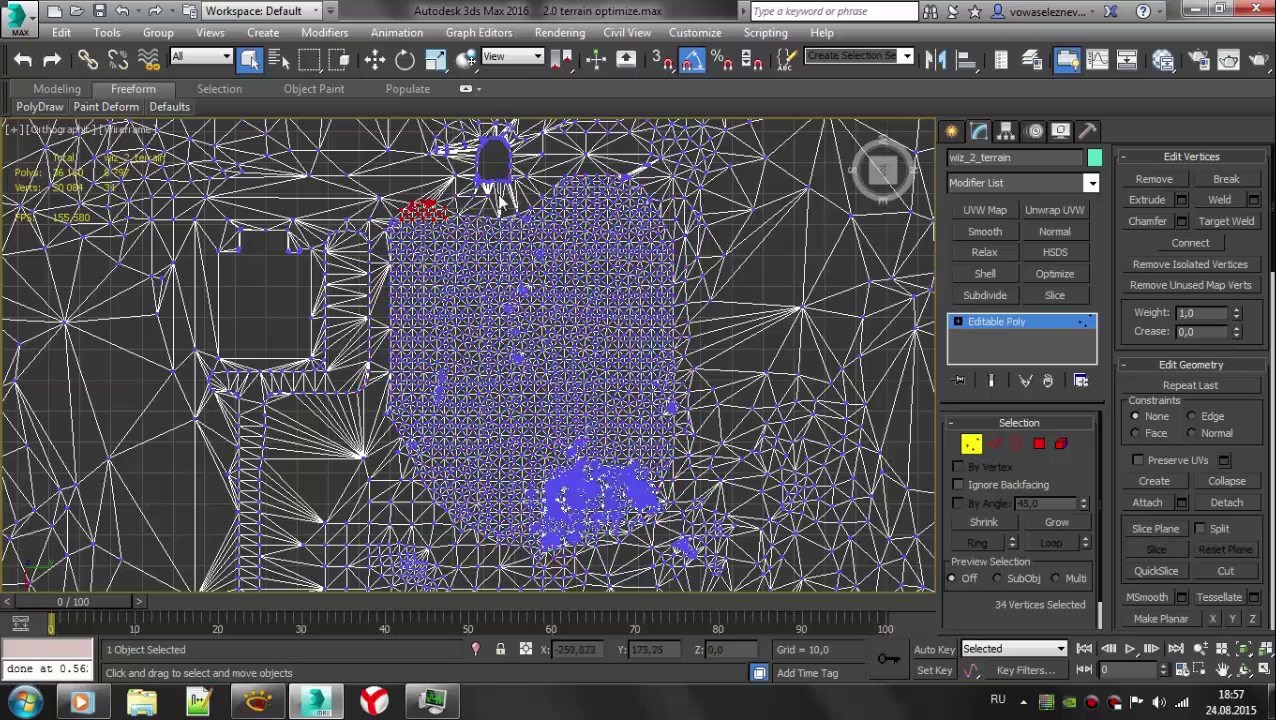
- Switch the viewport to realistic shading and frame the whole terrain
{"action": "scroll", "coordinate": [330, 390], "scroll_direction": "up", "scroll_amount": 2}
{"action": "scroll", "coordinate": [328, 398], "scroll_direction": "up", "scroll_amount": 2}
{"action": "scroll", "coordinate": [325, 403], "scroll_direction": "up", "scroll_amount": 2}
{"action": "middle_click_drag", "start_coordinate": [325, 403], "coordinate": [378, 308], "text": "alt"}
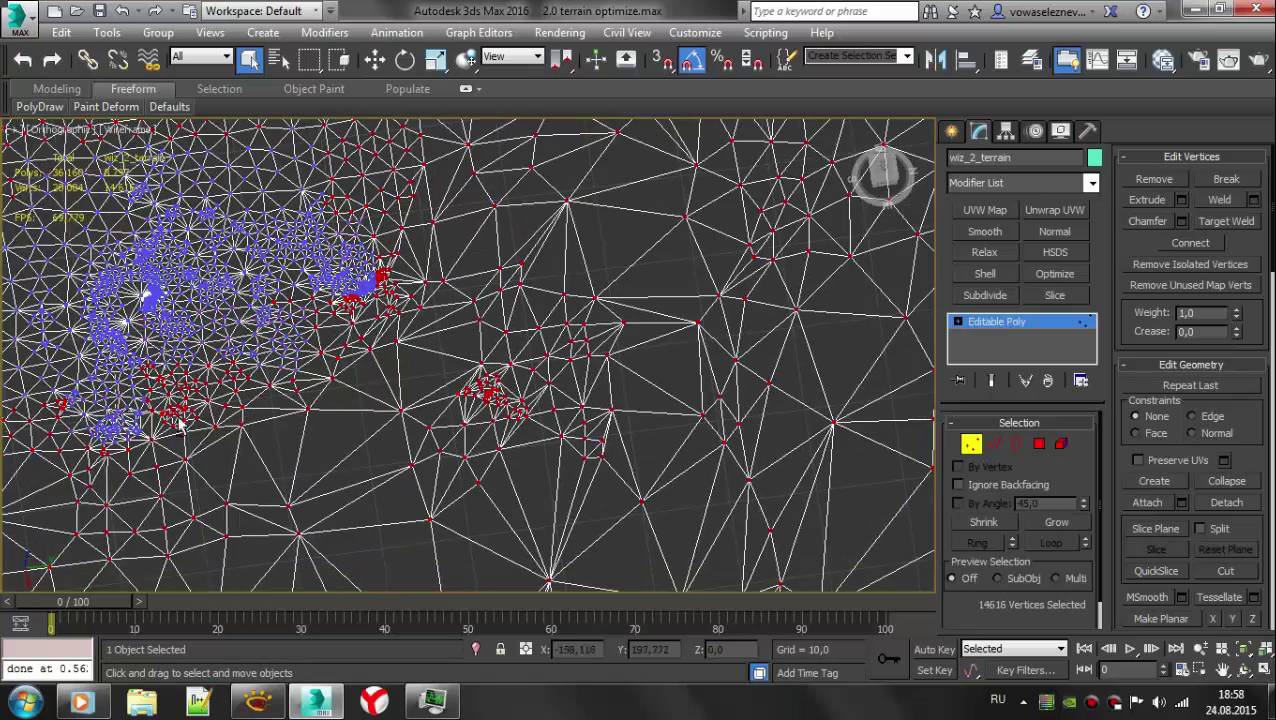
{"action": "key", "text": "F3"}
{"action": "key", "text": "z"}
{"action": "middle_click_drag", "start_coordinate": [515, 322], "coordinate": [483, 414], "text": "alt"}
{"action": "key", "text": "alt+w"}
{"action": "key", "text": "alt+w"}
{"action": "scroll", "coordinate": [634, 403], "scroll_direction": "up", "scroll_amount": 5}
{"action": "scroll", "coordinate": [584, 470], "scroll_direction": "up", "scroll_amount": 3}
- Weld the selected vertices with a 0,01 threshold
{"action": "key", "text": "ctrl+shift+w"}
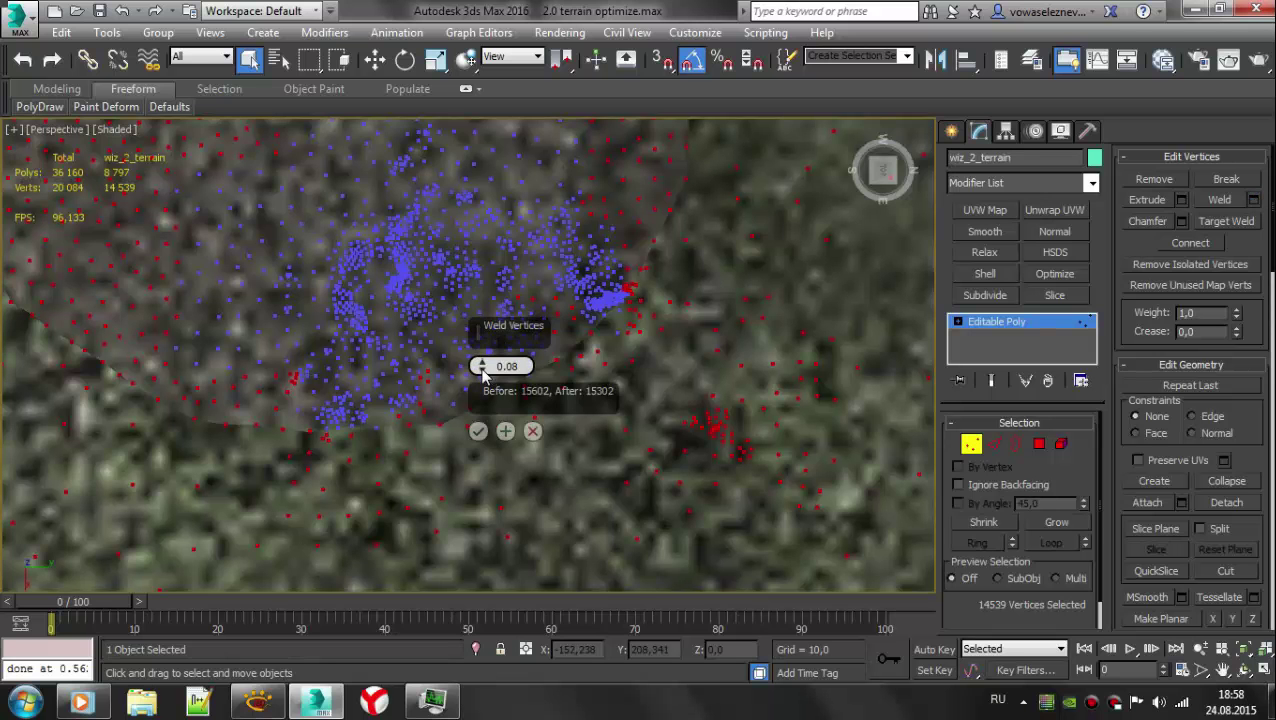
{"action": "left_click_drag", "start_coordinate": [483, 372], "coordinate": [482, 388]}
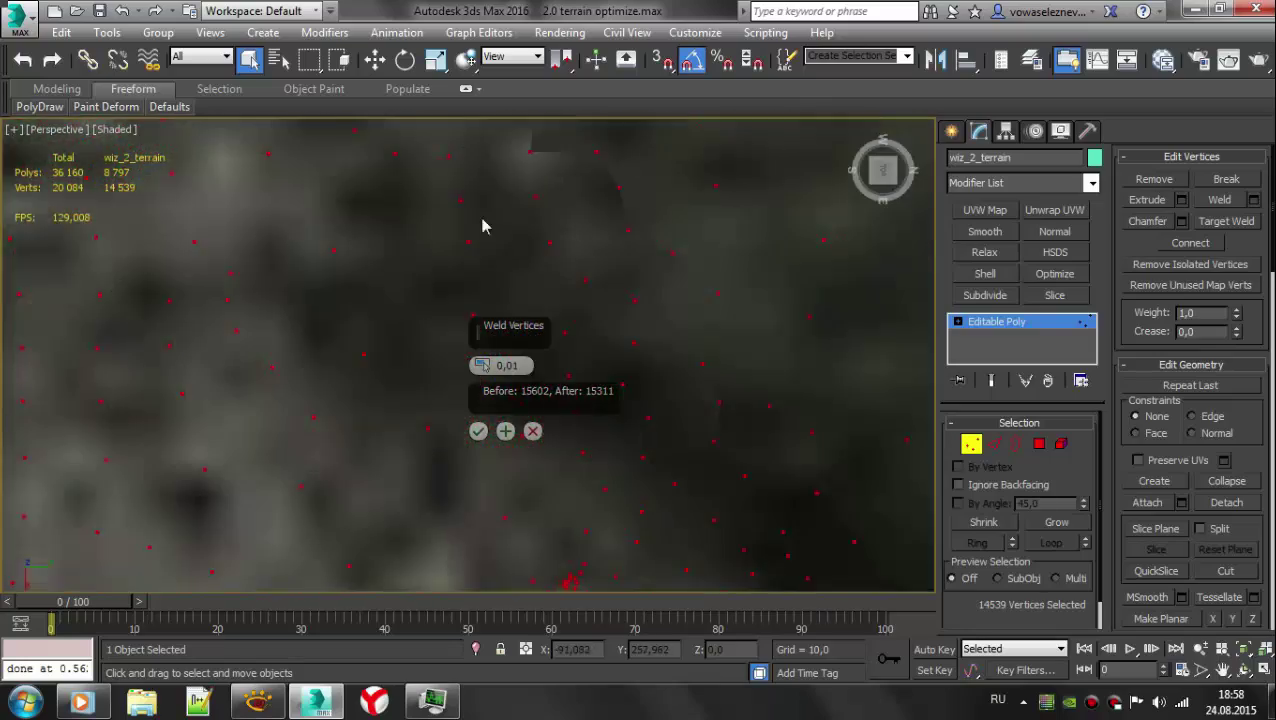
{"action": "left_click", "coordinate": [478, 431]}
{"action": "key", "text": "3"}
{"action": "scroll", "coordinate": [555, 396], "scroll_direction": "down", "scroll_amount": 8}
- Select the two vertices across the lower-edge border gap and weld them with the Weld settings
{"action": "left_click", "coordinate": [533, 355]}
{"action": "scroll", "coordinate": [560, 330], "scroll_direction": "up", "scroll_amount": 5}
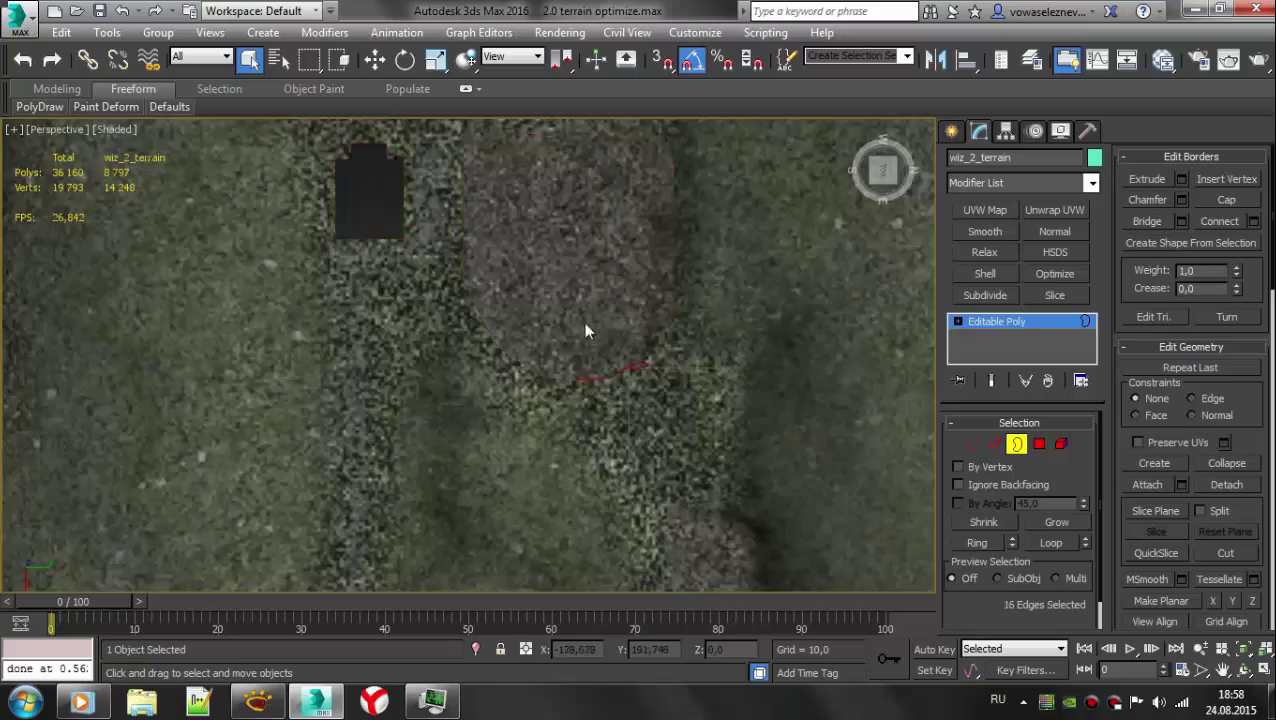
{"action": "scroll", "coordinate": [686, 420], "scroll_direction": "up", "scroll_amount": 5}
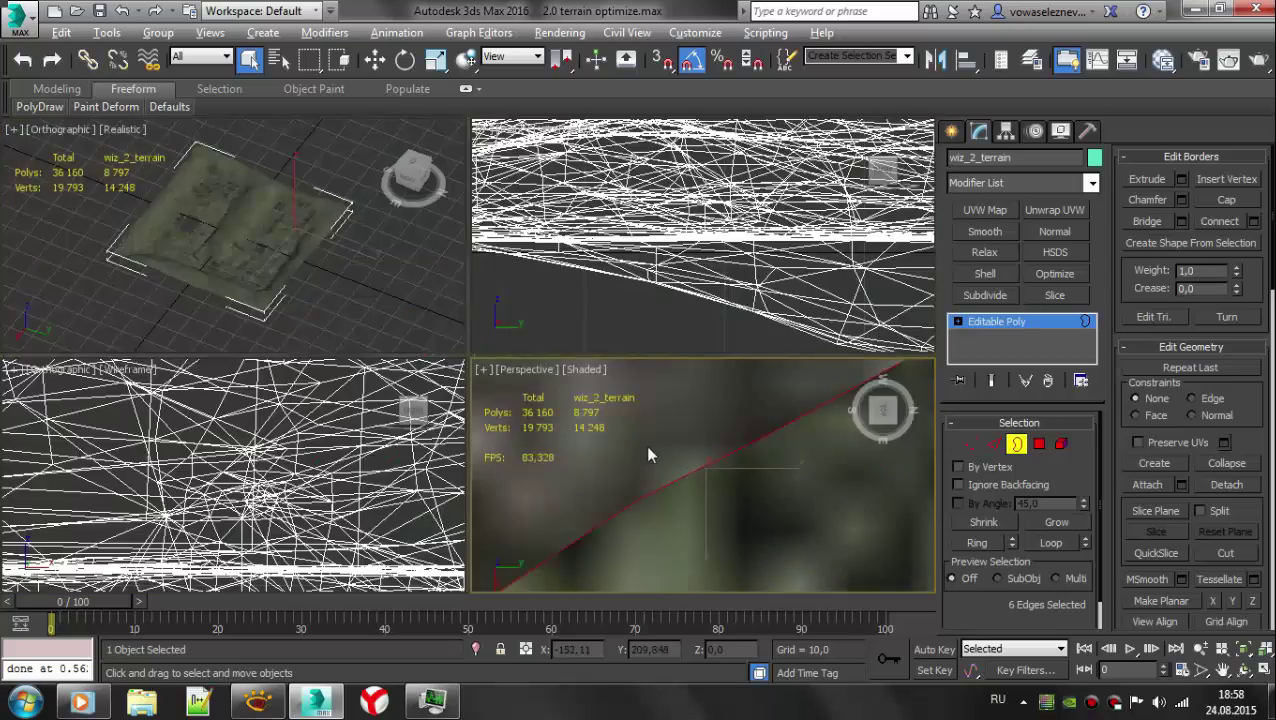
{"action": "scroll", "coordinate": [643, 368], "scroll_direction": "down", "scroll_amount": 5}
{"action": "key", "text": "1"}
{"action": "key", "text": "F4"}
{"action": "scroll", "coordinate": [643, 368], "scroll_direction": "down", "scroll_amount": 8}
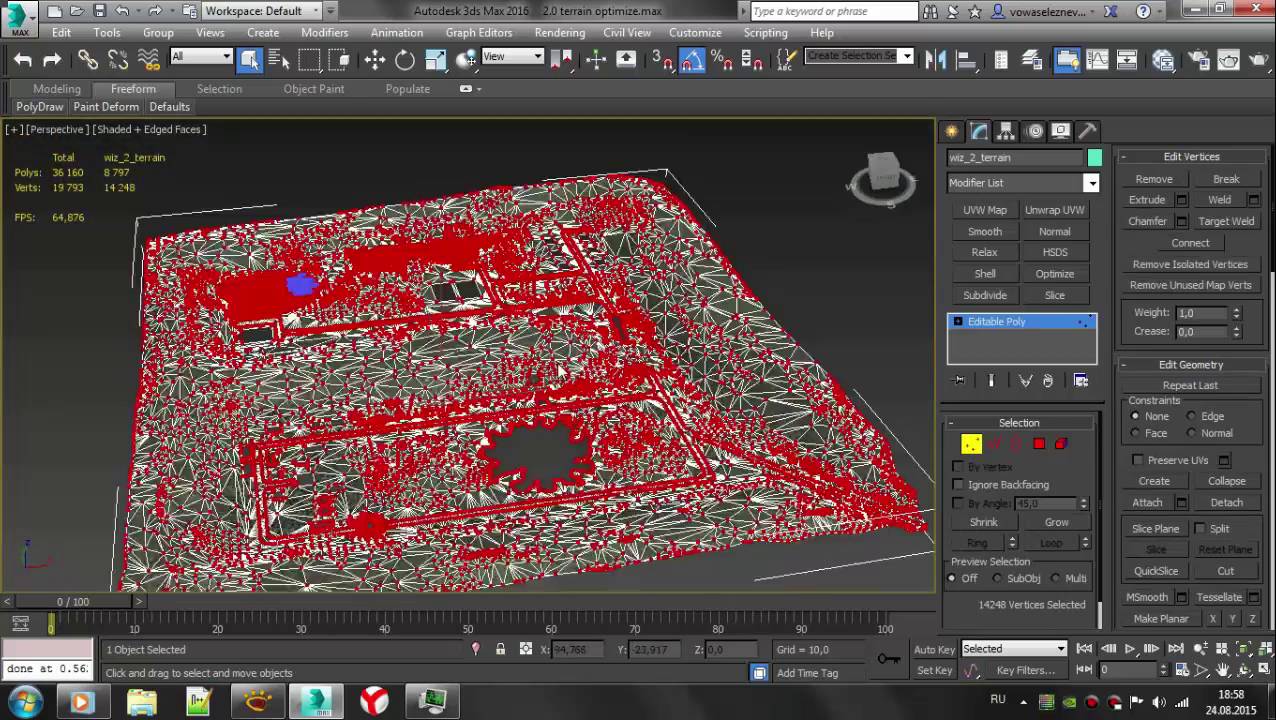
{"action": "scroll", "coordinate": [643, 368], "scroll_direction": "down", "scroll_amount": 2}
{"action": "scroll", "coordinate": [421, 413], "scroll_direction": "up", "scroll_amount": 8}
{"action": "scroll", "coordinate": [421, 413], "scroll_direction": "up", "scroll_amount": 3}
{"action": "left_click", "coordinate": [533, 400]}
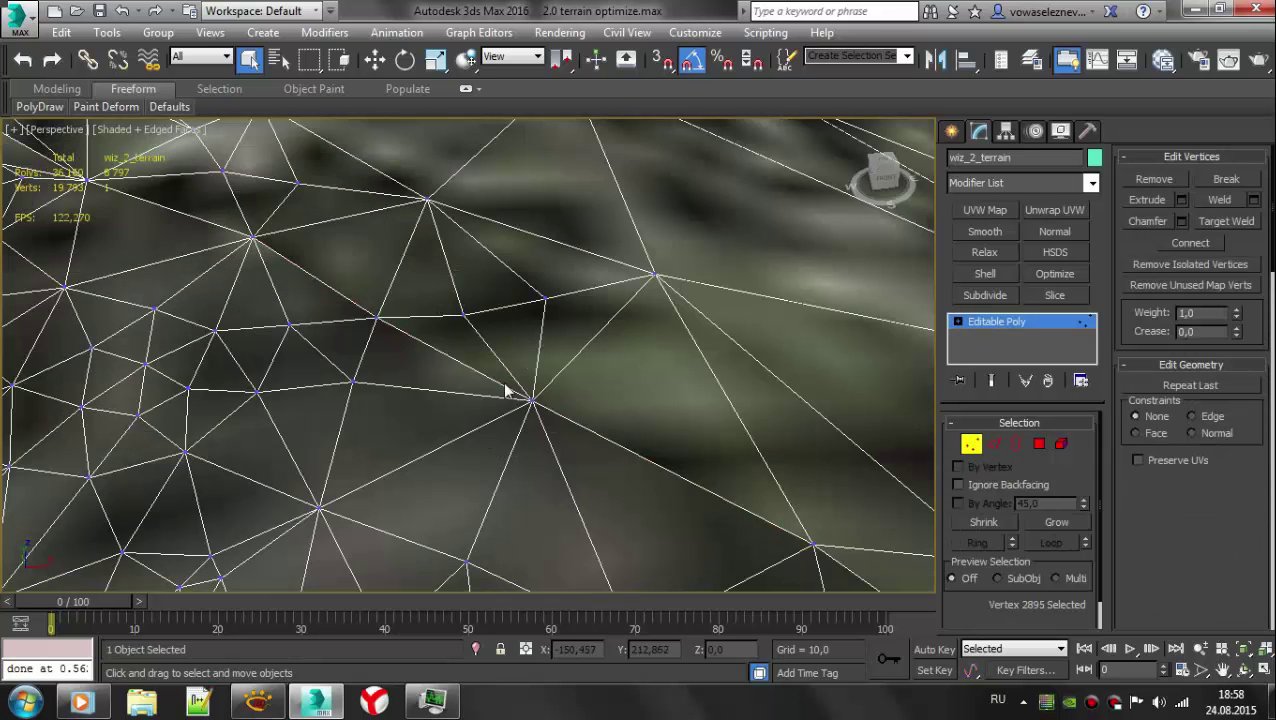
{"action": "left_click", "coordinate": [1253, 199]}
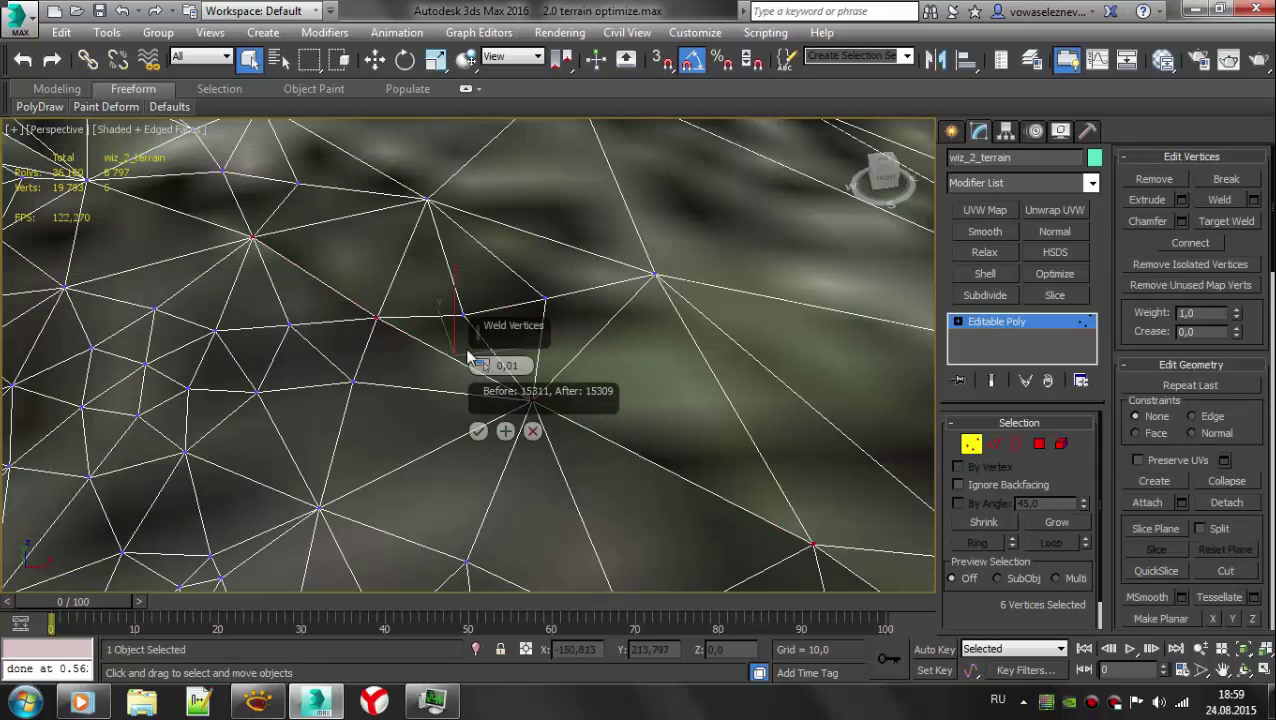
{"action": "left_click", "coordinate": [478, 431]}
- Check the open border around the gap, then weld the vertices near the remaining gap
{"action": "key", "text": "3"}
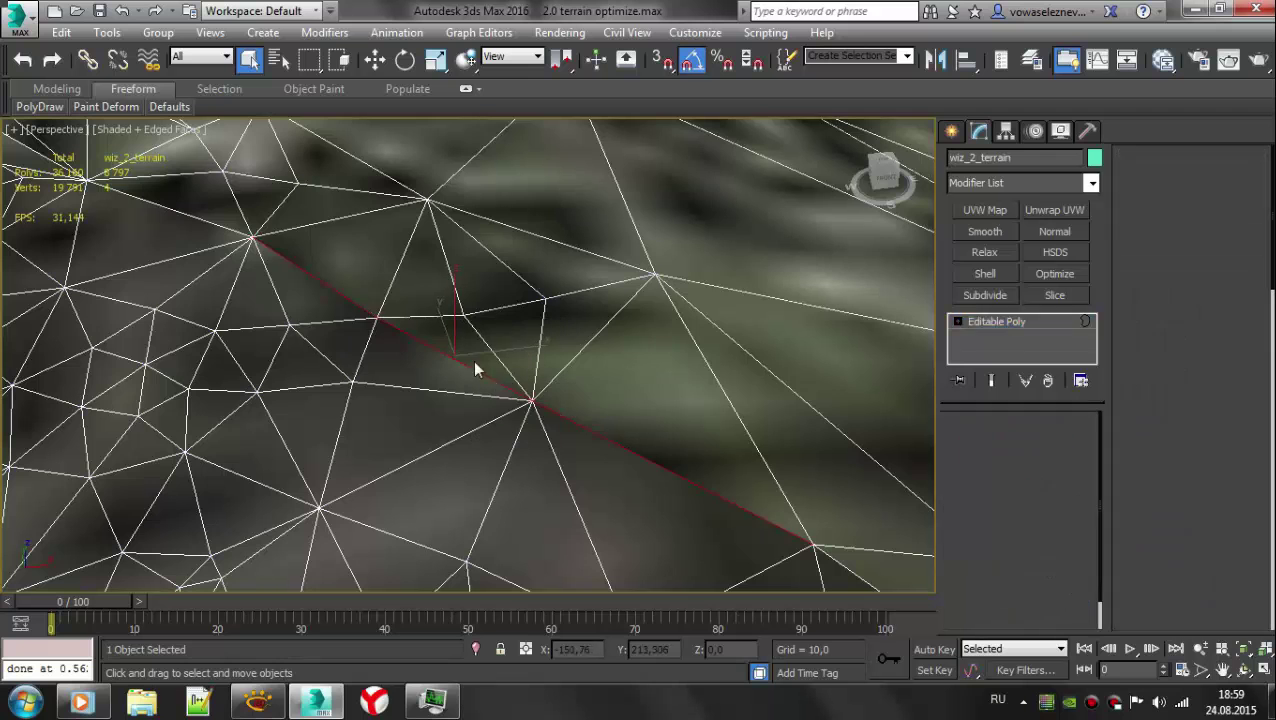
{"action": "left_click_drag", "start_coordinate": [213, 268], "coordinate": [473, 491]}
{"action": "scroll", "coordinate": [434, 402], "scroll_direction": "down", "scroll_amount": 3}
{"action": "scroll", "coordinate": [434, 402], "scroll_direction": "up", "scroll_amount": 3}
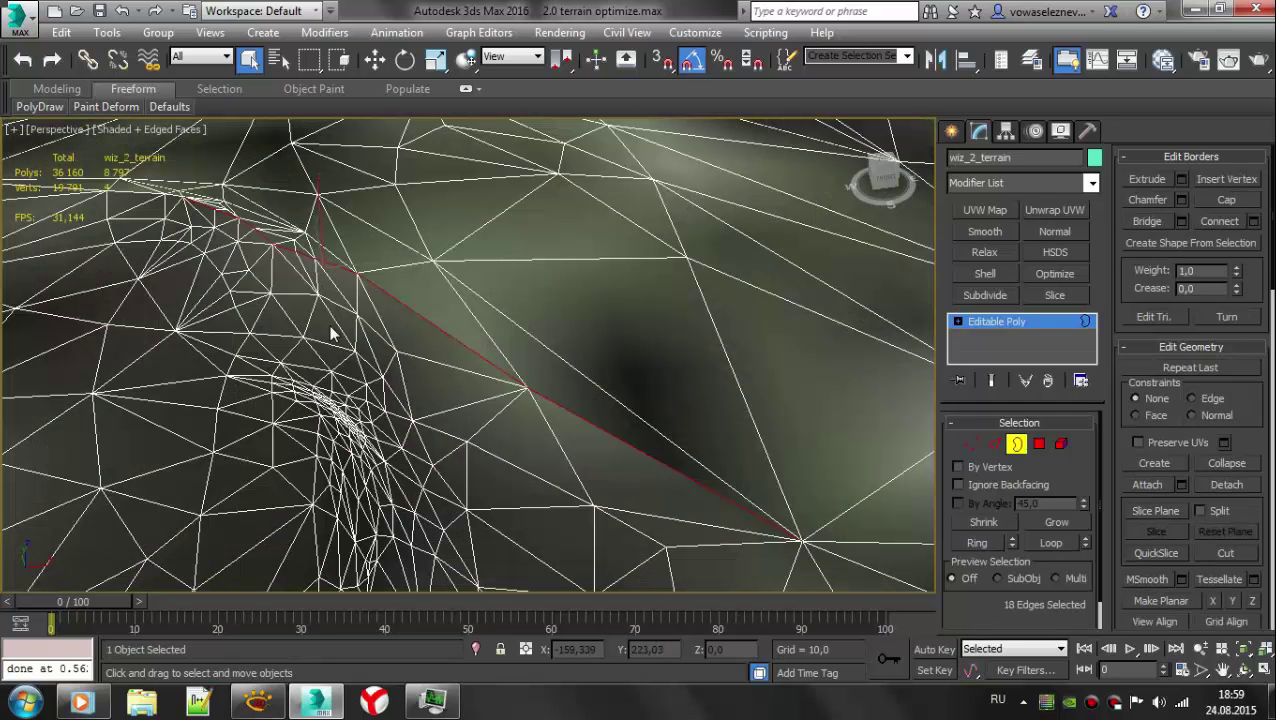
{"action": "key", "text": "1"}
{"action": "left_click_drag", "start_coordinate": [745, 490], "coordinate": [840, 588]}
{"action": "left_click", "coordinate": [1207, 203]}
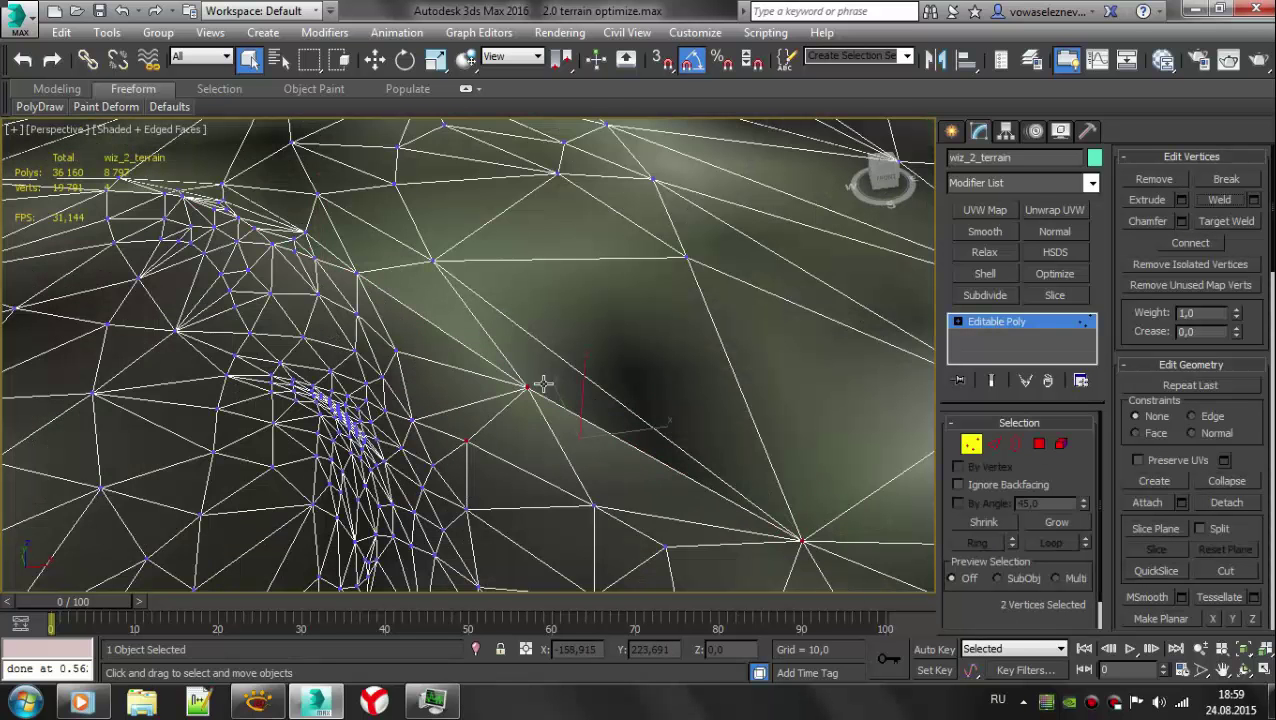
- On another border stretch, weld the selected gap vertices into one
{"action": "middle_click_drag", "start_coordinate": [375, 296], "coordinate": [502, 354], "text": "alt"}
{"action": "key", "text": "3"}
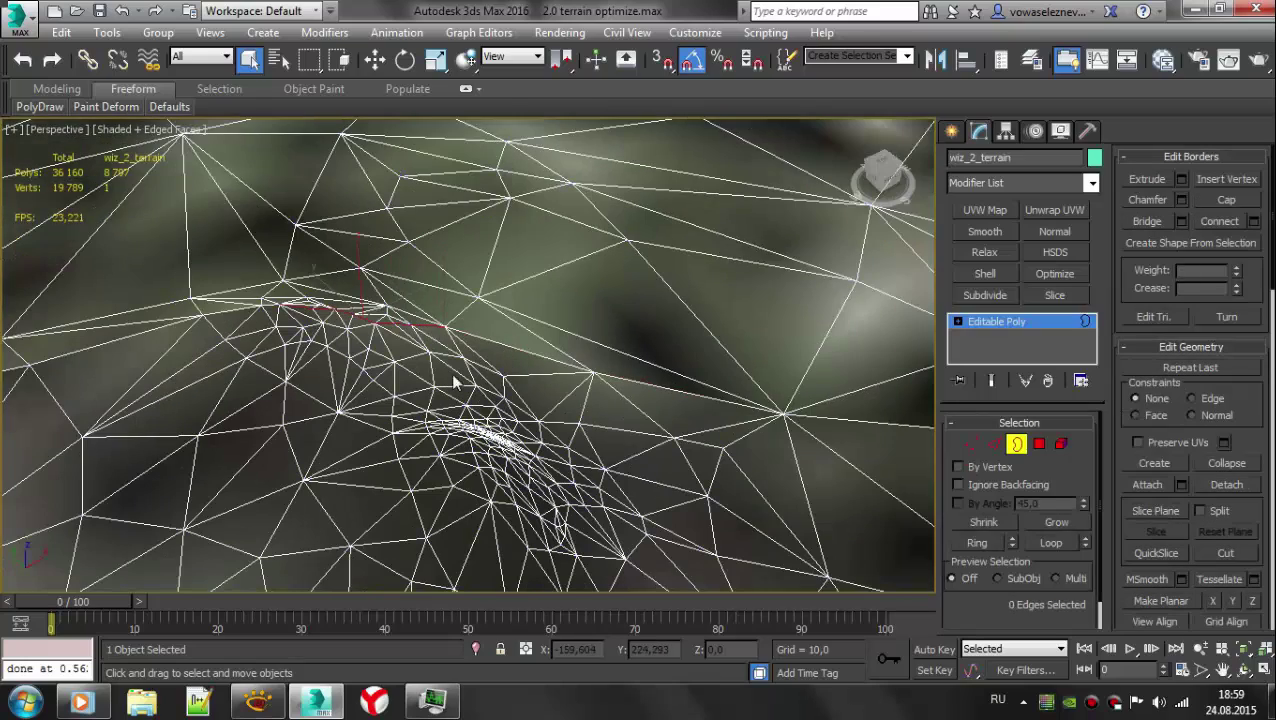
{"action": "scroll", "coordinate": [440, 376], "scroll_direction": "up", "scroll_amount": 5}
{"action": "scroll", "coordinate": [380, 365], "scroll_direction": "up", "scroll_amount": 2}
{"action": "key", "text": "1"}
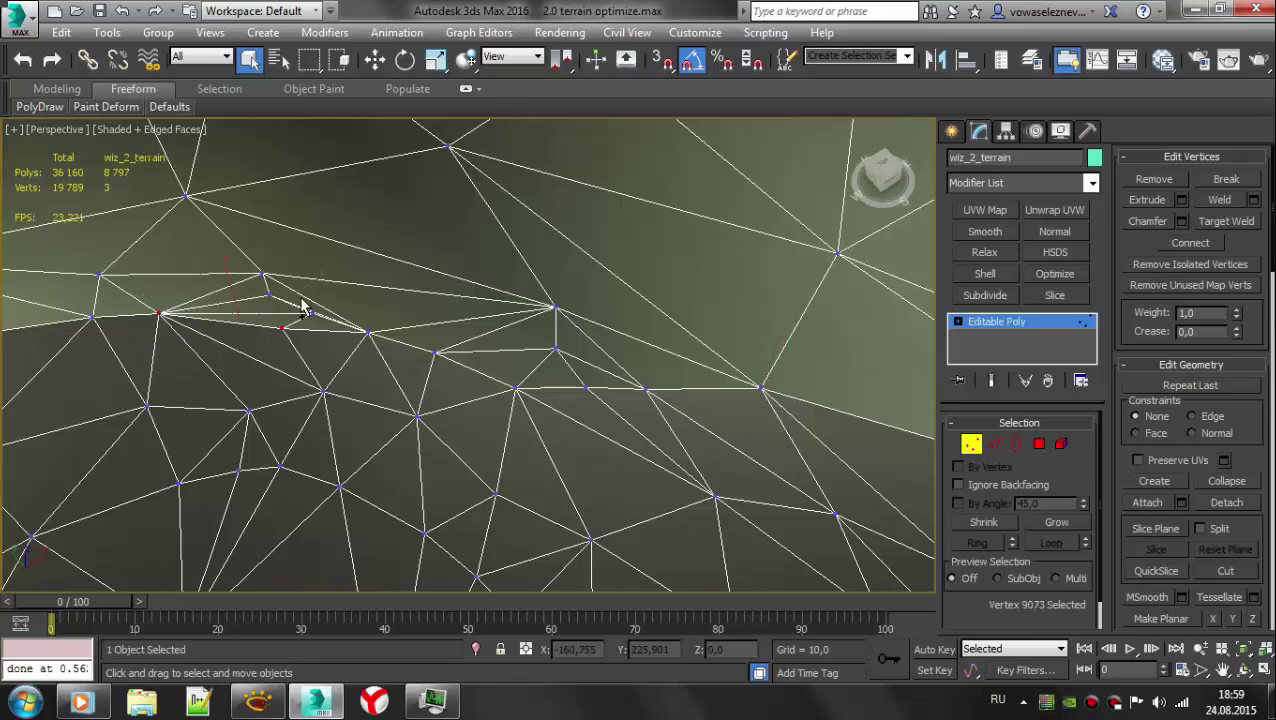
{"action": "left_click", "coordinate": [1256, 201]}
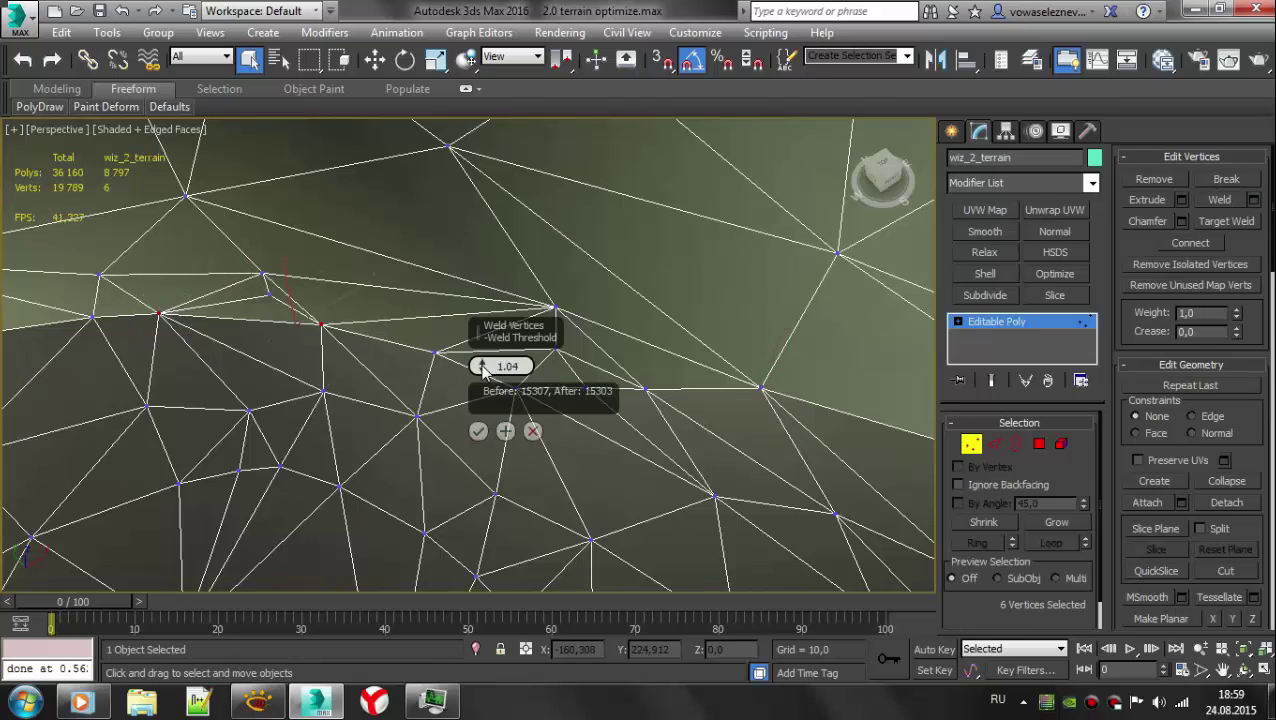
{"action": "key", "text": "Return"}
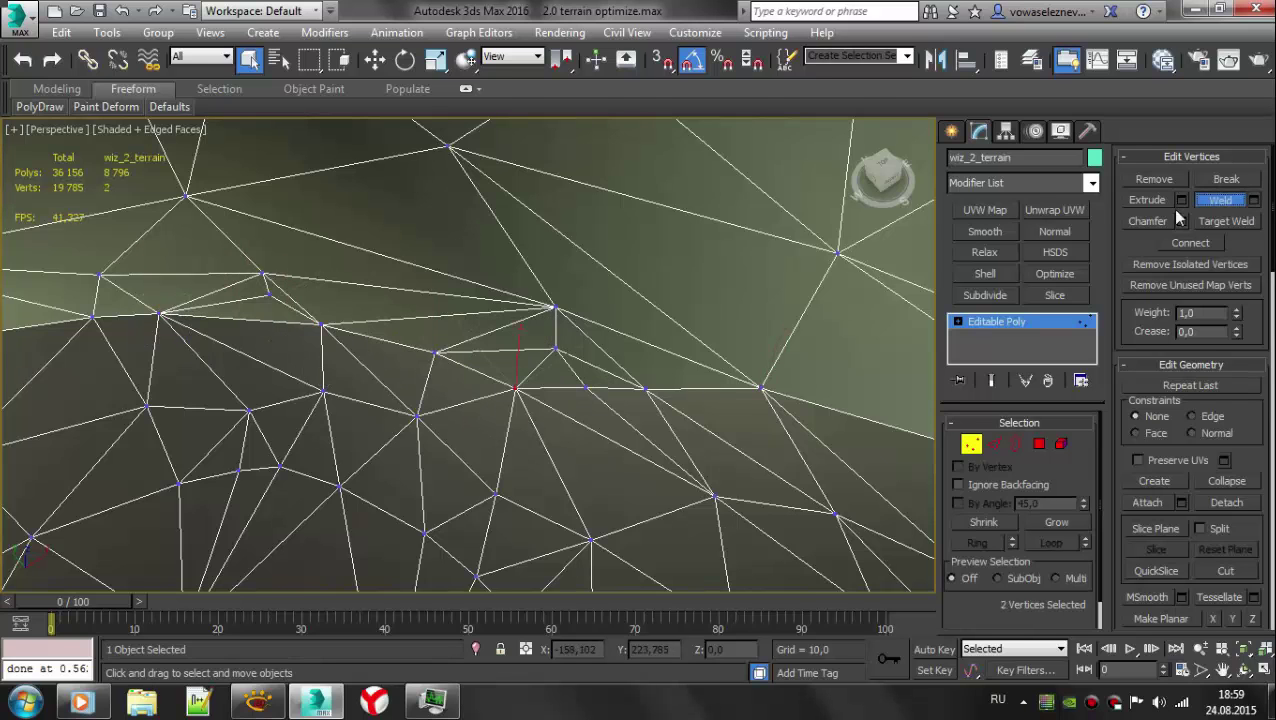
{"action": "key", "text": "semicolon"}
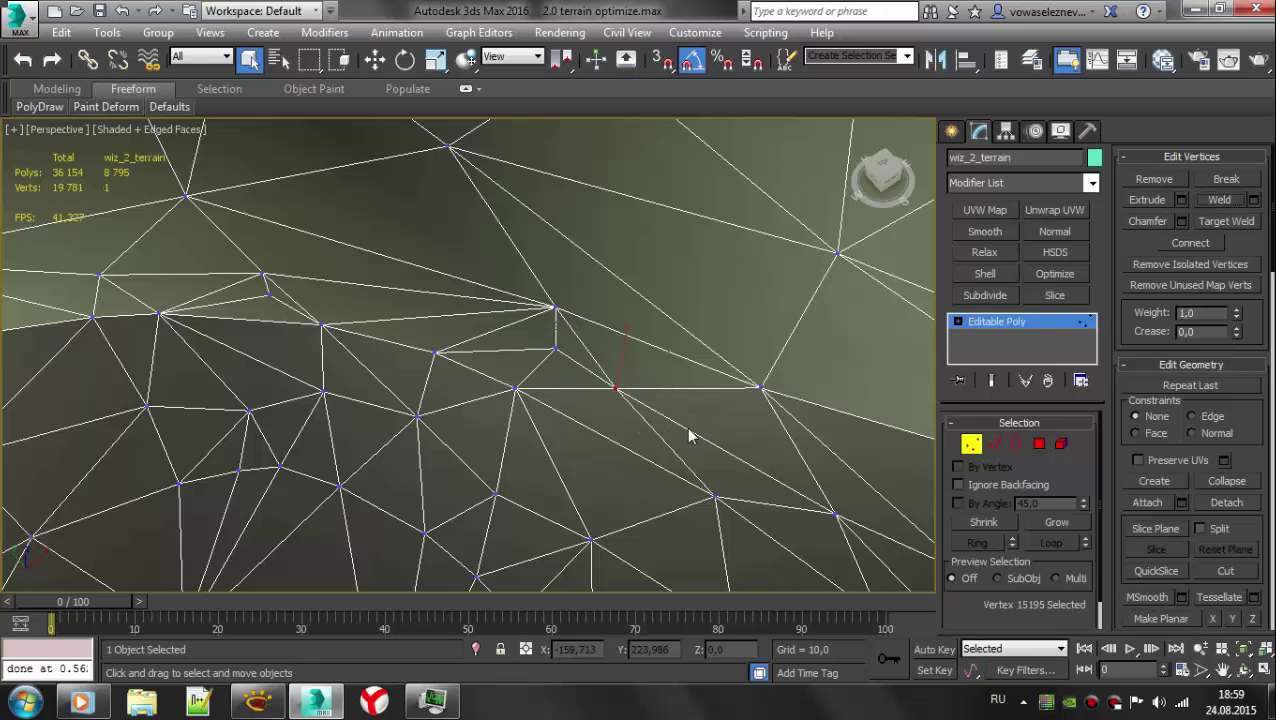
- Find another open gap at border level and pick a vertex on its edge
{"action": "scroll", "coordinate": [723, 430], "scroll_direction": "up", "scroll_amount": 3}
{"action": "scroll", "coordinate": [424, 333], "scroll_direction": "up", "scroll_amount": 5}
{"action": "key", "text": "3"}
{"action": "scroll", "coordinate": [424, 333], "scroll_direction": "down", "scroll_amount": 5}
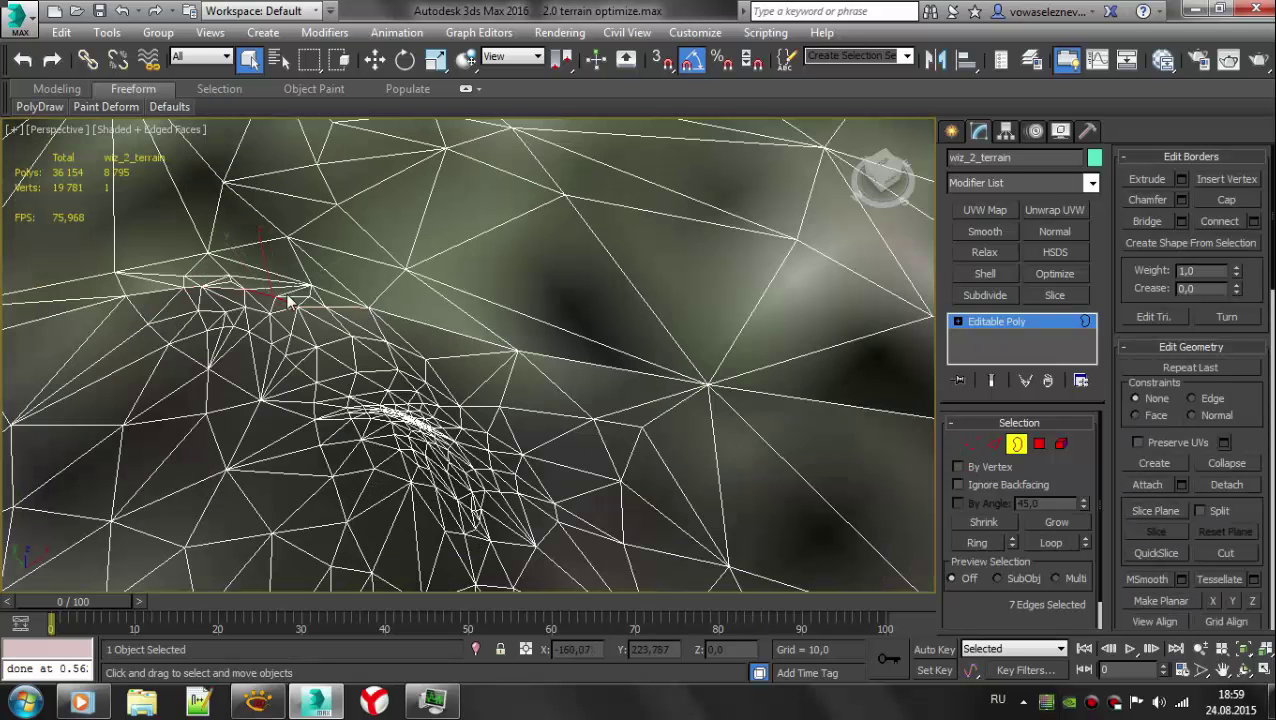
{"action": "left_click", "coordinate": [362, 330]}
{"action": "key", "text": "1"}
{"action": "left_click", "coordinate": [223, 273]}
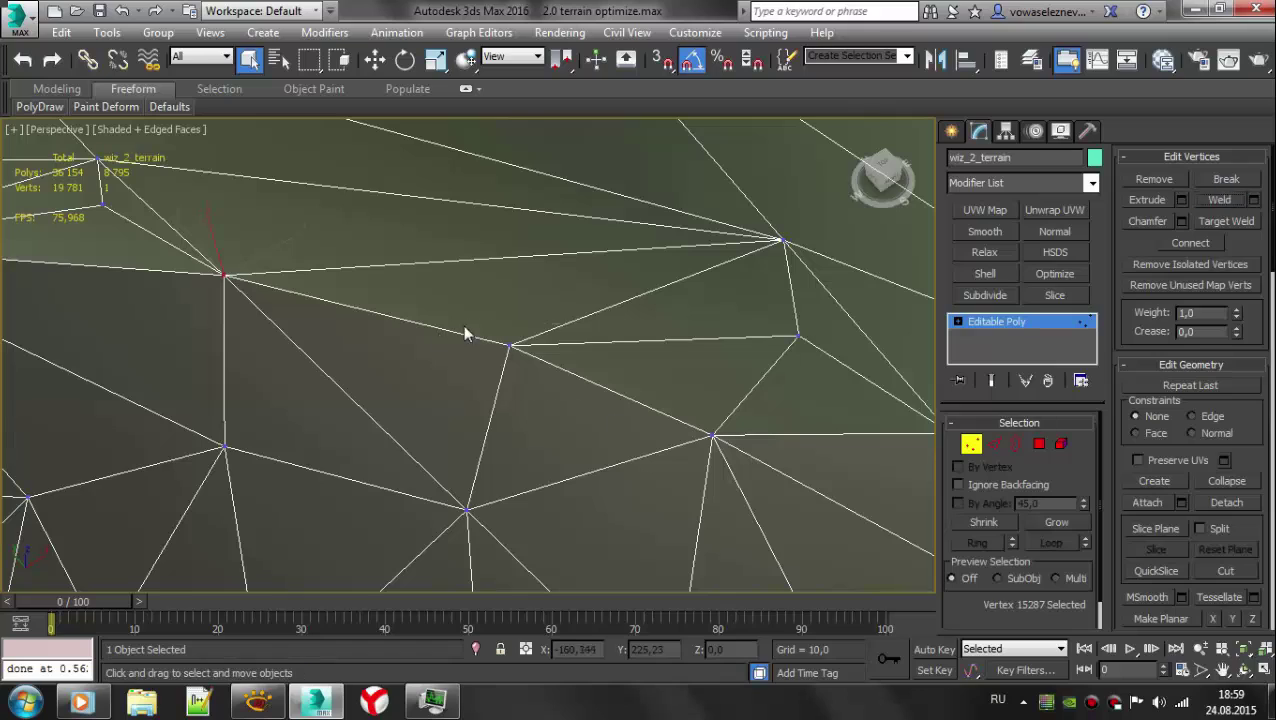
- Select the vertex beside the remaining gap, then add a Subdivide modifier to the terrain
{"action": "key", "text": "3"}
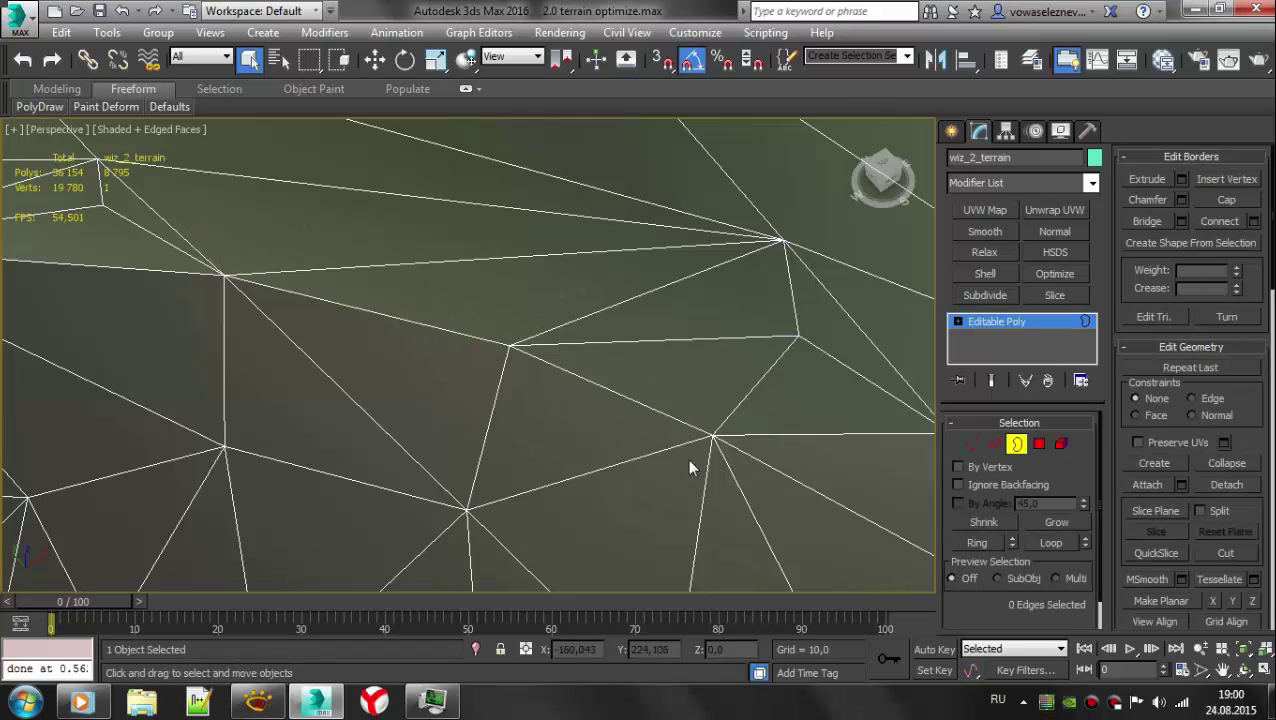
{"action": "scroll", "coordinate": [281, 368], "scroll_direction": "down", "scroll_amount": 5}
{"action": "scroll", "coordinate": [281, 368], "scroll_direction": "up", "scroll_amount": 8}
{"action": "key", "text": "1"}
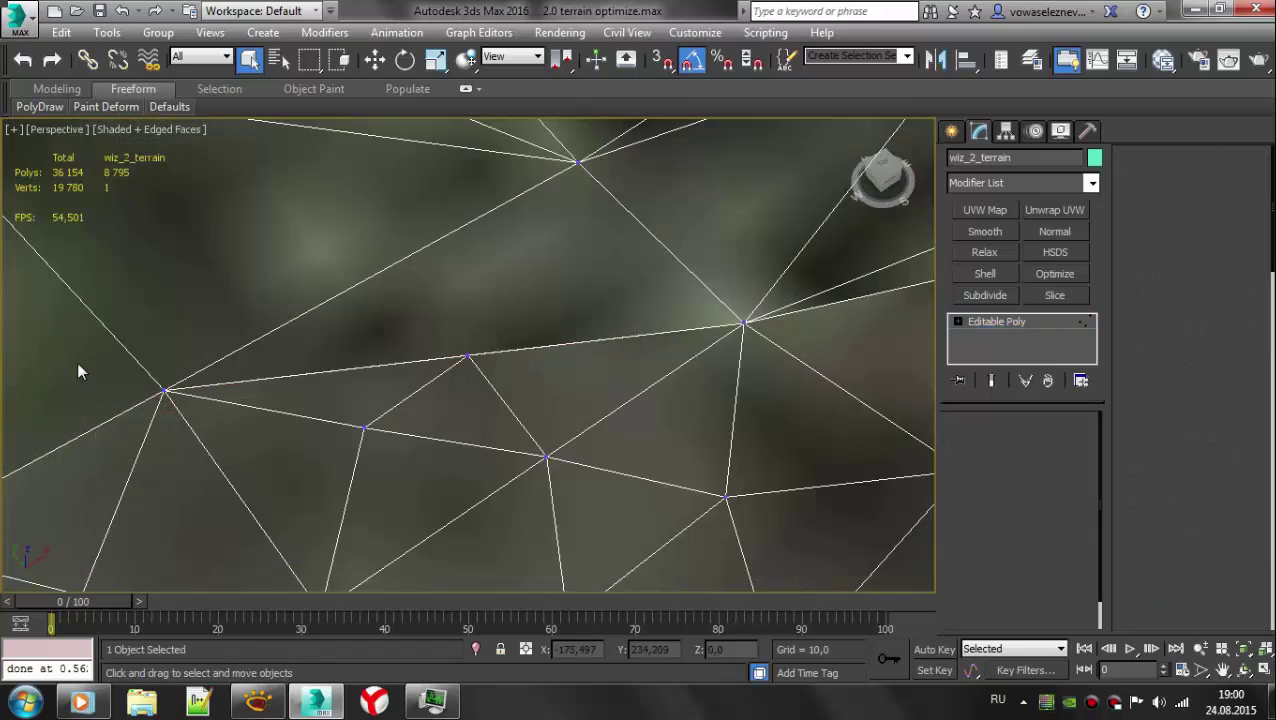
{"action": "left_click", "coordinate": [163, 390]}
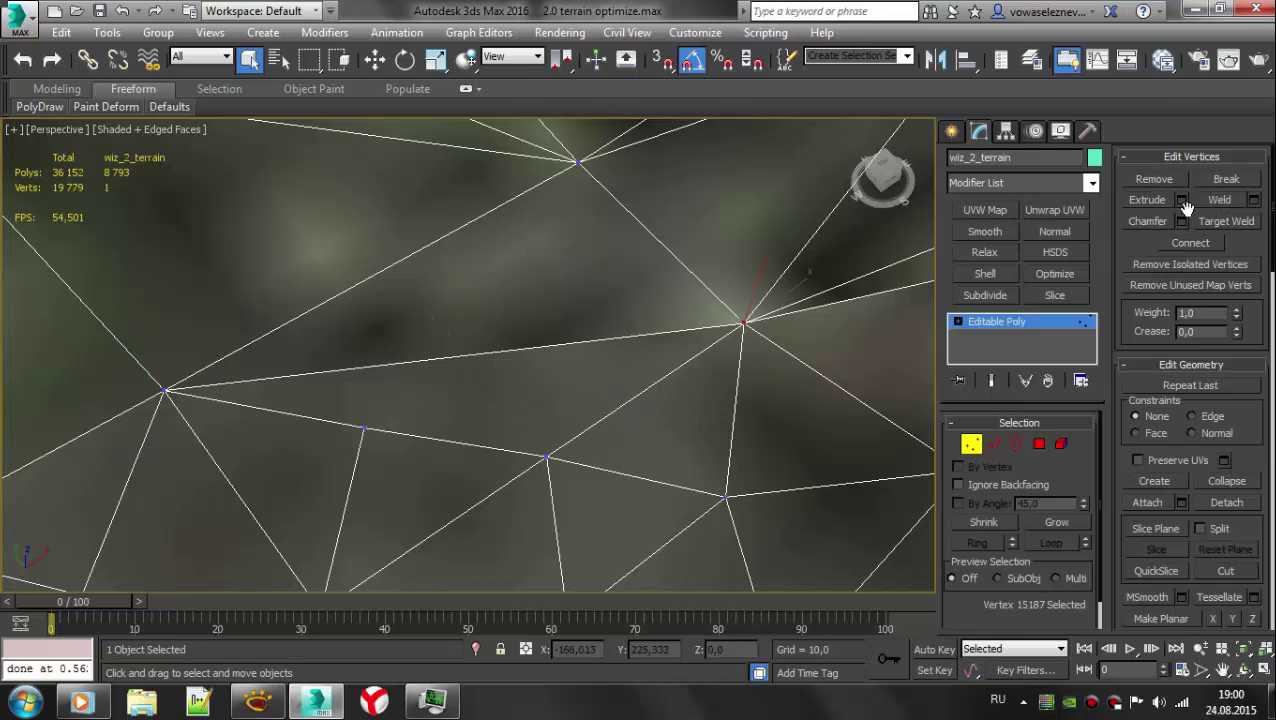
{"action": "key", "text": "2"}
{"action": "key", "text": "1"}
{"action": "left_click", "coordinate": [163, 390]}
{"action": "left_click", "coordinate": [984, 295]}
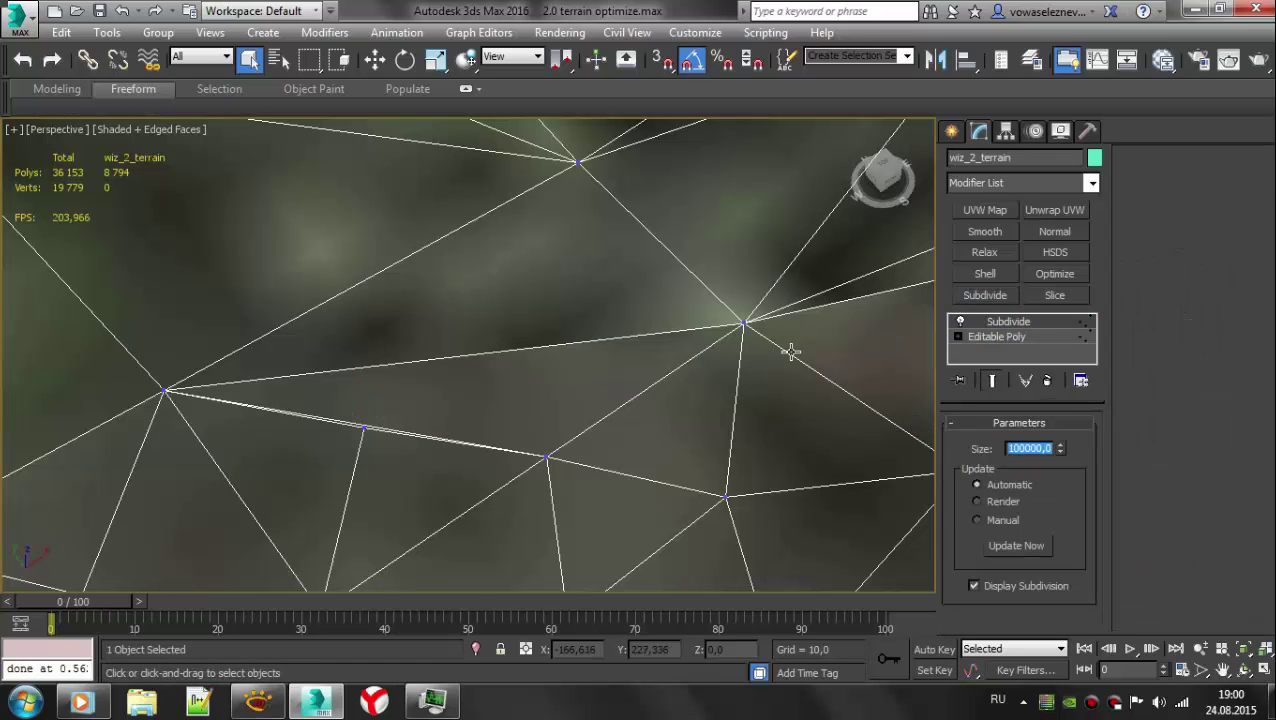
- Collapse the terrain back to Editable Poly and remove a stray vertex
{"action": "right_click", "coordinate": [505, 327]}
{"action": "left_click", "coordinate": [746, 530]}
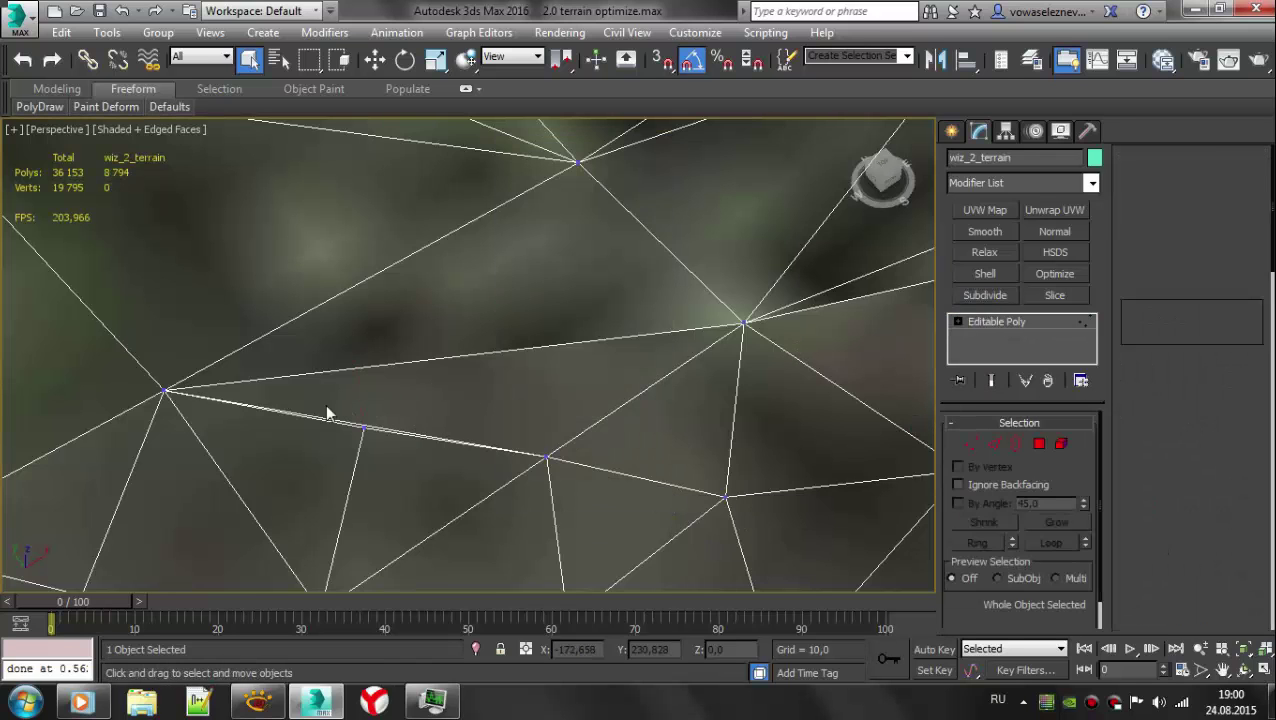
{"action": "key", "text": "1"}
{"action": "key", "text": "w"}
{"action": "left_click", "coordinate": [362, 428]}
{"action": "key", "text": "BackSpace"}
- Clear the edge selection and toggle shading and edge overlay to inspect the border
{"action": "key", "text": "2"}
{"action": "left_click", "coordinate": [500, 400]}
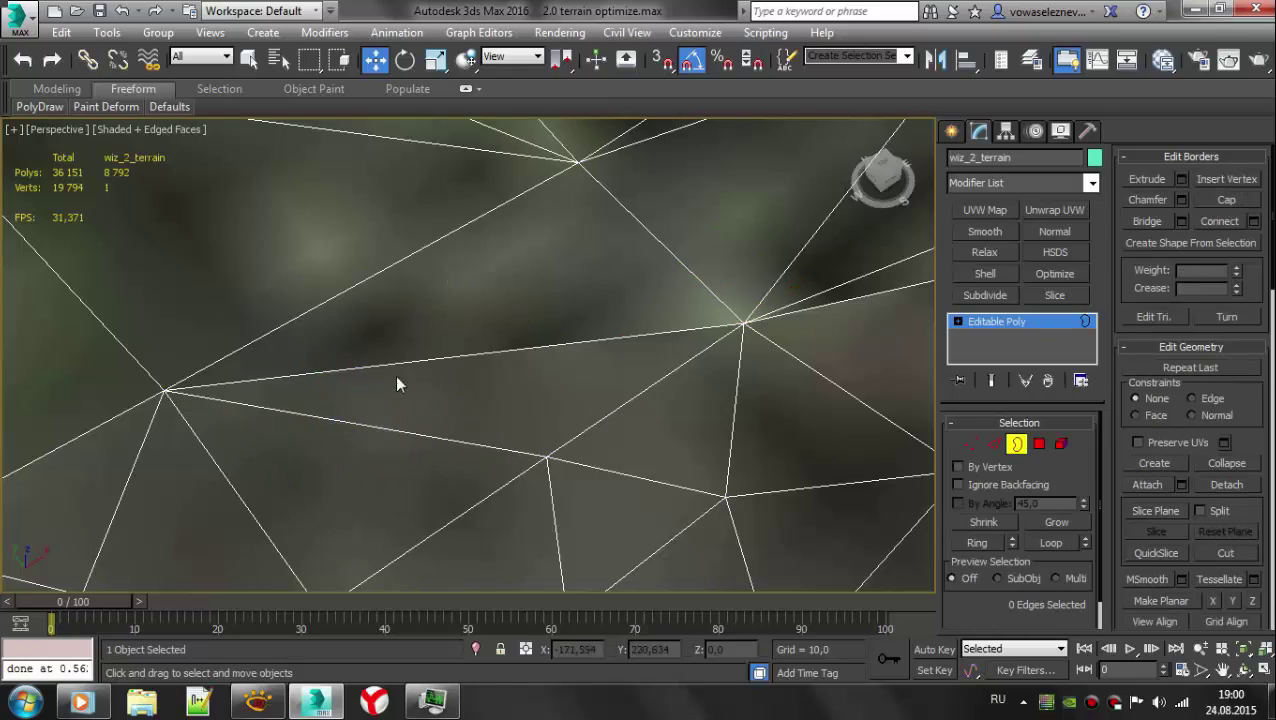
{"action": "key", "text": "3"}
{"action": "key", "text": "F3"}
{"action": "key", "text": "F3"}
{"action": "middle_click_drag", "start_coordinate": [376, 390], "coordinate": [440, 345]}
{"action": "key", "text": "F4"}
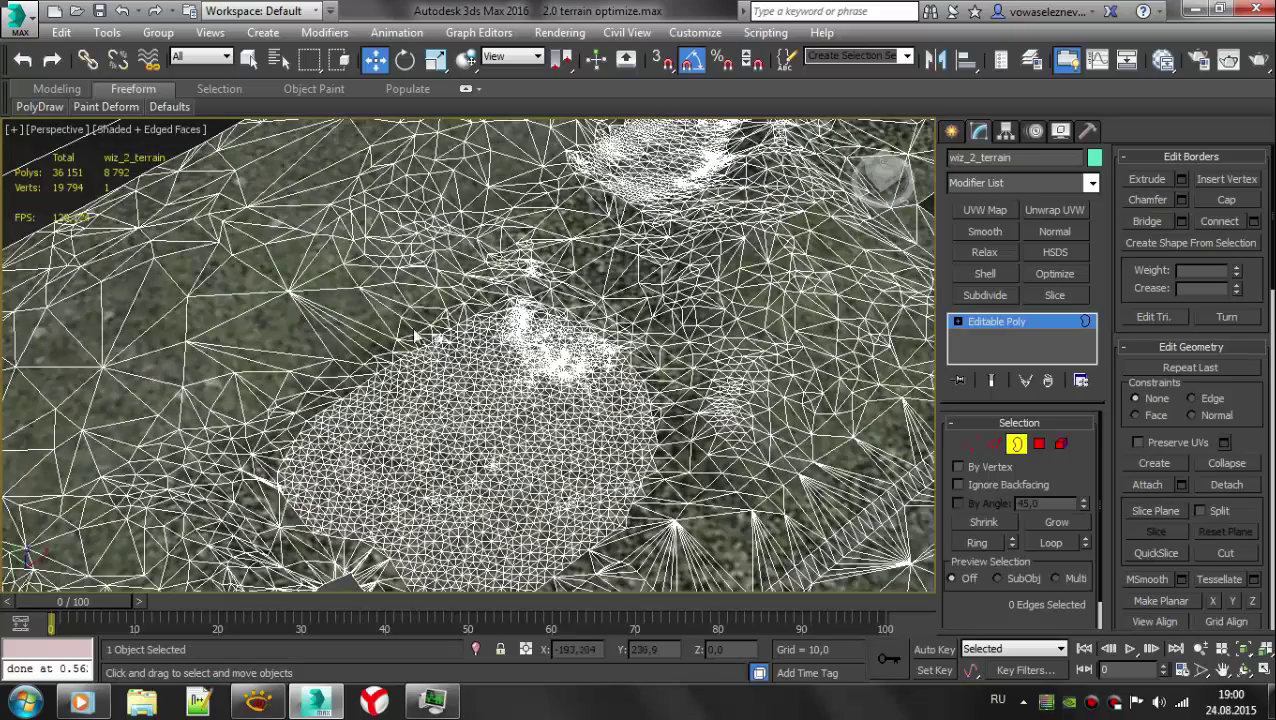
{"action": "scroll", "coordinate": [410, 454], "scroll_direction": "up", "scroll_amount": 3}
{"action": "scroll", "coordinate": [311, 336], "scroll_direction": "up", "scroll_amount": 3}
{"action": "scroll", "coordinate": [570, 447], "scroll_direction": "up", "scroll_amount": 2}
{"action": "key", "text": "F4"}
{"action": "scroll", "coordinate": [598, 454], "scroll_direction": "down", "scroll_amount": 2}
{"action": "key", "text": "F4"}
{"action": "scroll", "coordinate": [672, 461], "scroll_direction": "up", "scroll_amount": 2}
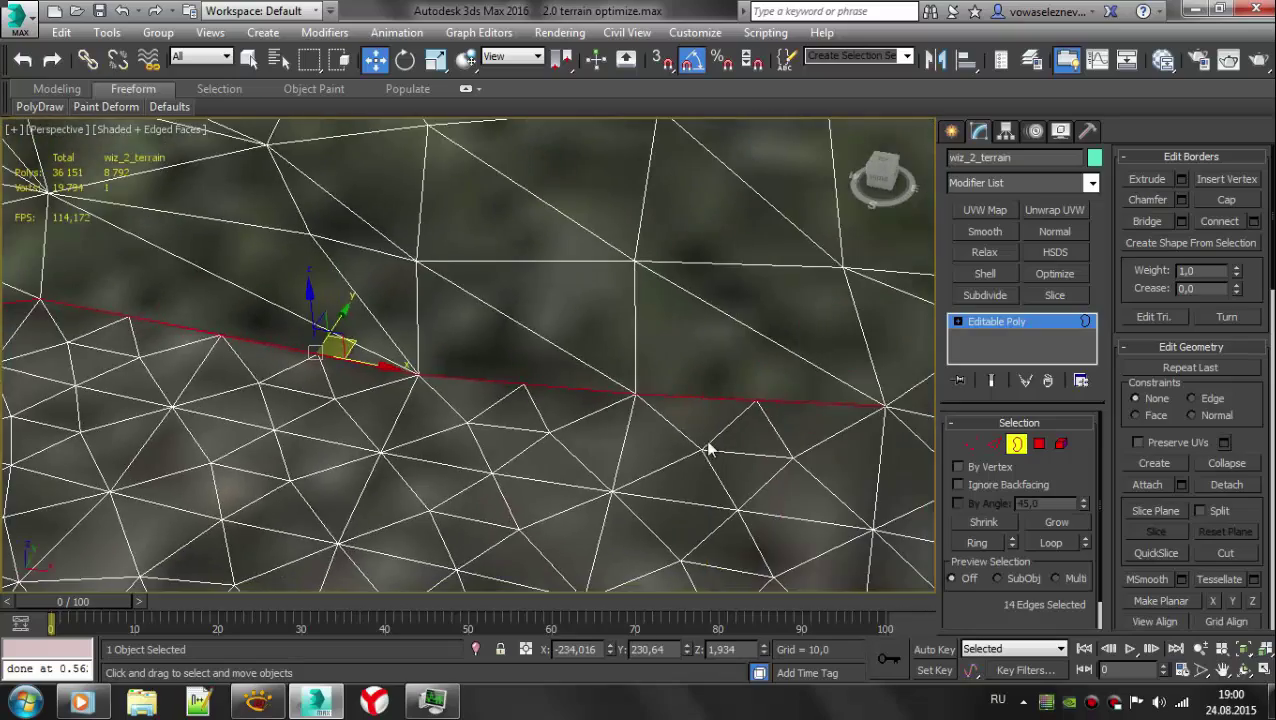
{"action": "scroll", "coordinate": [690, 445], "scroll_direction": "up", "scroll_amount": 3}
- Select four vertices along the border gap and remove them
{"action": "key", "text": "1"}
{"action": "left_click", "coordinate": [614, 448], "text": "ctrl"}
{"action": "middle_click_drag", "start_coordinate": [200, 370], "coordinate": [424, 441]}
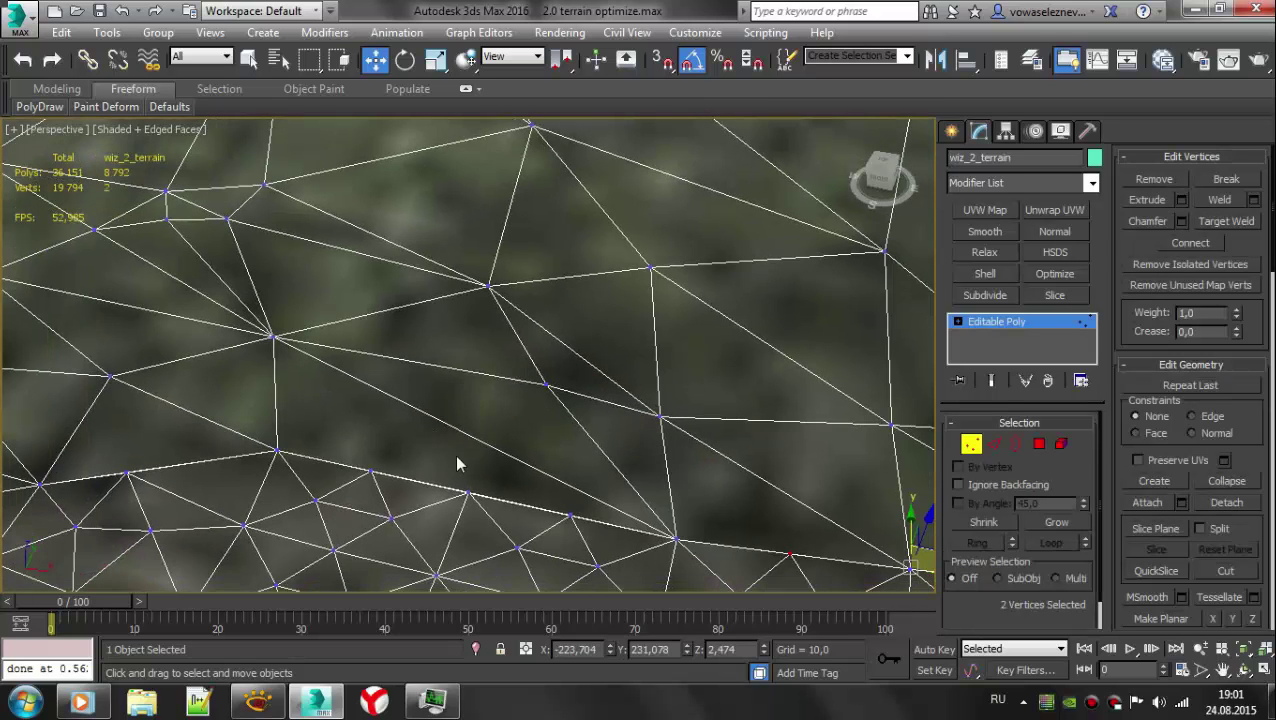
{"action": "left_click", "coordinate": [467, 494], "text": "ctrl"}
{"action": "scroll", "coordinate": [444, 507], "scroll_direction": "down", "scroll_amount": 5}
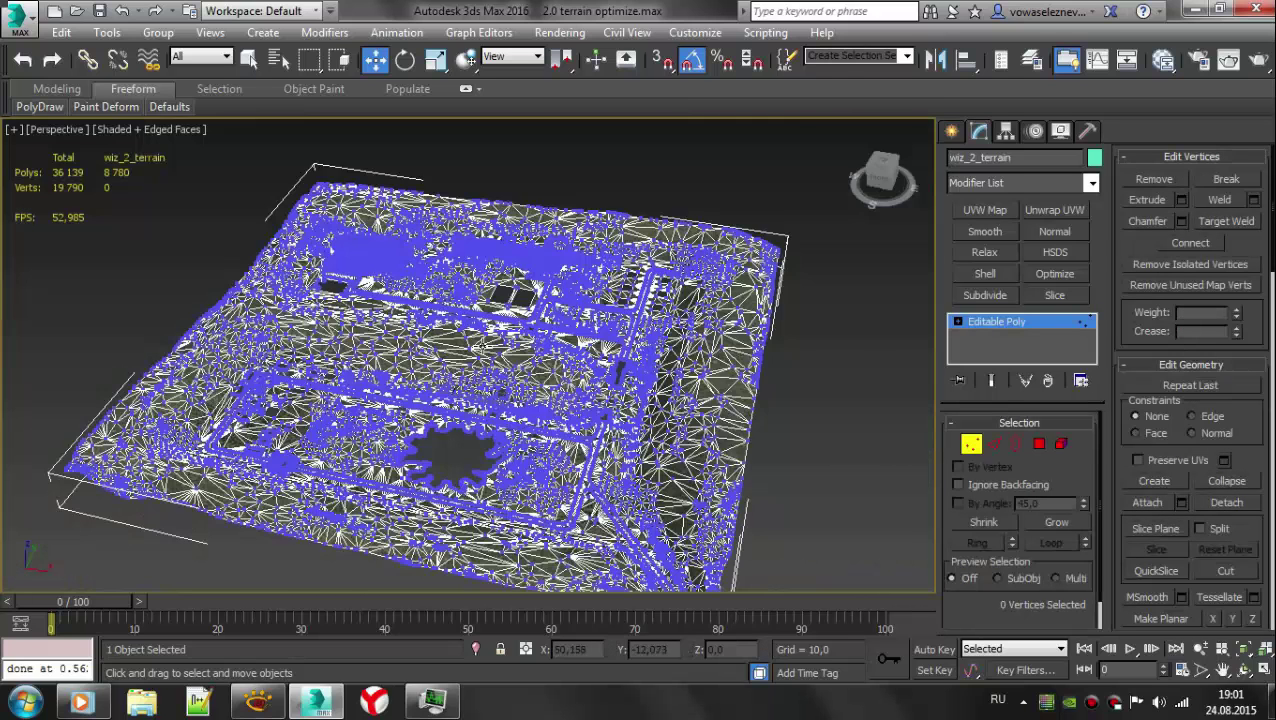
{"action": "scroll", "coordinate": [455, 316], "scroll_direction": "up", "scroll_amount": 5}
{"action": "left_click", "coordinate": [1147, 184]}
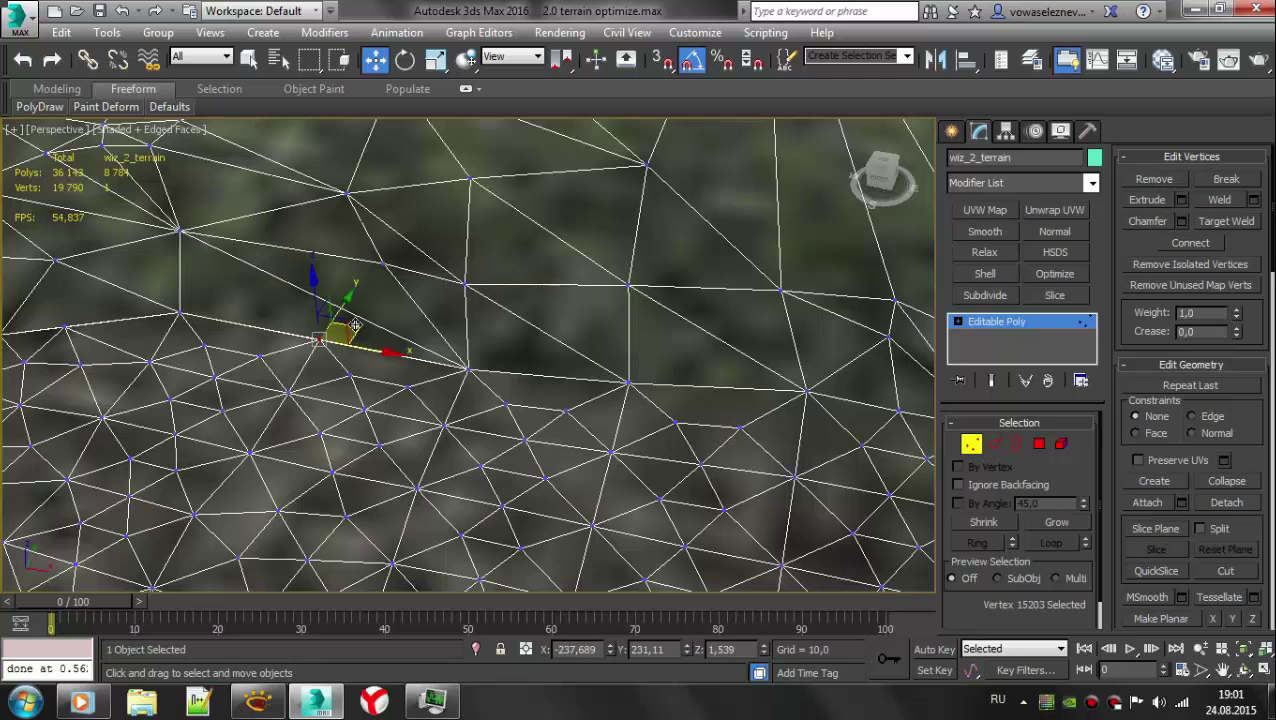
- Cut a new edge from a vertex to the border with the Cut tool
{"action": "scroll", "coordinate": [369, 325], "scroll_direction": "up", "scroll_amount": 4}
{"action": "scroll", "coordinate": [784, 375], "scroll_direction": "down", "scroll_amount": 2}
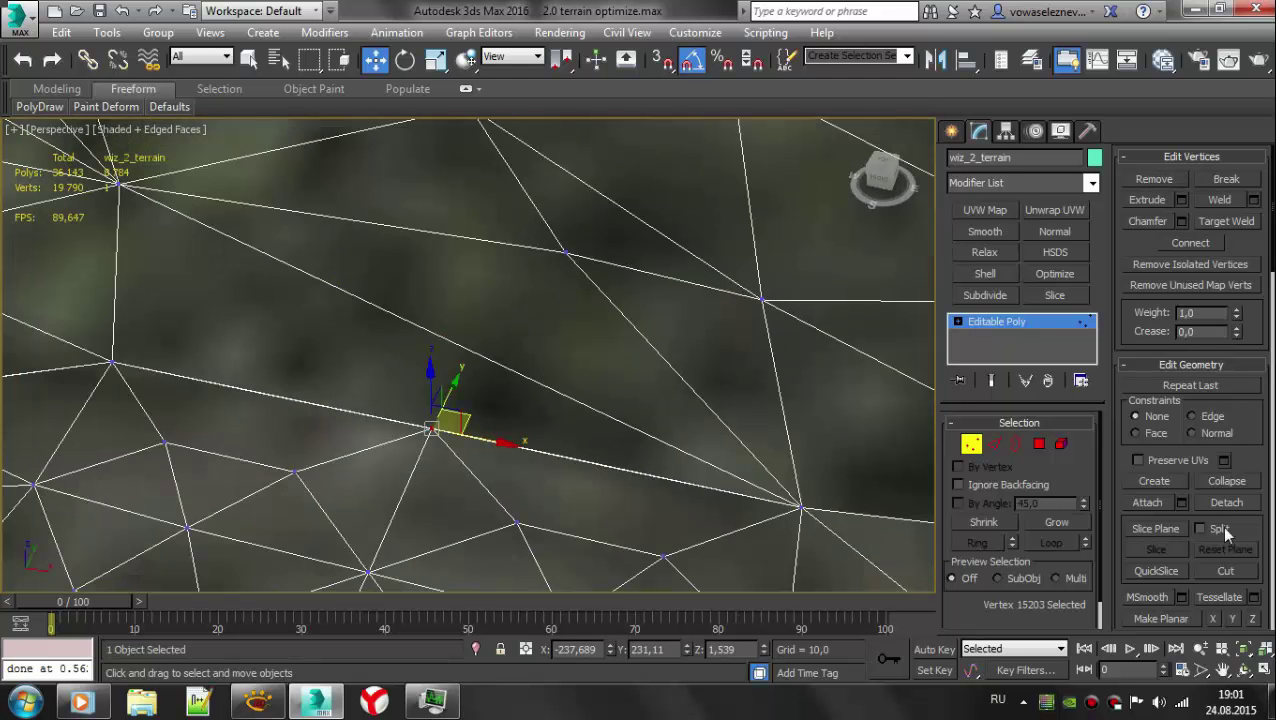
{"action": "left_click", "coordinate": [1225, 570]}
{"action": "left_click", "coordinate": [117, 183]}
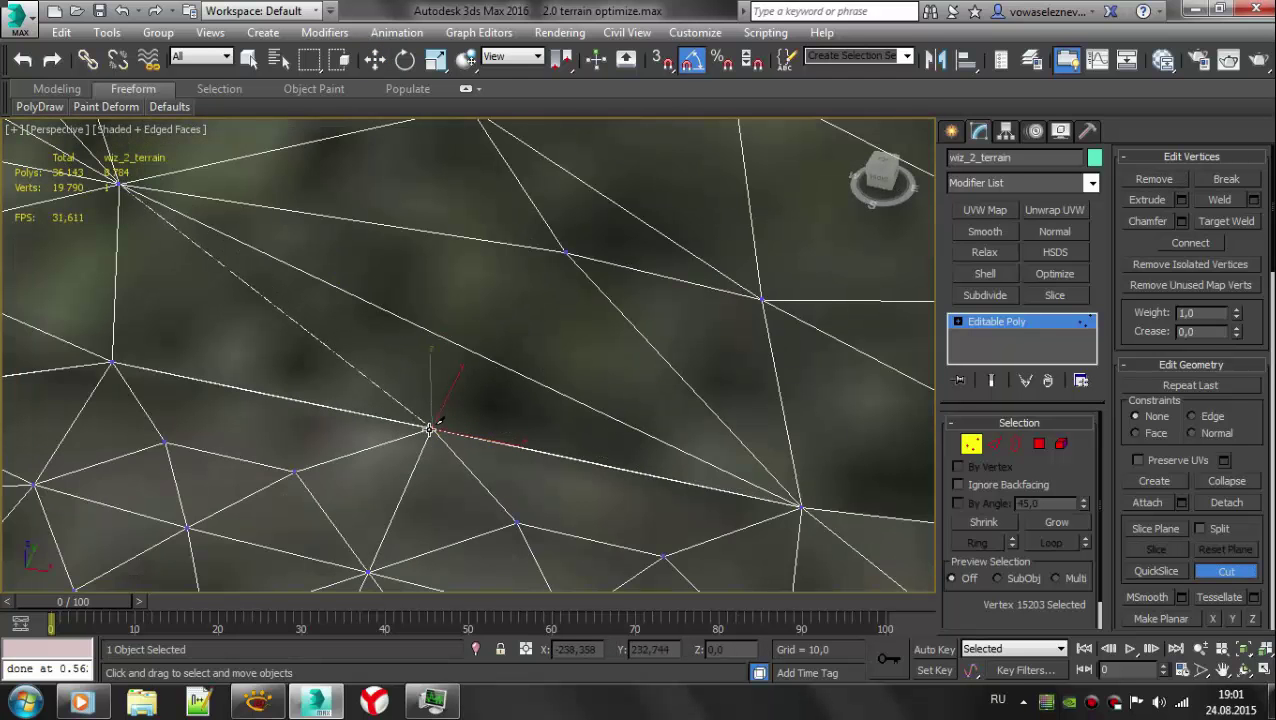
{"action": "left_click", "coordinate": [430, 430]}
{"action": "right_click", "coordinate": [430, 430]}
{"action": "left_click", "coordinate": [427, 425]}
{"action": "key", "text": "q"}
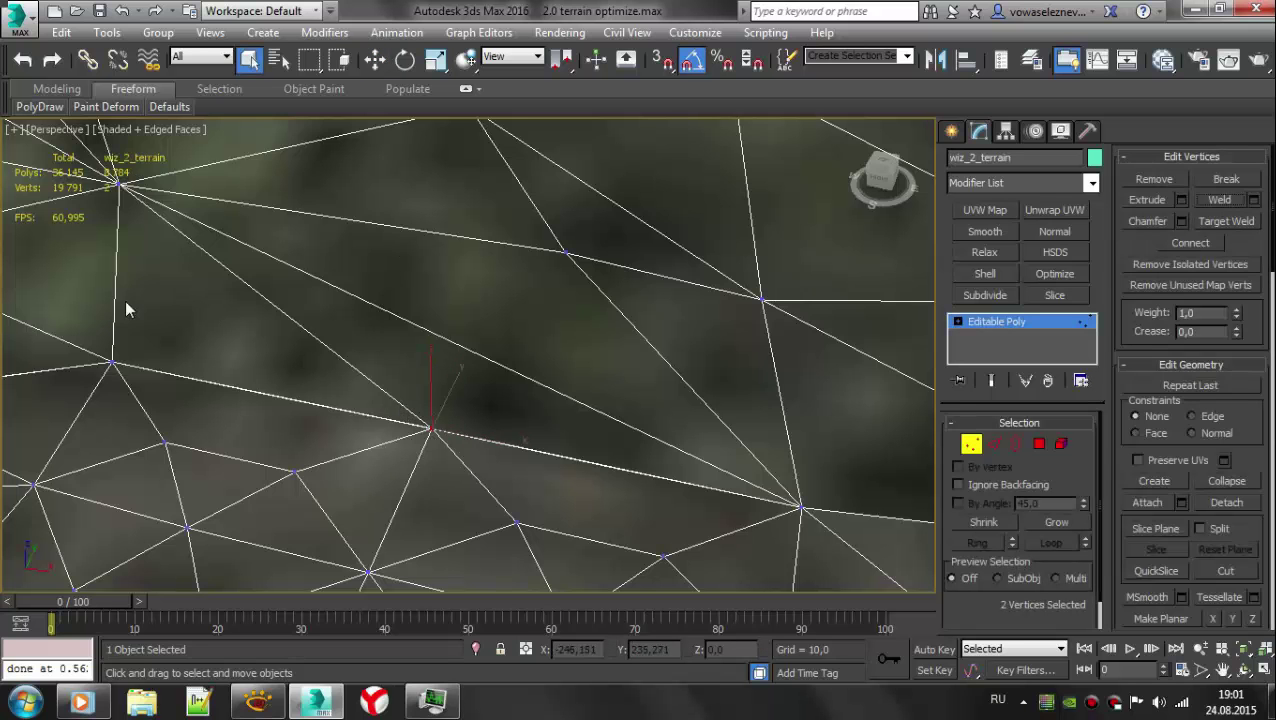
- At the next gap, weld the selected vertices using the Weld settings
{"action": "middle_click_drag", "start_coordinate": [788, 433], "coordinate": [543, 333]}
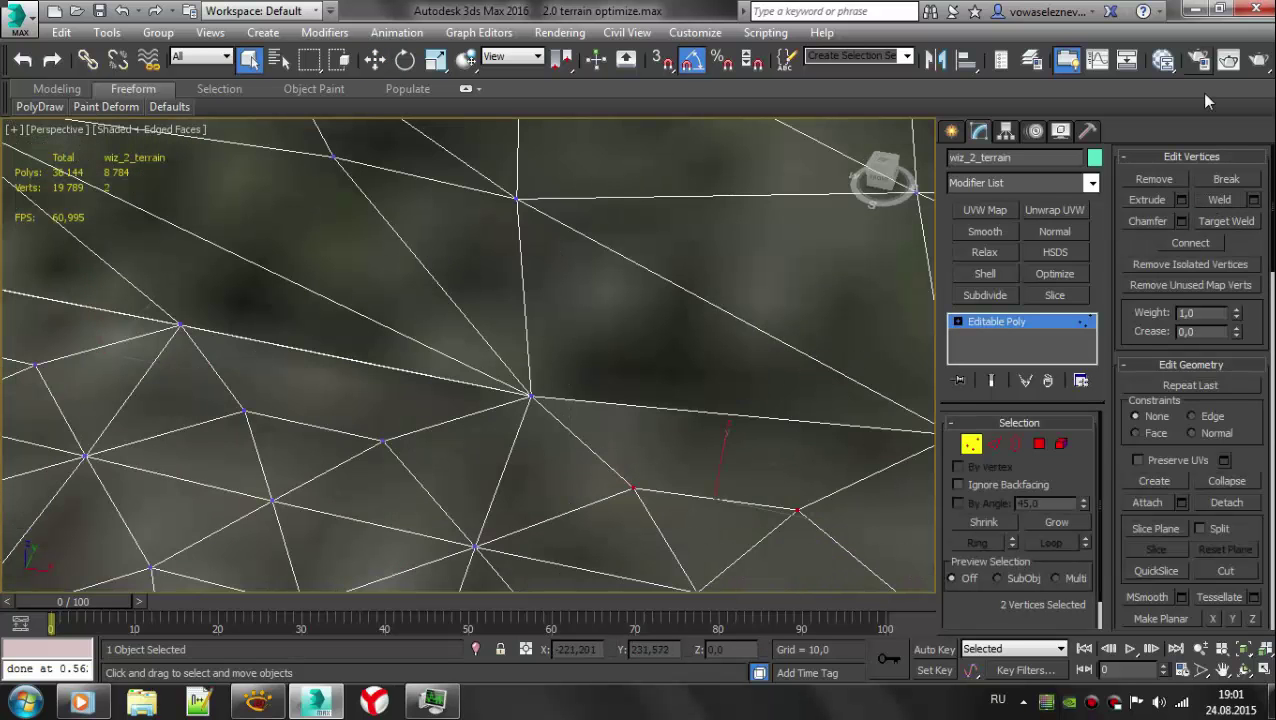
{"action": "key", "text": "3"}
{"action": "scroll", "coordinate": [500, 310], "scroll_direction": "down", "scroll_amount": 3}
{"action": "scroll", "coordinate": [535, 303], "scroll_direction": "up", "scroll_amount": 4}
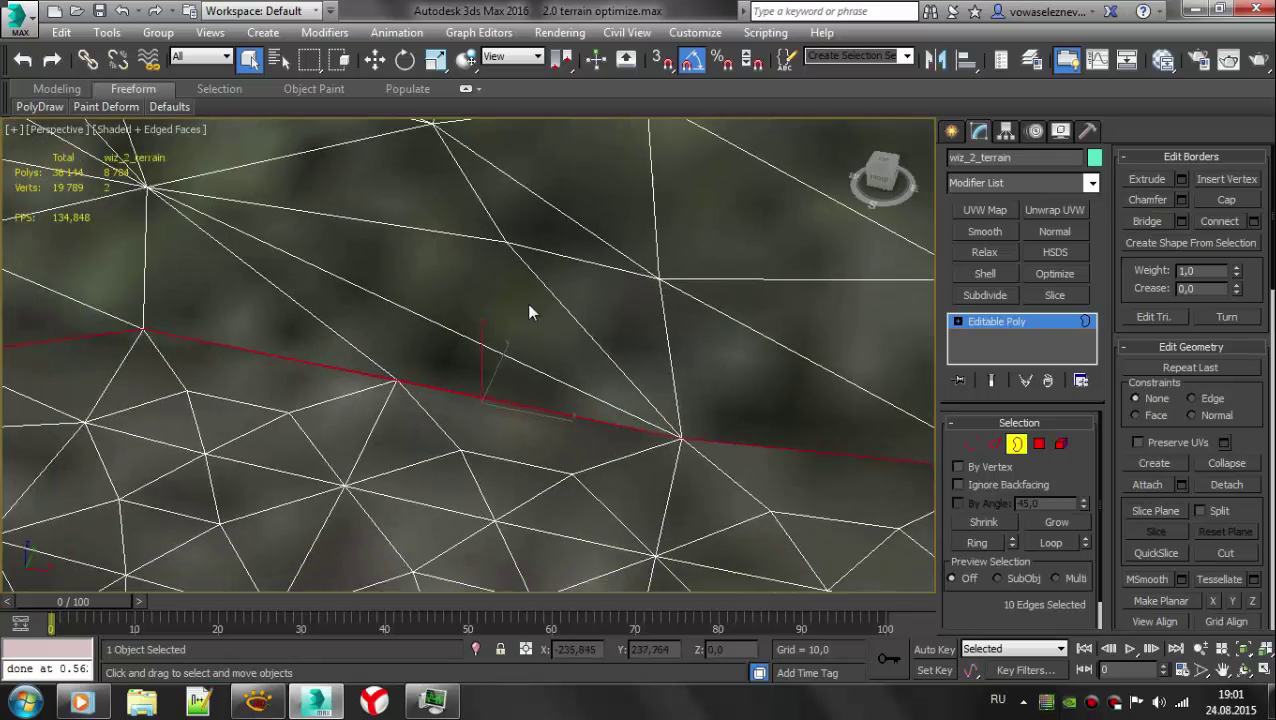
{"action": "scroll", "coordinate": [299, 407], "scroll_direction": "up", "scroll_amount": 3}
{"action": "scroll", "coordinate": [439, 353], "scroll_direction": "up", "scroll_amount": 2}
{"action": "scroll", "coordinate": [439, 353], "scroll_direction": "up", "scroll_amount": 2}
{"action": "key", "text": "1"}
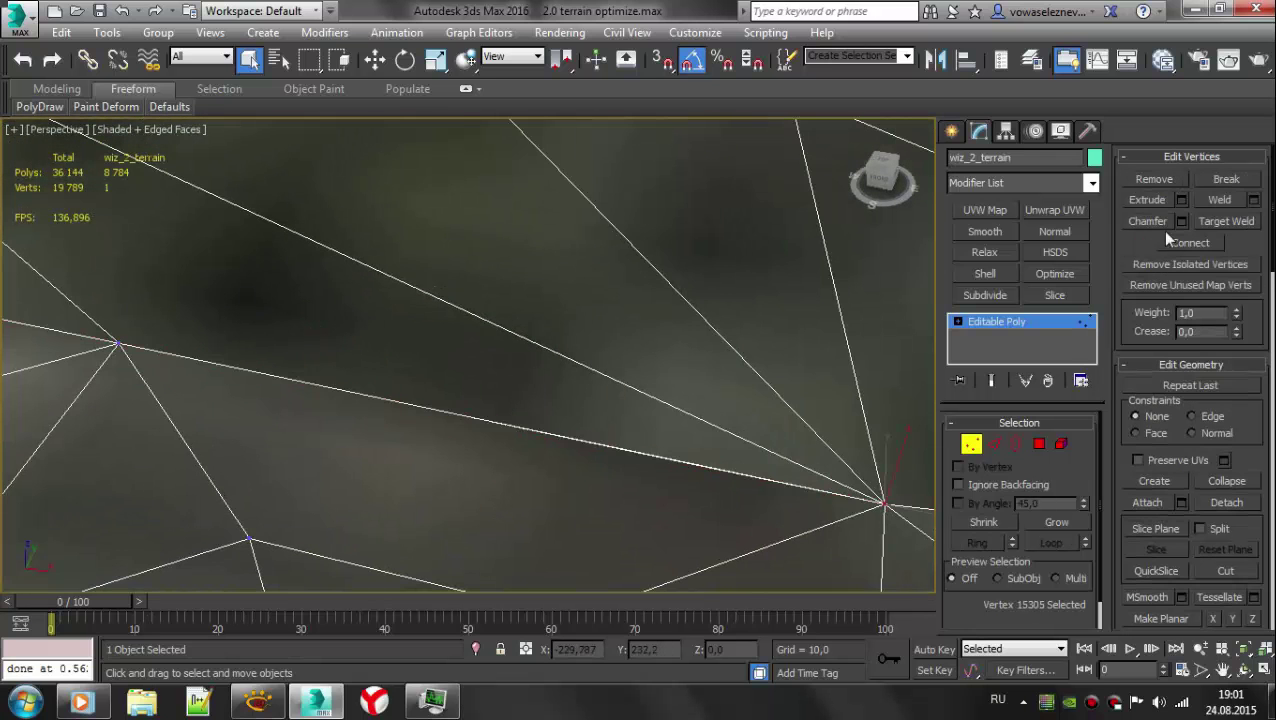
{"action": "left_click", "coordinate": [1254, 200]}
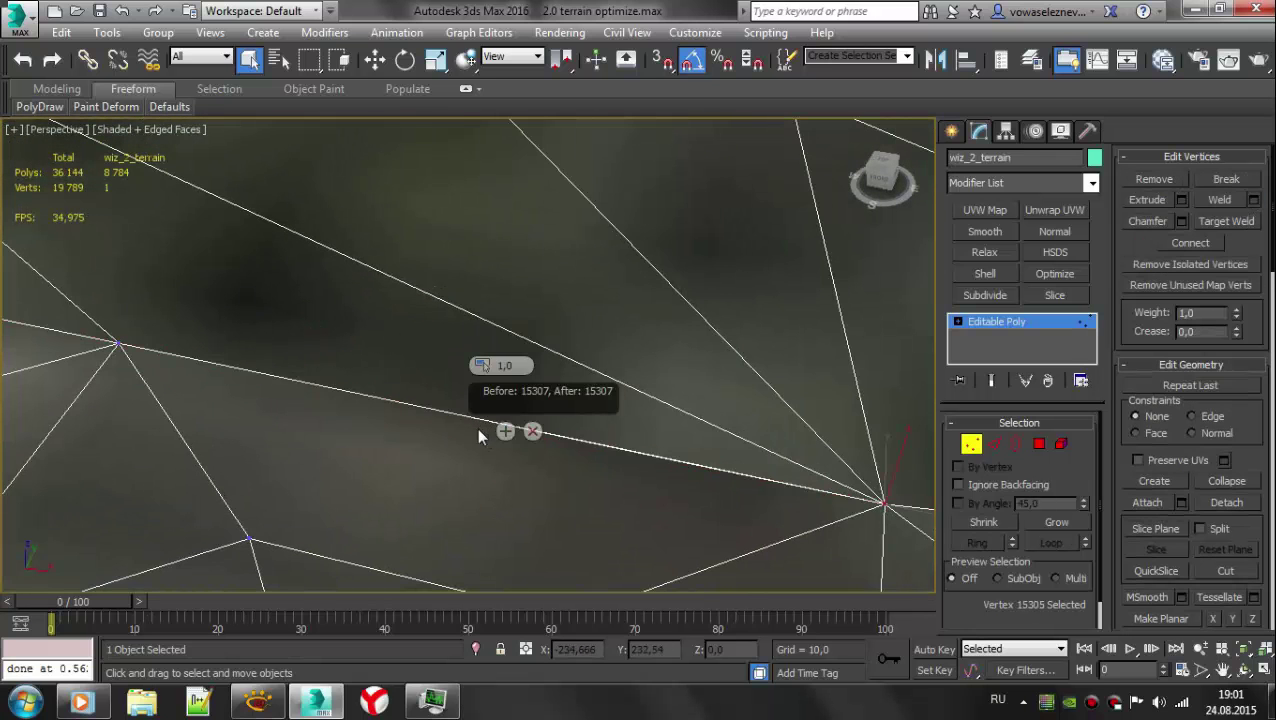
{"action": "left_click", "coordinate": [478, 431]}
- Weld the selected vertices again and box-select a vertex at the gap
{"action": "scroll", "coordinate": [400, 400], "scroll_direction": "down", "scroll_amount": 5}
{"action": "scroll", "coordinate": [268, 370], "scroll_direction": "up", "scroll_amount": 5}
{"action": "scroll", "coordinate": [268, 360], "scroll_direction": "down", "scroll_amount": 3}
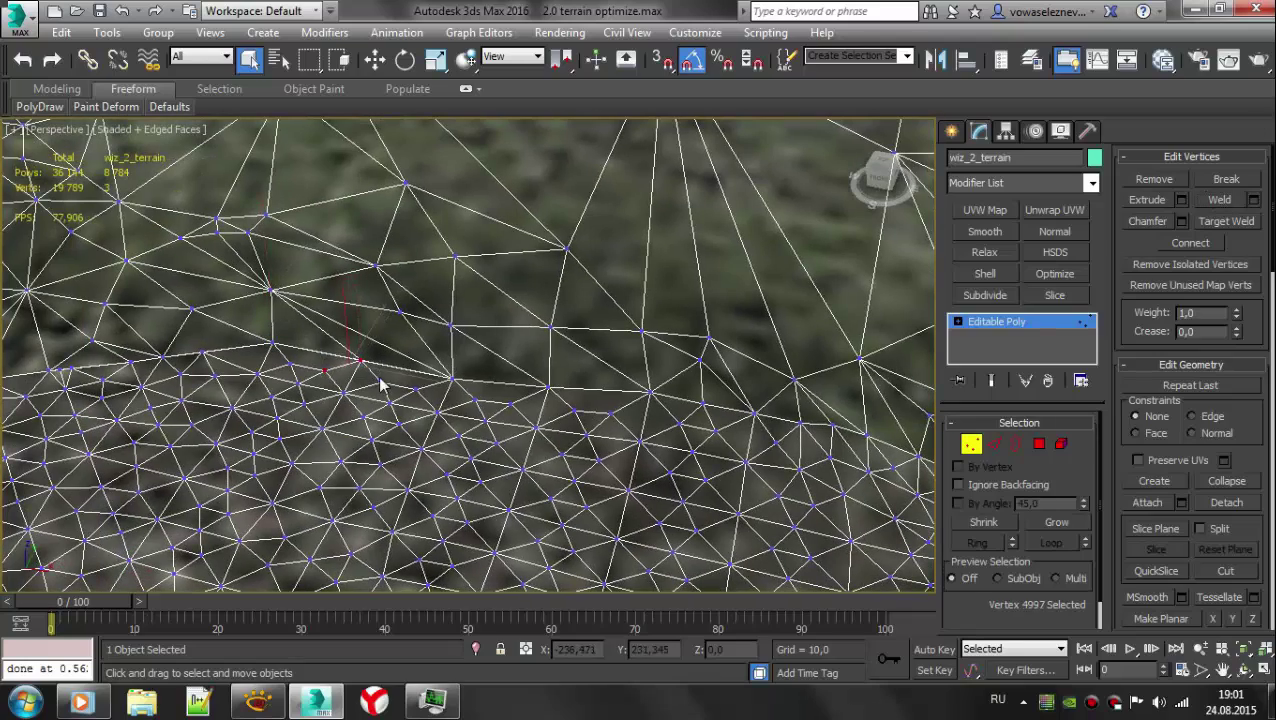
{"action": "left_click", "coordinate": [1212, 199]}
{"action": "key", "text": "3"}
{"action": "scroll", "coordinate": [296, 410], "scroll_direction": "up", "scroll_amount": 3}
{"action": "key", "text": "1"}
{"action": "left_click_drag", "start_coordinate": [405, 322], "coordinate": [449, 365]}
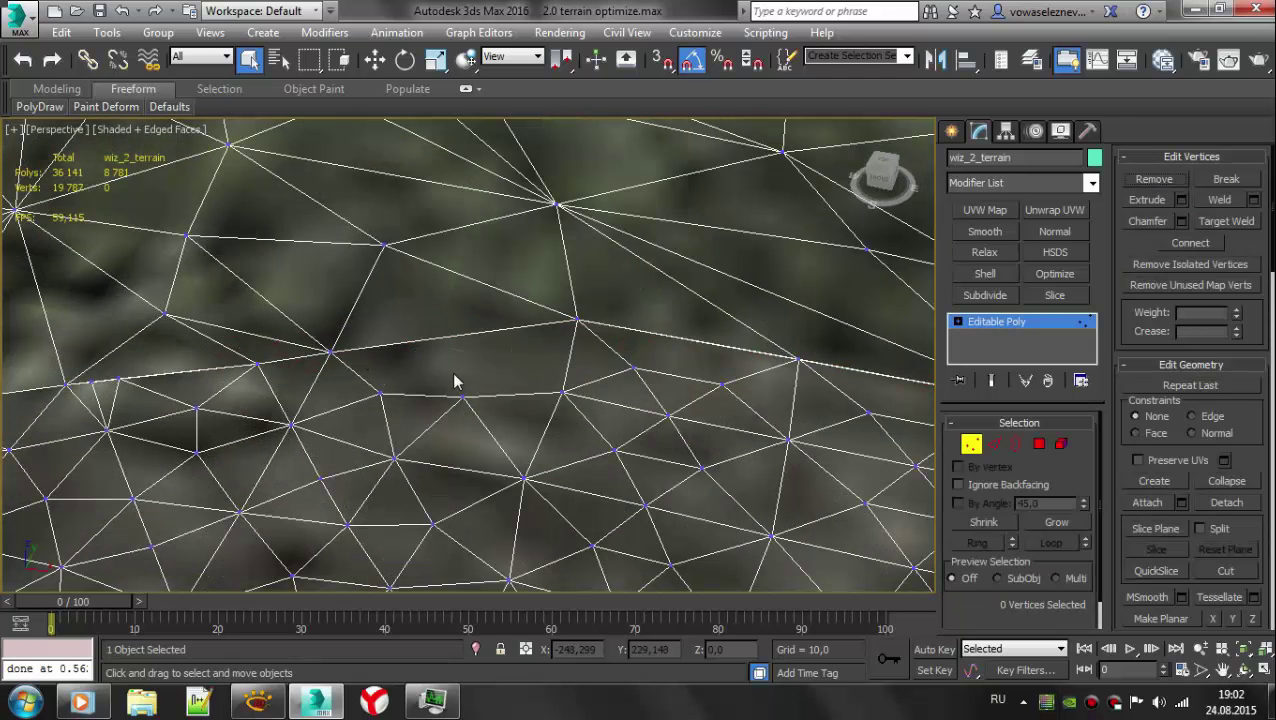
- Select the other vertex of the gap beside the stray vertex
{"action": "middle_click_drag", "start_coordinate": [612, 253], "coordinate": [480, 333]}
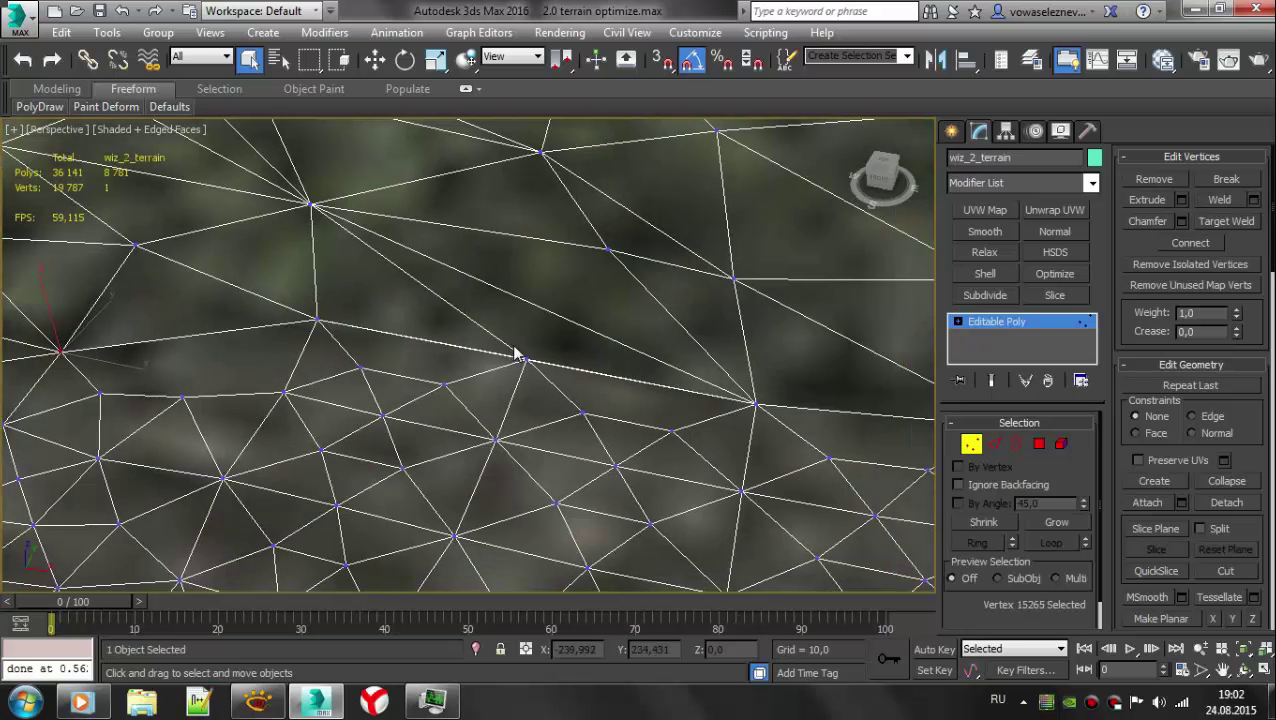
{"action": "key", "text": "3"}
{"action": "key", "text": "1"}
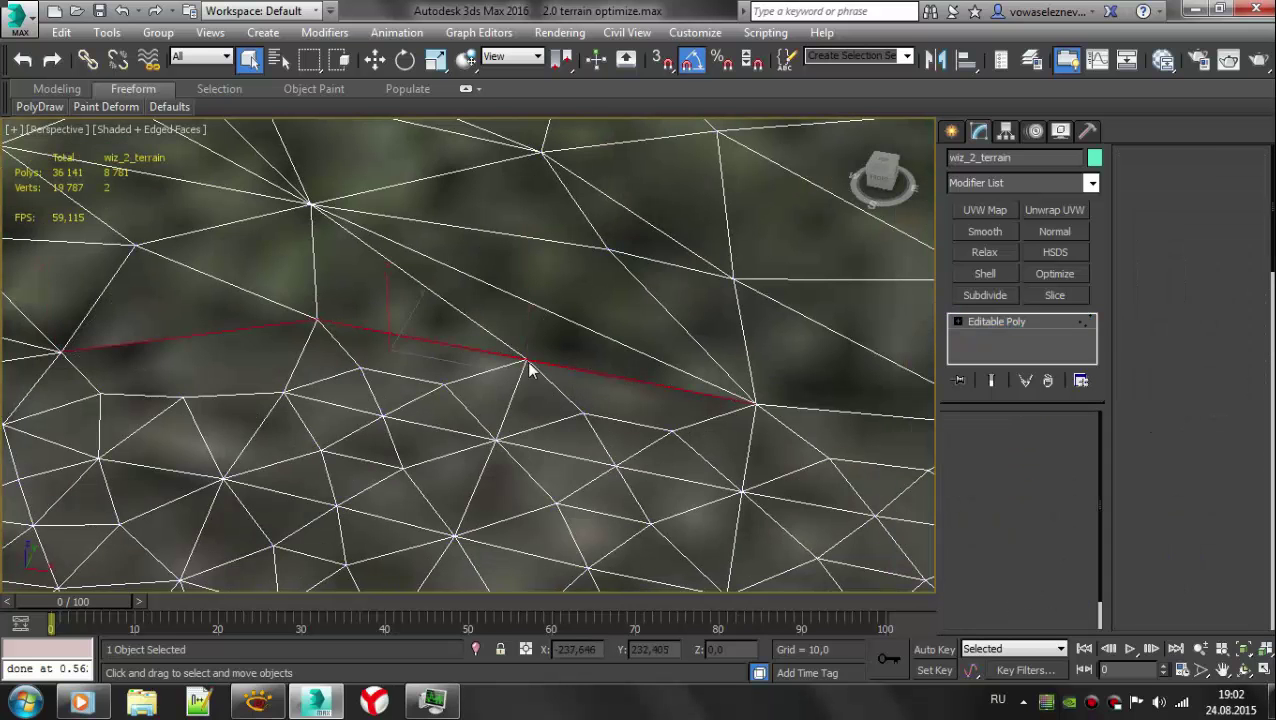
{"action": "scroll", "coordinate": [525, 375], "scroll_direction": "up", "scroll_amount": 5}
{"action": "scroll", "coordinate": [600, 370], "scroll_direction": "up", "scroll_amount": 3}
{"action": "middle_click_drag", "start_coordinate": [760, 365], "coordinate": [782, 370], "text": "alt"}
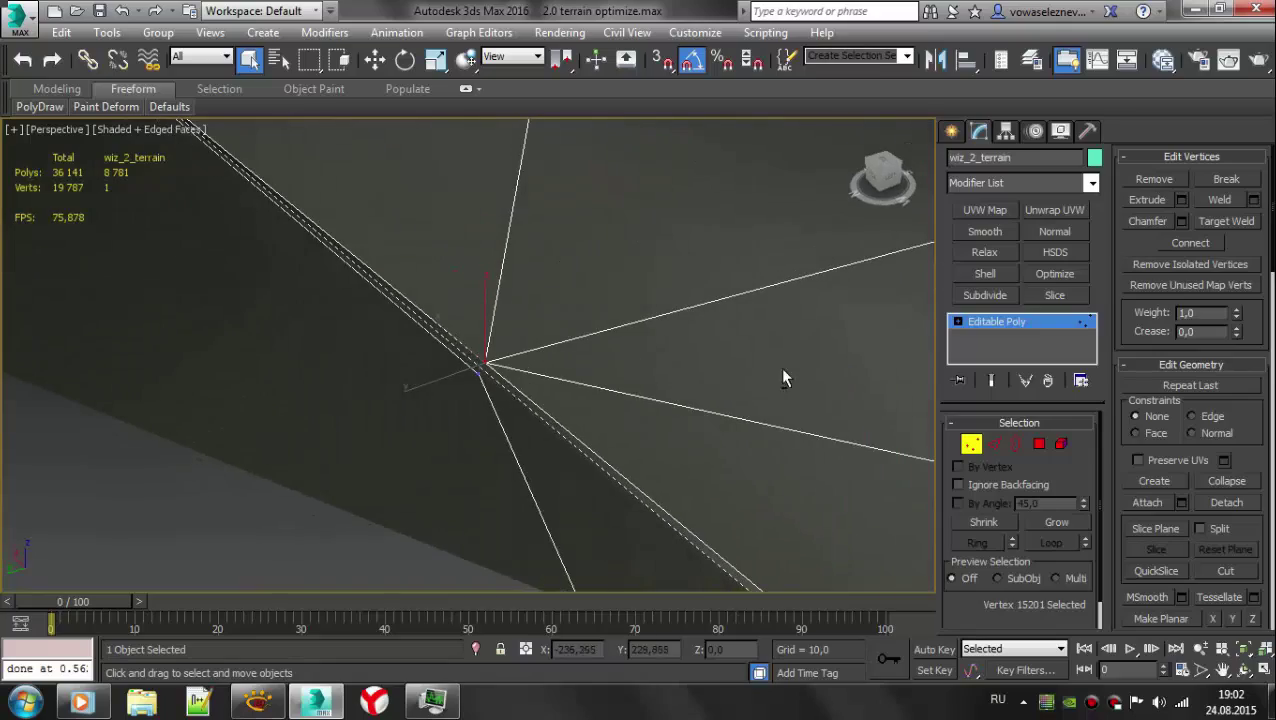
{"action": "key", "text": "w"}
{"action": "left_click", "coordinate": [478, 375]}
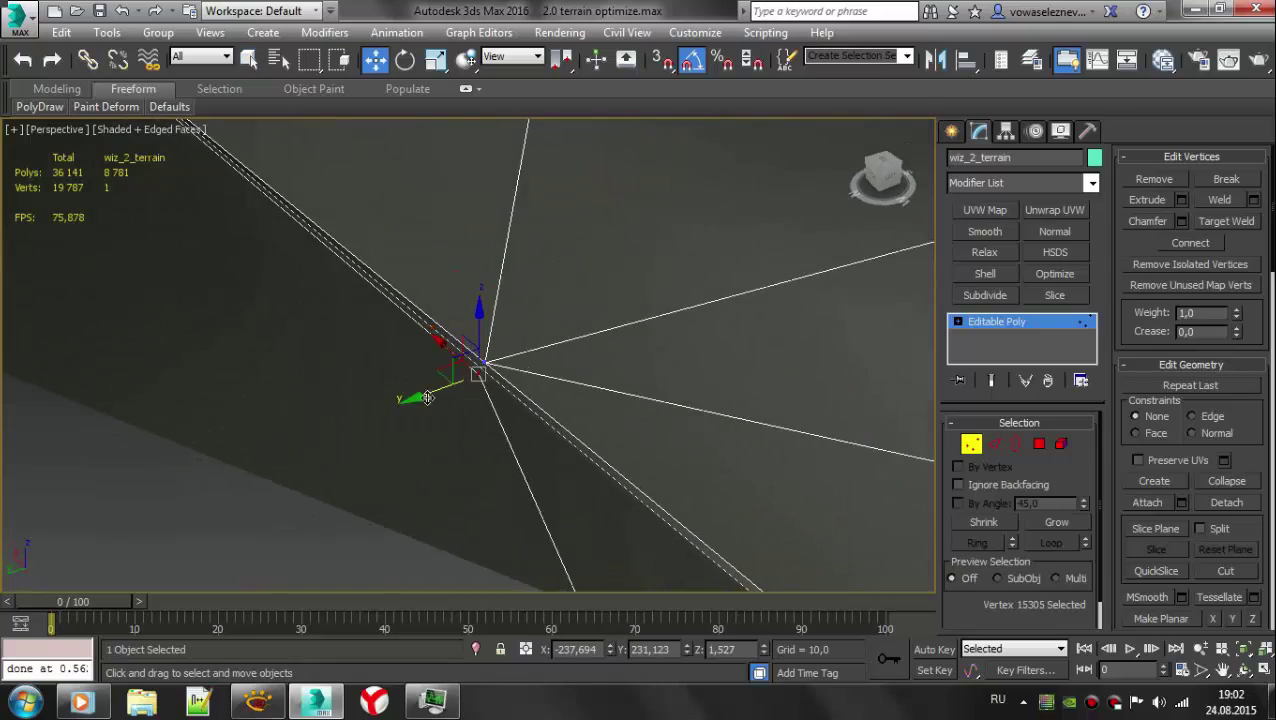
{"action": "scroll", "coordinate": [350, 420], "scroll_direction": "down", "scroll_amount": 5}
{"action": "scroll", "coordinate": [373, 406], "scroll_direction": "up", "scroll_amount": 5}
{"action": "mouse_move", "coordinate": [396, 362]}
{"action": "middle_mouse_down", "text": "alt"}
{"action": "mouse_move", "coordinate": [561, 399]}
{"action": "mouse_move", "coordinate": [729, 356]}
{"action": "mouse_move", "coordinate": [333, 427]}
{"action": "middle_mouse_up", "text": "alt"}
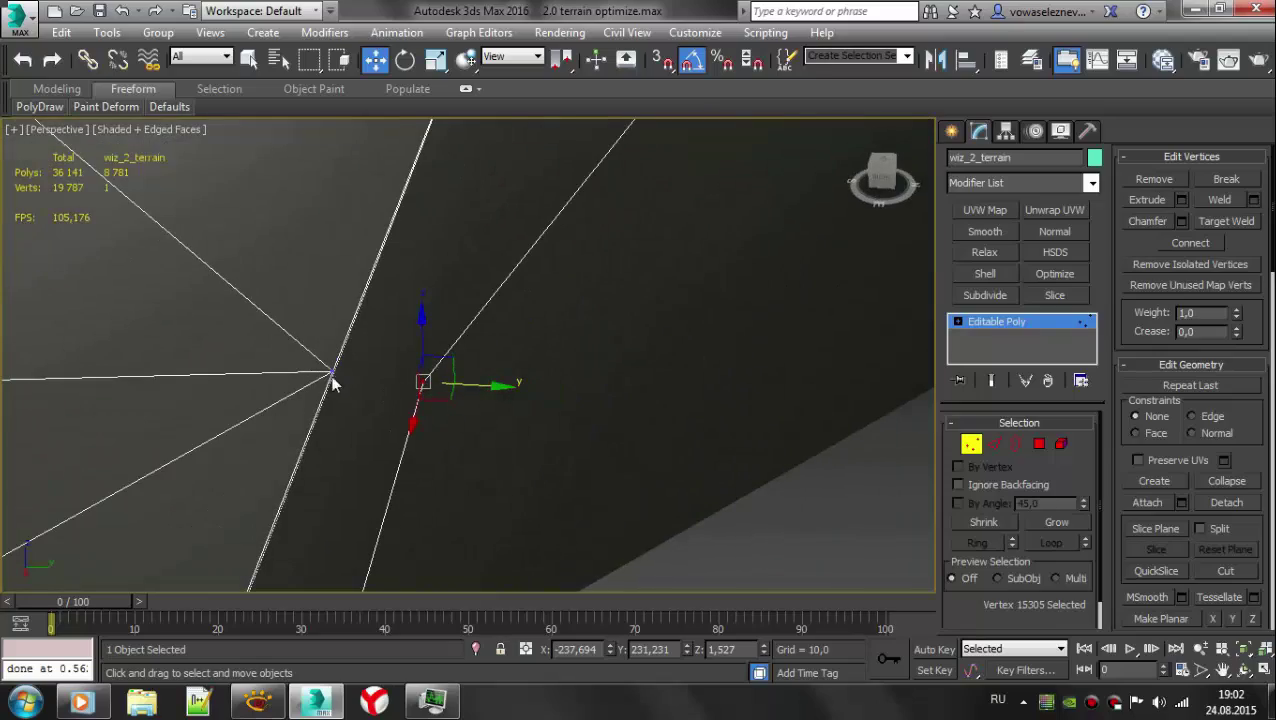
- Weld the gap vertices together and delete the thin sliver face
{"action": "key", "text": "4"}
{"action": "scroll", "coordinate": [360, 400], "scroll_direction": "down", "scroll_amount": 5}
{"action": "scroll", "coordinate": [390, 413], "scroll_direction": "up", "scroll_amount": 5}
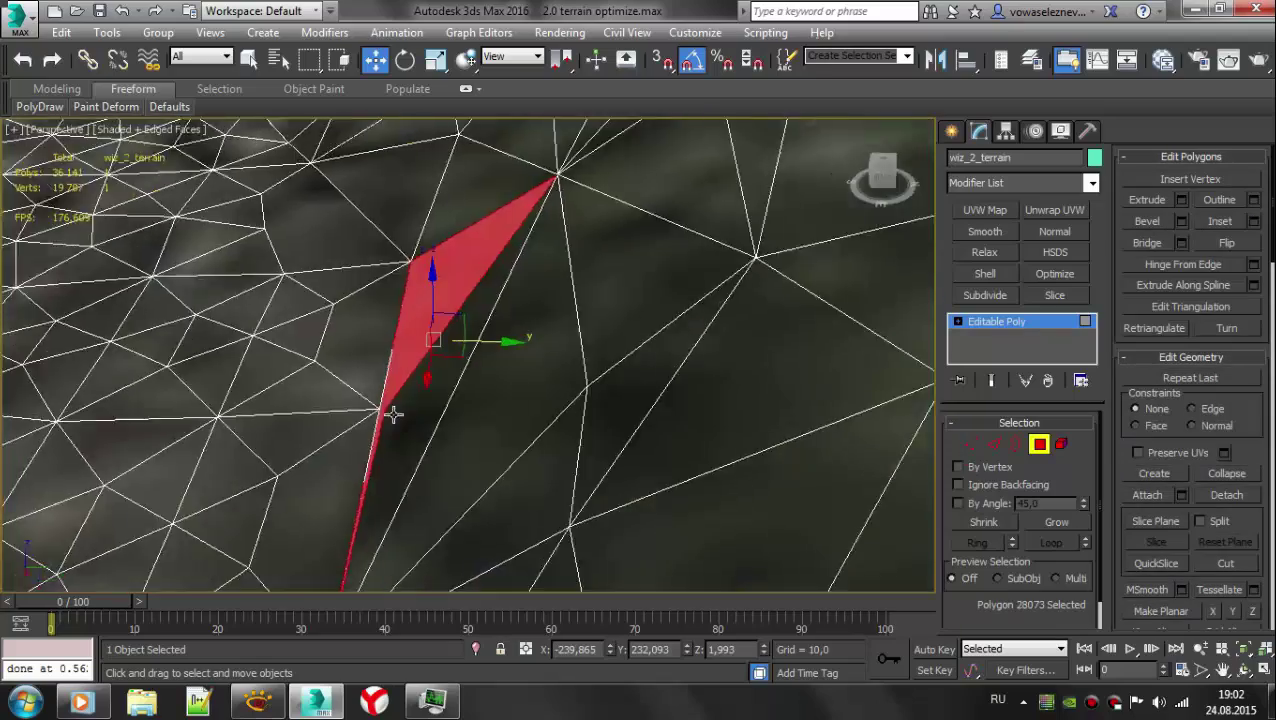
{"action": "scroll", "coordinate": [410, 422], "scroll_direction": "up", "scroll_amount": 2}
{"action": "middle_click_drag", "start_coordinate": [415, 425], "coordinate": [276, 424], "text": "alt"}
{"action": "key", "text": "1"}
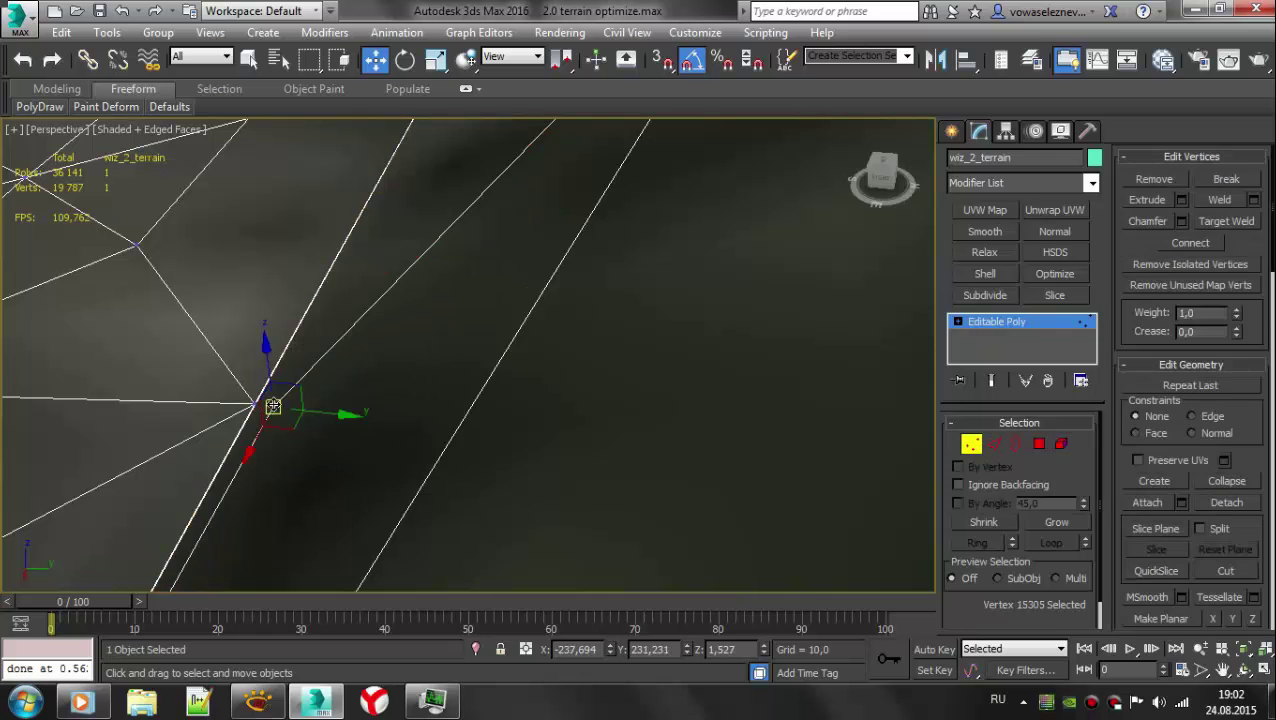
{"action": "left_click", "coordinate": [1217, 202]}
{"action": "key", "text": "4"}
{"action": "key", "text": "Delete"}
- Recheck the open borders and zoom onto the border vertex at the gap's corner
{"action": "key", "text": "1"}
{"action": "key", "text": "3"}
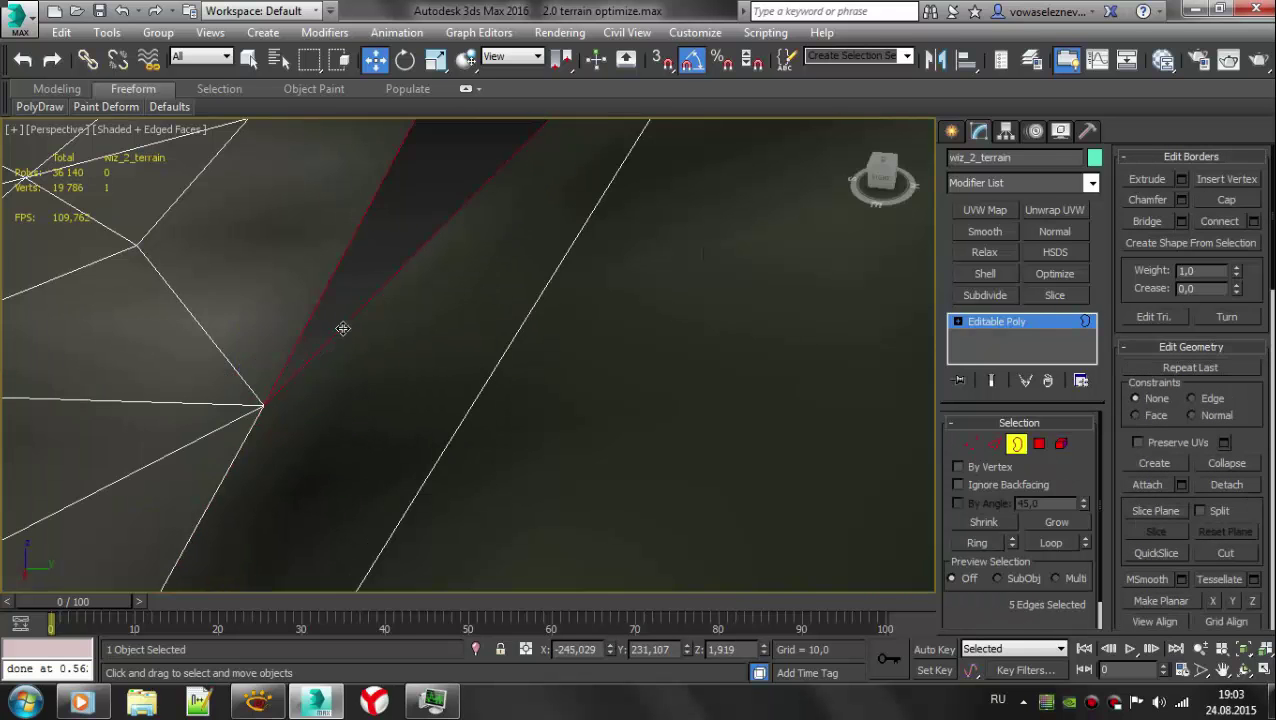
{"action": "scroll", "coordinate": [400, 340], "scroll_direction": "down", "scroll_amount": 3}
{"action": "scroll", "coordinate": [703, 270], "scroll_direction": "down", "scroll_amount": 3}
{"action": "key", "text": "1"}
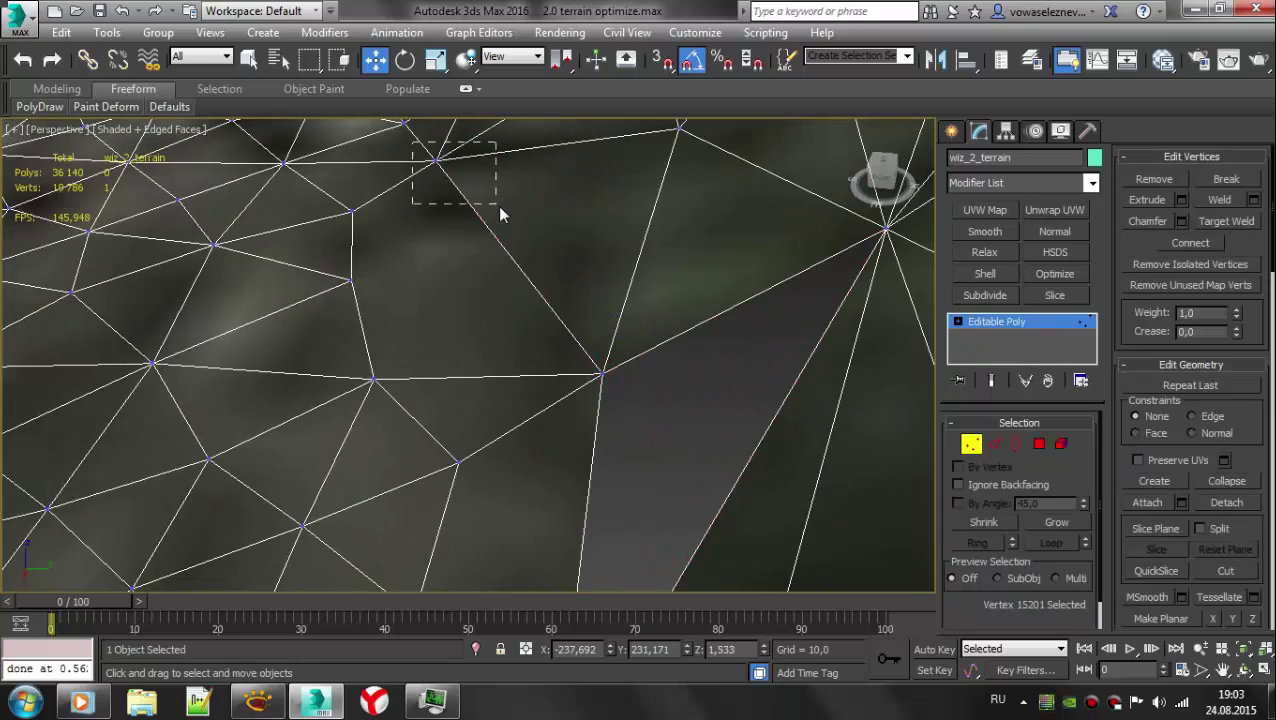
{"action": "left_click_drag", "start_coordinate": [413, 165], "coordinate": [497, 205]}
{"action": "key", "text": "z"}
{"action": "scroll", "coordinate": [546, 265], "scroll_direction": "down", "scroll_amount": 3}
- Select the apex vertex of the small triangular hole and weld it shut
{"action": "scroll", "coordinate": [547, 475], "scroll_direction": "up", "scroll_amount": 3}
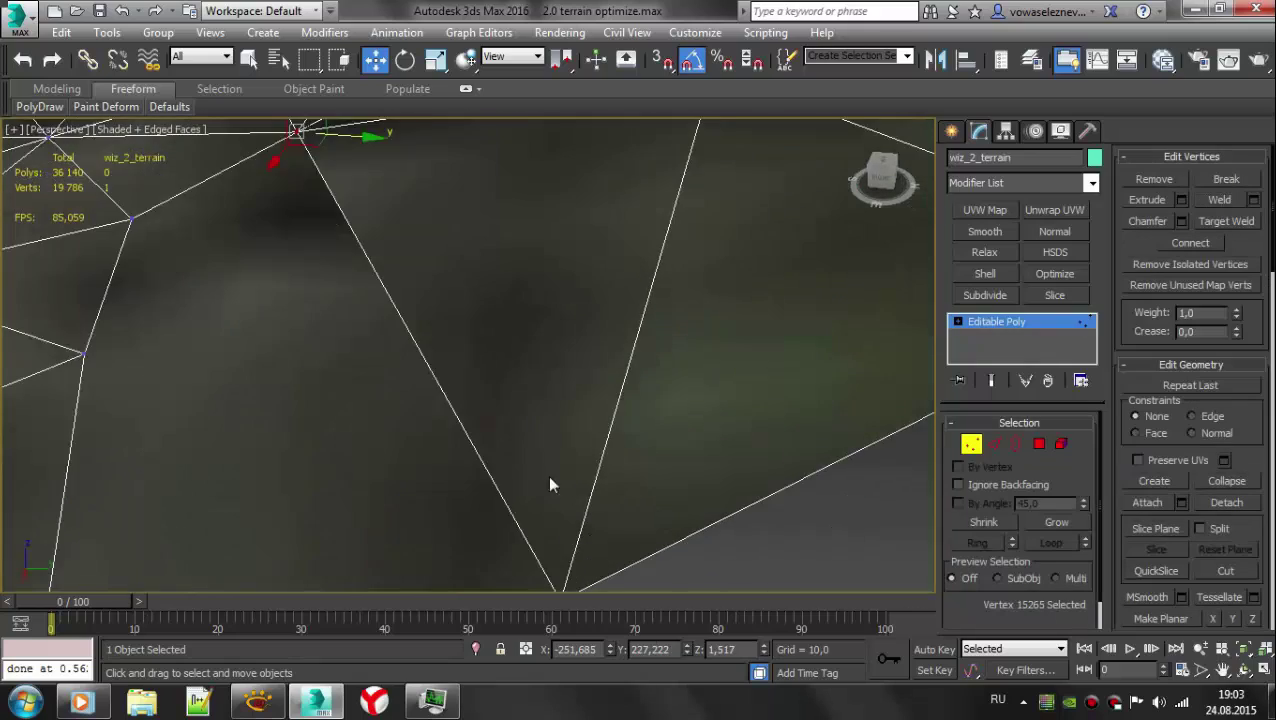
{"action": "scroll", "coordinate": [558, 536], "scroll_direction": "down", "scroll_amount": 3}
{"action": "middle_click_drag", "start_coordinate": [558, 536], "coordinate": [643, 348]}
{"action": "scroll", "coordinate": [643, 348], "scroll_direction": "down", "scroll_amount": 3}
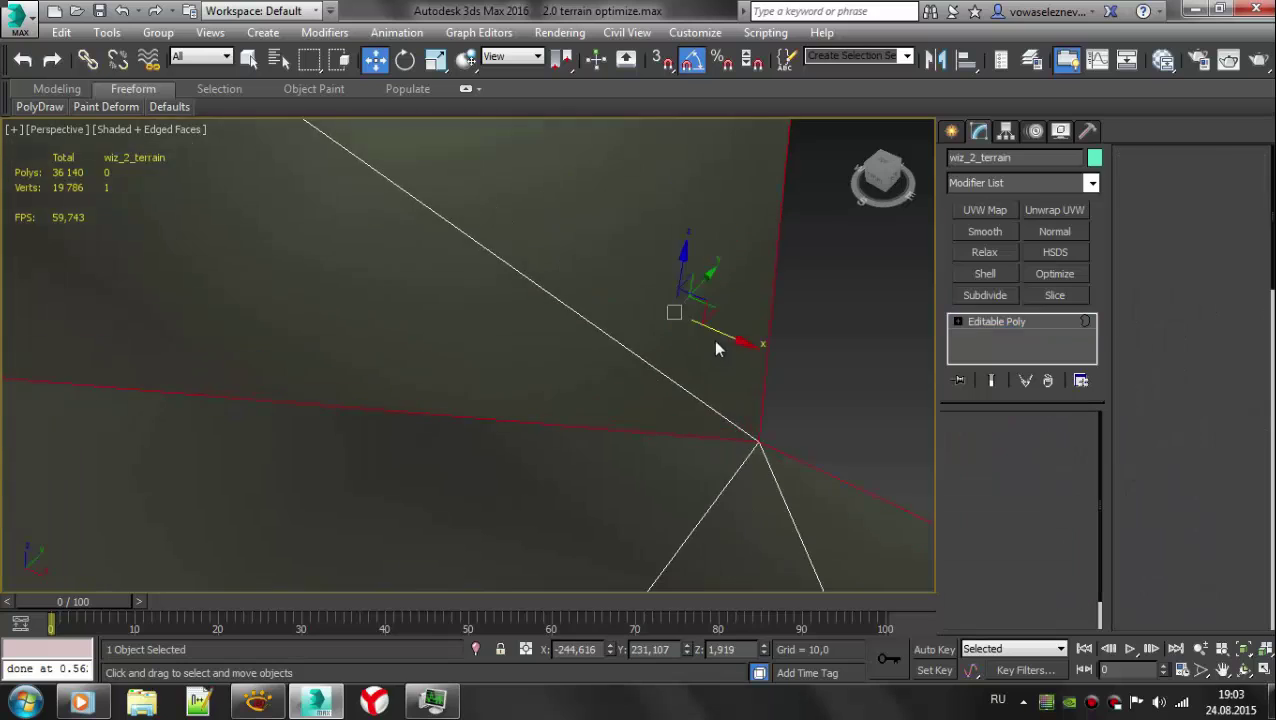
{"action": "key", "text": "3"}
{"action": "key", "text": "z"}
{"action": "scroll", "coordinate": [705, 290], "scroll_direction": "up", "scroll_amount": 3}
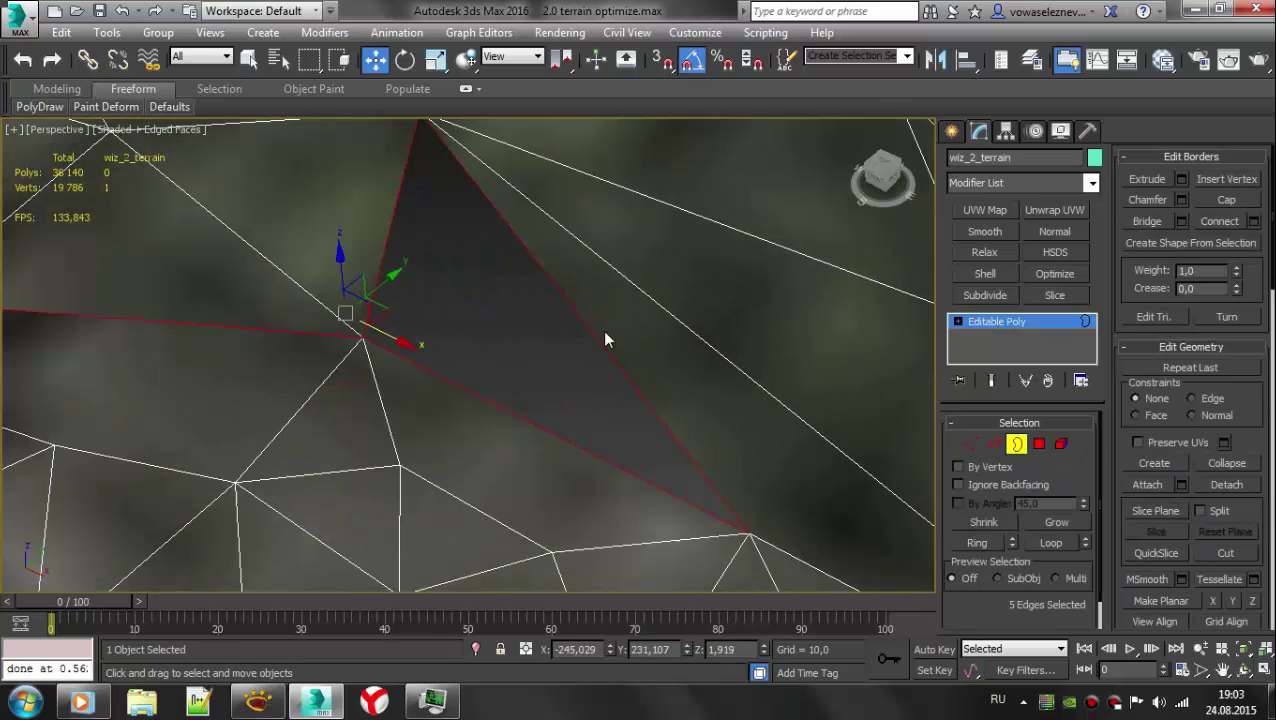
{"action": "key", "text": "2"}
{"action": "left_click", "coordinate": [600, 325]}
{"action": "key", "text": "1"}
{"action": "left_click_drag", "start_coordinate": [400, 150], "coordinate": [450, 120]}
{"action": "left_click", "coordinate": [1219, 199]}
- With vertex snapping on, move the hole's lower vertex onto its neighbouring vertex
{"action": "left_click", "coordinate": [748, 553]}
{"action": "key", "text": "s"}
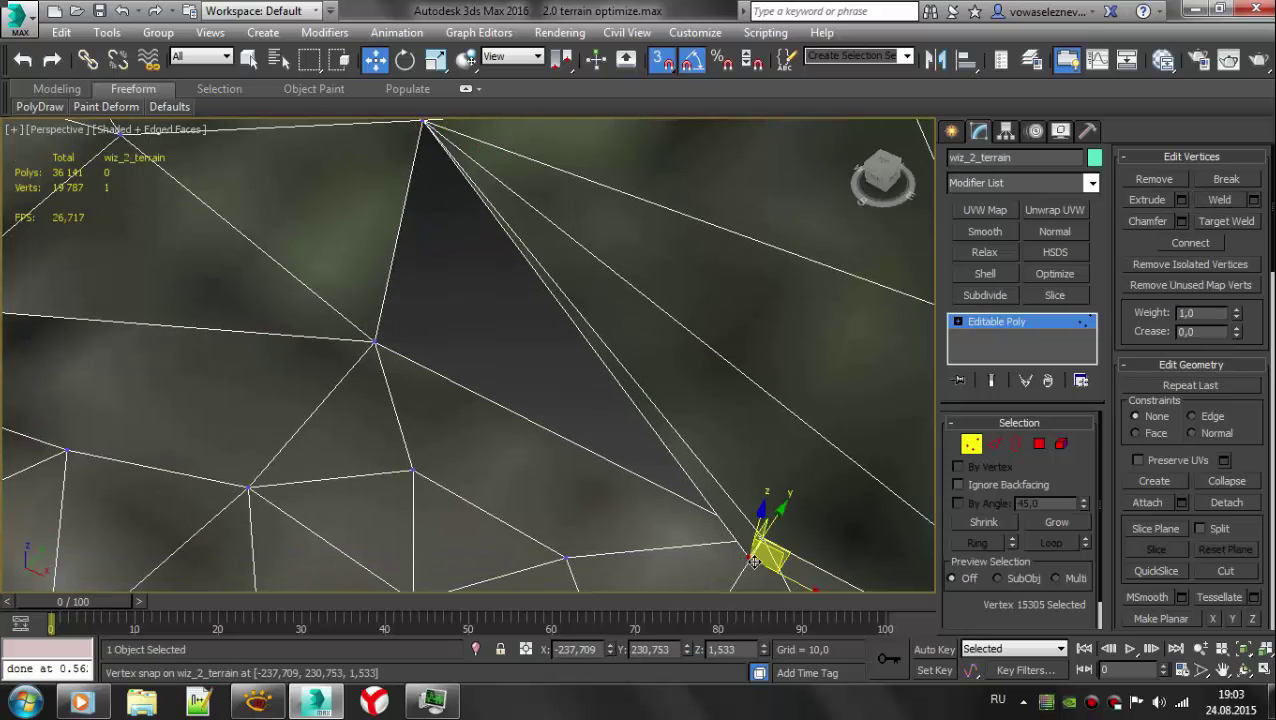
{"action": "left_click_drag", "start_coordinate": [748, 553], "coordinate": [375, 340]}
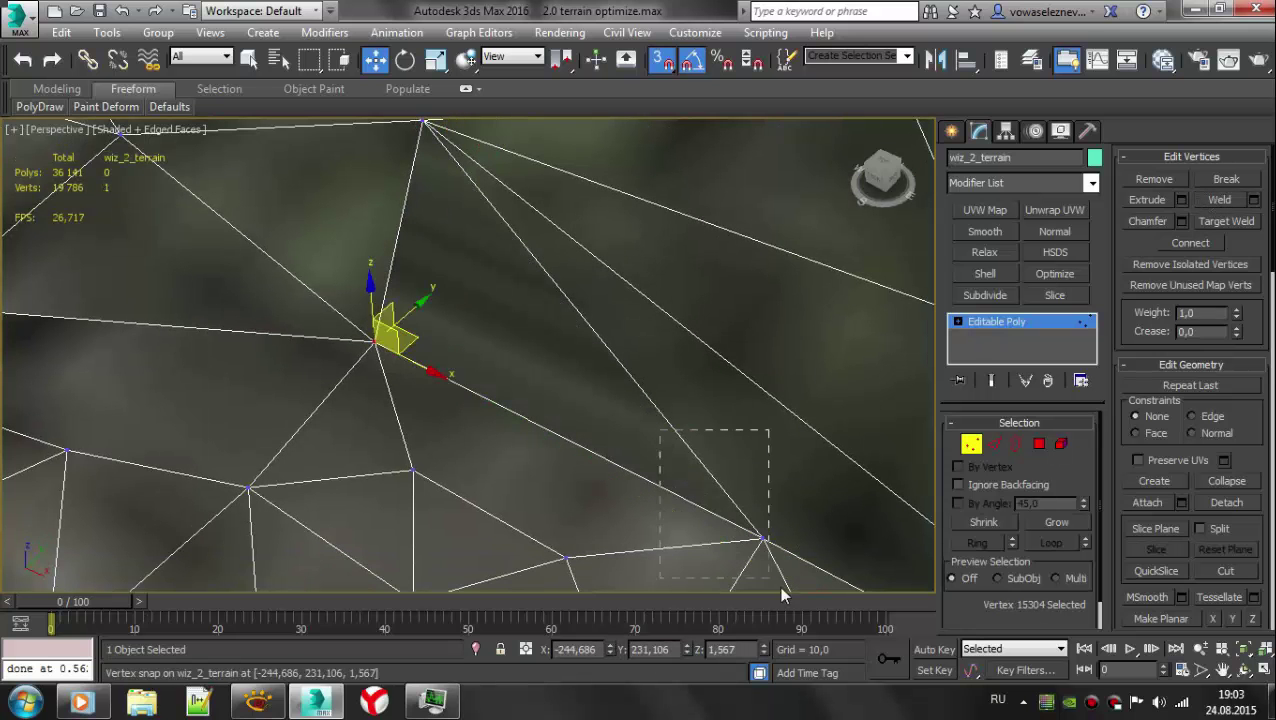
{"action": "left_click_drag", "start_coordinate": [660, 430], "coordinate": [782, 595]}
- Select the remaining open border edge of the next gap
{"action": "middle_click_drag", "start_coordinate": [384, 304], "coordinate": [97, 320]}
{"action": "key", "text": "3"}
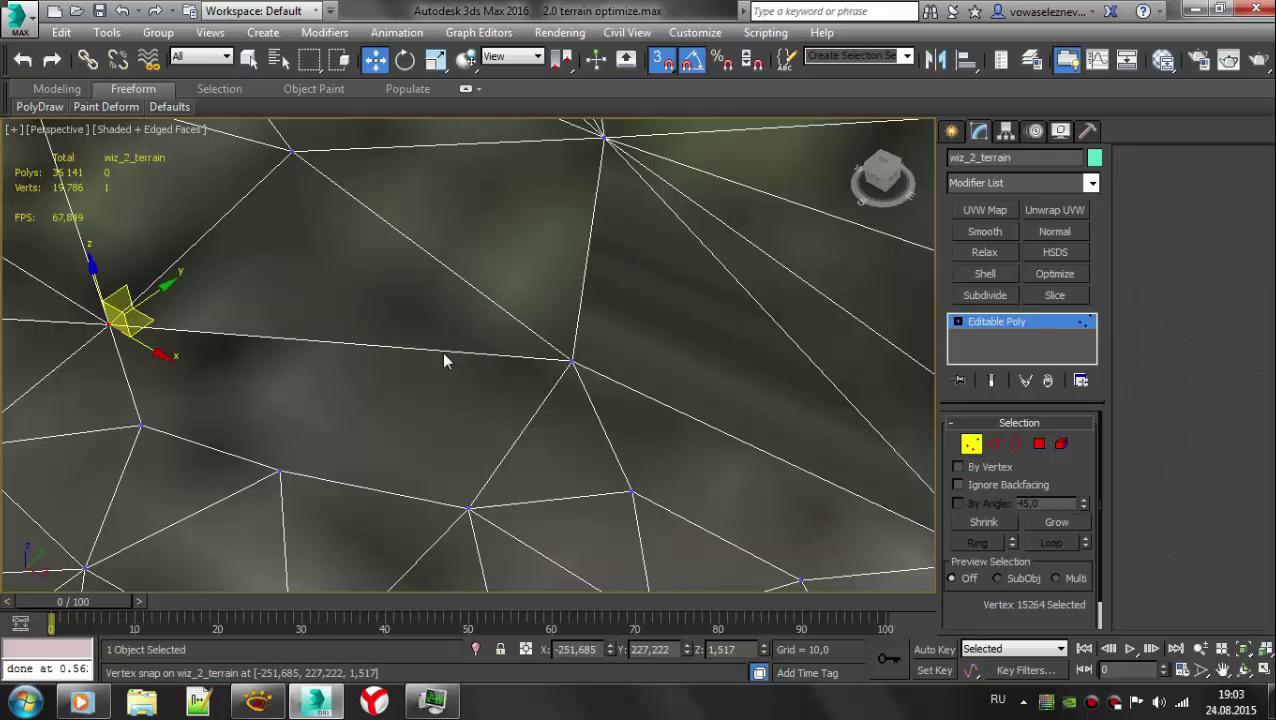
{"action": "left_click", "coordinate": [442, 351]}
{"action": "scroll", "coordinate": [573, 313], "scroll_direction": "up", "scroll_amount": 3}
{"action": "mouse_move", "coordinate": [573, 313]}
{"action": "middle_mouse_down"}
{"action": "mouse_move", "coordinate": [527, 360]}
{"action": "mouse_move", "coordinate": [513, 350]}
{"action": "middle_mouse_up"}
{"action": "key", "text": "q"}
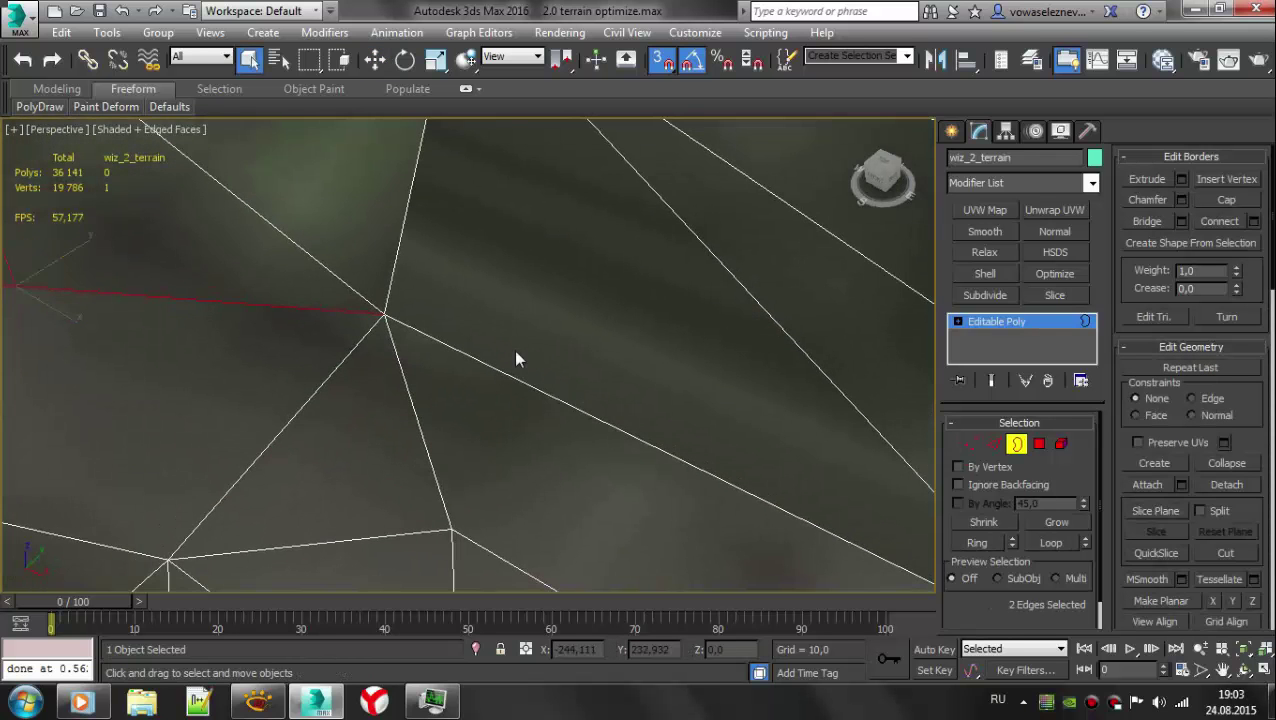
{"action": "scroll", "coordinate": [369, 304], "scroll_direction": "down", "scroll_amount": 3}
{"action": "scroll", "coordinate": [70, 290], "scroll_direction": "up", "scroll_amount": 3}
- Orbit the view around the gap until its border edge stands upright
{"action": "key", "text": "1"}
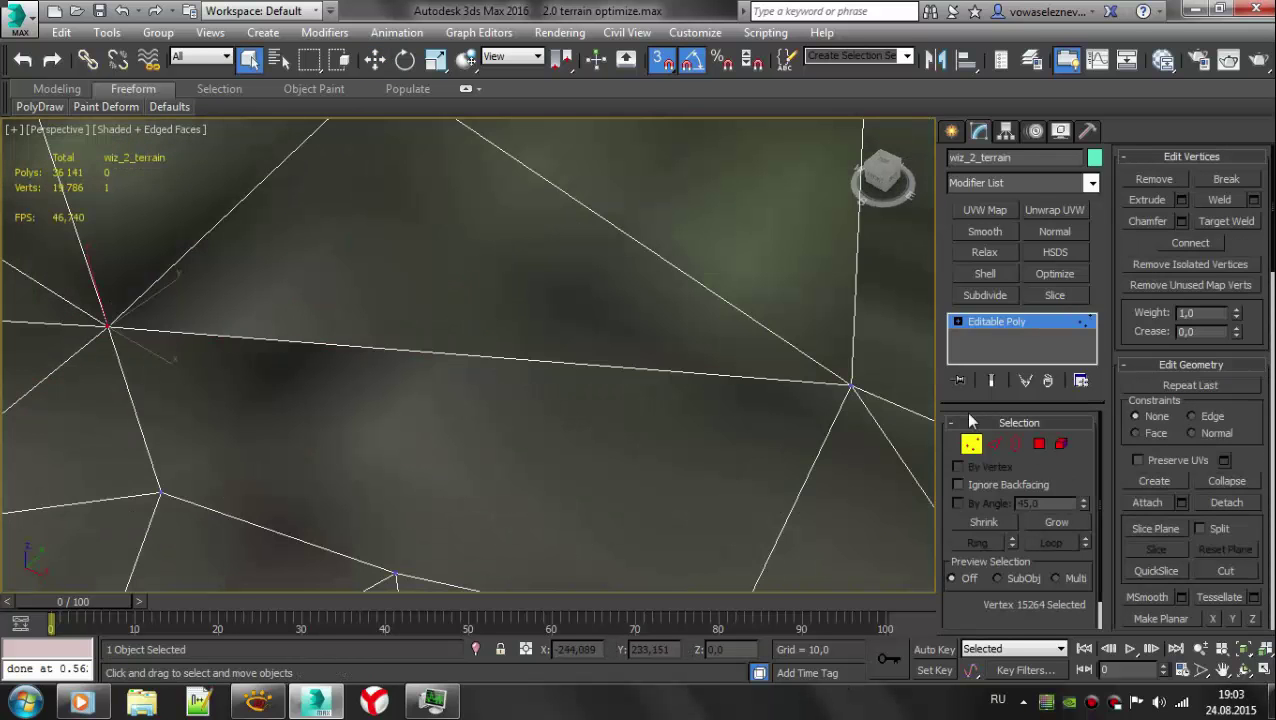
{"action": "key", "text": "3"}
{"action": "key", "text": "r"}
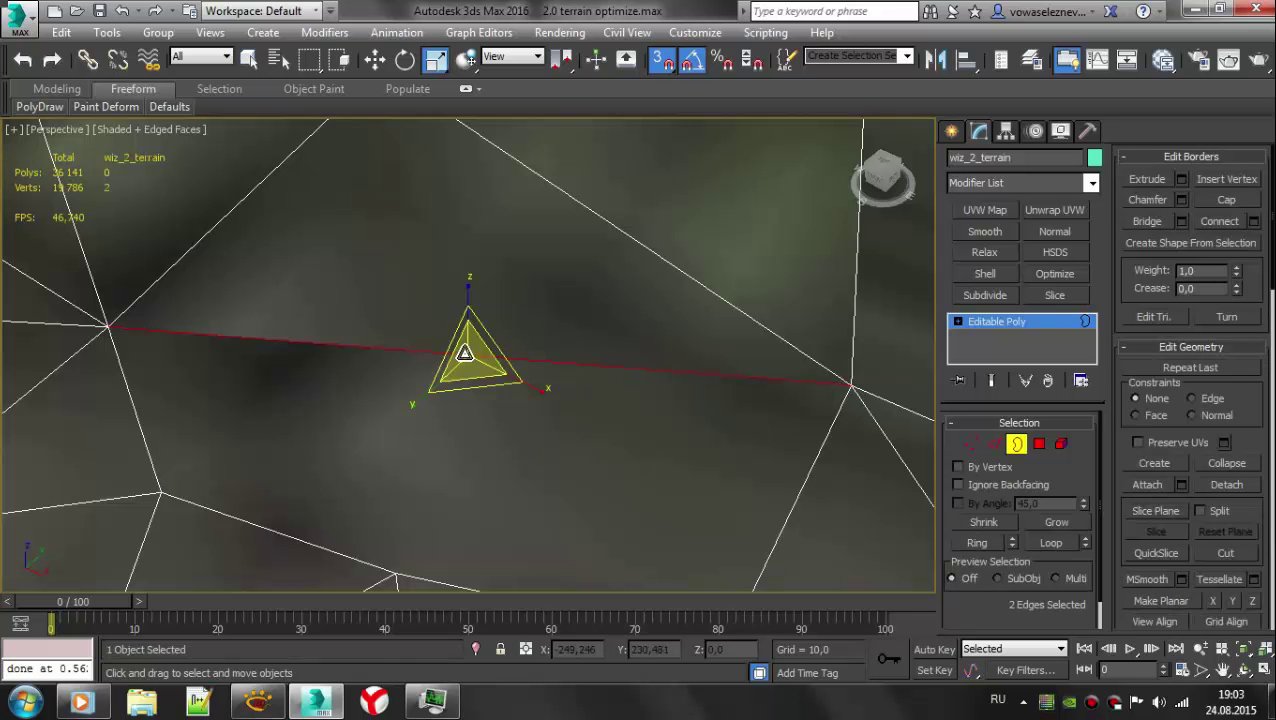
{"action": "middle_click_drag", "start_coordinate": [484, 404], "coordinate": [537, 363], "text": "alt"}
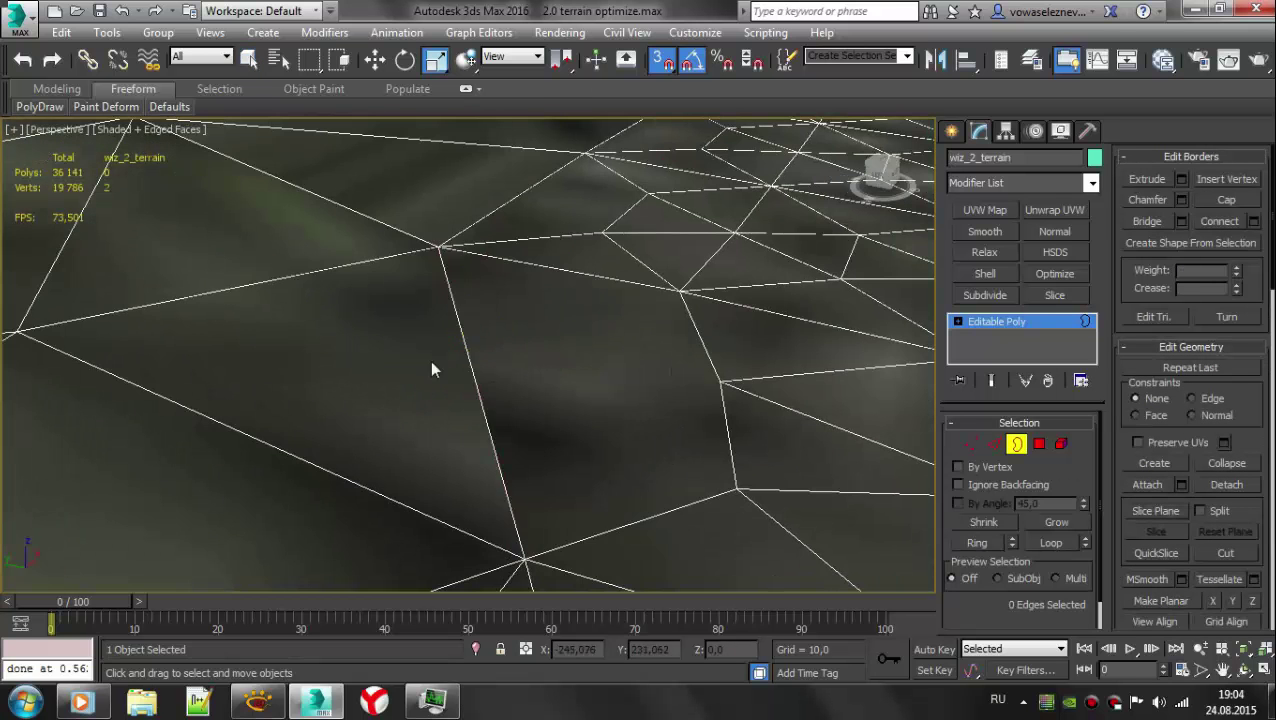
{"action": "middle_click_drag", "start_coordinate": [433, 364], "coordinate": [316, 347], "text": "alt"}
{"action": "middle_click_drag", "start_coordinate": [1086, 320], "coordinate": [604, 299], "text": "alt"}
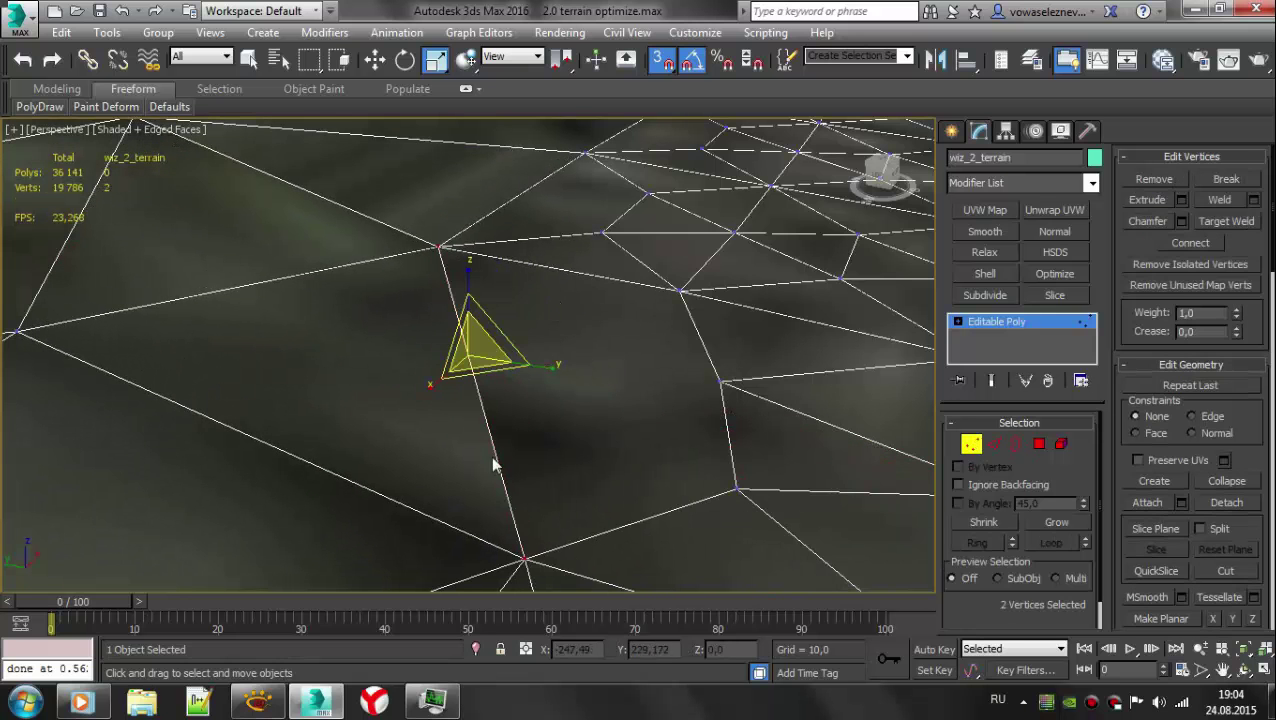
{"action": "key", "text": "q"}
- Select the two faces on either side of the gap
{"action": "key", "text": "4"}
{"action": "left_click", "coordinate": [433, 413]}
{"action": "left_click", "coordinate": [541, 407], "text": "ctrl"}
{"action": "key", "text": "ctrl+d"}
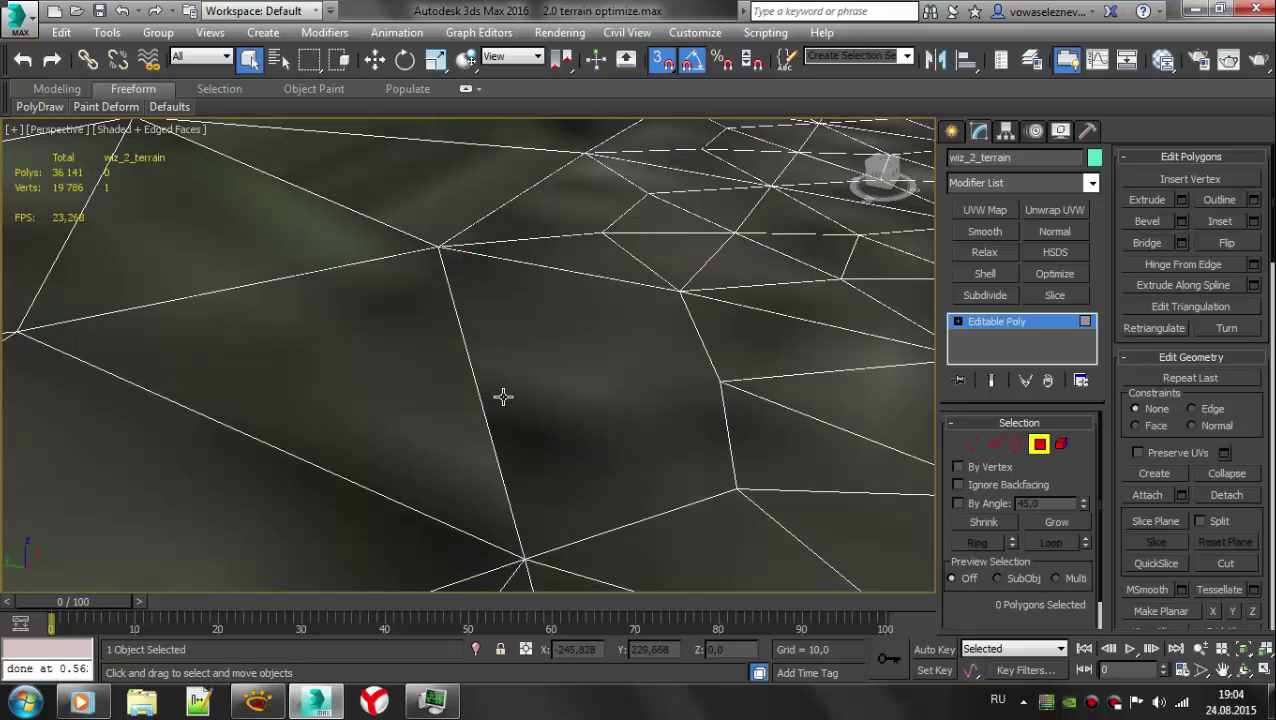
{"action": "left_click", "coordinate": [497, 383]}
{"action": "left_click", "coordinate": [595, 384], "text": "ctrl"}
- Pick both end vertices of the border edge and frame the view on the selected border
{"action": "key", "text": "2"}
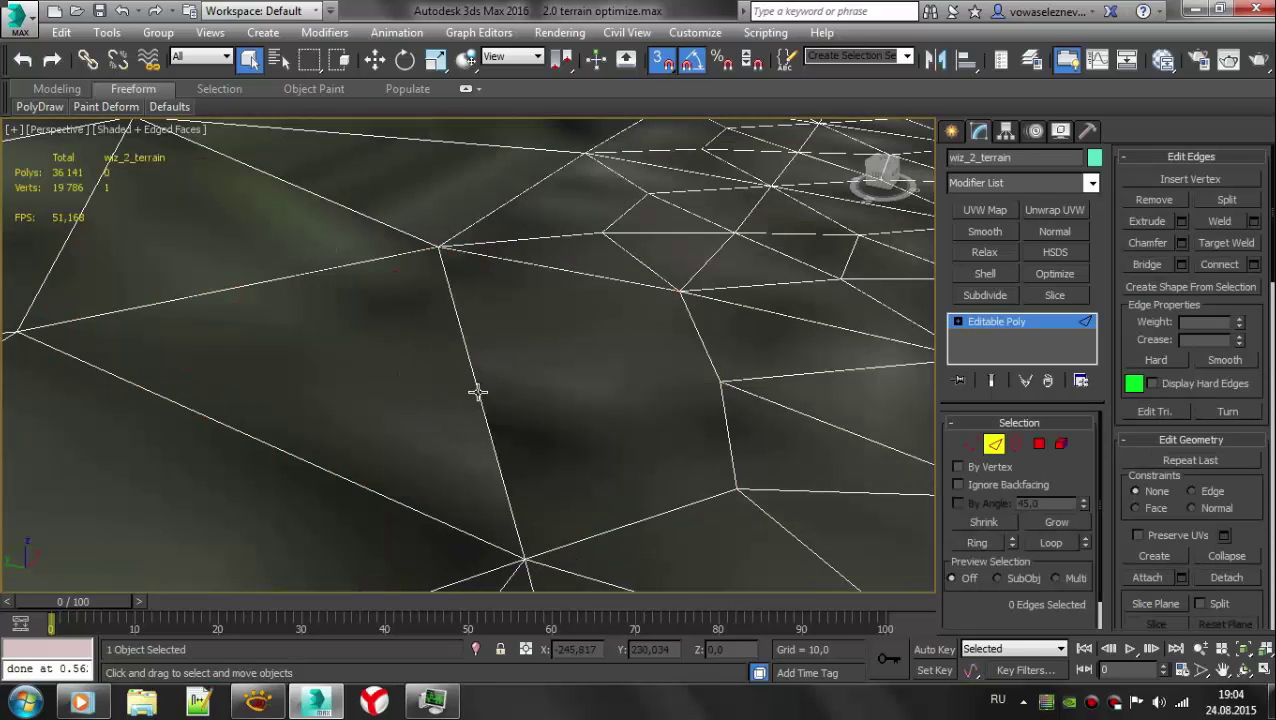
{"action": "key", "text": "2"}
{"action": "key", "text": "1"}
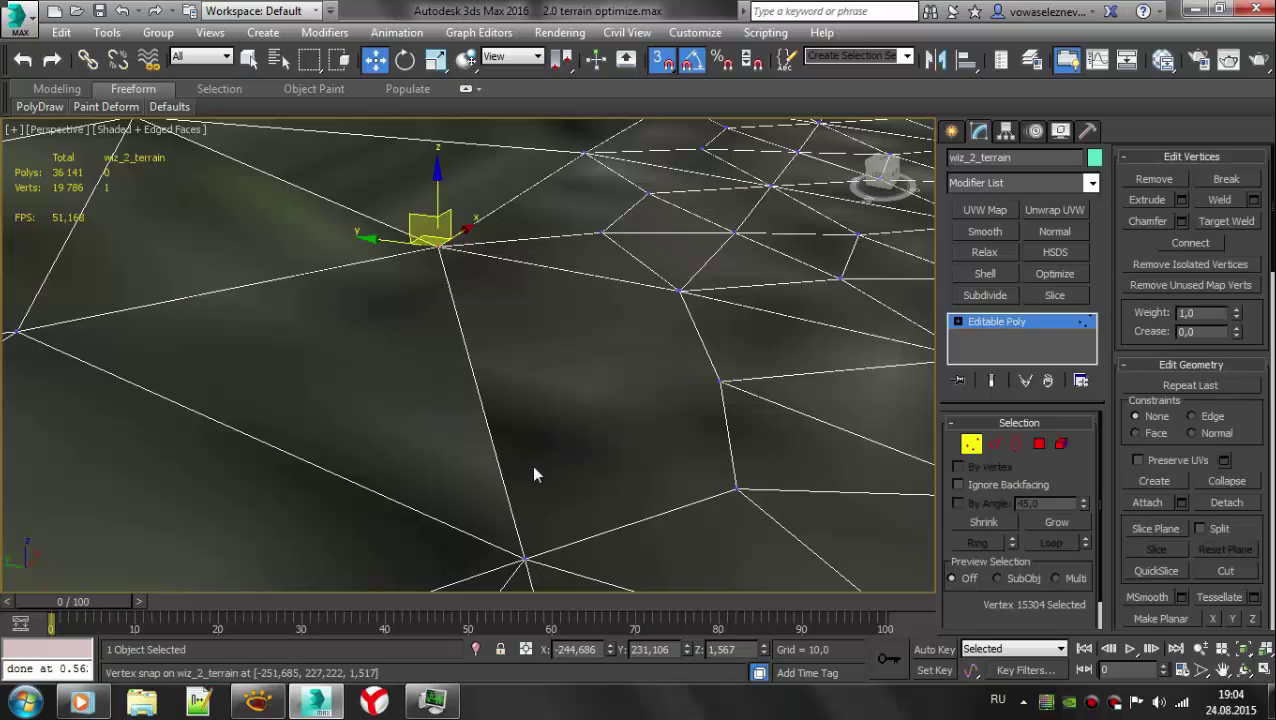
{"action": "key", "text": "3"}
{"action": "key", "text": "1"}
{"action": "left_click", "coordinate": [523, 557]}
{"action": "left_click", "coordinate": [440, 245], "text": "ctrl"}
{"action": "key", "text": "3"}
{"action": "scroll", "coordinate": [616, 441], "scroll_direction": "down", "scroll_amount": 5}
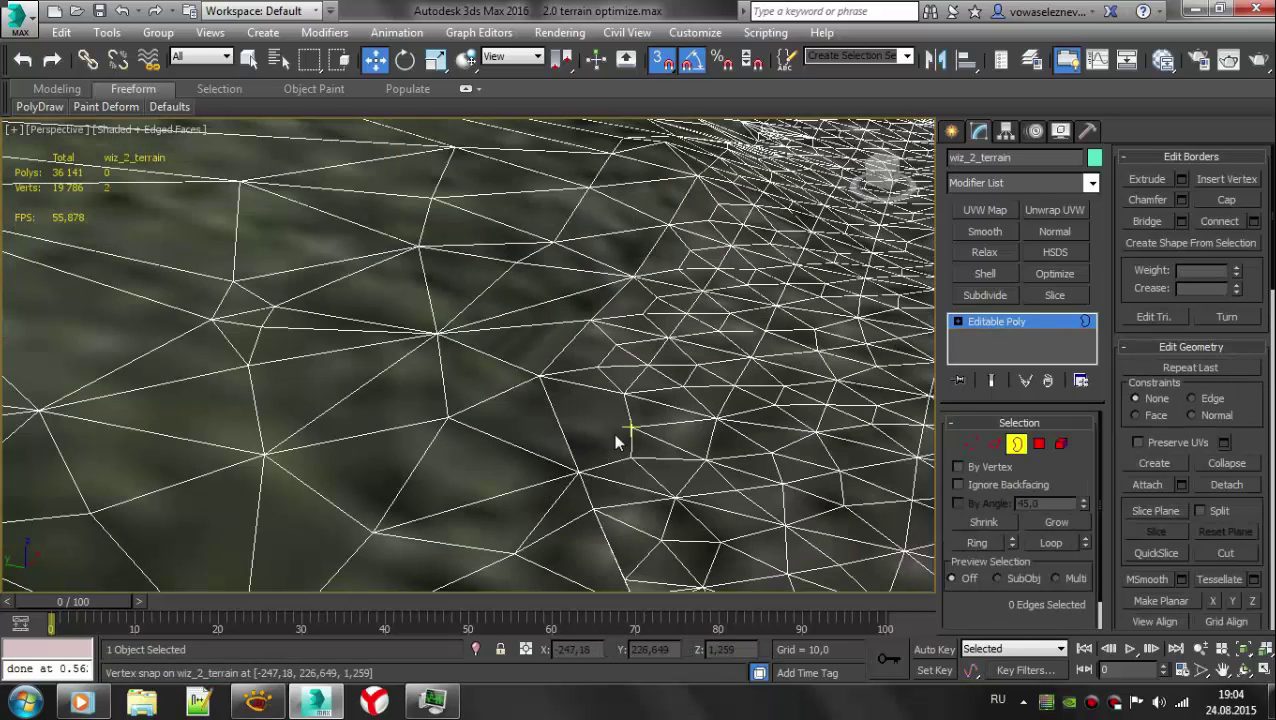
{"action": "key", "text": "z"}
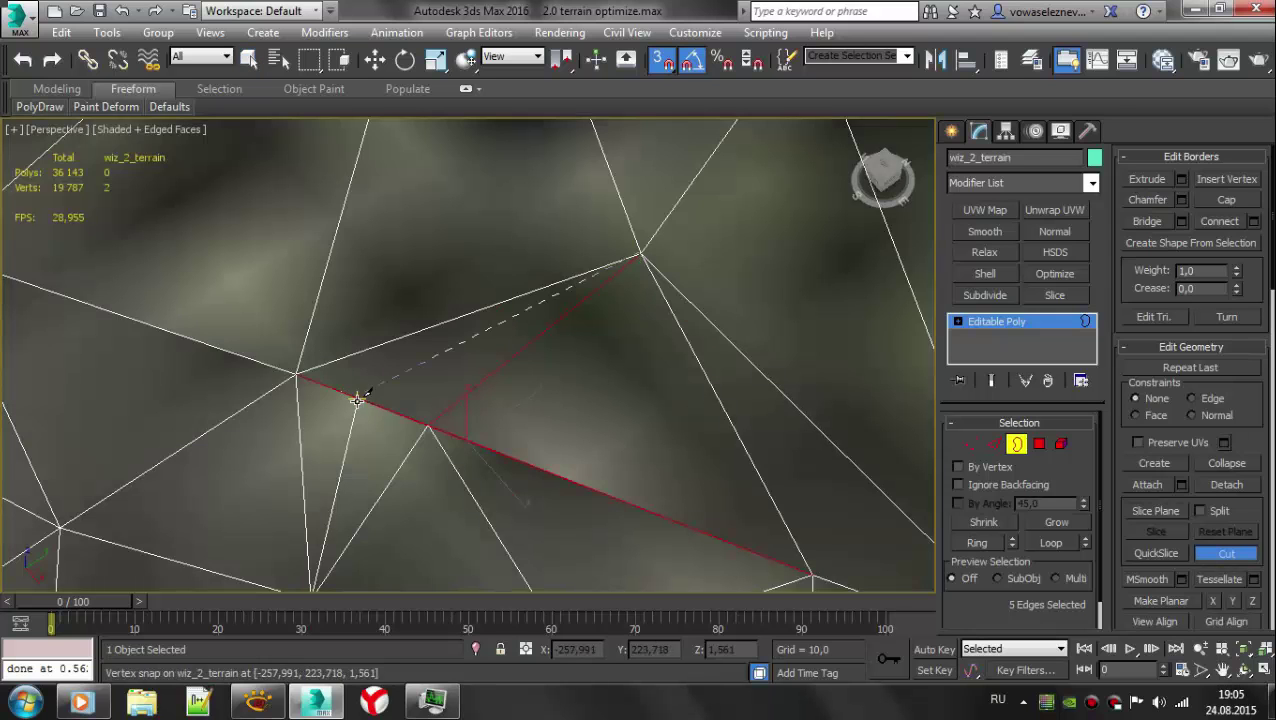
- Weld the vertices around the new cut point into one
{"action": "key", "text": "1"}
{"action": "left_click_drag", "start_coordinate": [268, 344], "coordinate": [438, 440]}
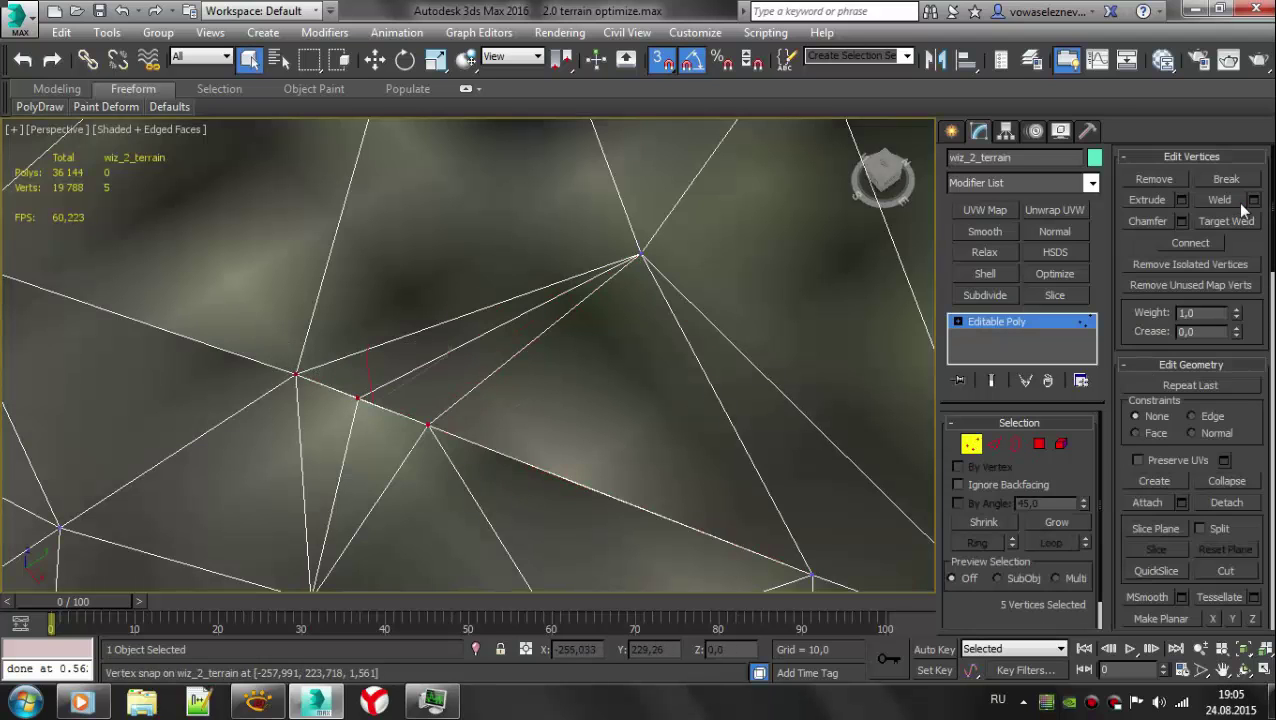
{"action": "left_click", "coordinate": [1253, 199]}
{"action": "left_click", "coordinate": [478, 427]}
{"action": "scroll", "coordinate": [689, 470], "scroll_direction": "down", "scroll_amount": 3}
{"action": "scroll", "coordinate": [718, 490], "scroll_direction": "down", "scroll_amount": 4}
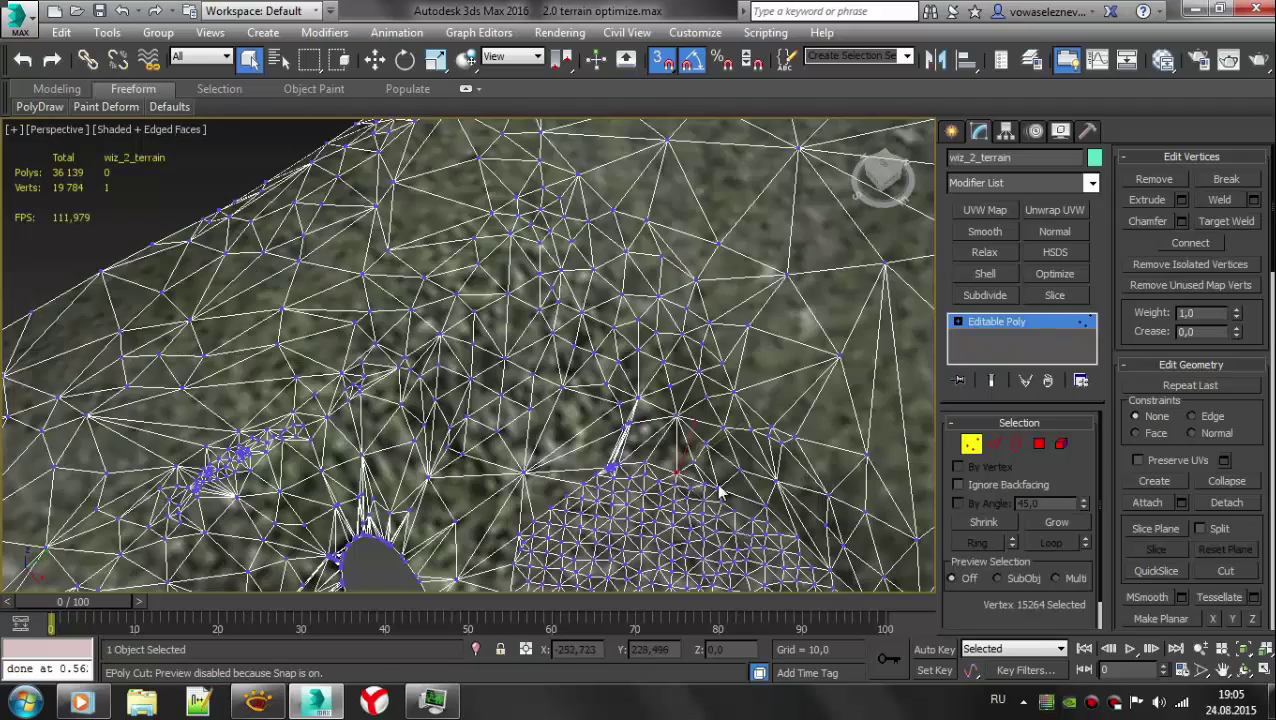
{"action": "scroll", "coordinate": [541, 382], "scroll_direction": "up", "scroll_amount": 5}
{"action": "scroll", "coordinate": [587, 407], "scroll_direction": "up", "scroll_amount": 3}
{"action": "scroll", "coordinate": [587, 407], "scroll_direction": "up", "scroll_amount": 3}
- Select the open border edges along the gap to inspect it
{"action": "key", "text": "3"}
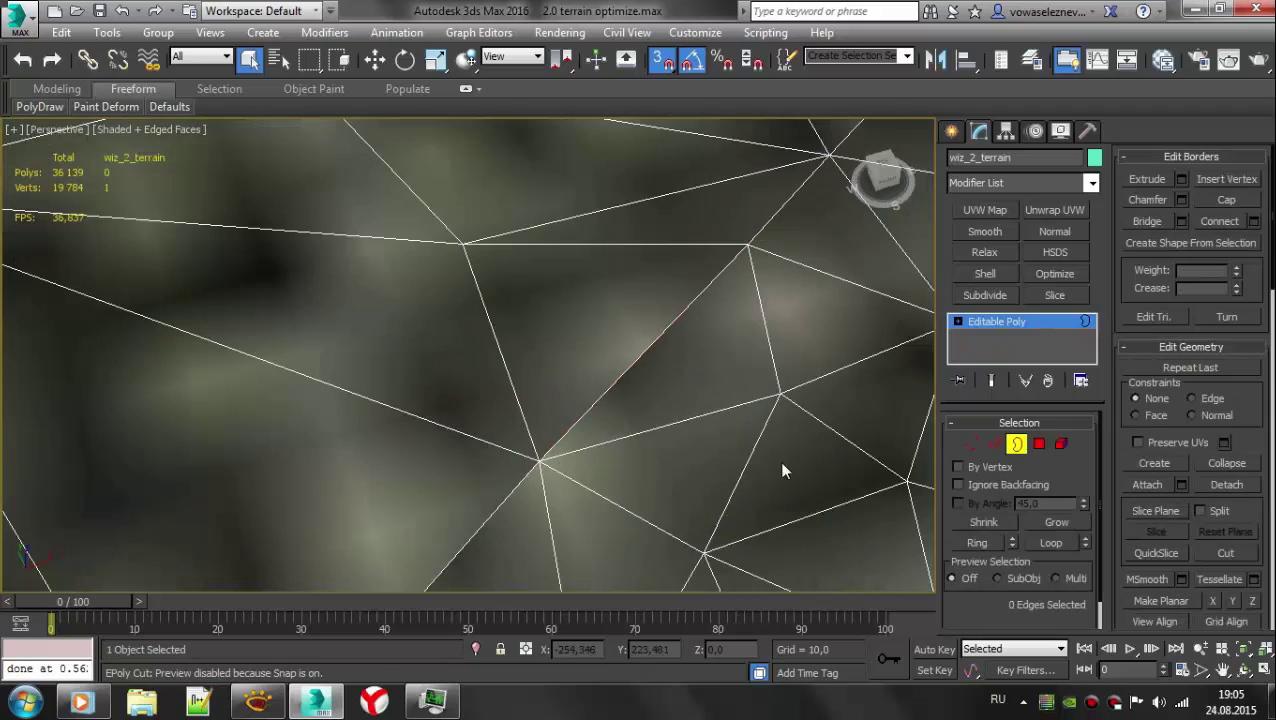
{"action": "scroll", "coordinate": [638, 496], "scroll_direction": "down", "scroll_amount": 3}
{"action": "scroll", "coordinate": [595, 433], "scroll_direction": "down", "scroll_amount": 3}
{"action": "scroll", "coordinate": [491, 561], "scroll_direction": "down", "scroll_amount": 2}
{"action": "left_click", "coordinate": [445, 522]}
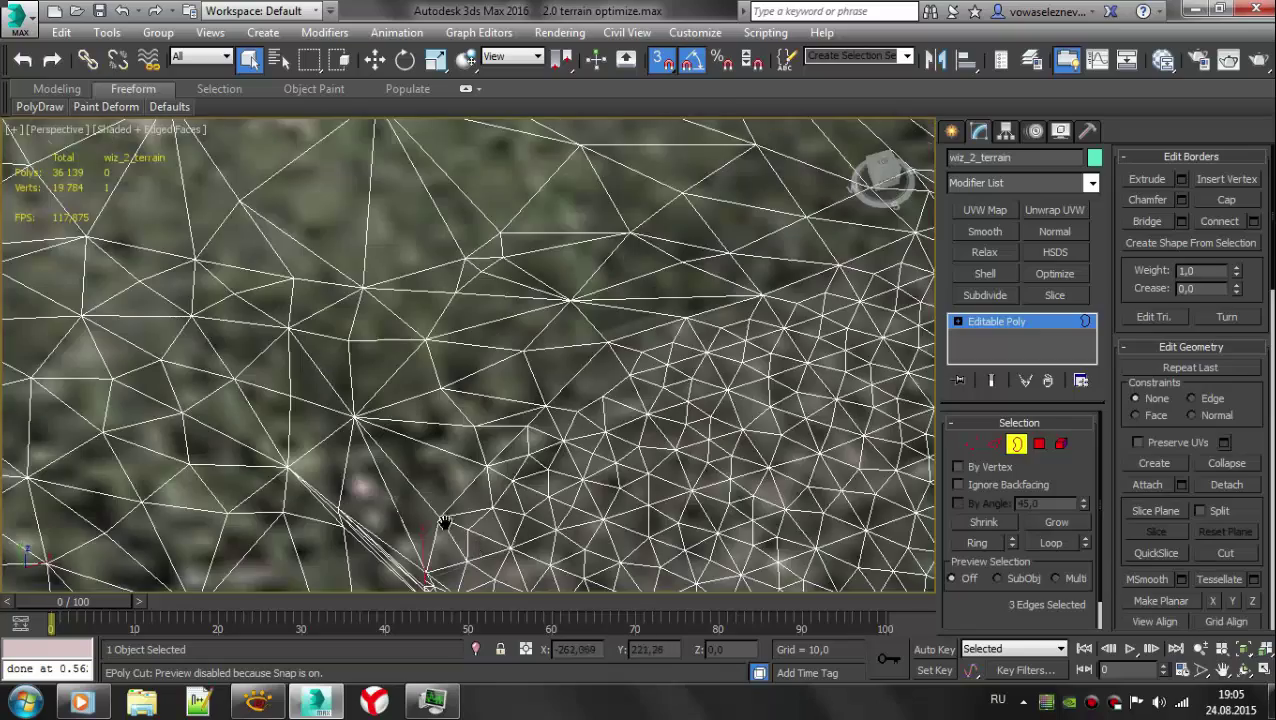
{"action": "left_click", "coordinate": [552, 524]}
{"action": "scroll", "coordinate": [555, 518], "scroll_direction": "up", "scroll_amount": 3}
{"action": "scroll", "coordinate": [471, 365], "scroll_direction": "up", "scroll_amount": 3}
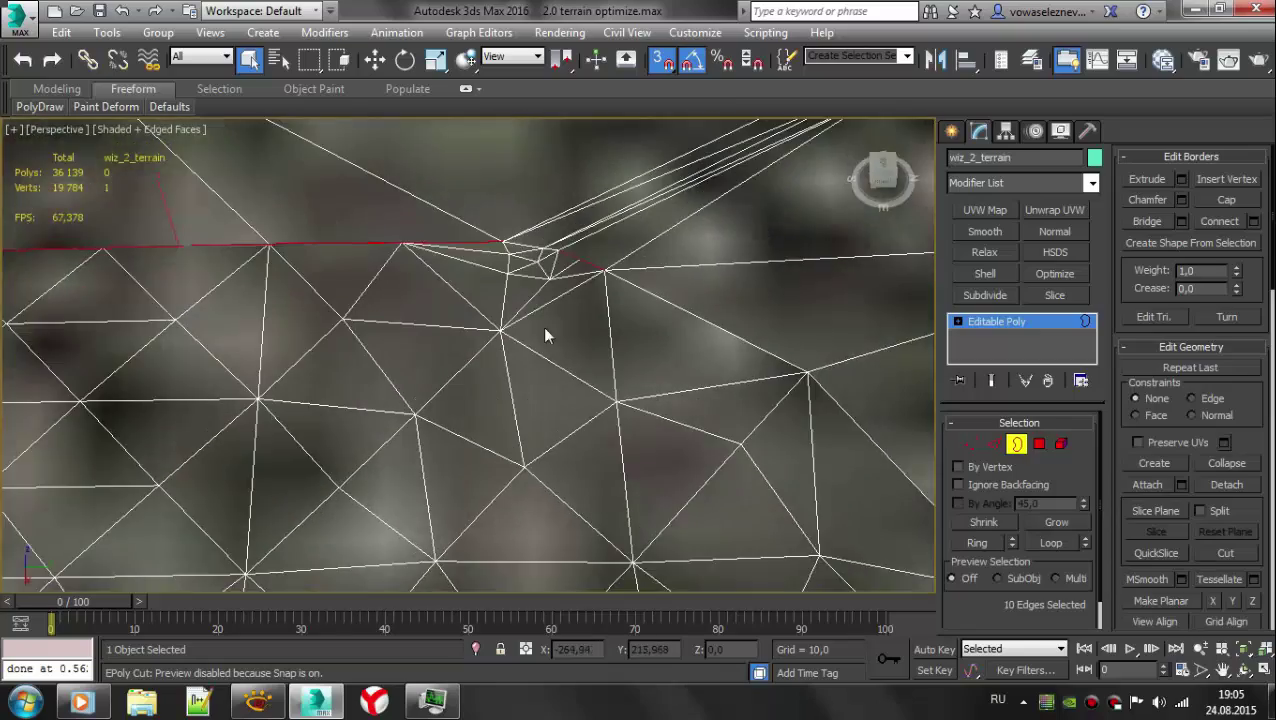
{"action": "scroll", "coordinate": [545, 335], "scroll_direction": "up", "scroll_amount": 2}
- Frame the two border edges in view and weld their vertices across the gap
{"action": "key", "text": "1"}
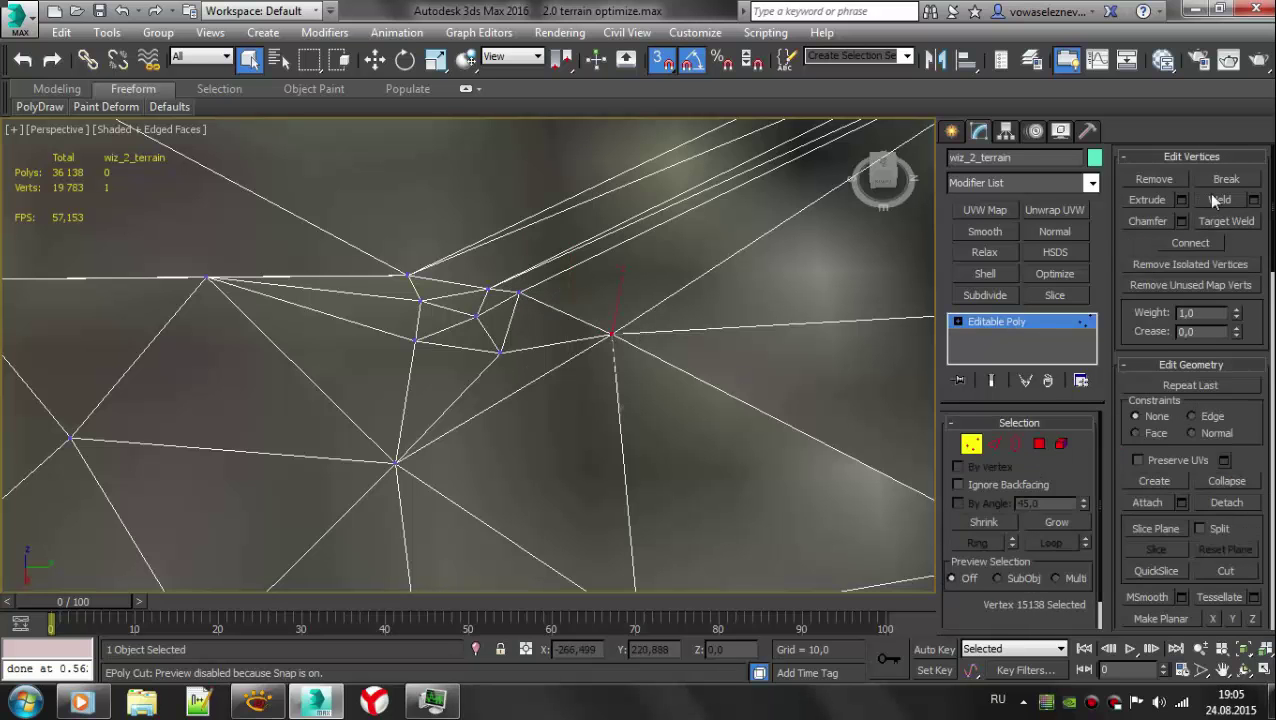
{"action": "key", "text": "3"}
{"action": "left_click_drag", "start_coordinate": [516, 268], "coordinate": [705, 457]}
{"action": "key", "text": "z"}
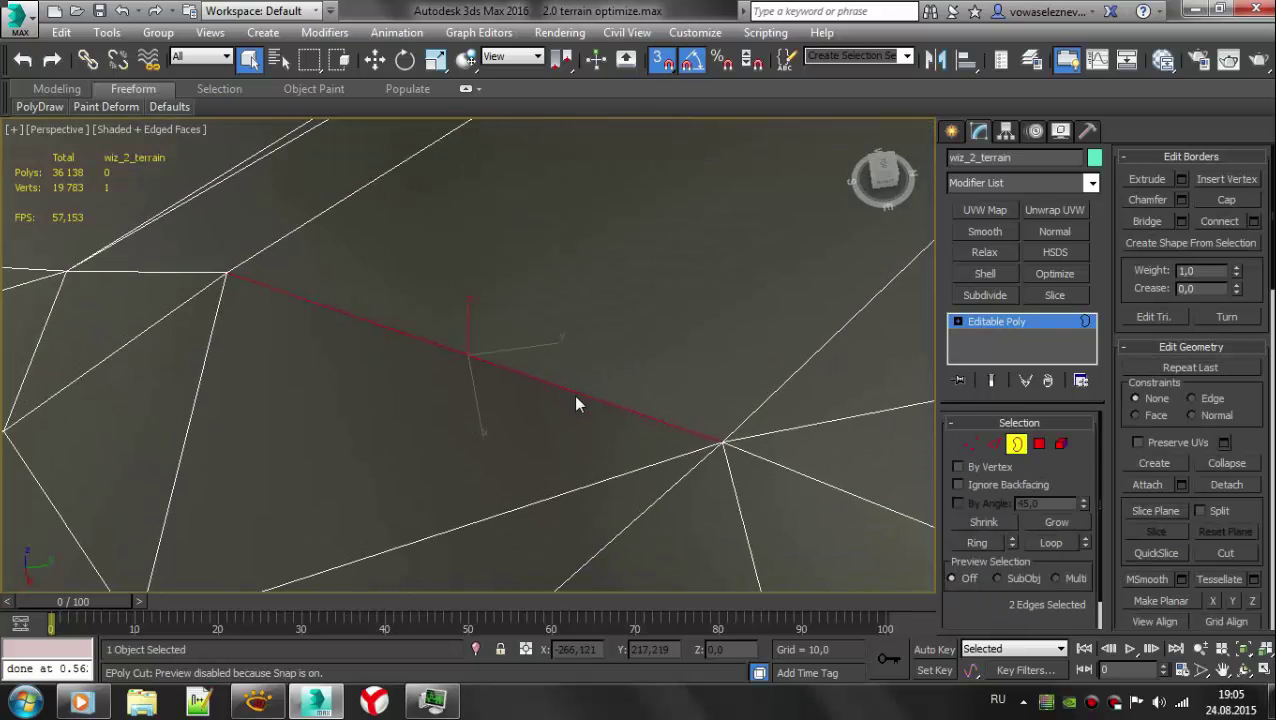
{"action": "key", "text": "1"}
{"action": "left_click", "coordinate": [1218, 205]}
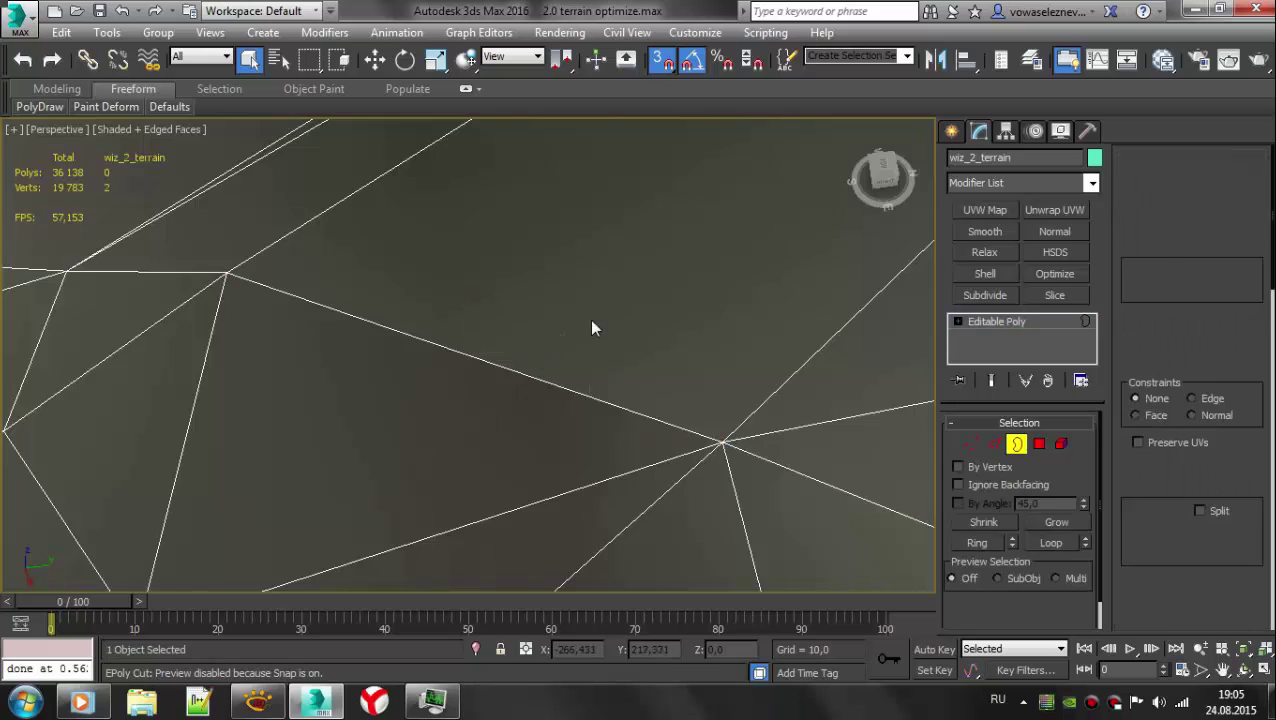
{"action": "key", "text": "3"}
{"action": "scroll", "coordinate": [589, 319], "scroll_direction": "down", "scroll_amount": 5}
{"action": "scroll", "coordinate": [441, 425], "scroll_direction": "up", "scroll_amount": 3}
{"action": "scroll", "coordinate": [441, 425], "scroll_direction": "up", "scroll_amount": 3}
{"action": "scroll", "coordinate": [441, 425], "scroll_direction": "up", "scroll_amount": 3}
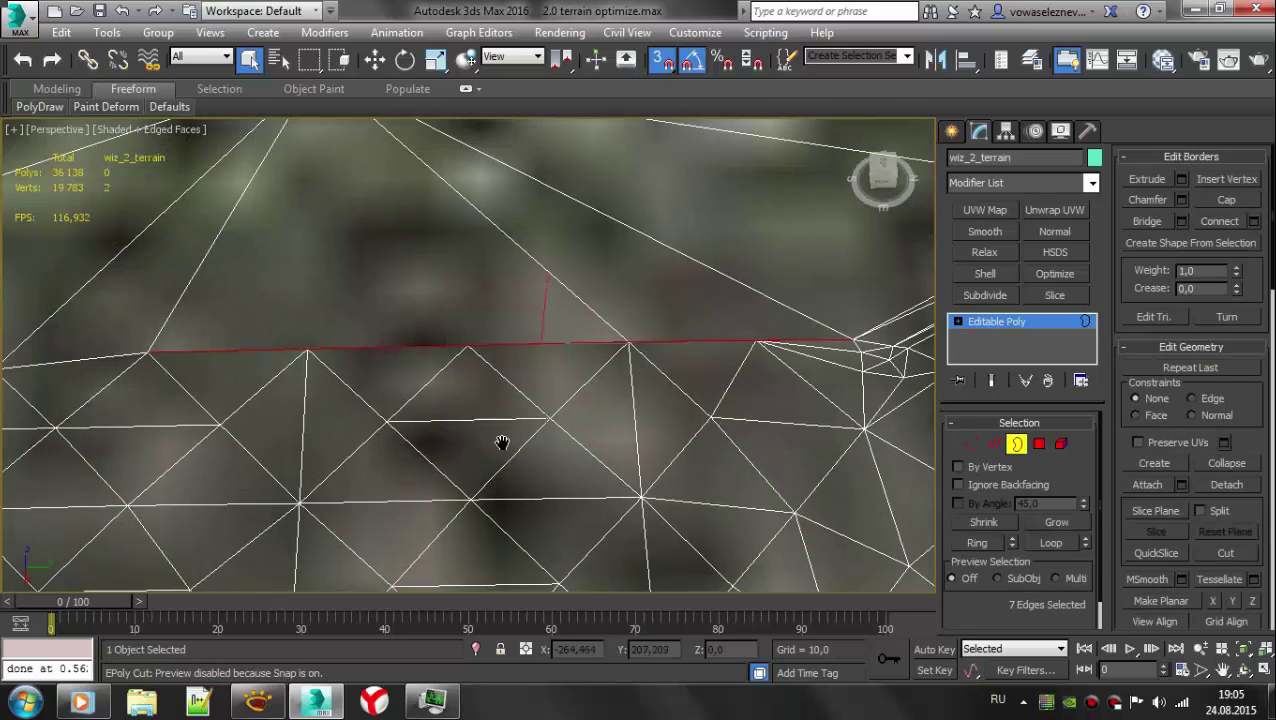
- Select the two vertices on either side of the next gap and check its border
{"action": "key", "text": "1"}
{"action": "left_click_drag", "start_coordinate": [276, 322], "coordinate": [376, 400]}
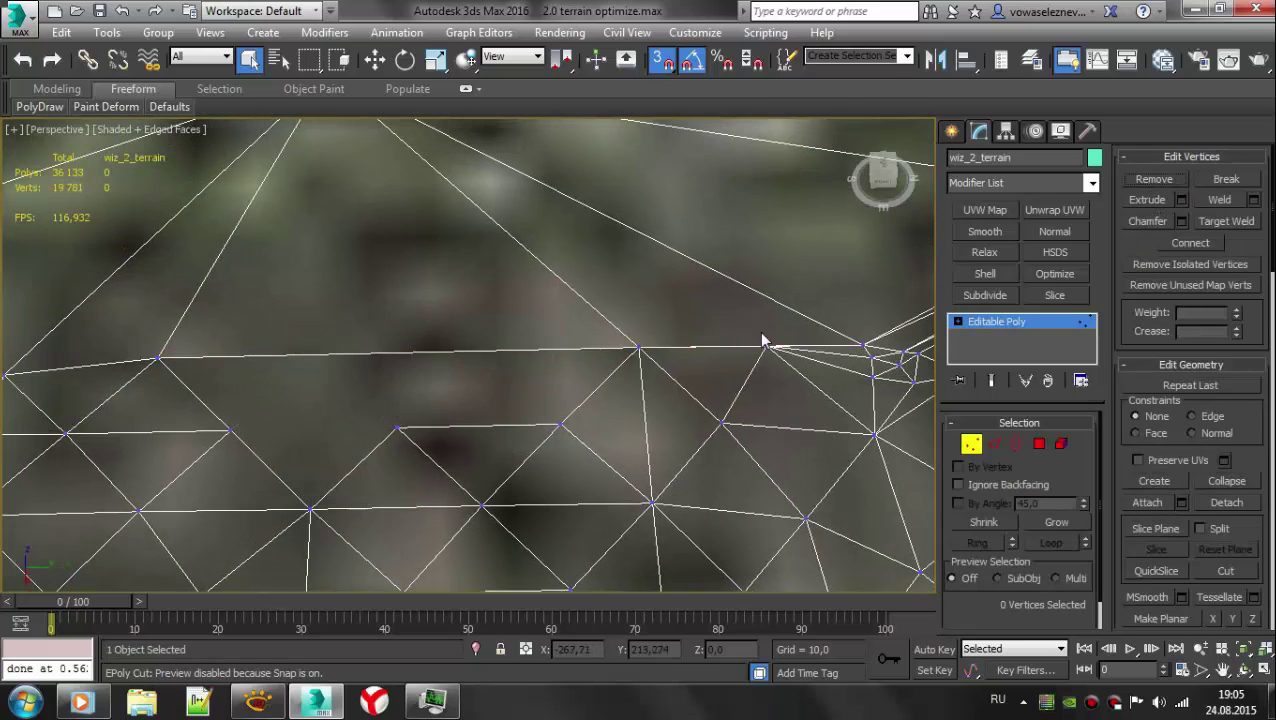
{"action": "left_click_drag", "start_coordinate": [718, 413], "coordinate": [114, 336]}
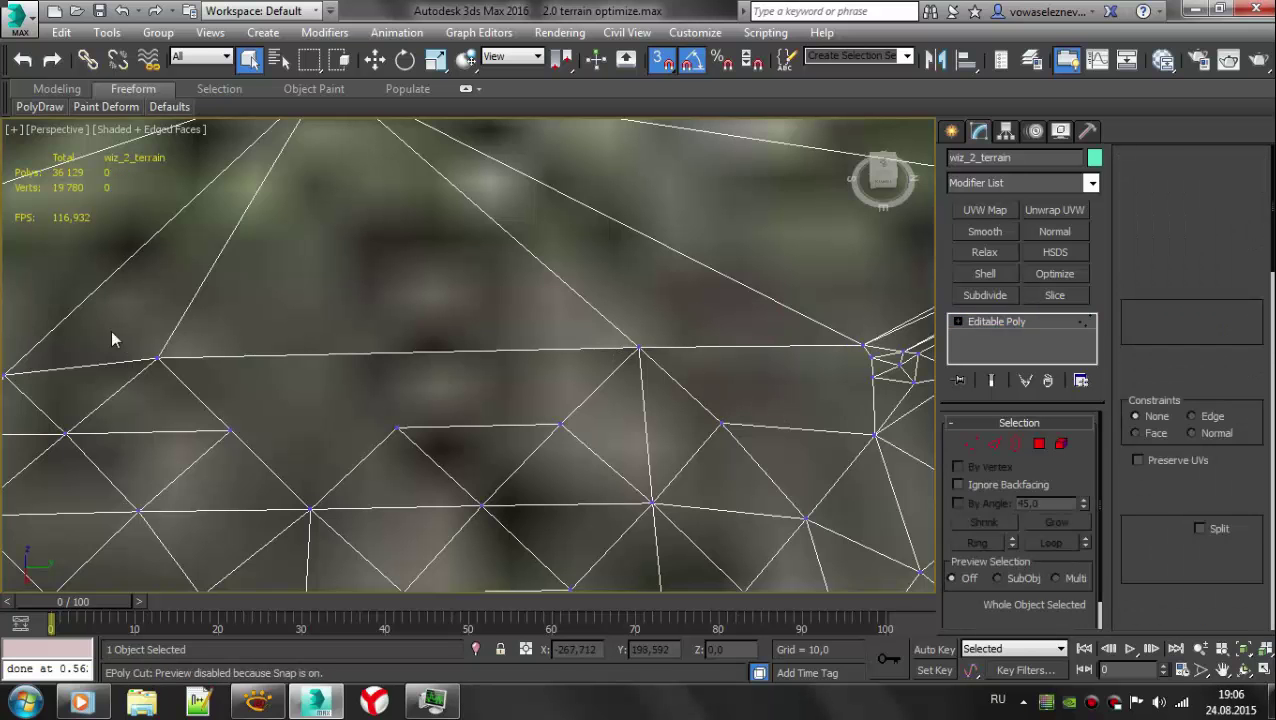
{"action": "key", "text": "3"}
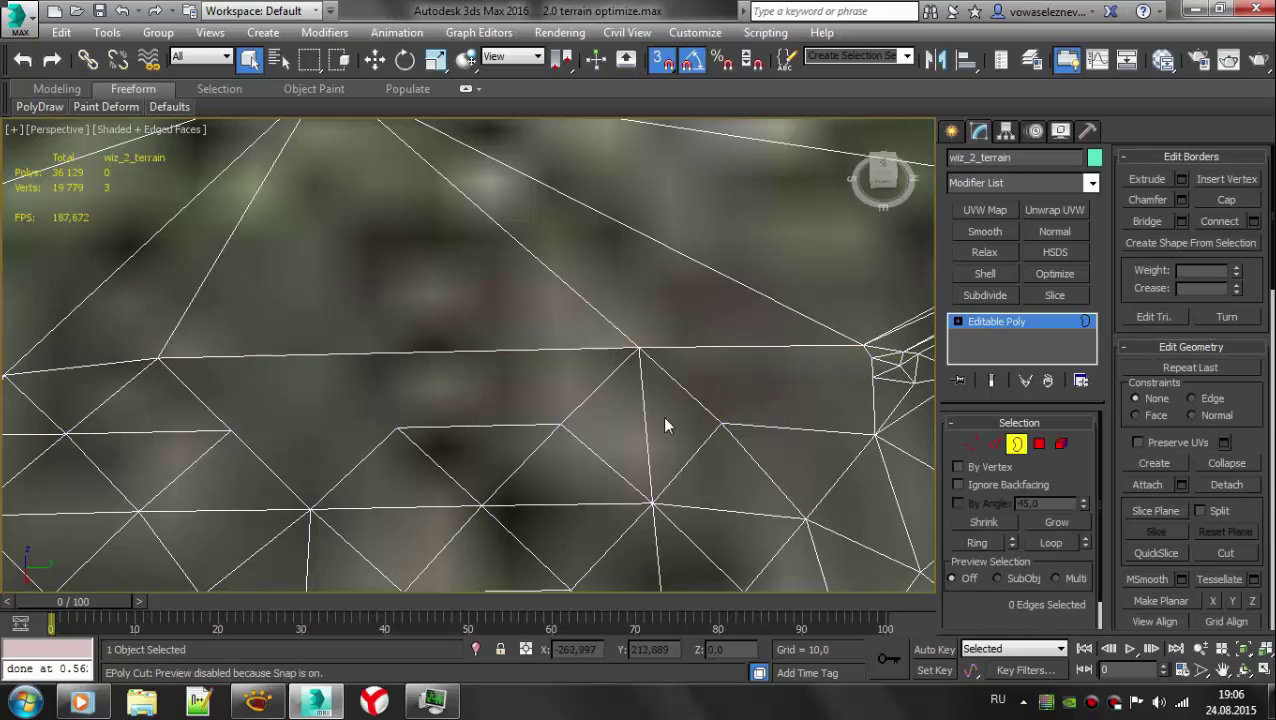
{"action": "scroll", "coordinate": [621, 452], "scroll_direction": "down", "scroll_amount": 10}
{"action": "scroll", "coordinate": [608, 480], "scroll_direction": "up", "scroll_amount": 5}
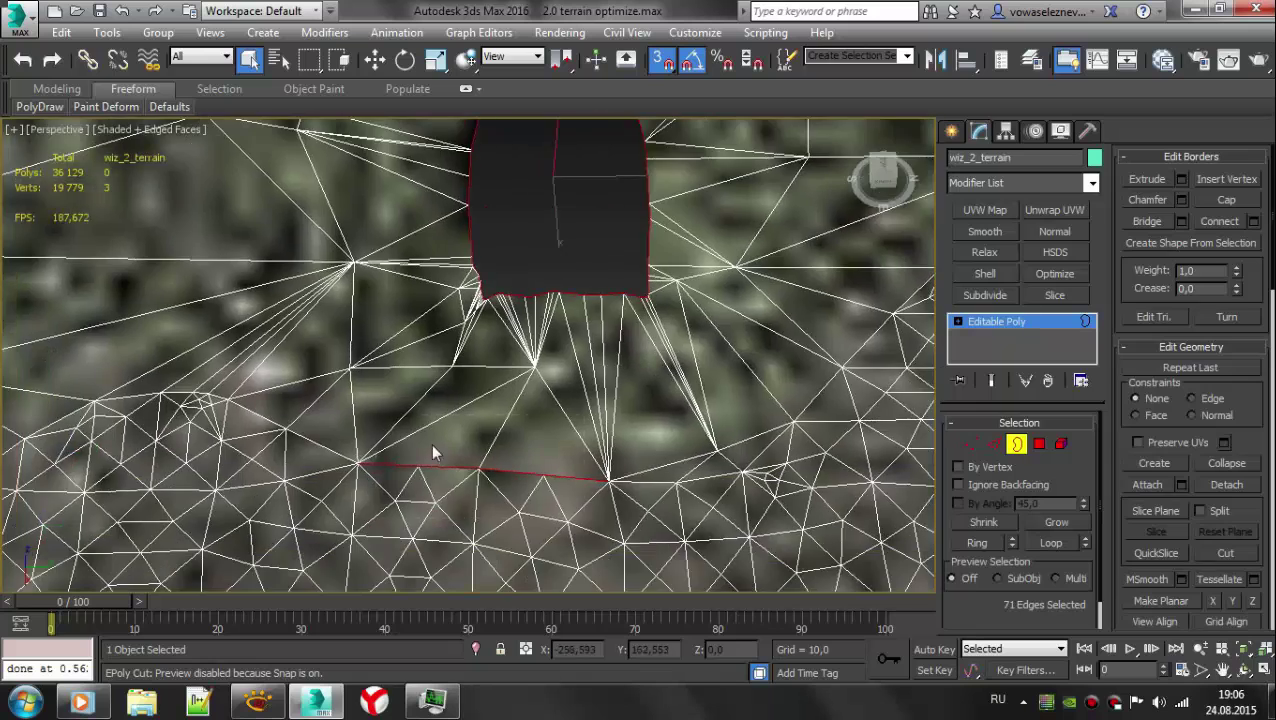
{"action": "scroll", "coordinate": [433, 448], "scroll_direction": "up", "scroll_amount": 3}
- Weld the vertices along the gap together and recheck for open borders
{"action": "key", "text": "1"}
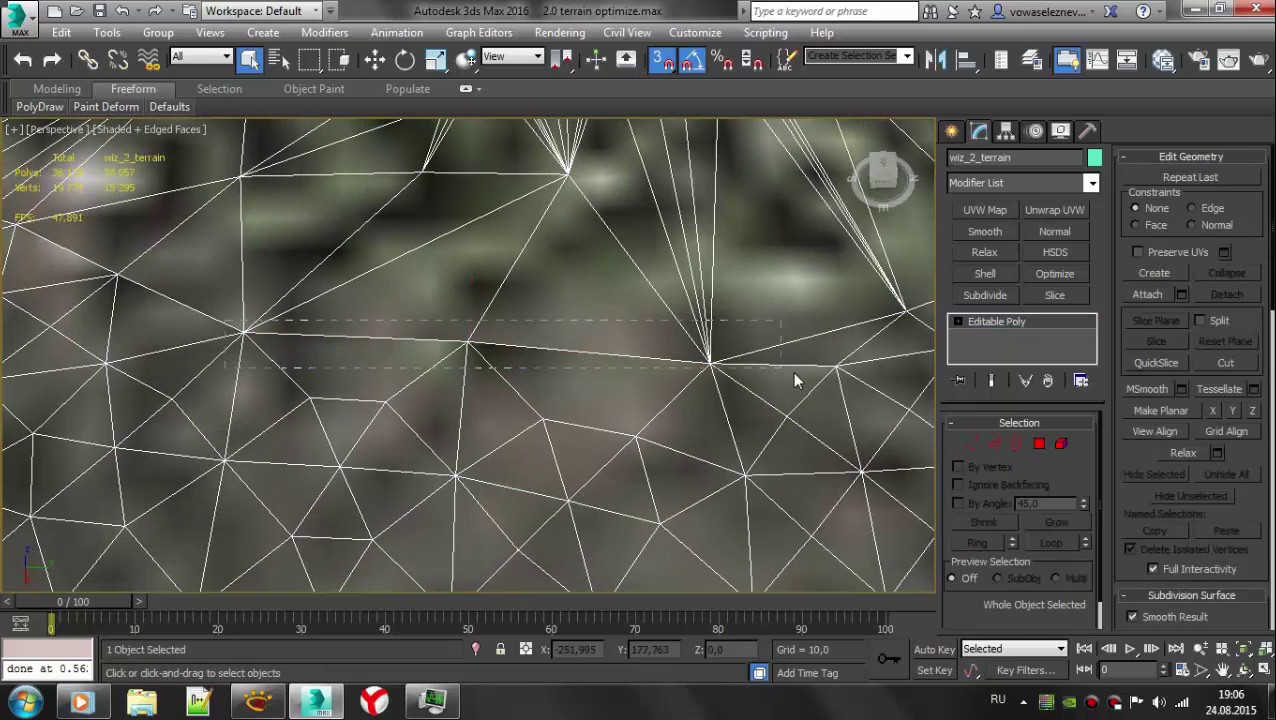
{"action": "left_click_drag", "start_coordinate": [215, 315], "coordinate": [729, 385]}
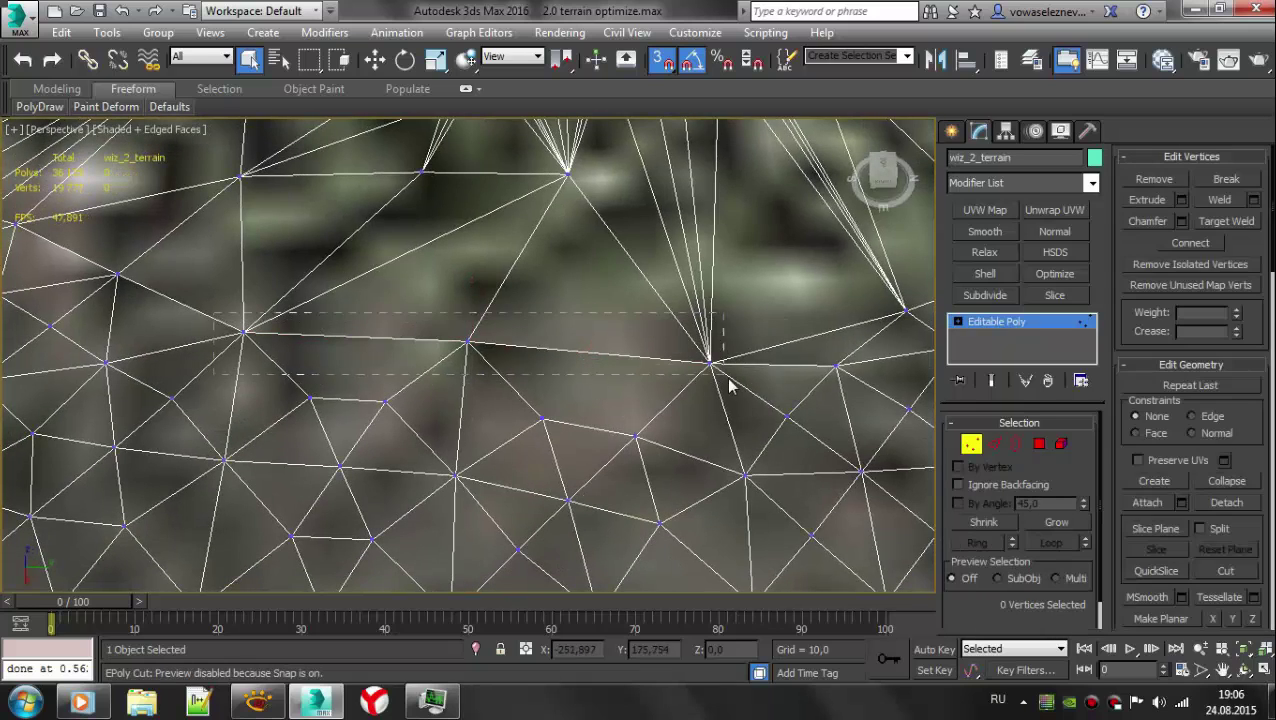
{"action": "left_click", "coordinate": [1228, 205]}
{"action": "key", "text": "3"}
{"action": "scroll", "coordinate": [424, 452], "scroll_direction": "down", "scroll_amount": 5}
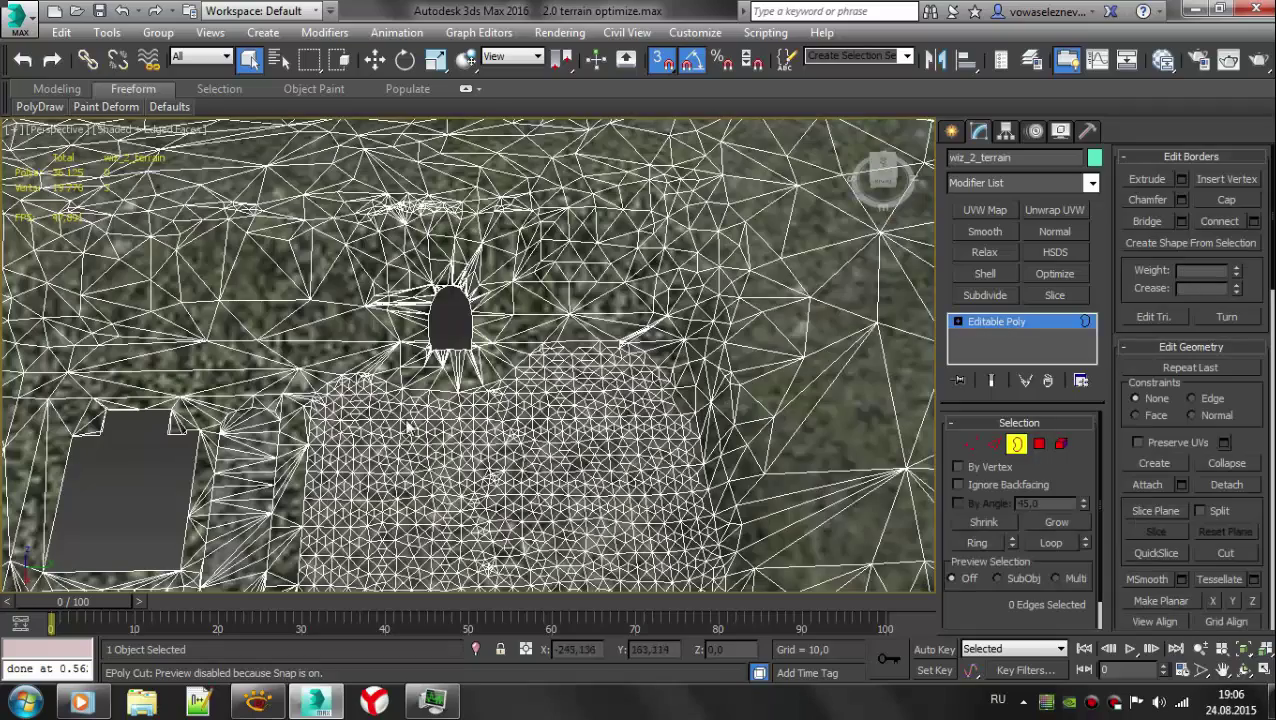
{"action": "scroll", "coordinate": [346, 466], "scroll_direction": "up", "scroll_amount": 5}
{"action": "scroll", "coordinate": [430, 428], "scroll_direction": "up", "scroll_amount": 3}
- Cut three new edges across the gap along the seam
{"action": "key", "text": "1"}
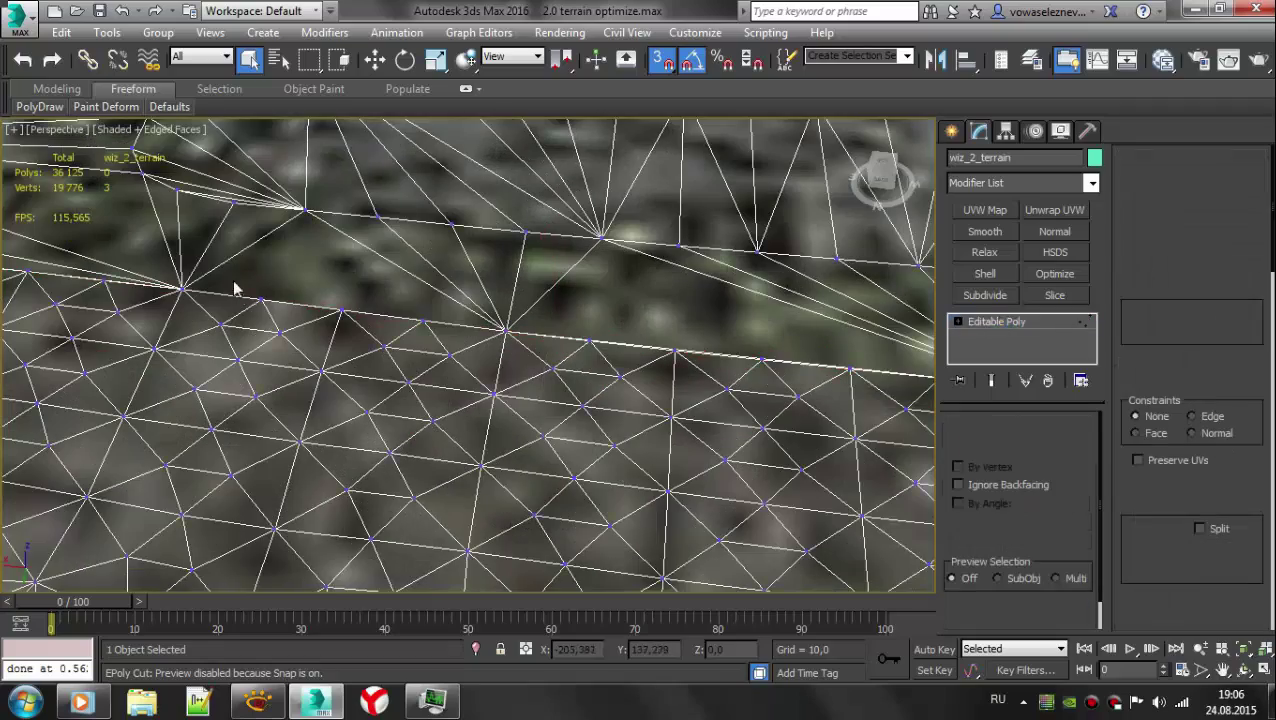
{"action": "middle_click_drag", "start_coordinate": [236, 285], "coordinate": [336, 305]}
{"action": "left_click", "coordinate": [1225, 570]}
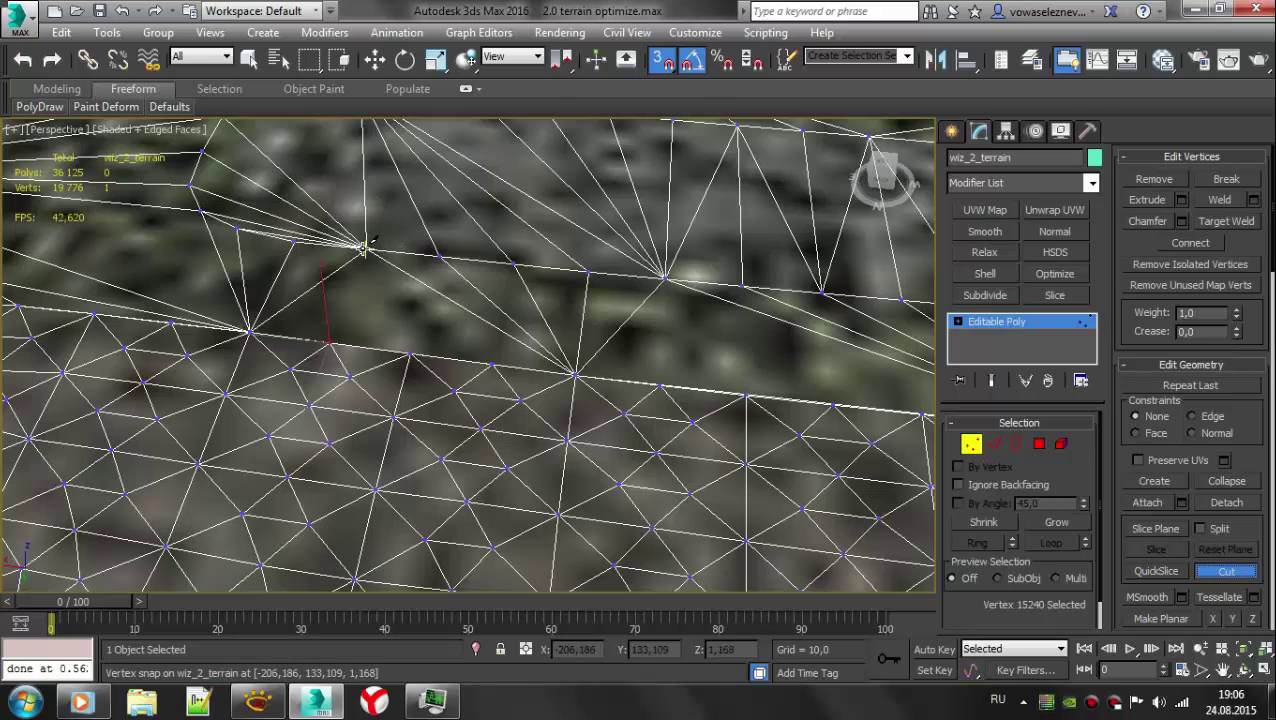
{"action": "right_click", "coordinate": [408, 354]}
{"action": "key", "text": "alt+c"}
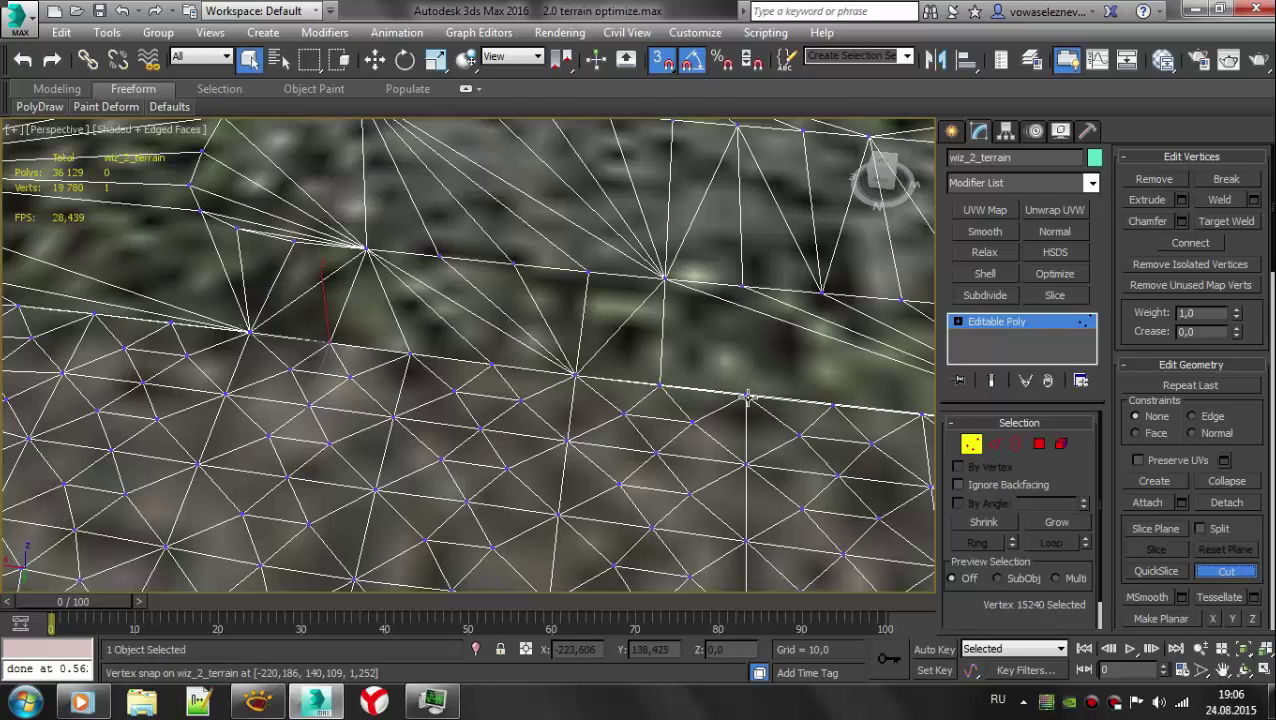
{"action": "right_click", "coordinate": [748, 398]}
{"action": "left_click", "coordinate": [1229, 573]}
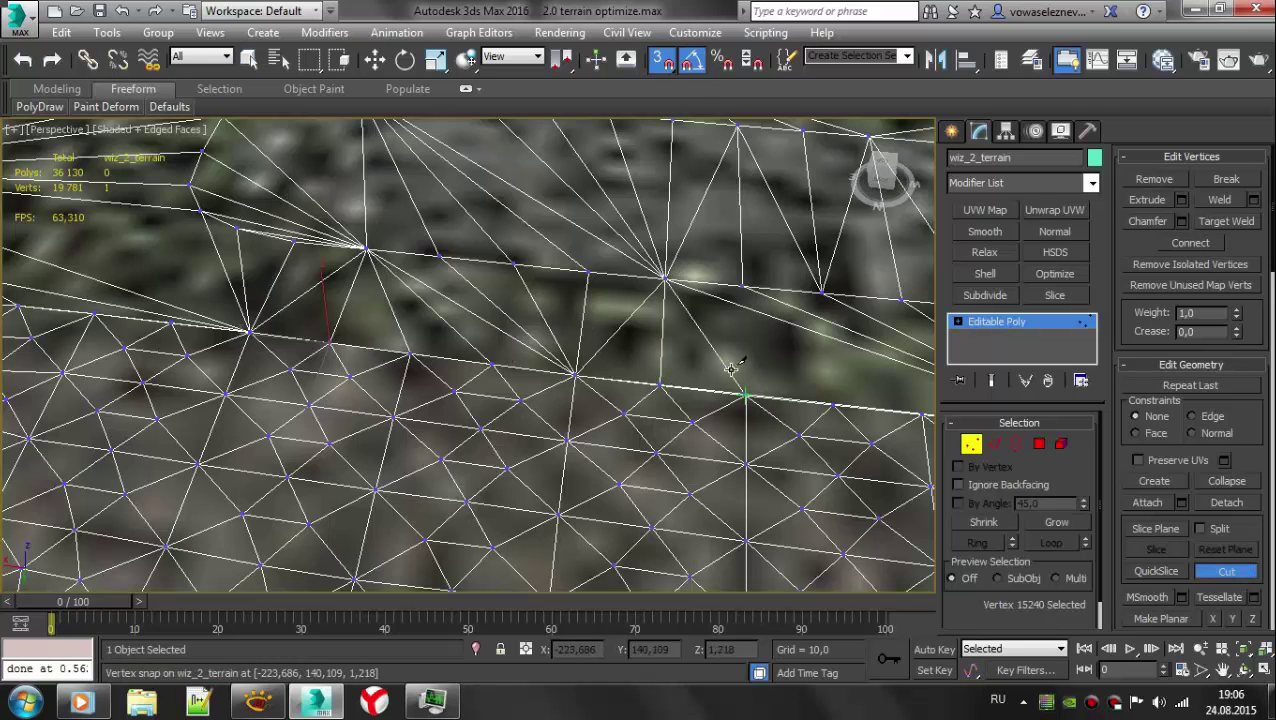
{"action": "right_click", "coordinate": [918, 414]}
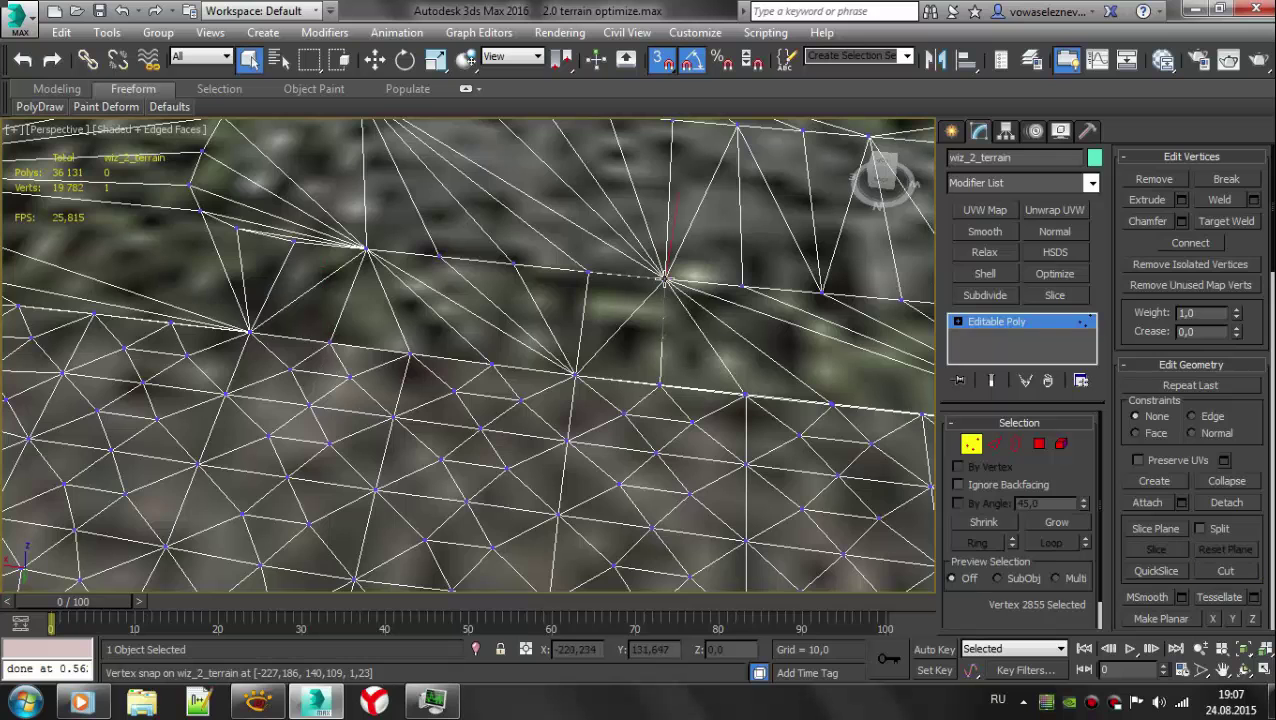
{"action": "middle_click_drag", "start_coordinate": [623, 256], "coordinate": [595, 263]}
- Weld the two vertices at the cut into one
{"action": "left_click", "coordinate": [222, 339]}
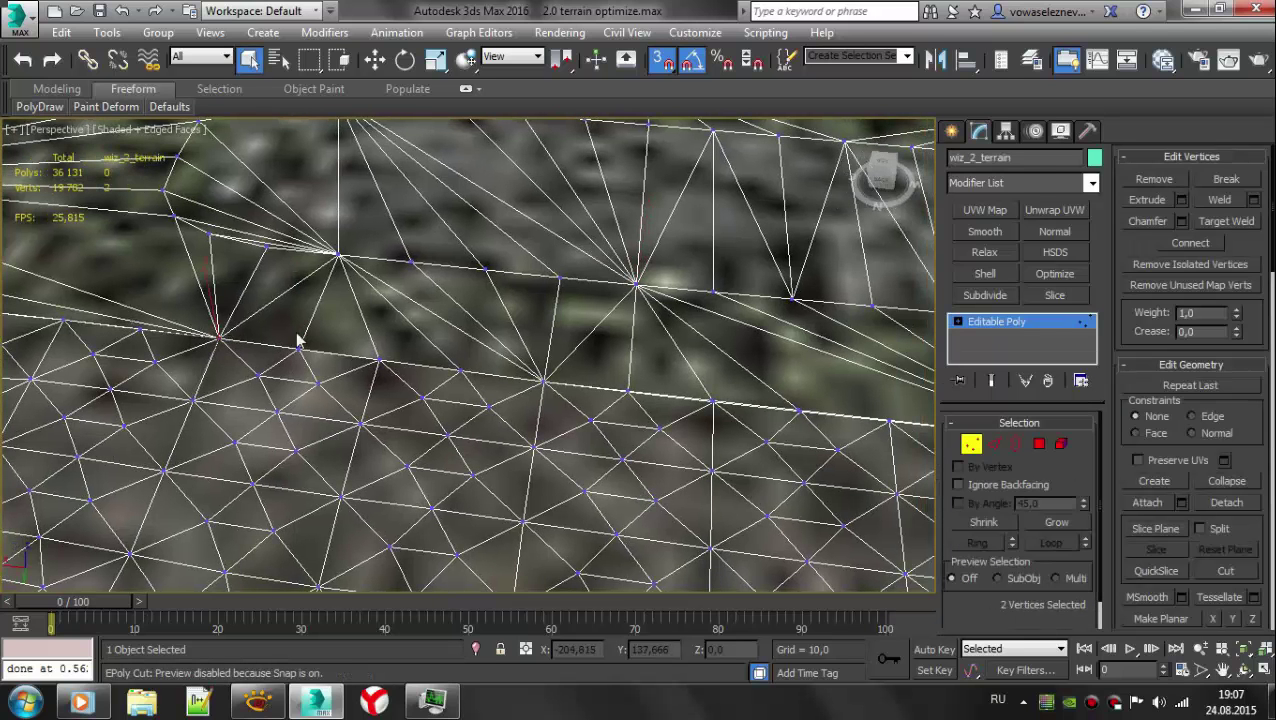
{"action": "left_click", "coordinate": [1214, 199]}
{"action": "left_click", "coordinate": [800, 410]}
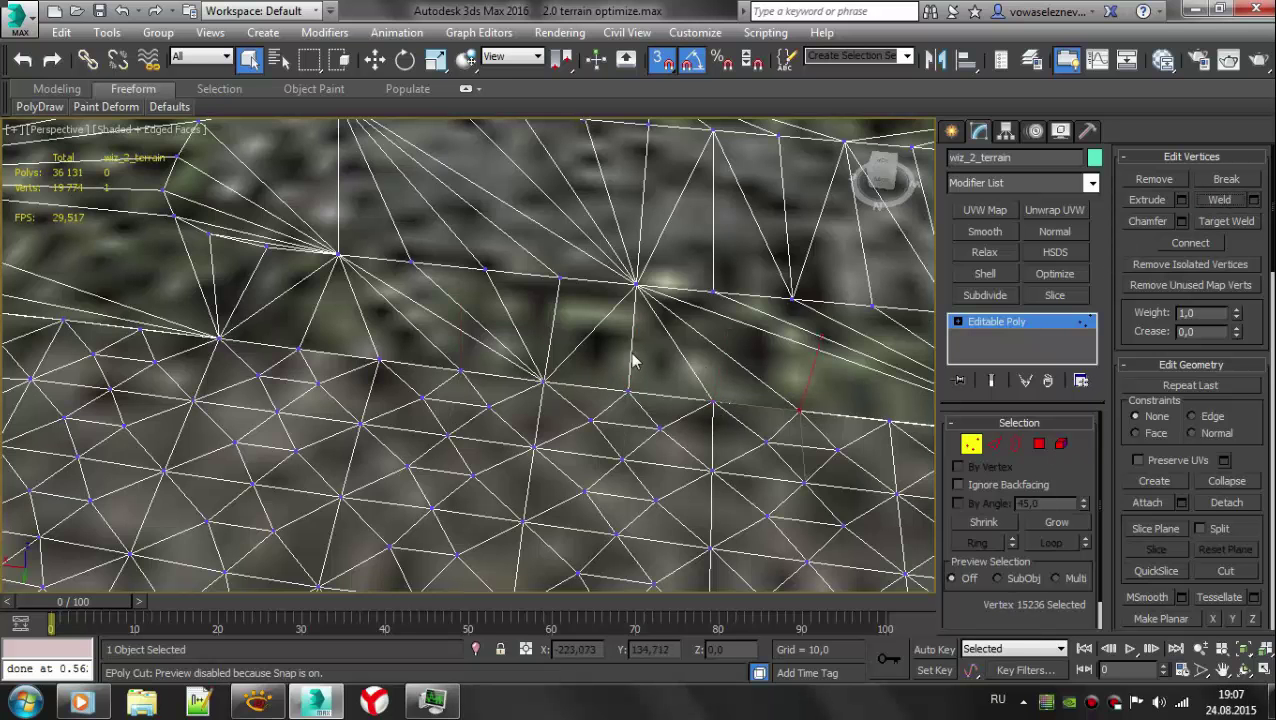
{"action": "middle_click_drag", "start_coordinate": [632, 362], "coordinate": [492, 367], "text": "alt"}
- Remove the stray and leftover vertices along the seam
{"action": "left_click", "coordinate": [1153, 179]}
{"action": "left_click", "coordinate": [601, 375]}
{"action": "left_click", "coordinate": [1153, 179]}
{"action": "middle_click_drag", "start_coordinate": [851, 335], "coordinate": [595, 351]}
{"action": "left_click_drag", "start_coordinate": [490, 407], "coordinate": [547, 452]}
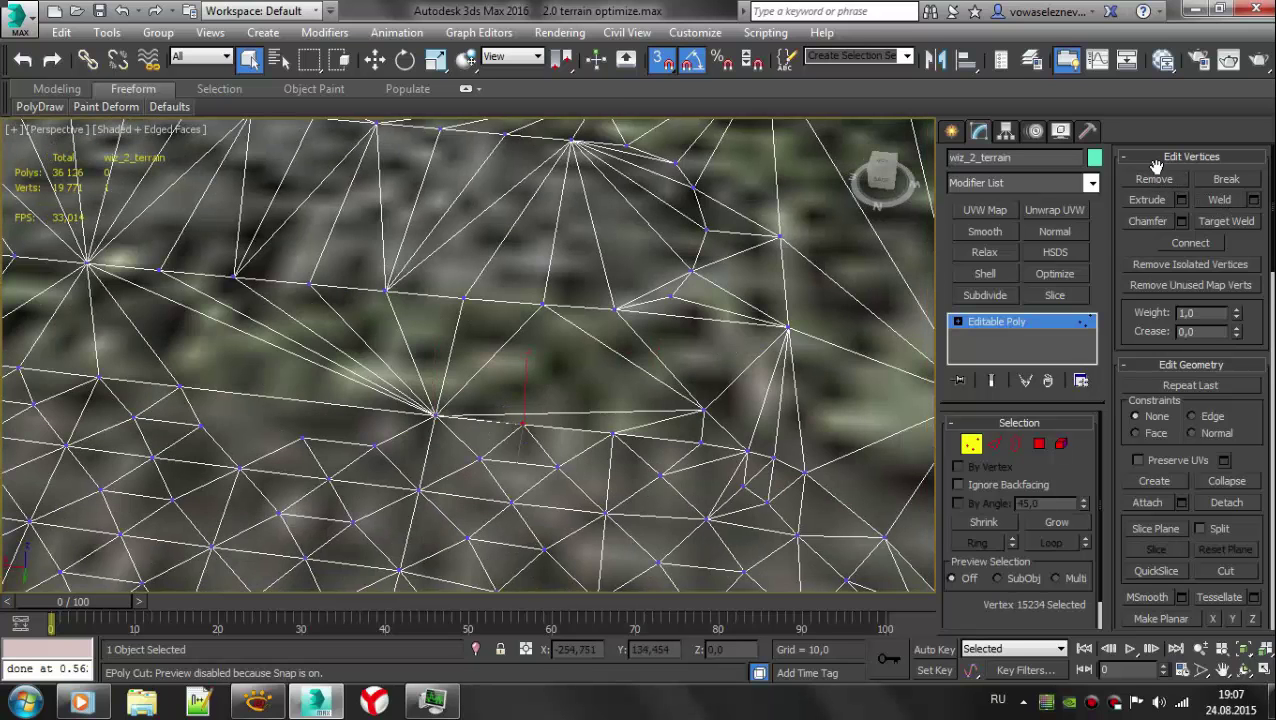
{"action": "left_click", "coordinate": [1153, 179]}
{"action": "middle_click_drag", "start_coordinate": [432, 333], "coordinate": [582, 343]}
{"action": "left_click", "coordinate": [625, 432]}
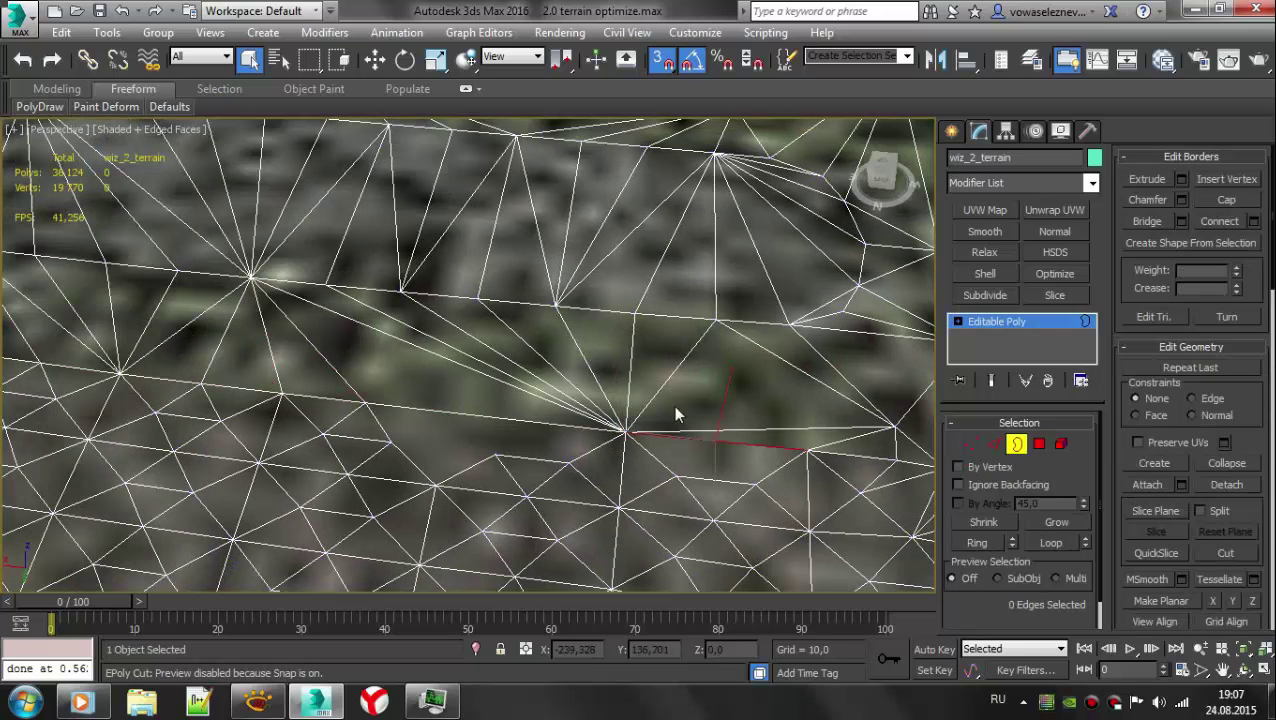
{"action": "scroll", "coordinate": [678, 416], "scroll_direction": "up", "scroll_amount": 5}
- Check the border's end vertices and select another open border in the terrain
{"action": "key", "text": "3"}
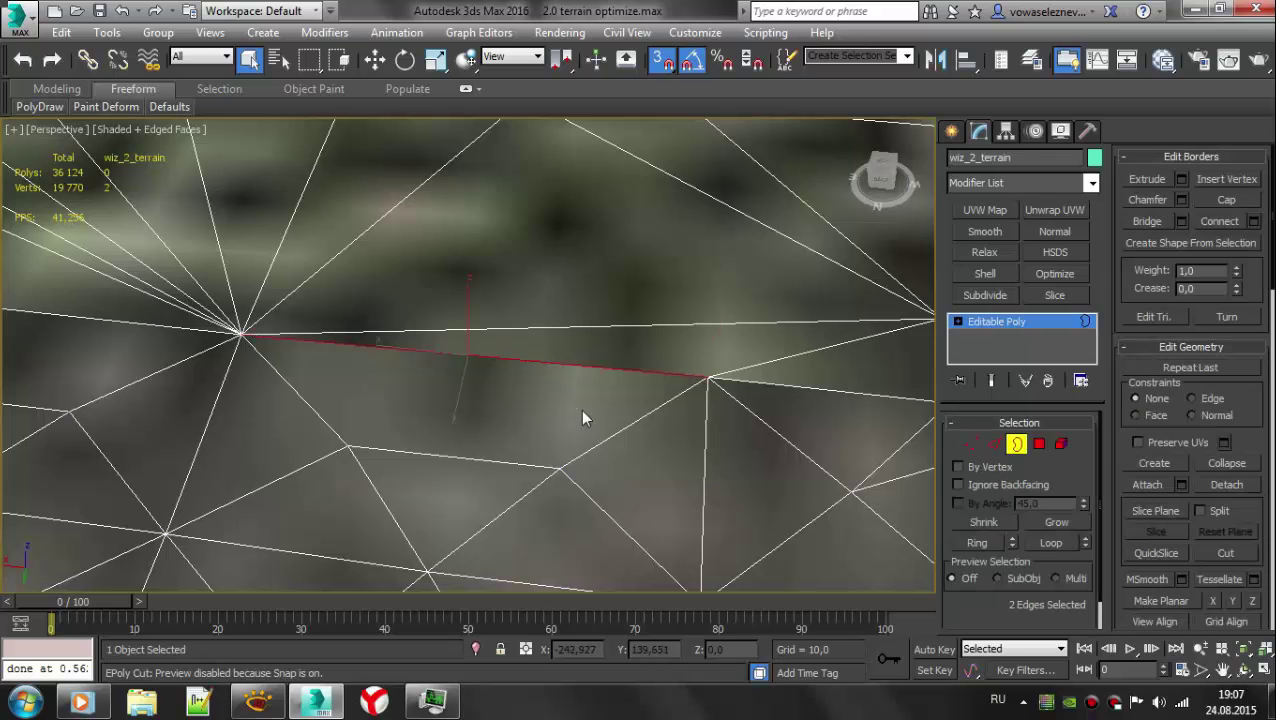
{"action": "key", "text": "1"}
{"action": "left_click_drag", "start_coordinate": [679, 318], "coordinate": [752, 410]}
{"action": "key", "text": "3"}
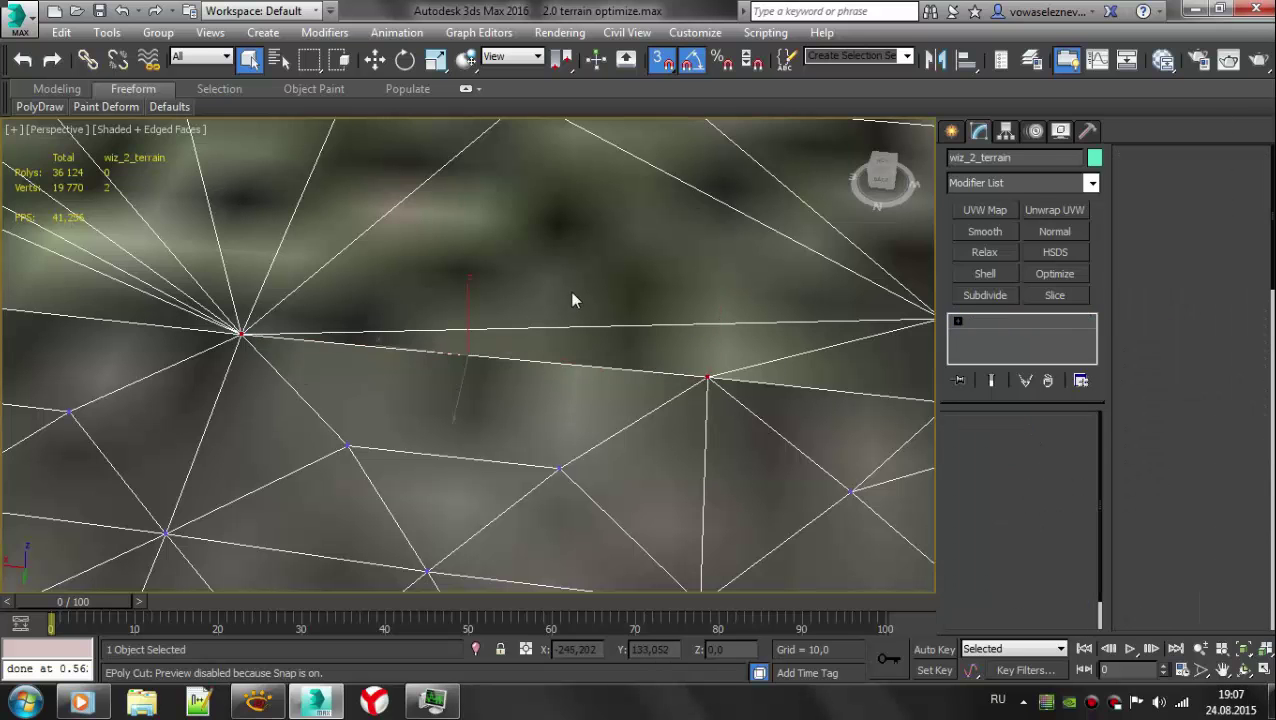
{"action": "left_click_drag", "start_coordinate": [527, 285], "coordinate": [441, 427]}
{"action": "scroll", "coordinate": [284, 291], "scroll_direction": "down", "scroll_amount": 5}
{"action": "scroll", "coordinate": [284, 291], "scroll_direction": "down", "scroll_amount": 3}
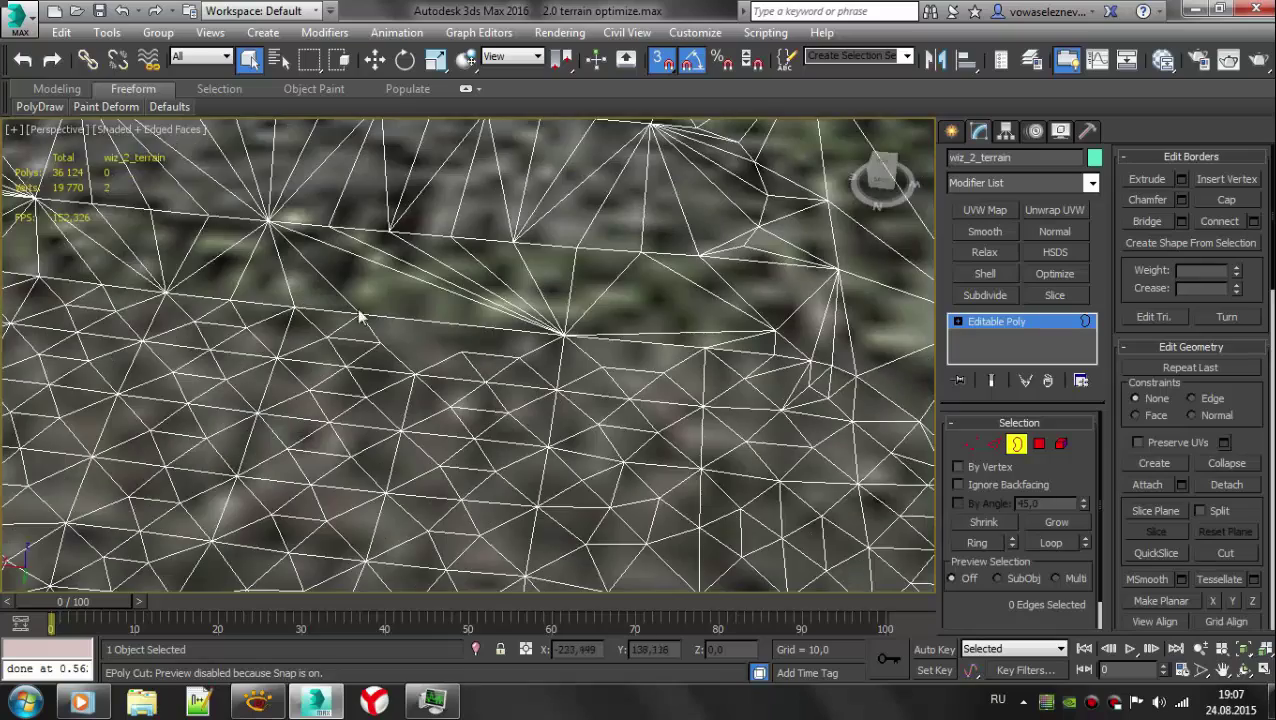
{"action": "scroll", "coordinate": [356, 305], "scroll_direction": "up", "scroll_amount": 3}
{"action": "left_click", "coordinate": [467, 358]}
{"action": "scroll", "coordinate": [422, 352], "scroll_direction": "up", "scroll_amount": 4}
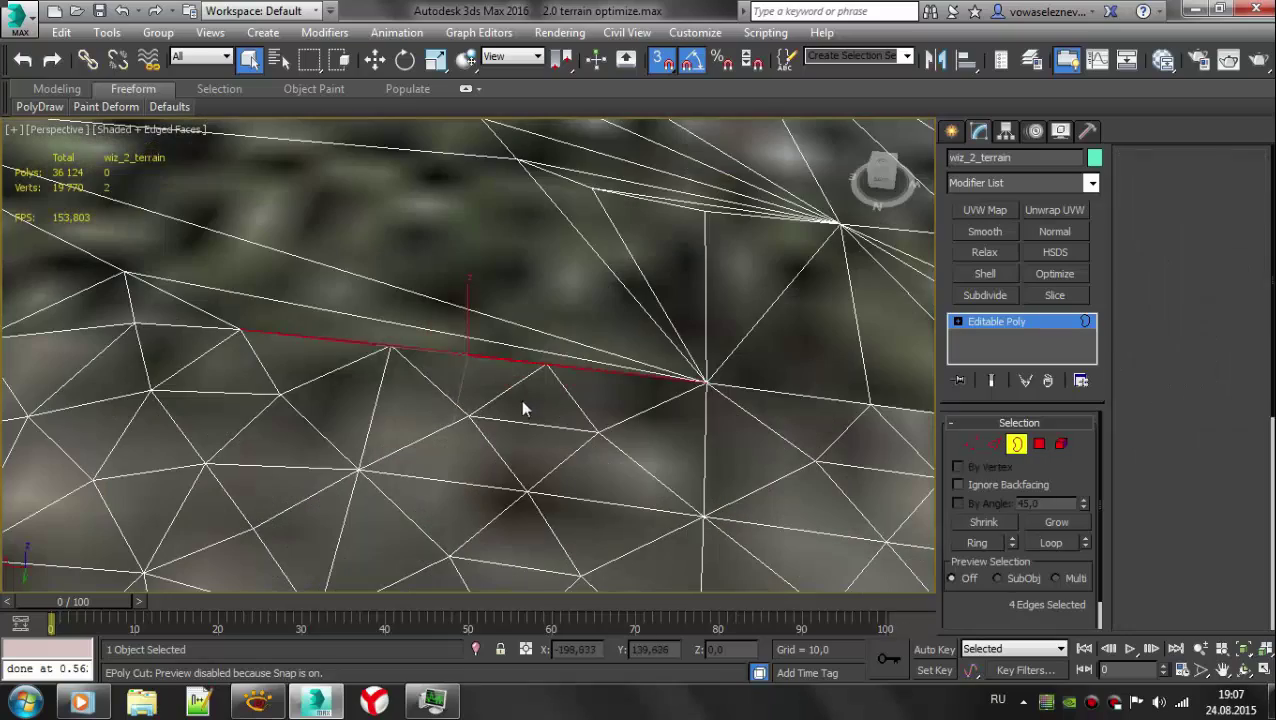
- Delete the two selected vertices, weld the gap's end pair and remove the leftover vertex
{"action": "key", "text": "1"}
{"action": "key", "text": "BackSpace"}
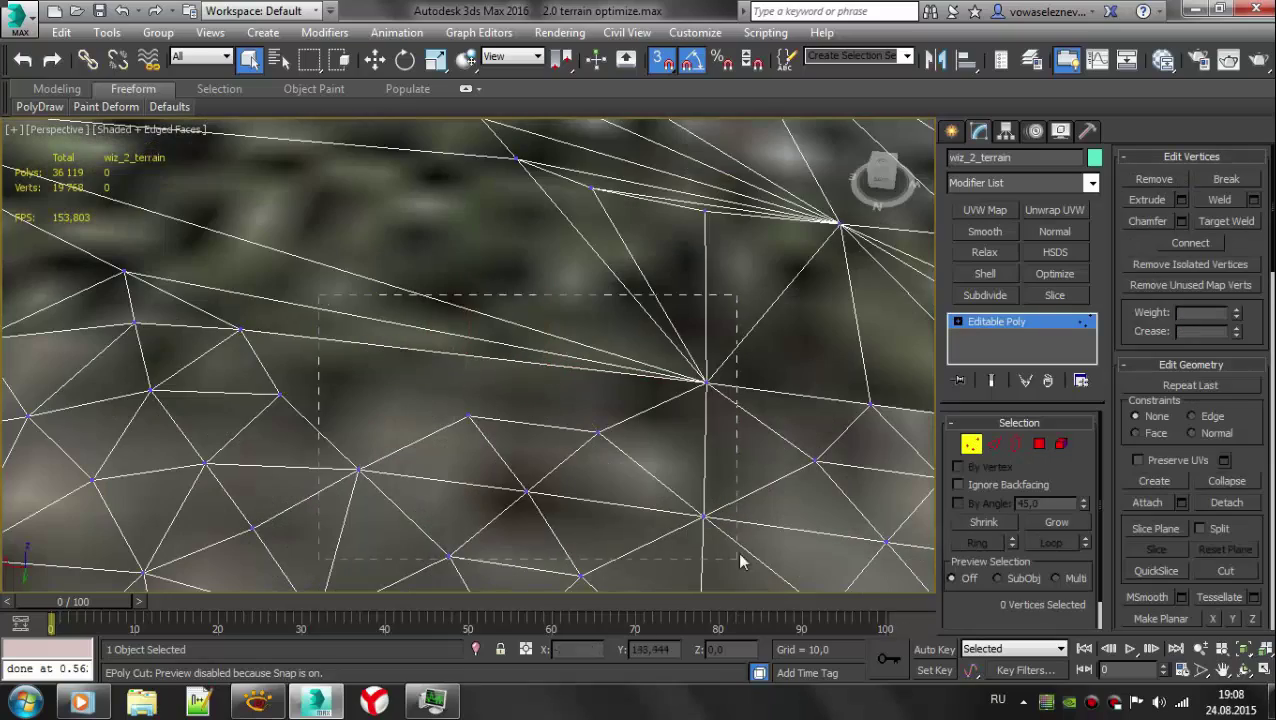
{"action": "left_click", "coordinate": [995, 443]}
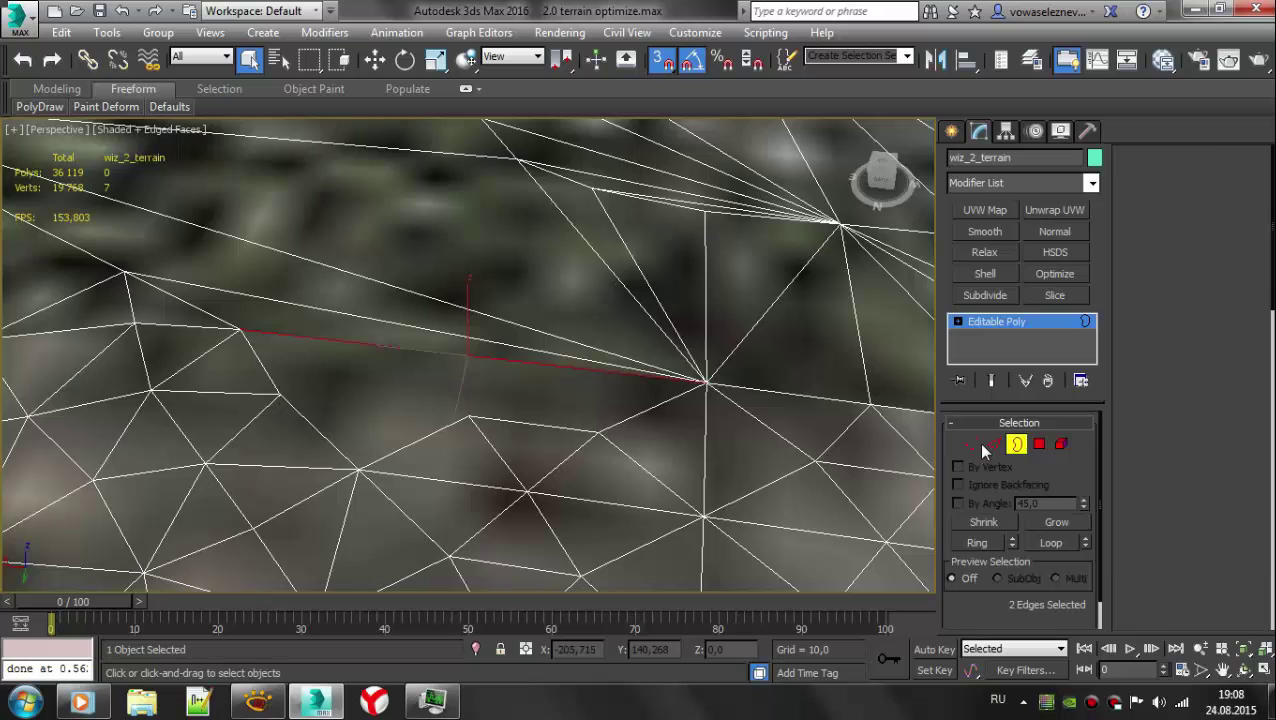
{"action": "left_click", "coordinate": [693, 369]}
{"action": "left_click", "coordinate": [1215, 203]}
{"action": "scroll", "coordinate": [769, 506], "scroll_direction": "down", "scroll_amount": 3}
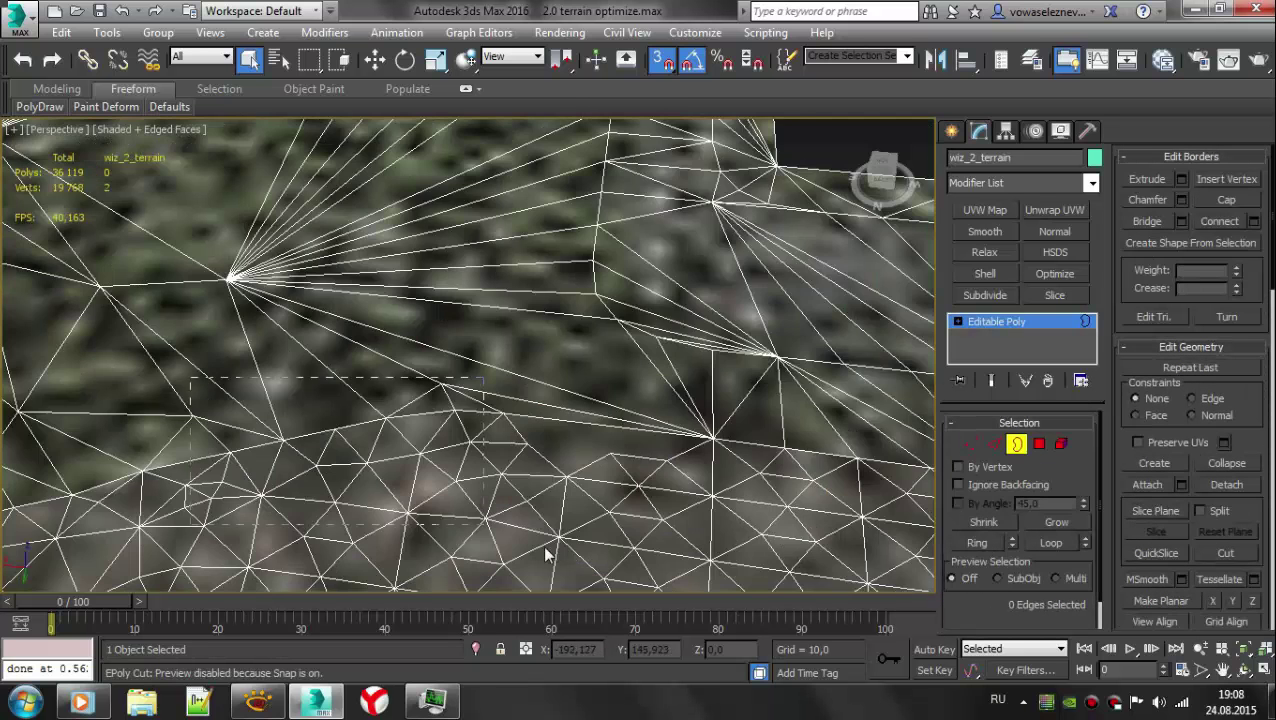
{"action": "scroll", "coordinate": [394, 450], "scroll_direction": "up", "scroll_amount": 5}
{"action": "left_click", "coordinate": [1131, 183]}
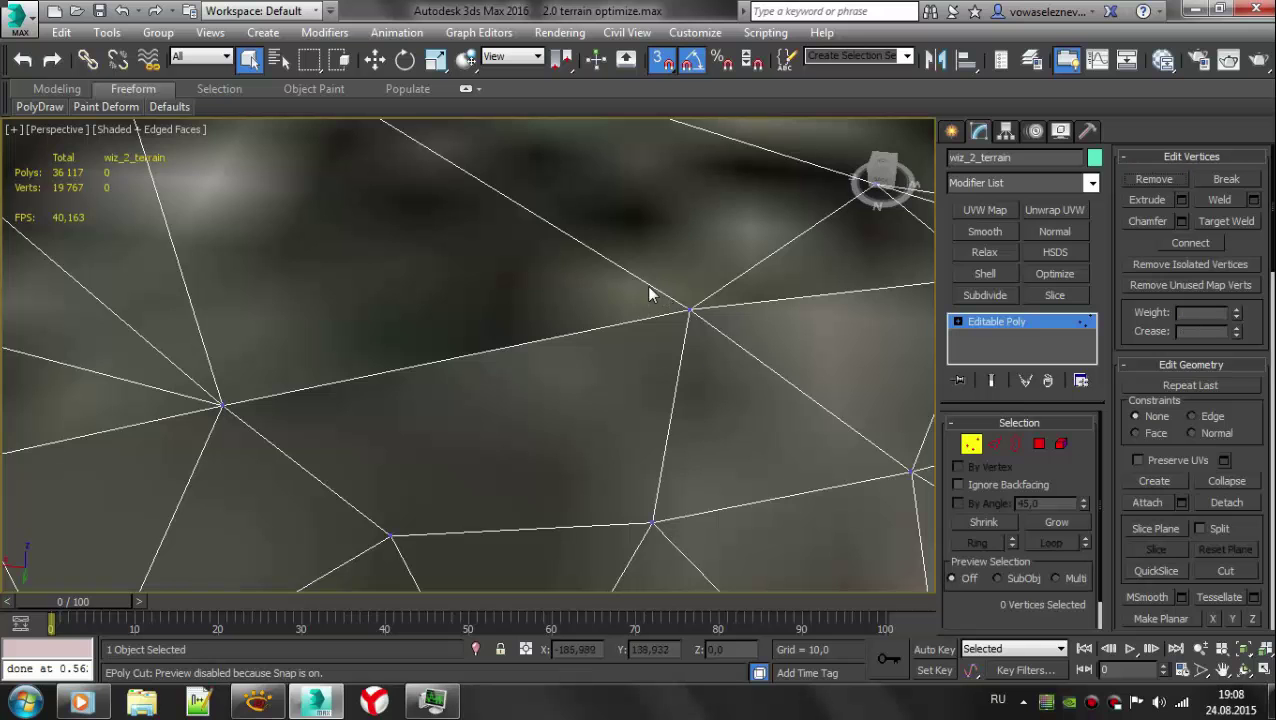
- Check for open borders and select the border of another hole
{"action": "key", "text": "3"}
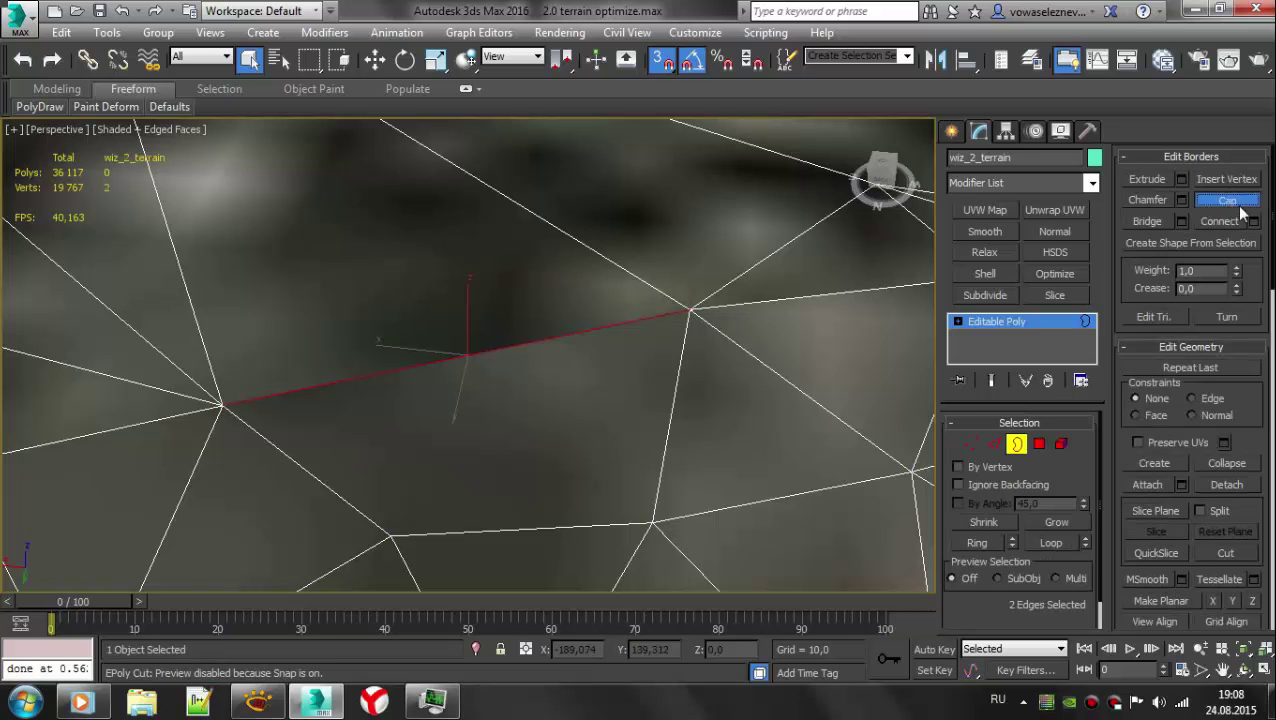
{"action": "key", "text": "1"}
{"action": "key", "text": "3"}
{"action": "scroll", "coordinate": [453, 381], "scroll_direction": "down", "scroll_amount": 4}
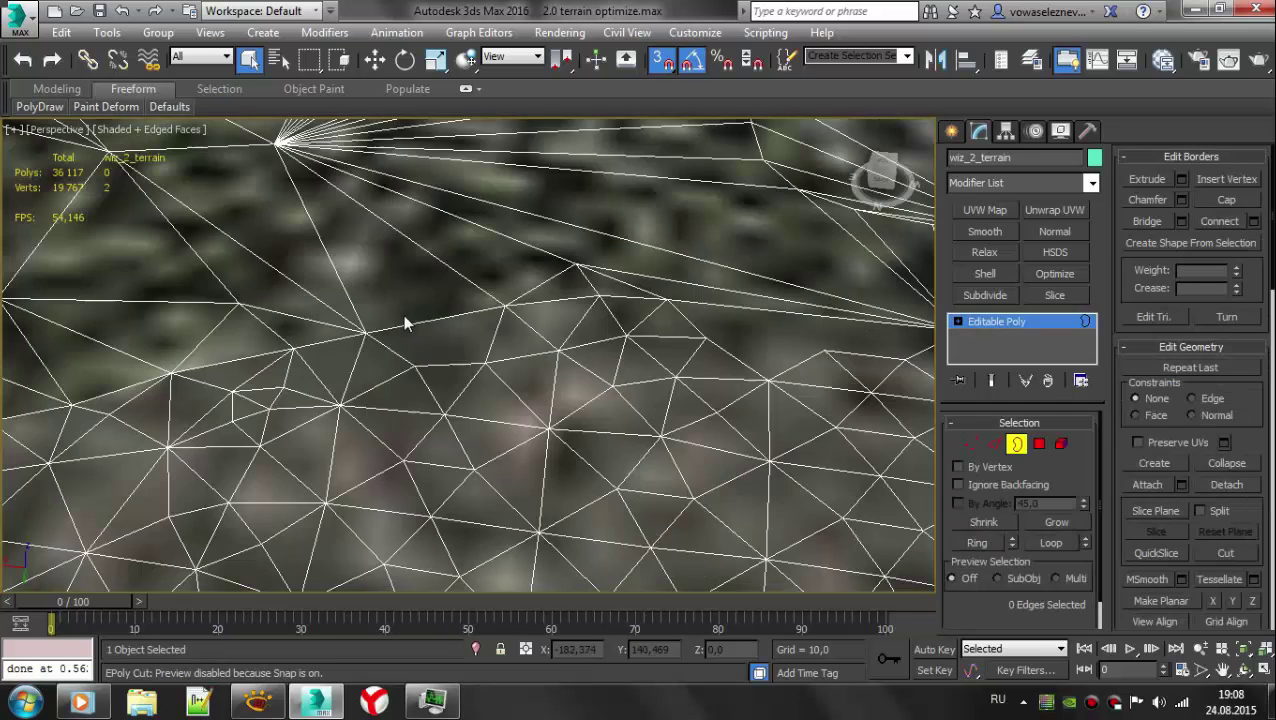
{"action": "scroll", "coordinate": [453, 381], "scroll_direction": "down", "scroll_amount": 4}
{"action": "scroll", "coordinate": [453, 381], "scroll_direction": "down", "scroll_amount": 3}
{"action": "scroll", "coordinate": [453, 381], "scroll_direction": "down", "scroll_amount": 3}
{"action": "left_click", "coordinate": [650, 400]}
{"action": "scroll", "coordinate": [286, 363], "scroll_direction": "up", "scroll_amount": 10}
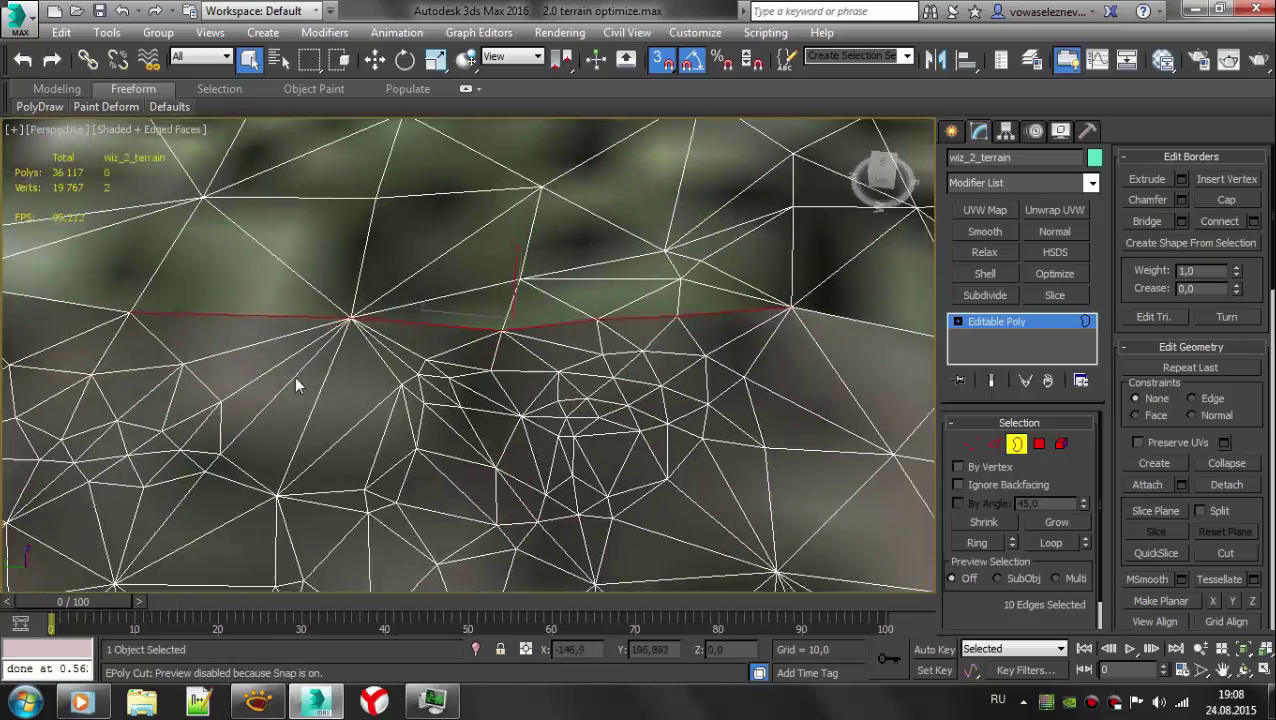
{"action": "middle_click_drag", "start_coordinate": [294, 376], "coordinate": [340, 401]}
{"action": "key", "text": "1"}
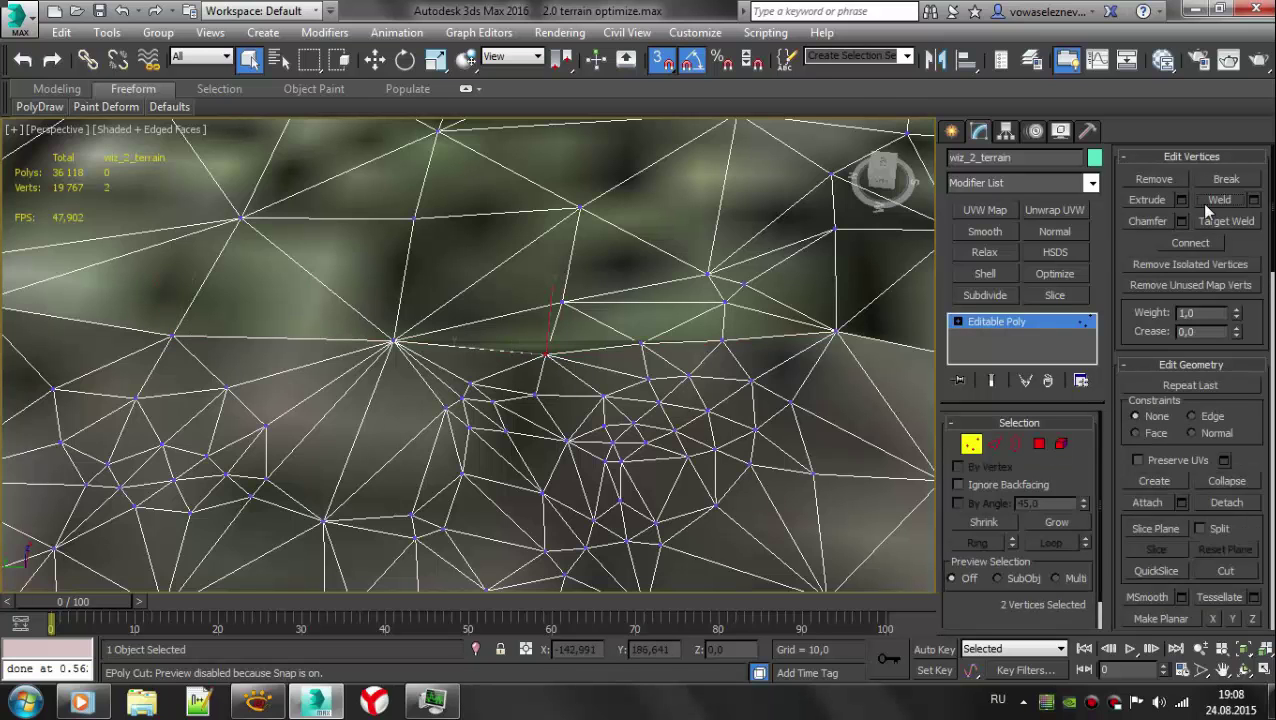
- Delete the thin sliver polygon and weld the two vertices across it
{"action": "key", "text": "4"}
{"action": "left_click", "coordinate": [550, 348]}
{"action": "key", "text": "Delete"}
{"action": "key", "text": "1"}
{"action": "left_click_drag", "start_coordinate": [145, 320], "coordinate": [394, 355]}
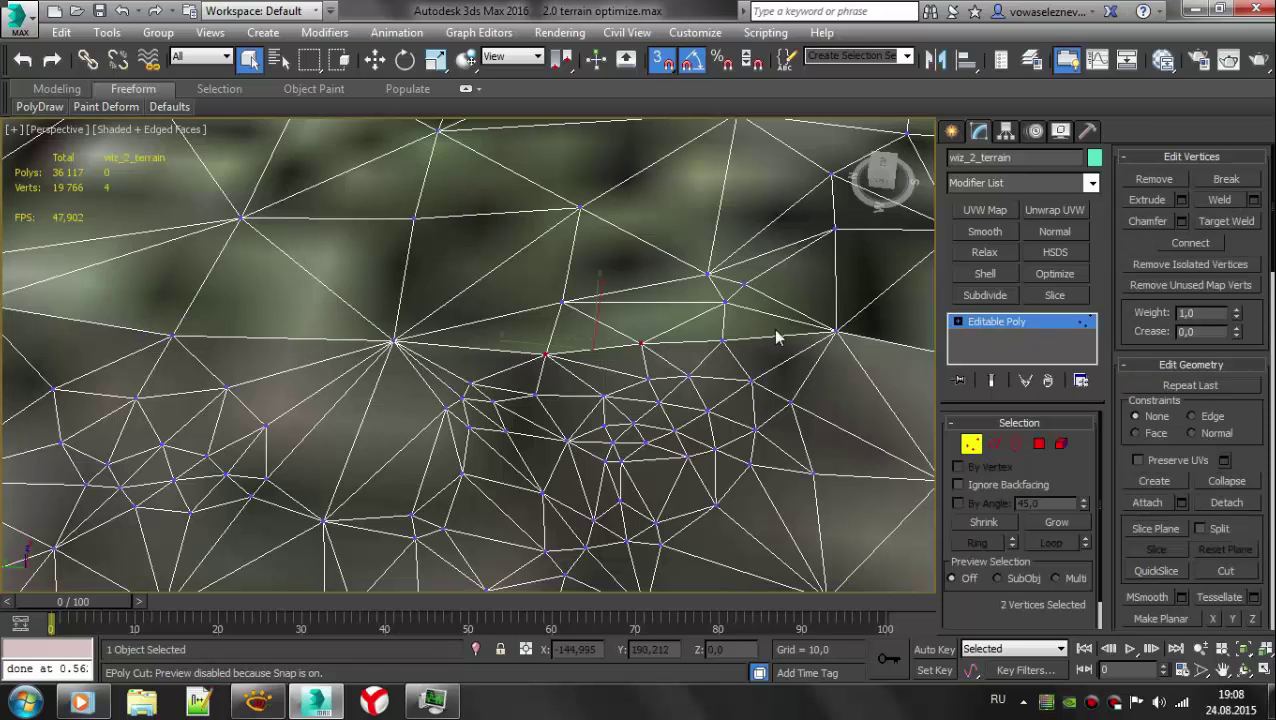
{"action": "left_click", "coordinate": [1220, 201]}
{"action": "key", "text": "3"}
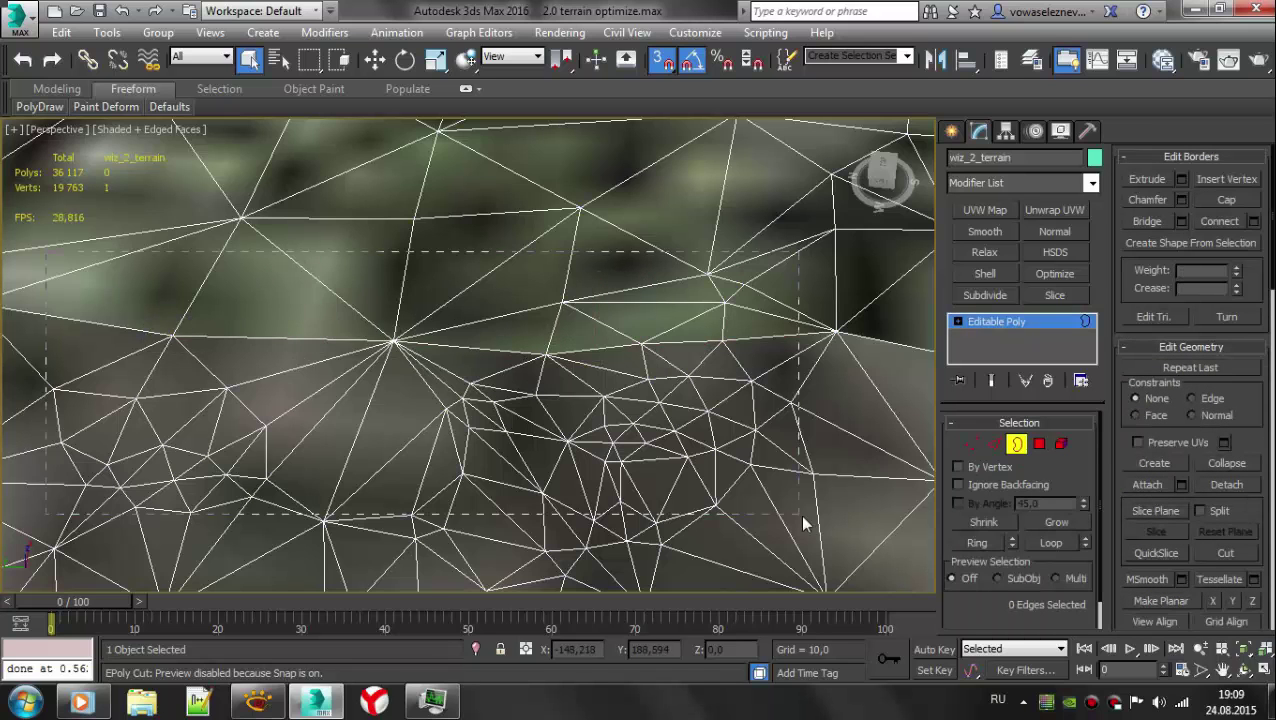
{"action": "scroll", "coordinate": [504, 314], "scroll_direction": "down", "scroll_amount": 5}
{"action": "left_click", "coordinate": [508, 484]}
- Clear the border selection and remove the stray vertex on the border
{"action": "scroll", "coordinate": [731, 507], "scroll_direction": "down", "scroll_amount": 5}
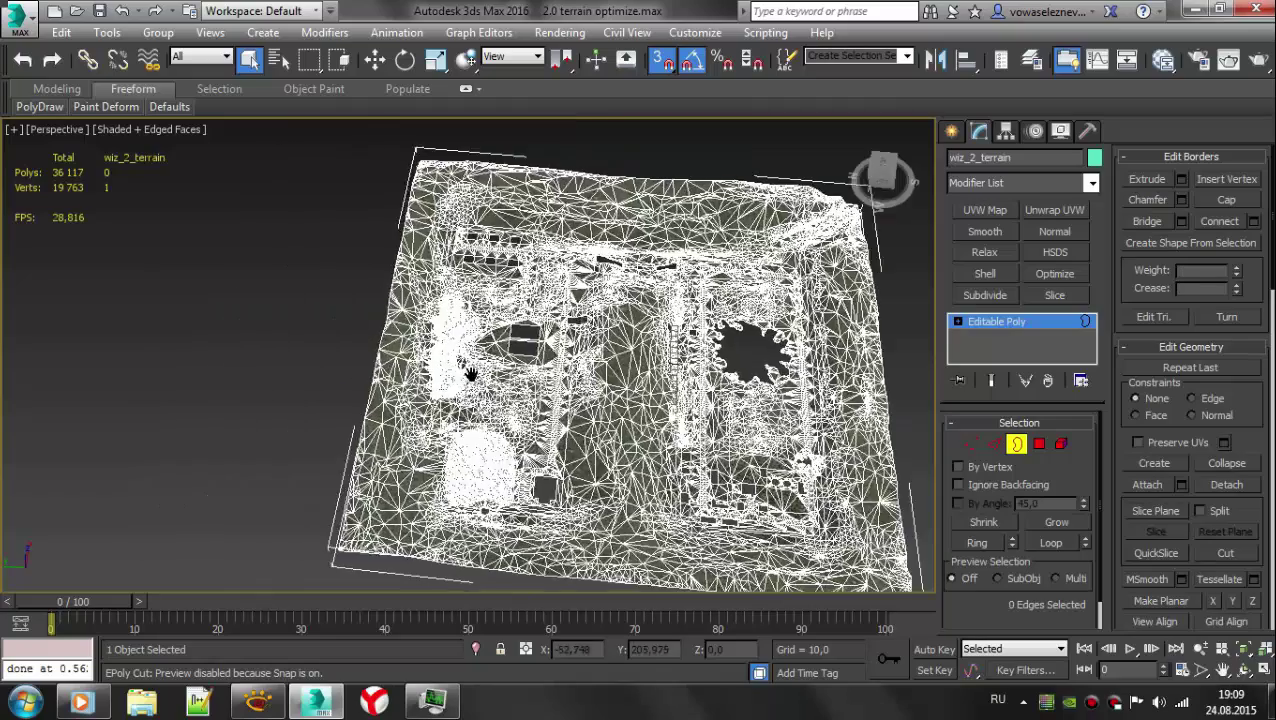
{"action": "left_click", "coordinate": [392, 362]}
{"action": "scroll", "coordinate": [392, 362], "scroll_direction": "up", "scroll_amount": 5}
{"action": "scroll", "coordinate": [763, 284], "scroll_direction": "up", "scroll_amount": 3}
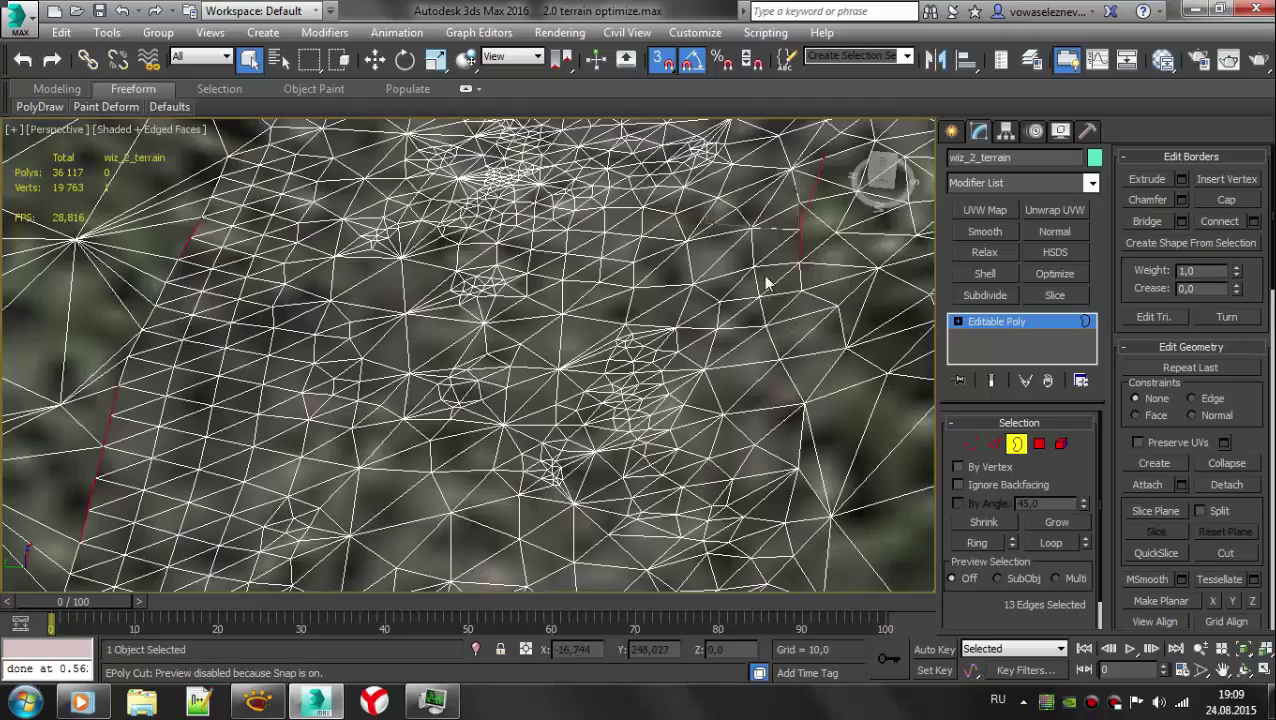
{"action": "scroll", "coordinate": [498, 284], "scroll_direction": "up", "scroll_amount": 3}
{"action": "scroll", "coordinate": [436, 339], "scroll_direction": "up", "scroll_amount": 2}
{"action": "key", "text": "1"}
{"action": "left_click", "coordinate": [456, 342]}
{"action": "left_click", "coordinate": [1140, 180]}
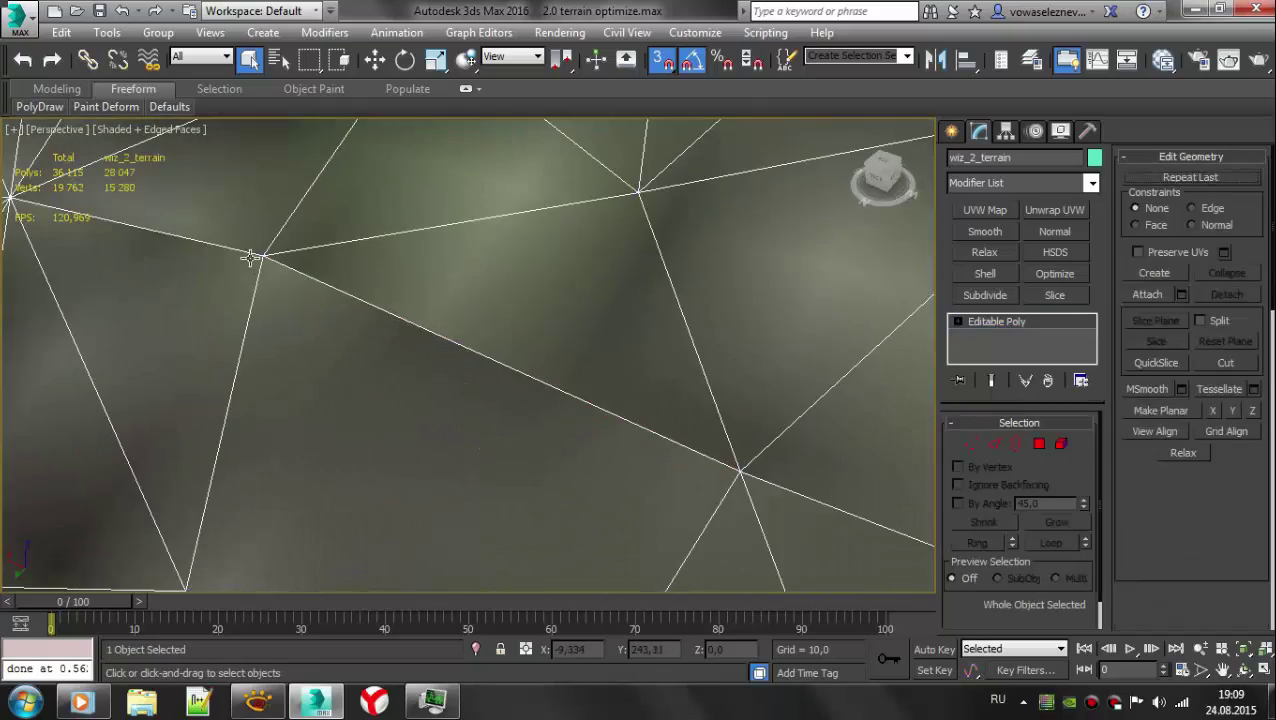
- Inspect the merged edge and open borders with the edge overlay toggled
{"action": "key", "text": "2"}
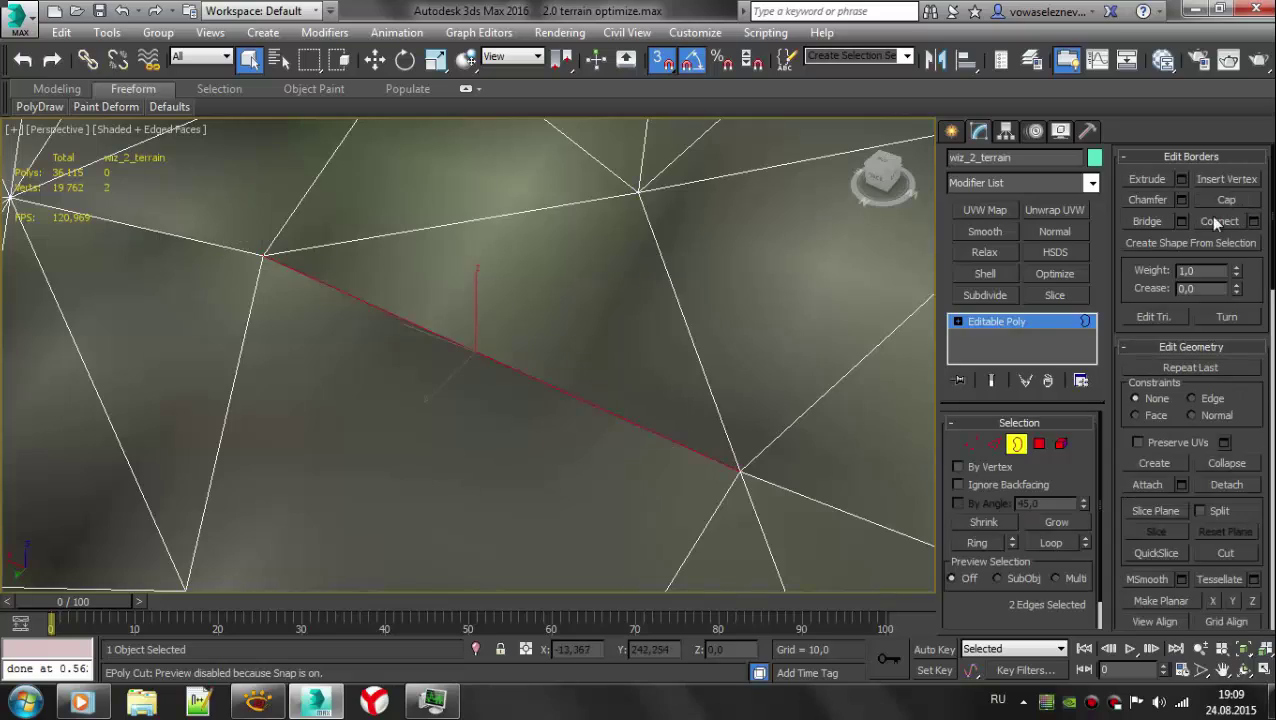
{"action": "key", "text": "1"}
{"action": "key", "text": "2"}
{"action": "scroll", "coordinate": [507, 300], "scroll_direction": "down", "scroll_amount": 5}
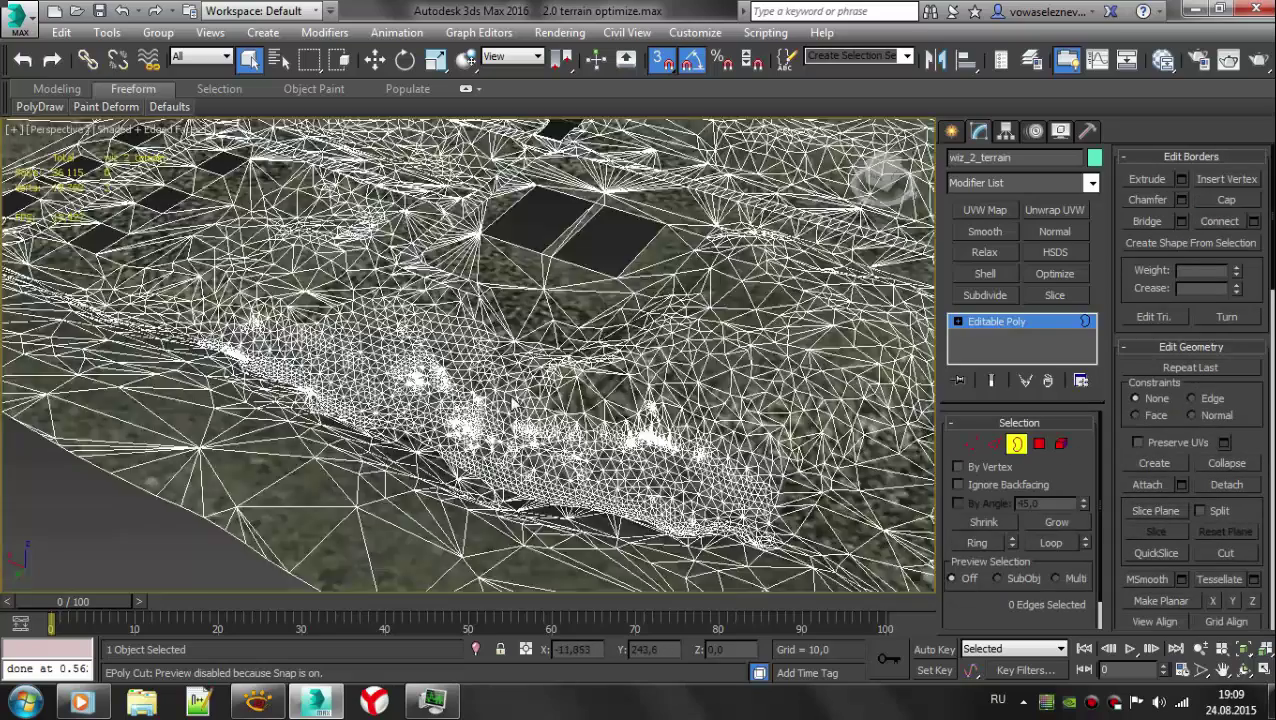
{"action": "scroll", "coordinate": [507, 300], "scroll_direction": "down", "scroll_amount": 3}
{"action": "key", "text": "3"}
{"action": "key", "text": "F4"}
{"action": "scroll", "coordinate": [469, 348], "scroll_direction": "up", "scroll_amount": 5}
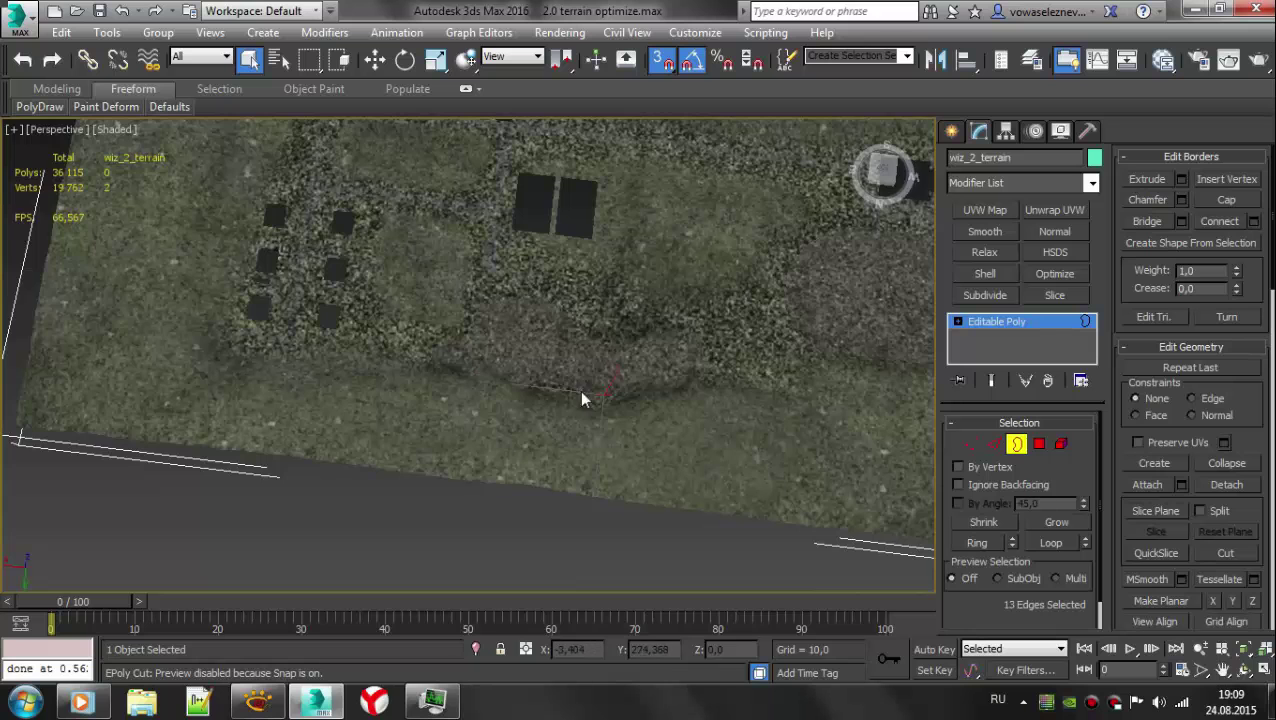
{"action": "scroll", "coordinate": [583, 398], "scroll_direction": "up", "scroll_amount": 5}
{"action": "scroll", "coordinate": [650, 400], "scroll_direction": "up", "scroll_amount": 2}
{"action": "key", "text": "F4"}
- Remove the three stray vertices and weld the remaining pair shut
{"action": "key", "text": "1"}
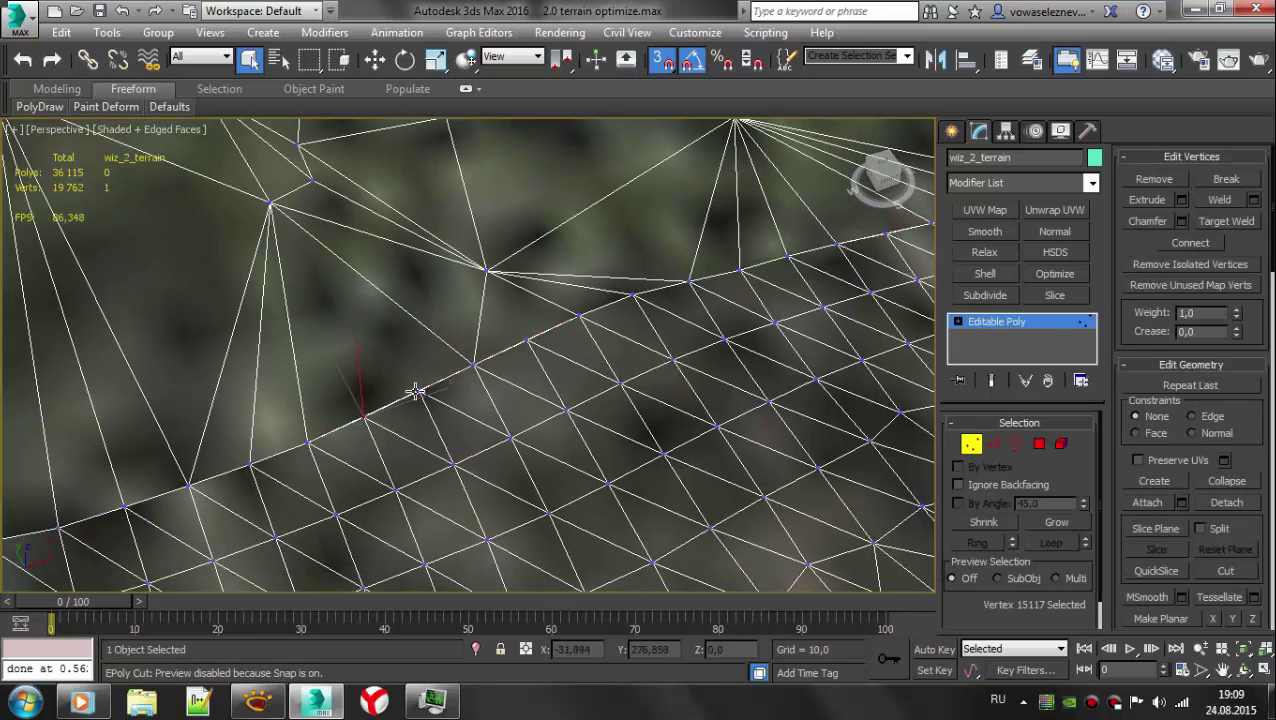
{"action": "key", "text": "BackSpace"}
{"action": "key", "text": "1"}
{"action": "key", "text": "1"}
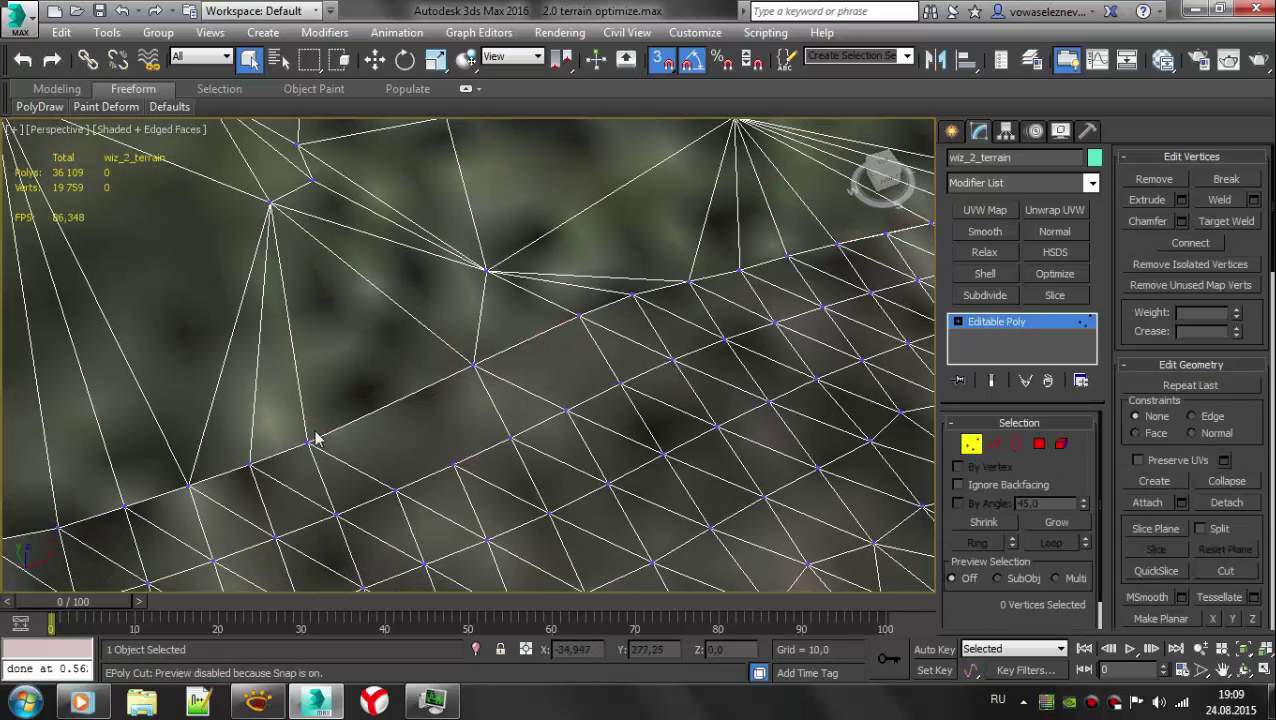
{"action": "left_click", "coordinate": [1225, 201]}
{"action": "key", "text": "3"}
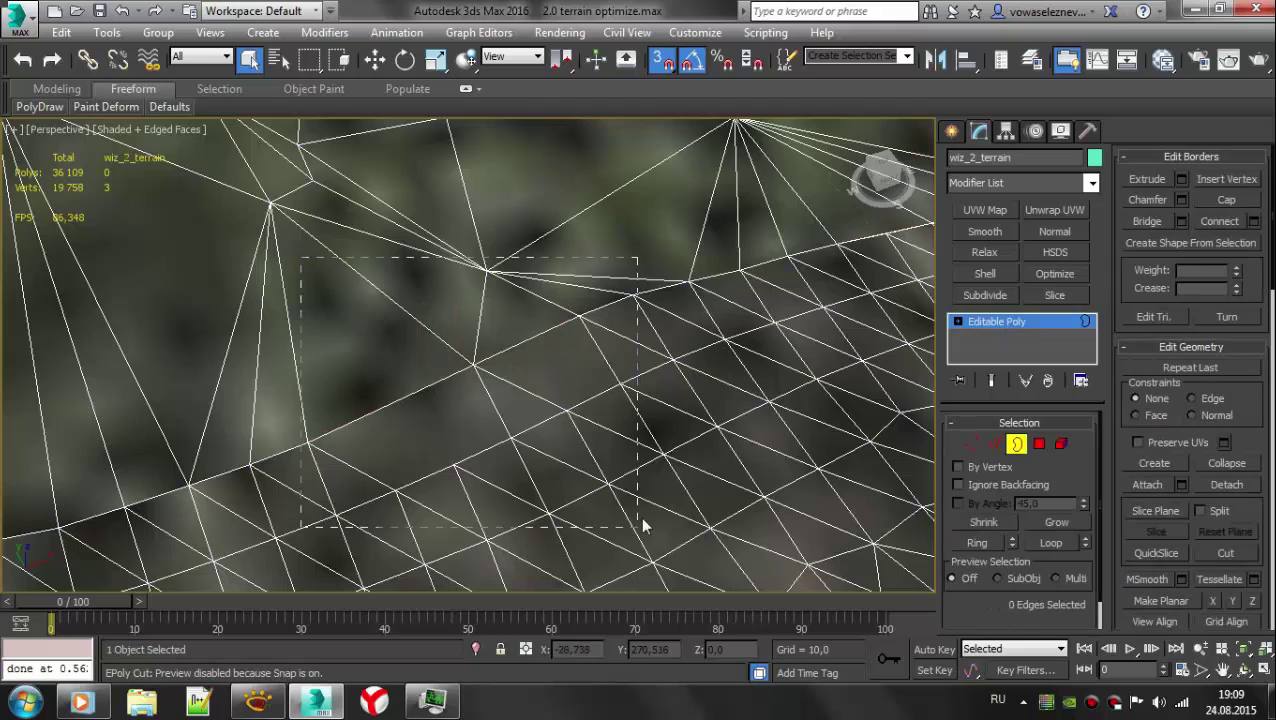
{"action": "scroll", "coordinate": [640, 516], "scroll_direction": "down", "scroll_amount": 5}
{"action": "scroll", "coordinate": [490, 395], "scroll_direction": "down", "scroll_amount": 3}
- Switch the view to wireframe and remove one more stray vertex
{"action": "key", "text": "F4"}
{"action": "scroll", "coordinate": [567, 415], "scroll_direction": "up", "scroll_amount": 5}
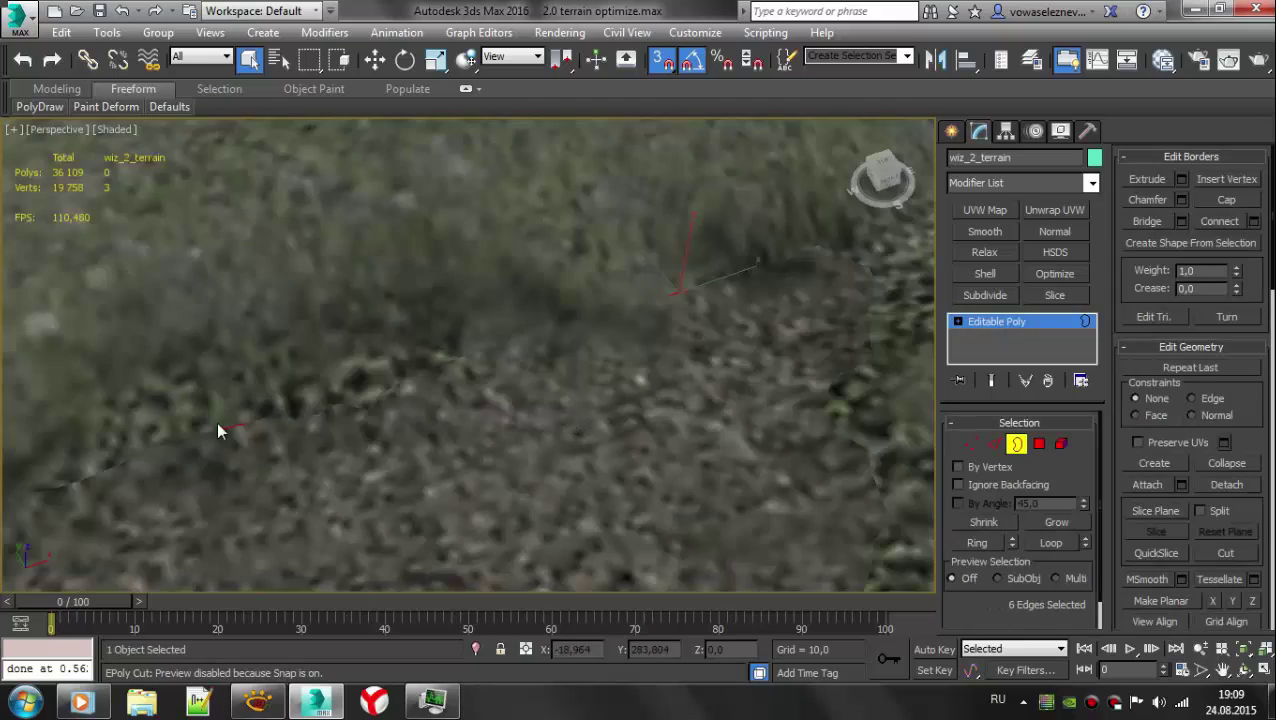
{"action": "scroll", "coordinate": [216, 422], "scroll_direction": "up", "scroll_amount": 3}
{"action": "key", "text": "F3"}
{"action": "key", "text": "1"}
{"action": "key", "text": "BackSpace"}
- Select the stray vertex on wiz_2_terrain's border gap and remove it, leaving 19,756 verts
{"action": "key", "text": "1"}
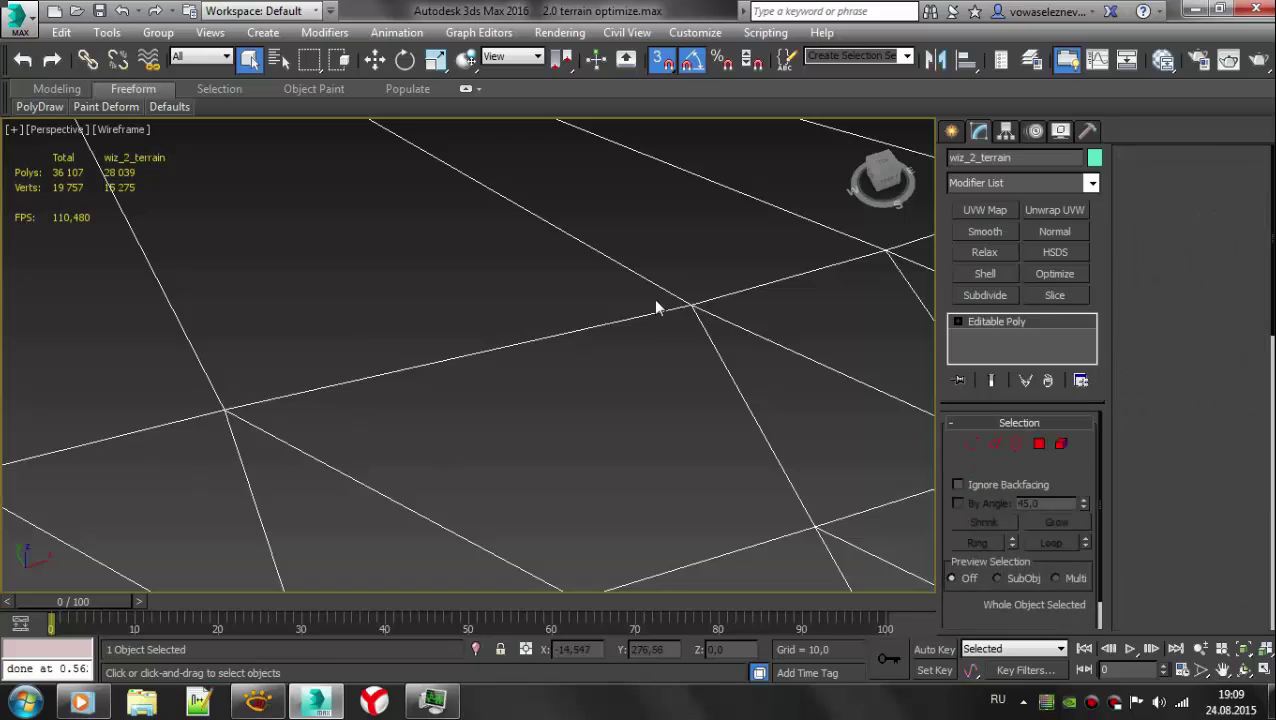
{"action": "key", "text": "1"}
{"action": "left_click_drag", "start_coordinate": [672, 290], "coordinate": [738, 342]}
{"action": "middle_click_drag", "start_coordinate": [490, 406], "coordinate": [587, 298]}
{"action": "scroll", "coordinate": [587, 298], "scroll_direction": "down", "scroll_amount": 5}
{"action": "key", "text": "3"}
{"action": "key", "text": "F3"}
{"action": "key", "text": "F3"}
{"action": "key", "text": "F3"}
{"action": "key", "text": "z"}
{"action": "key", "text": "F3"}
{"action": "scroll", "coordinate": [773, 307], "scroll_direction": "down", "scroll_amount": 2}
{"action": "key", "text": "1"}
{"action": "key", "text": "BackSpace"}
{"action": "key", "text": "3"}
- Select the vertices at the left and right ends of the border gap, checking the open border
{"action": "key", "text": "1"}
{"action": "left_click", "coordinate": [369, 379]}
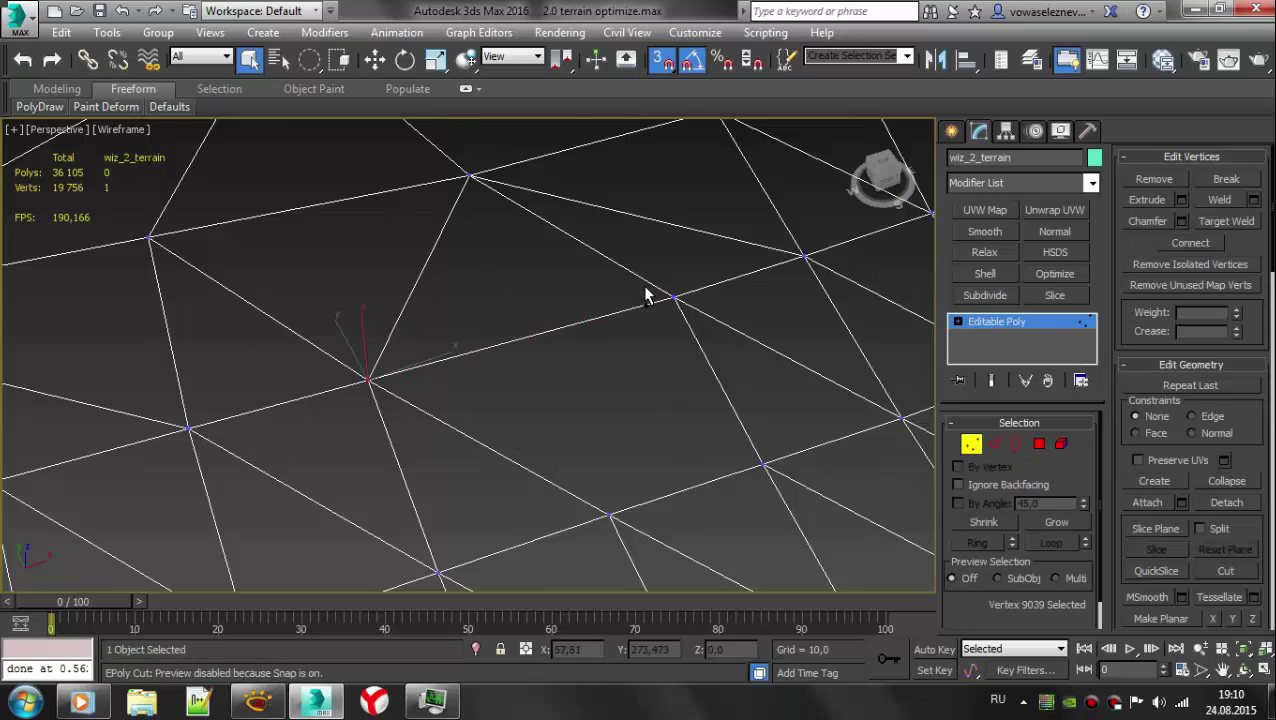
{"action": "key", "text": "3"}
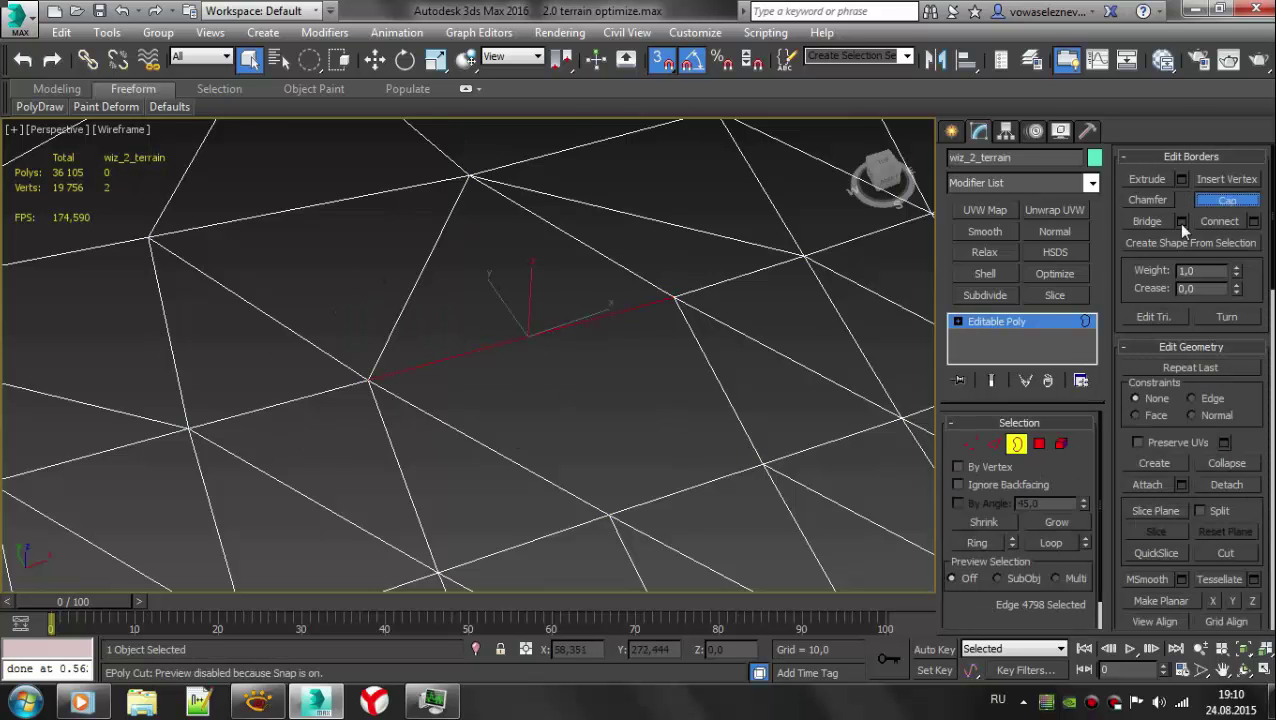
{"action": "key", "text": "1"}
{"action": "left_click", "coordinate": [674, 296], "text": "ctrl"}
{"action": "key", "text": "3"}
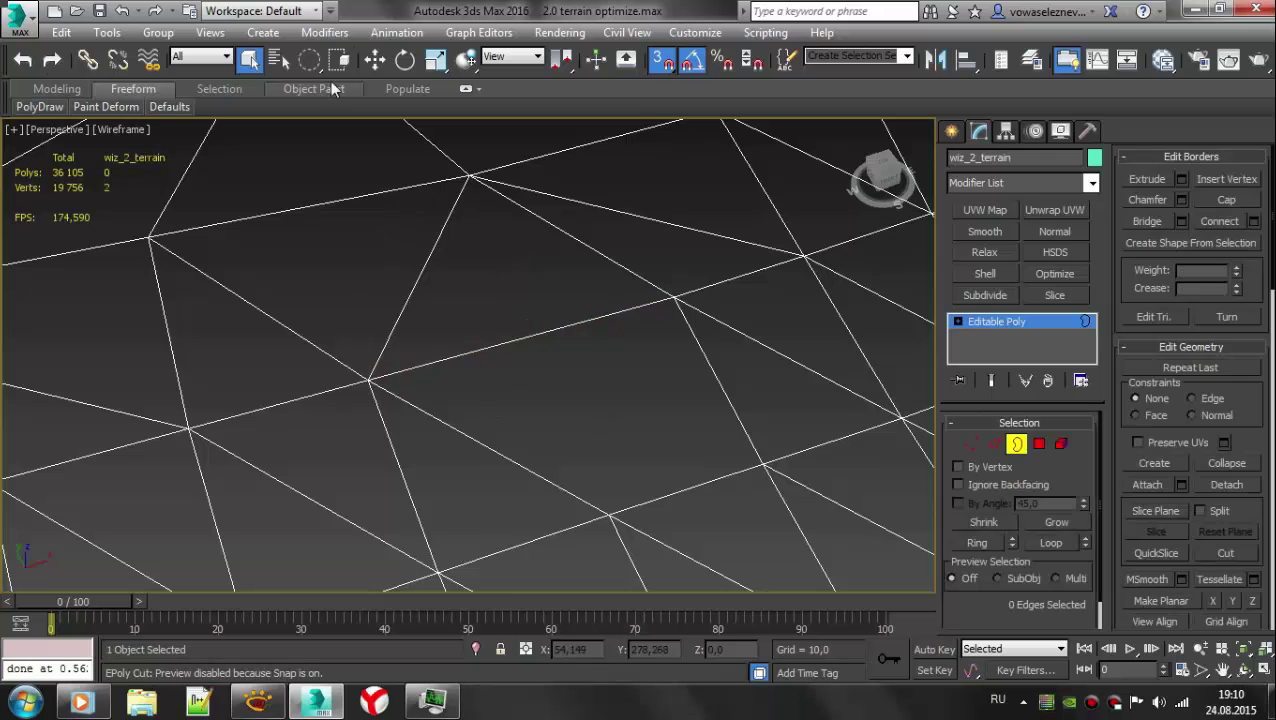
- Inspect the gap by alternating Vertex and Border modes in wireframe and shaded views
{"action": "scroll", "coordinate": [700, 420], "scroll_direction": "down", "scroll_amount": 3}
{"action": "key", "text": "F3"}
{"action": "scroll", "coordinate": [660, 410], "scroll_direction": "down", "scroll_amount": 3}
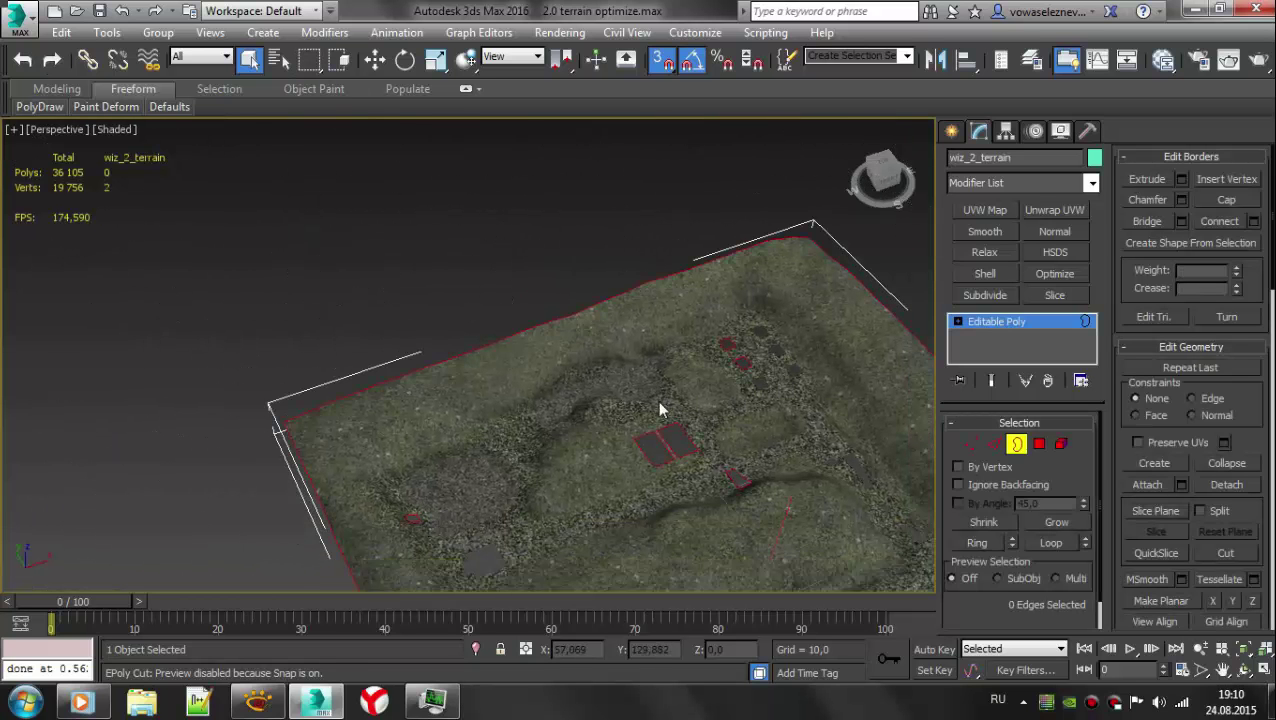
{"action": "key", "text": "F3"}
{"action": "scroll", "coordinate": [421, 361], "scroll_direction": "up", "scroll_amount": 3}
{"action": "scroll", "coordinate": [669, 287], "scroll_direction": "up", "scroll_amount": 2}
{"action": "key", "text": "1"}
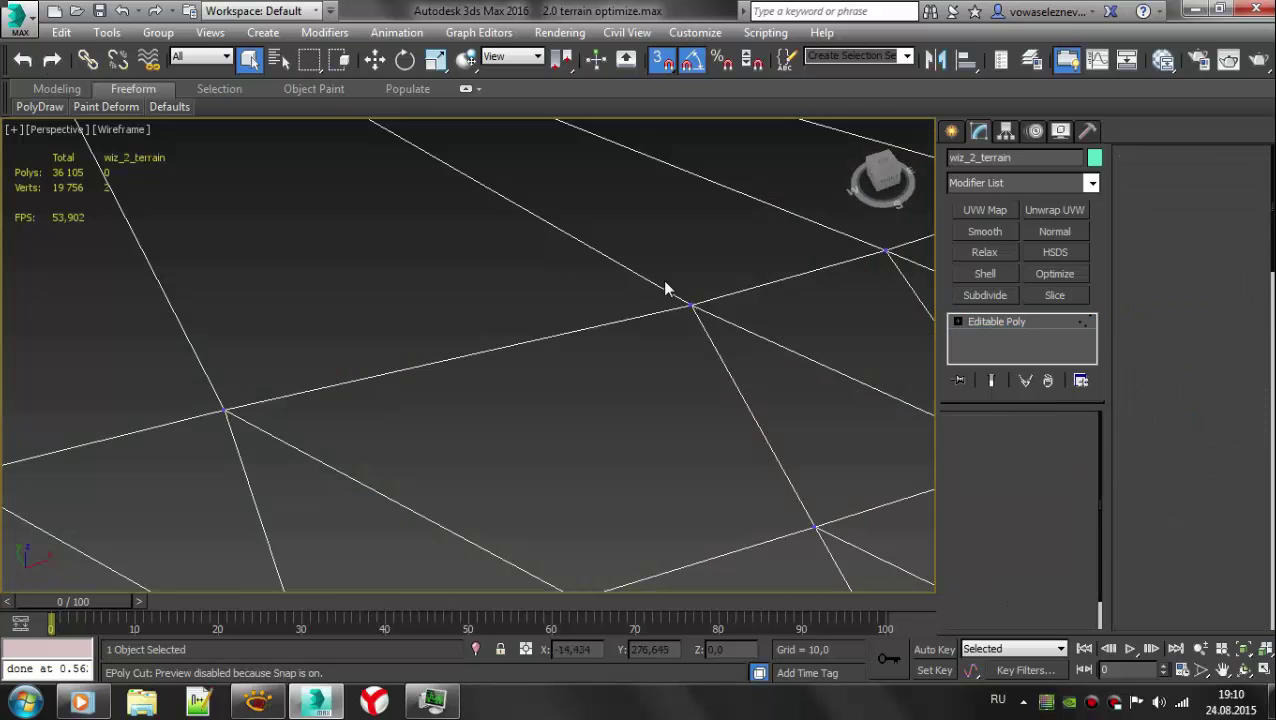
{"action": "key", "text": "F3"}
{"action": "key", "text": "3"}
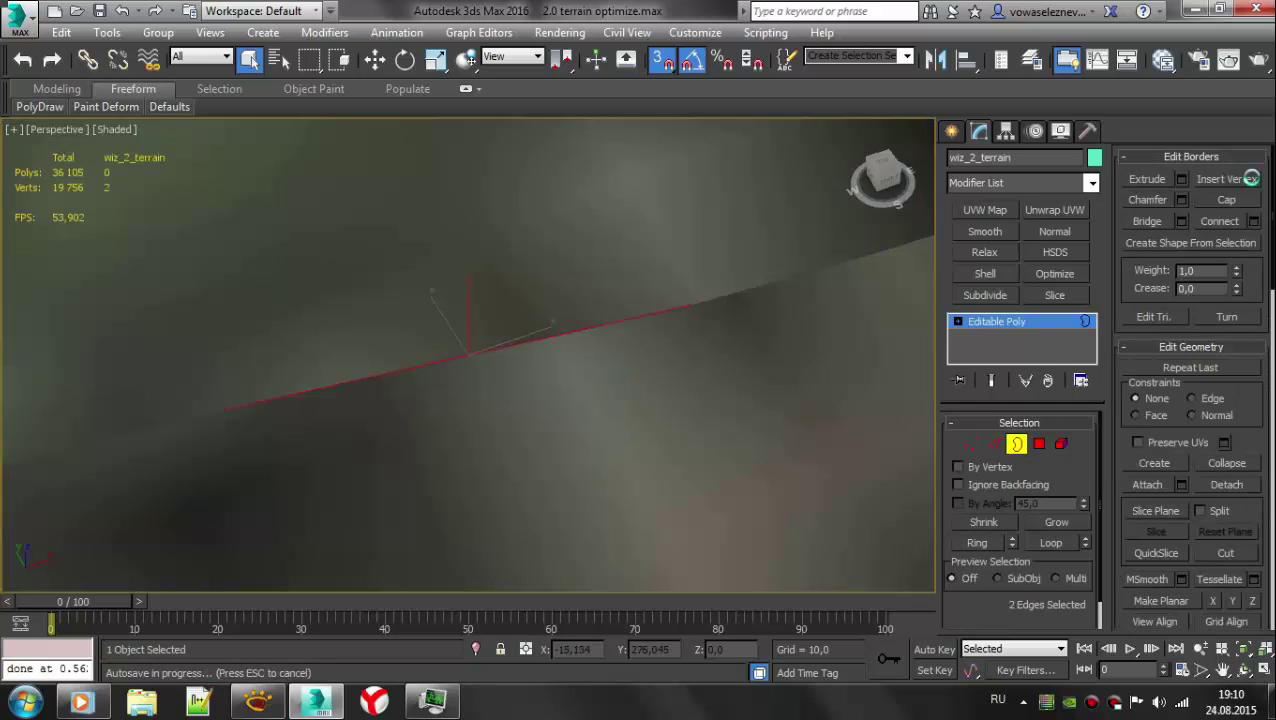
{"action": "key", "text": "1"}
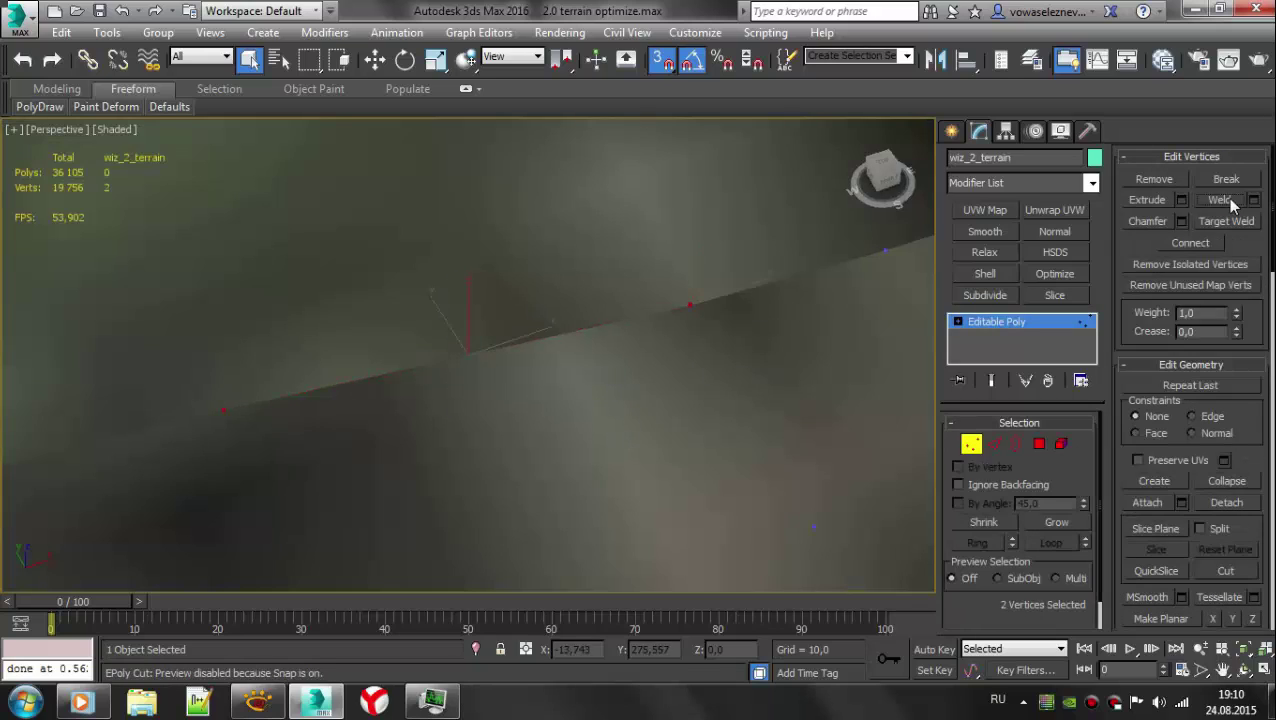
{"action": "key", "text": "3"}
{"action": "key", "text": "F3"}
{"action": "scroll", "coordinate": [390, 302], "scroll_direction": "down", "scroll_amount": 5}
{"action": "key", "text": "F3"}
- Check the remaining open border near the terrain's centre in wireframe, then clear the selection
{"action": "scroll", "coordinate": [561, 433], "scroll_direction": "down", "scroll_amount": 3}
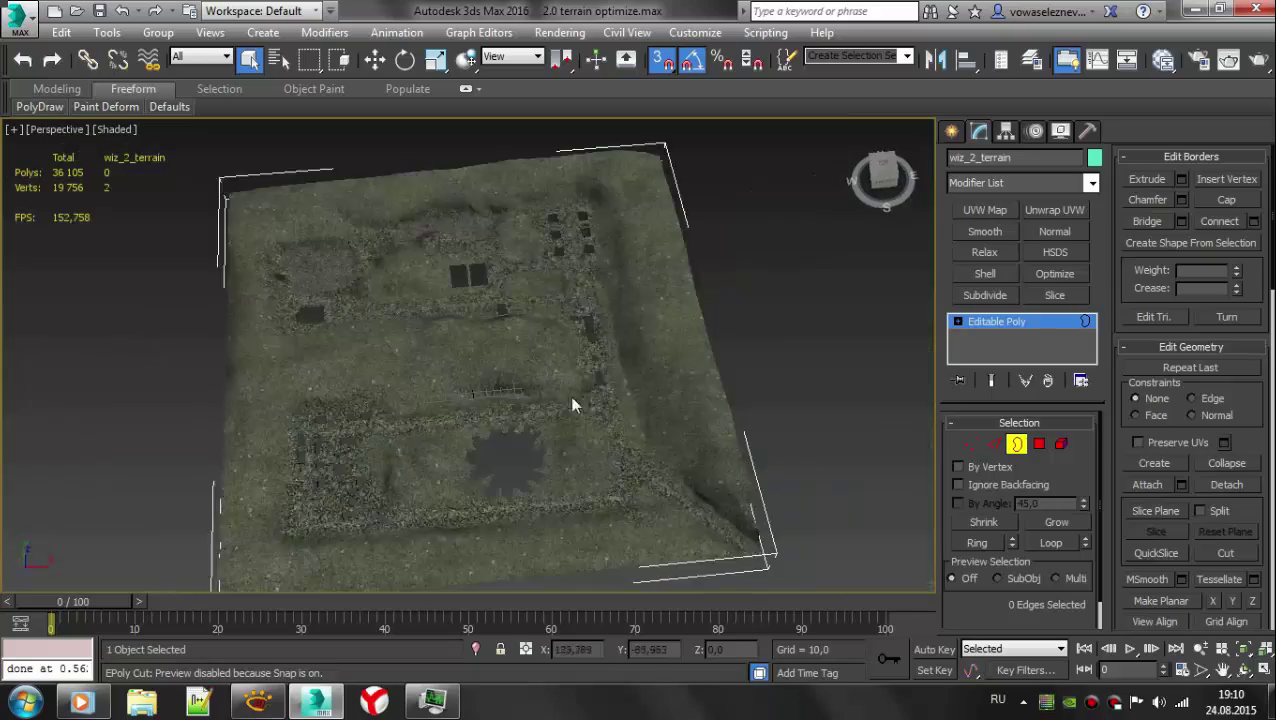
{"action": "scroll", "coordinate": [572, 405], "scroll_direction": "up", "scroll_amount": 3}
{"action": "scroll", "coordinate": [408, 250], "scroll_direction": "up", "scroll_amount": 4}
{"action": "key", "text": "F3"}
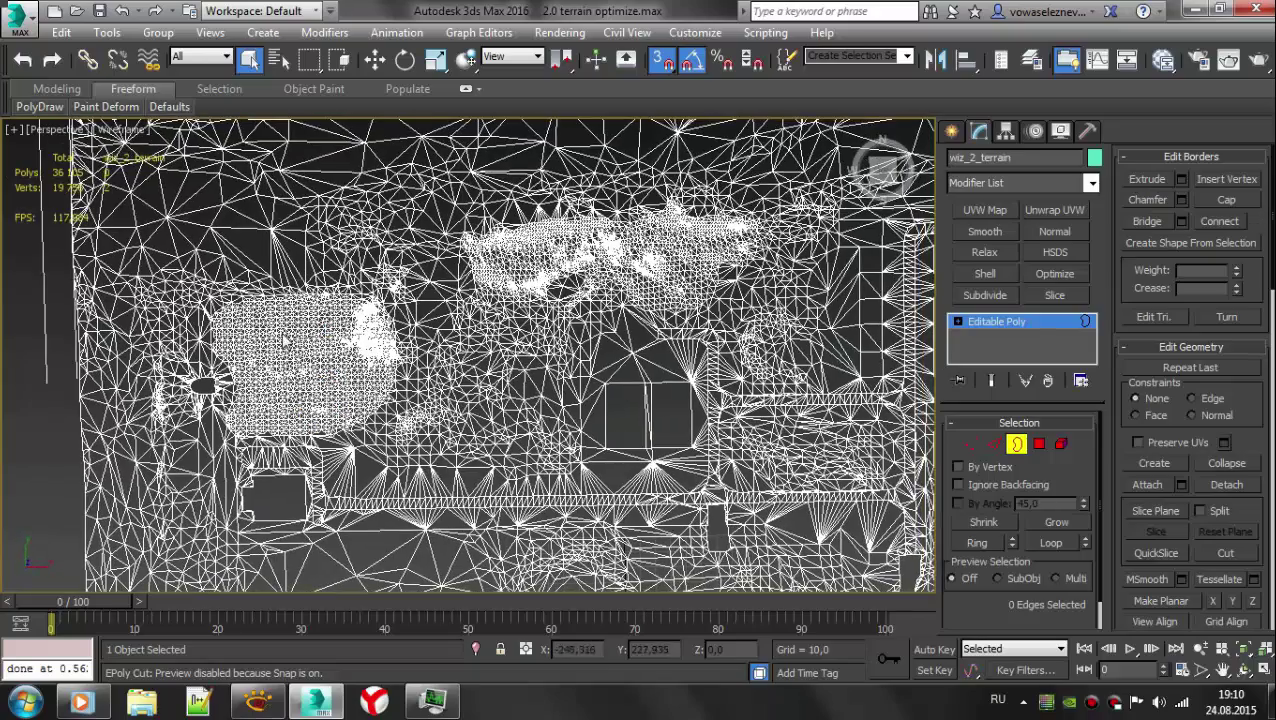
{"action": "left_click", "coordinate": [650, 410], "text": "ctrl"}
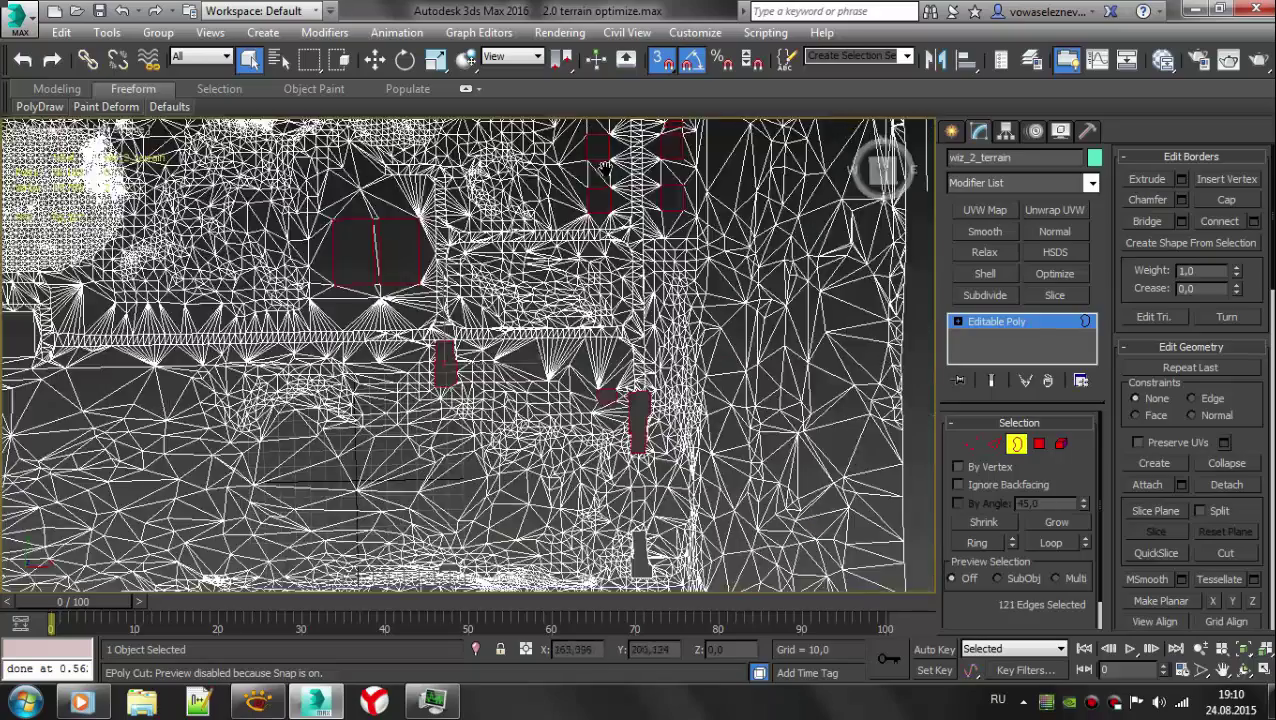
{"action": "mouse_move", "coordinate": [560, 510]}
{"action": "middle_mouse_down"}
{"action": "mouse_move", "coordinate": [400, 396]}
{"action": "mouse_move", "coordinate": [450, 300]}
{"action": "middle_mouse_up"}
{"action": "scroll", "coordinate": [400, 396], "scroll_direction": "down", "scroll_amount": 3}
{"action": "left_click", "coordinate": [436, 382]}
- Switch the viewport shading to Realistic, then back to plain Shaded
{"action": "left_click", "coordinate": [115, 129]}
{"action": "left_click", "coordinate": [167, 150]}
{"action": "left_click", "coordinate": [115, 129]}
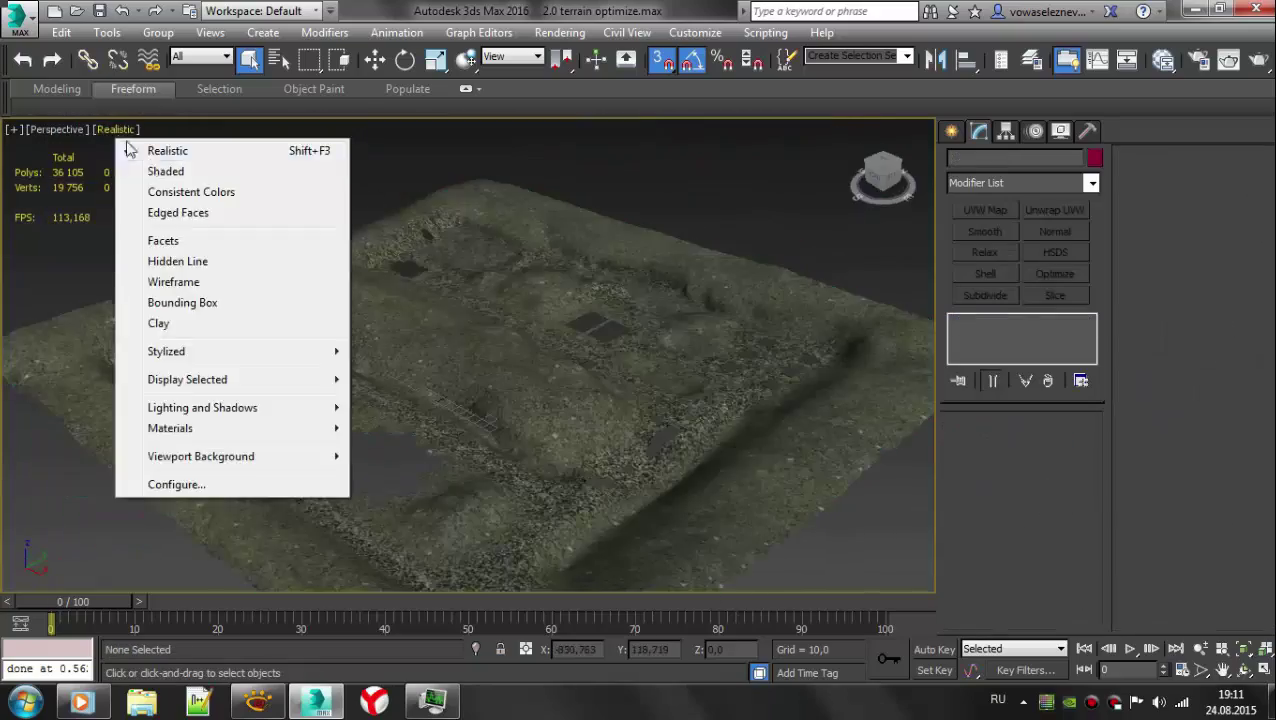
{"action": "left_click", "coordinate": [166, 171]}
{"action": "scroll", "coordinate": [430, 265], "scroll_direction": "up", "scroll_amount": 3}
{"action": "scroll", "coordinate": [430, 265], "scroll_direction": "up", "scroll_amount": 3}
- Apply Auto Smooth at threshold 30 to wiz_2_terrain and collapse it to Editable Poly
{"action": "key", "text": "ctrl+a"}
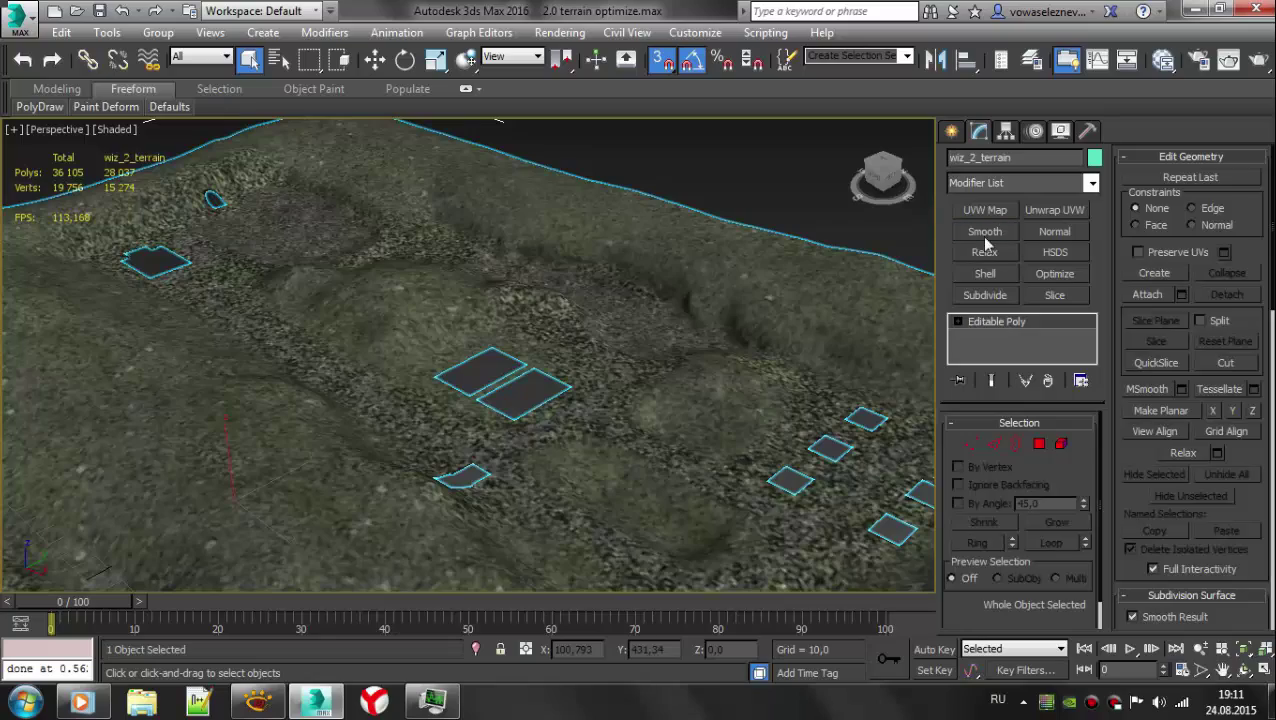
{"action": "left_click", "coordinate": [985, 233]}
{"action": "right_click", "coordinate": [598, 333]}
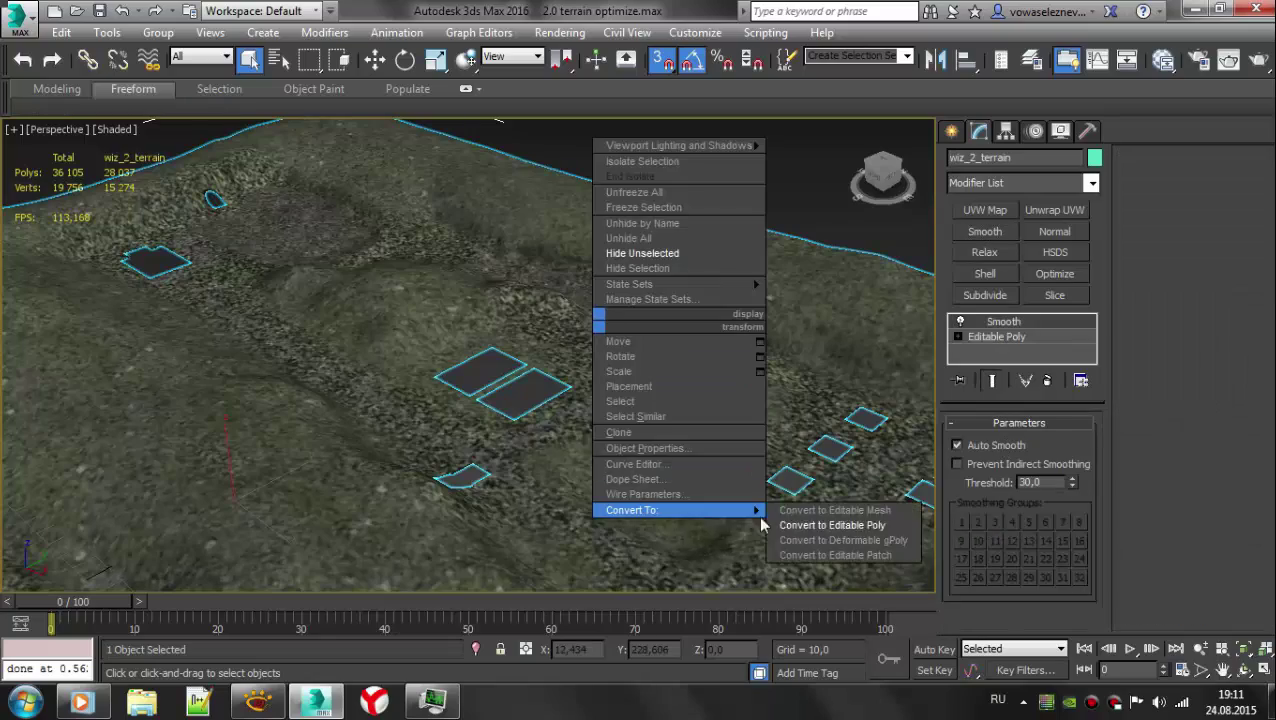
{"action": "left_click", "coordinate": [854, 527]}
{"action": "mouse_move", "coordinate": [350, 373]}
{"action": "middle_mouse_down", "text": "alt"}
{"action": "mouse_move", "coordinate": [507, 335]}
{"action": "mouse_move", "coordinate": [484, 313]}
{"action": "middle_mouse_up", "text": "alt"}
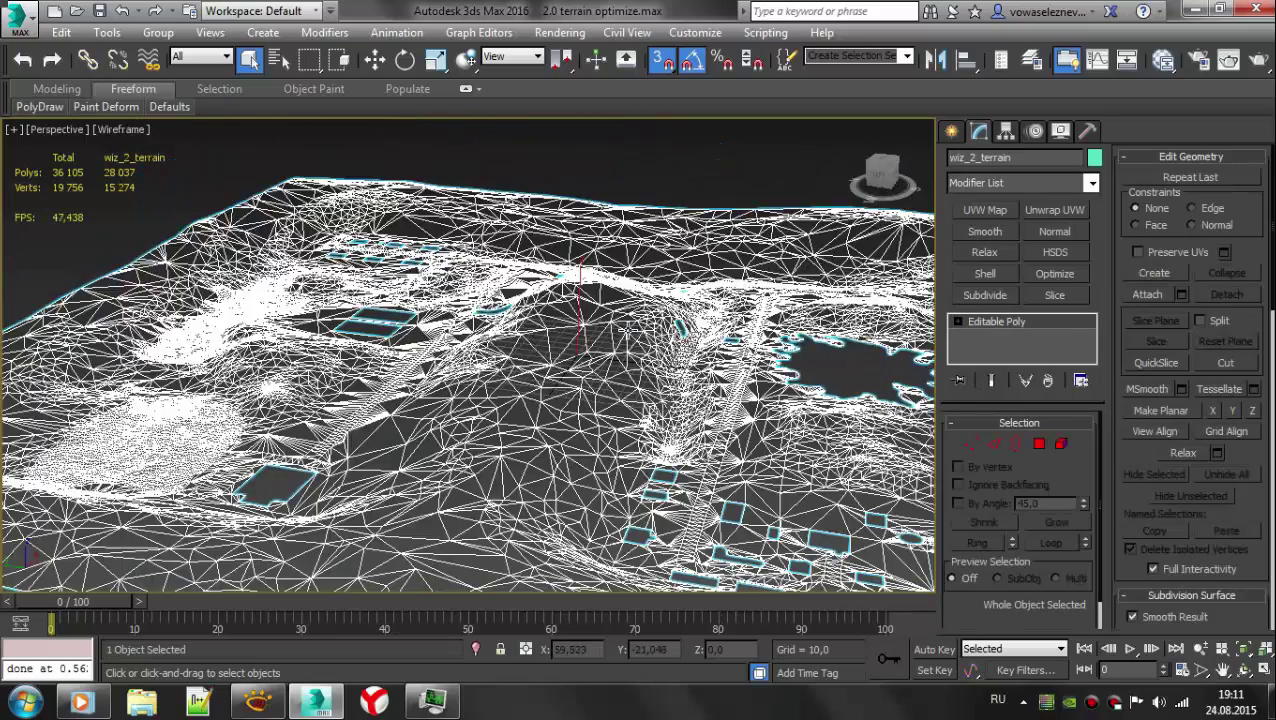
{"action": "scroll", "coordinate": [484, 313], "scroll_direction": "up", "scroll_amount": 3}
{"action": "mouse_move", "coordinate": [598, 336]}
{"action": "middle_mouse_down", "text": "alt"}
{"action": "mouse_move", "coordinate": [563, 256]}
{"action": "mouse_move", "coordinate": [345, 239]}
{"action": "middle_mouse_up", "text": "alt"}
{"action": "scroll", "coordinate": [345, 239], "scroll_direction": "up", "scroll_amount": 3}
{"action": "mouse_move", "coordinate": [313, 393]}
{"action": "middle_mouse_down", "text": "alt"}
{"action": "mouse_move", "coordinate": [109, 410]}
{"action": "mouse_move", "coordinate": [815, 370]}
{"action": "mouse_move", "coordinate": [336, 319]}
{"action": "middle_mouse_up", "text": "alt"}
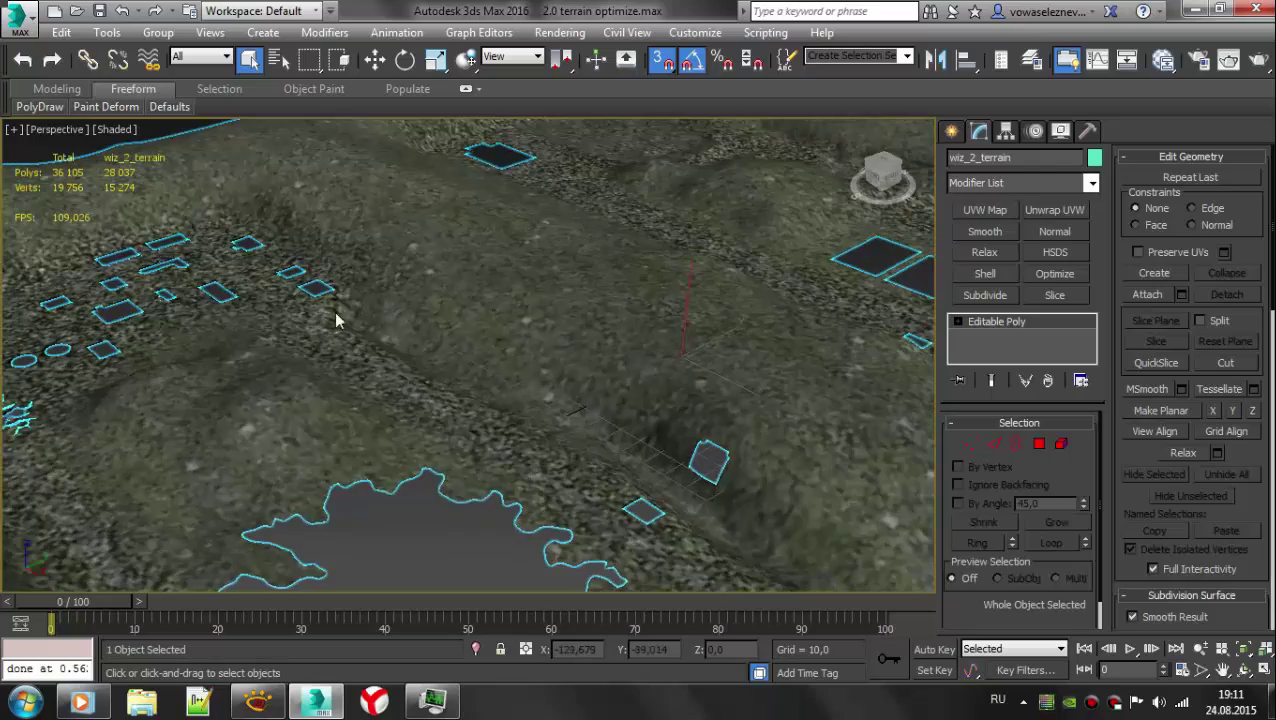
{"action": "scroll", "coordinate": [444, 444], "scroll_direction": "up", "scroll_amount": 3}
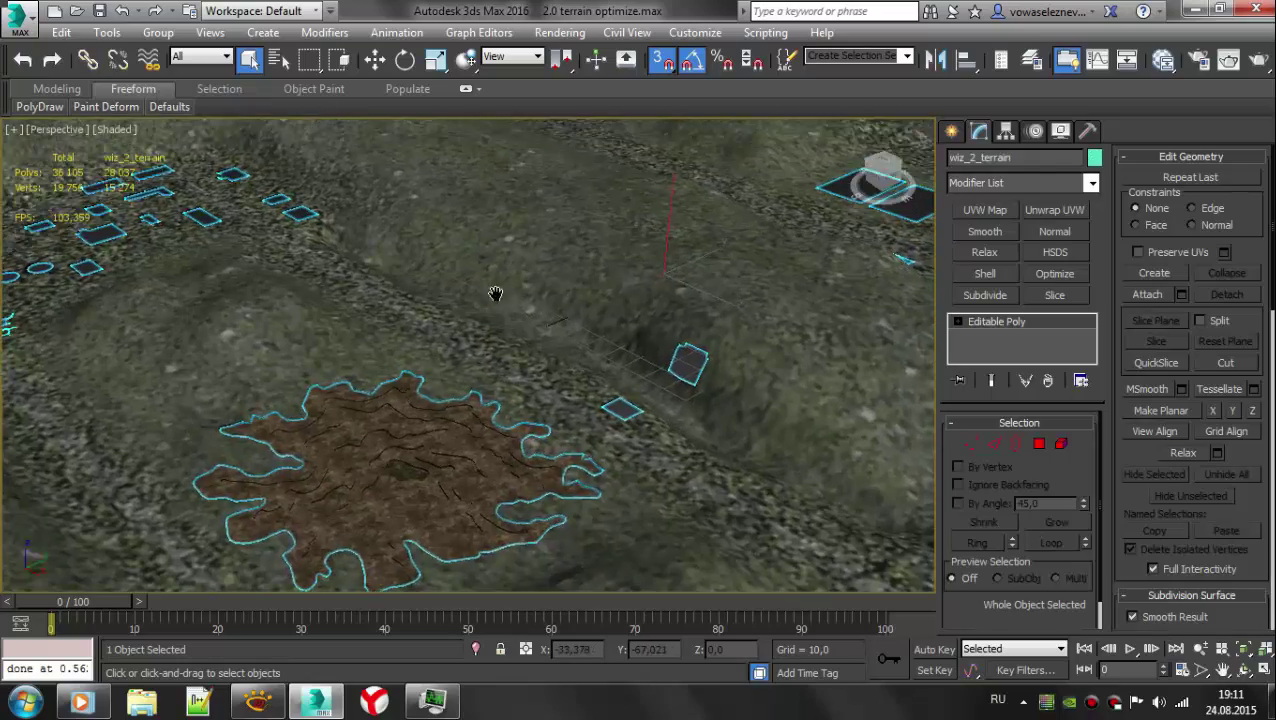
{"action": "scroll", "coordinate": [493, 293], "scroll_direction": "down", "scroll_amount": 3}
- Select everything and hide all unselected objects
{"action": "key", "text": "ctrl+a"}
{"action": "right_click", "coordinate": [405, 304]}
{"action": "left_click", "coordinate": [452, 237]}
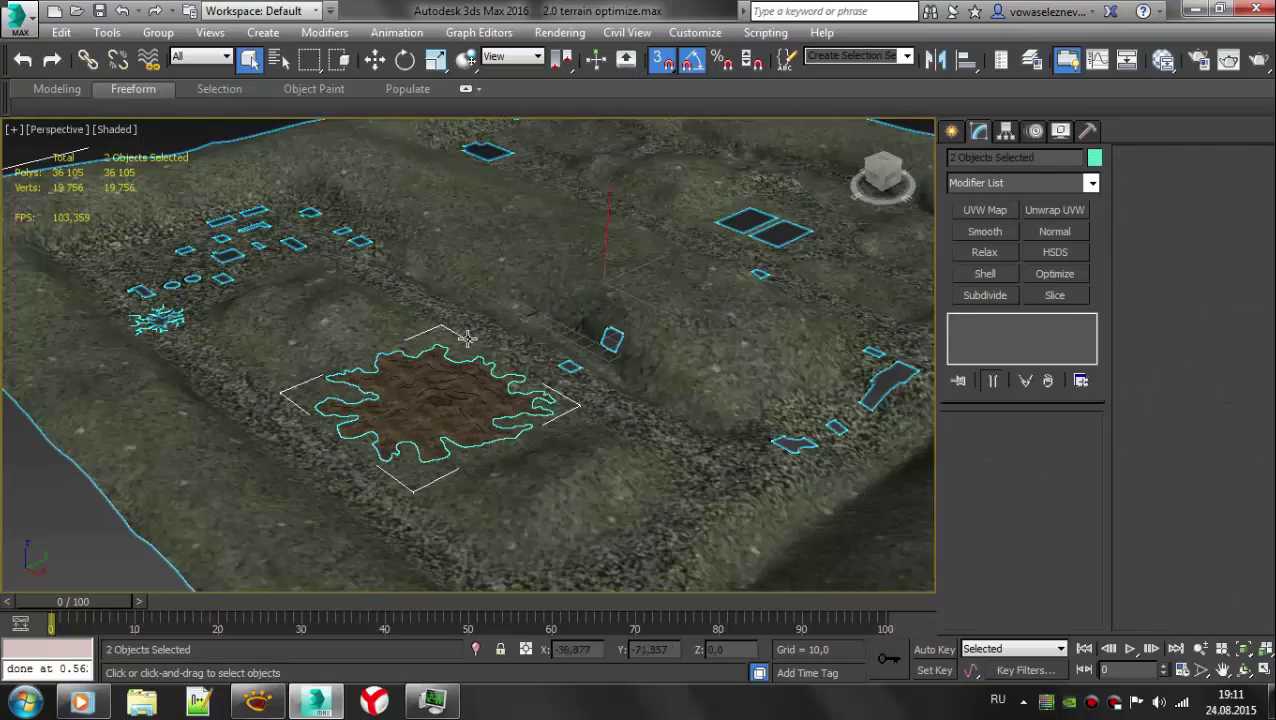